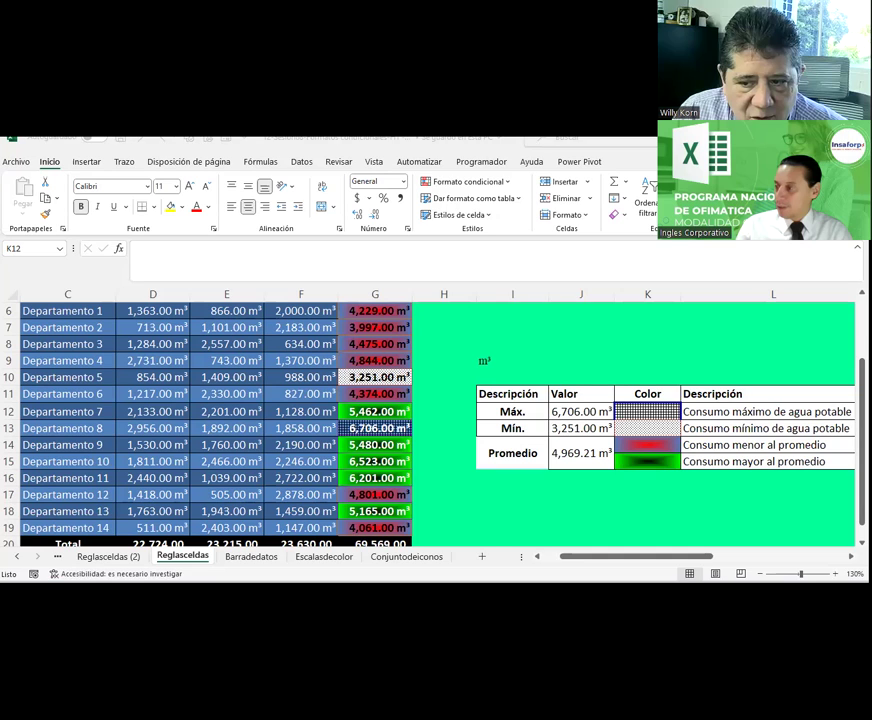
Inspect the first TOTAL value's formula and select the red below-average legend swatch
left_click(665, 446)
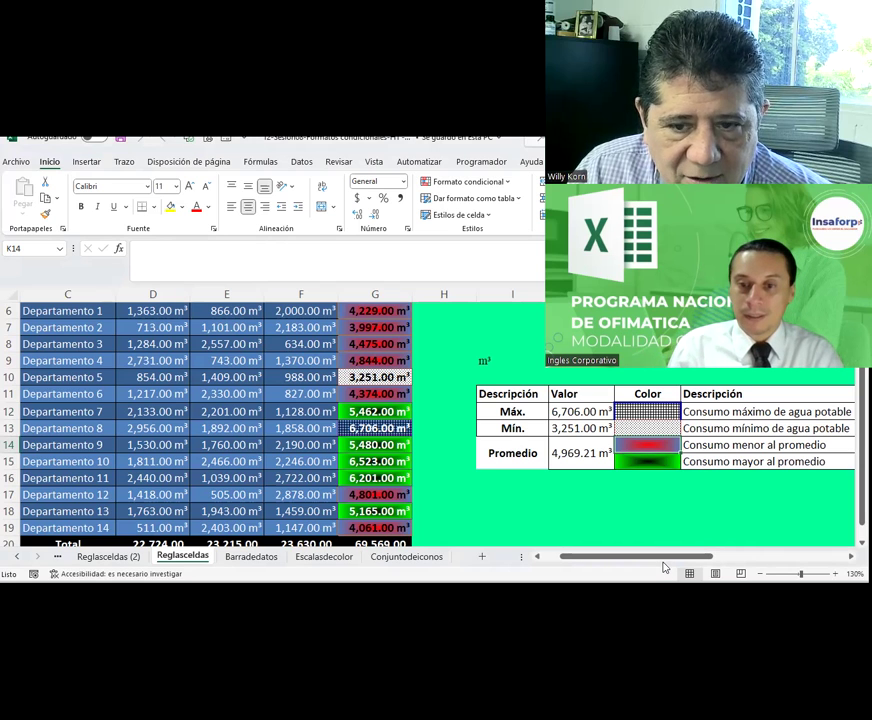
left_click_drag(663, 562, 685, 562)
left_click(548, 510)
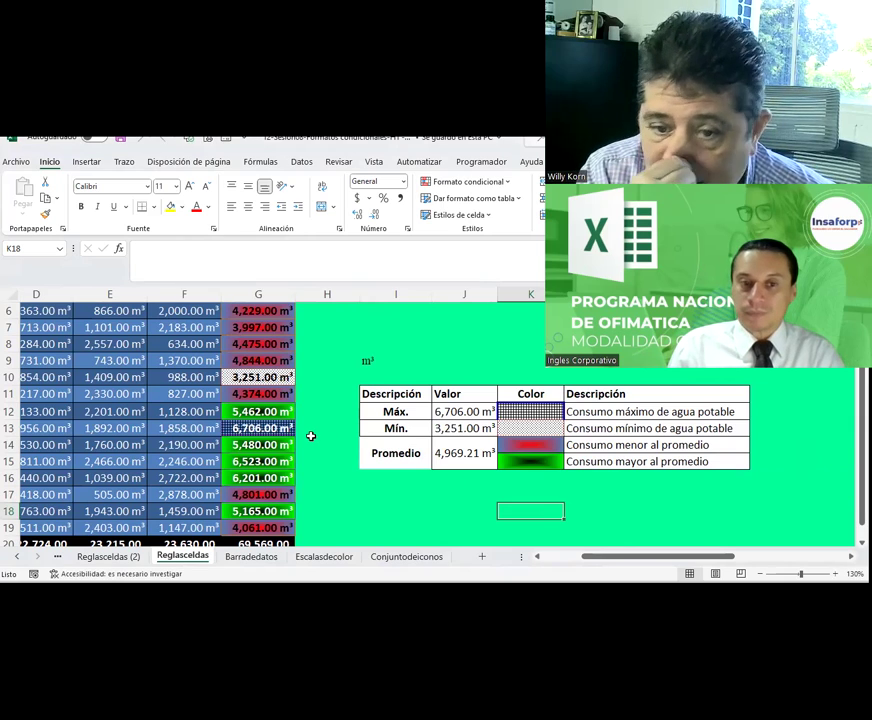
scroll(417, 461, "up", 1)
scroll(417, 461, "up", 1)
scroll(417, 461, "down", 1)
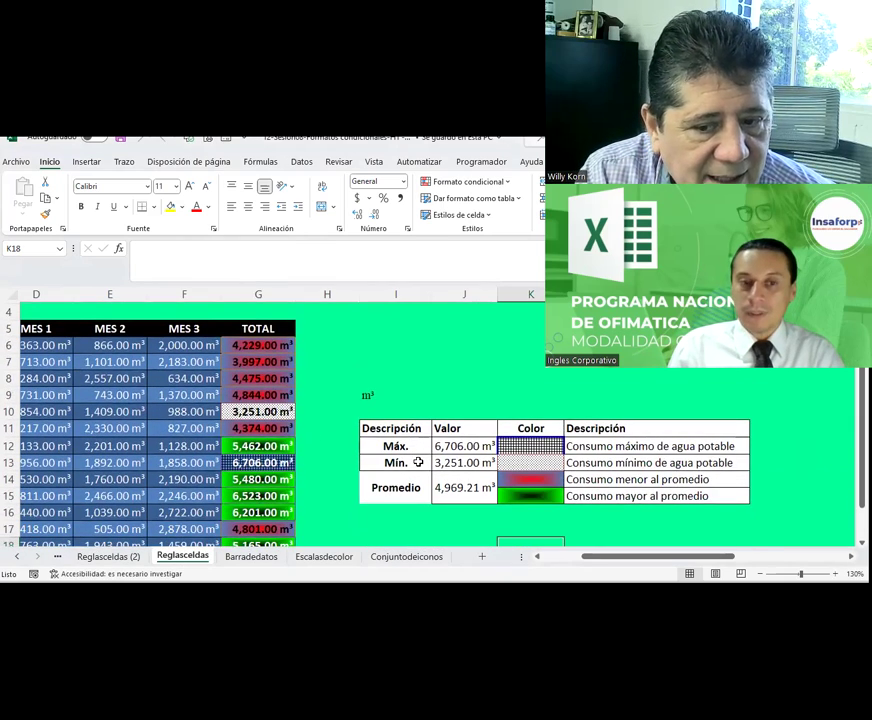
left_click(260, 348)
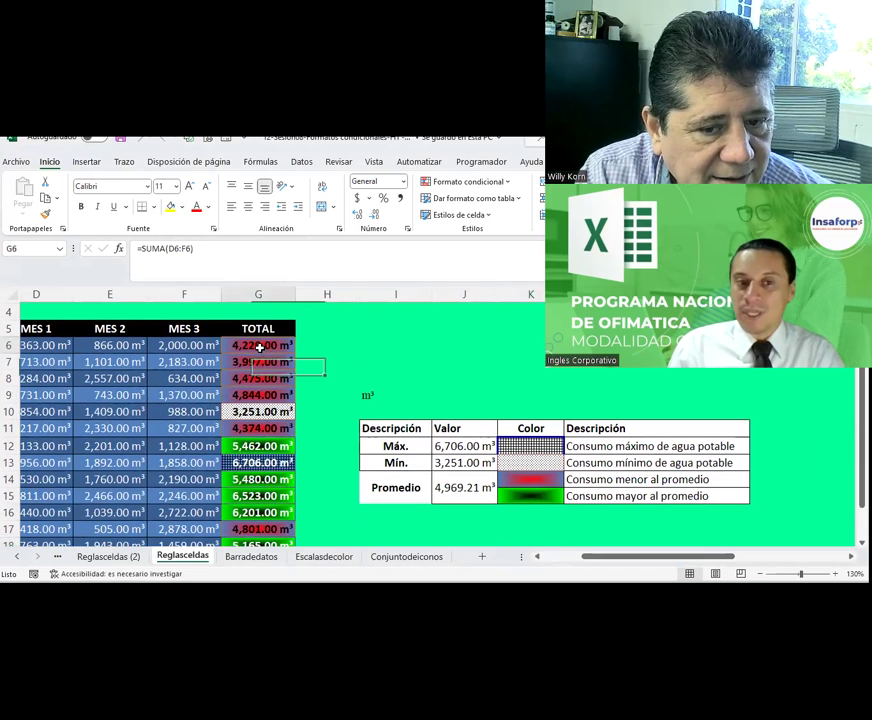
left_click(533, 483)
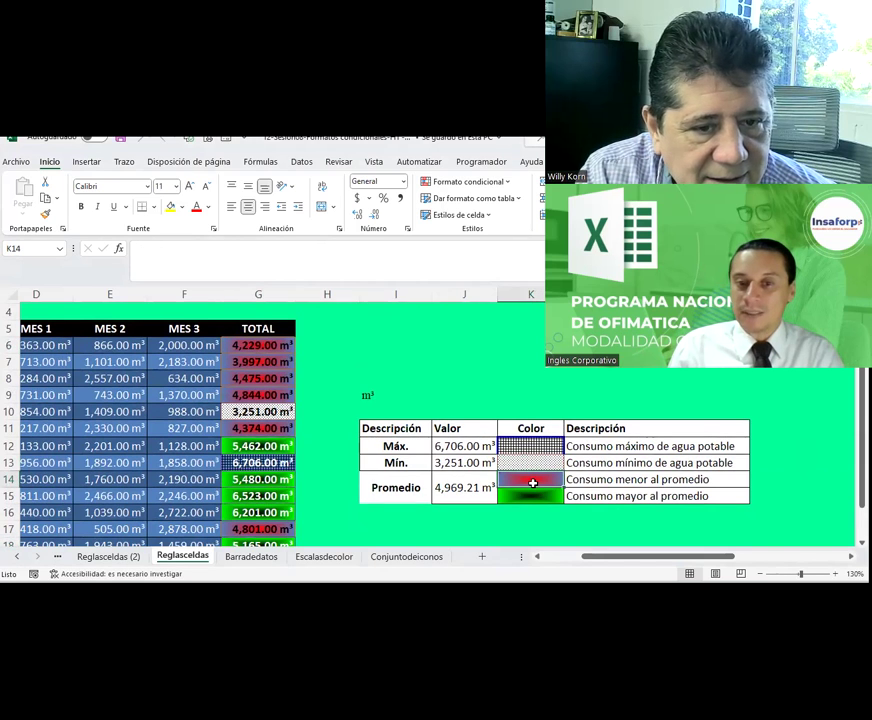
left_click_drag(260, 343, 270, 399)
left_click(241, 347)
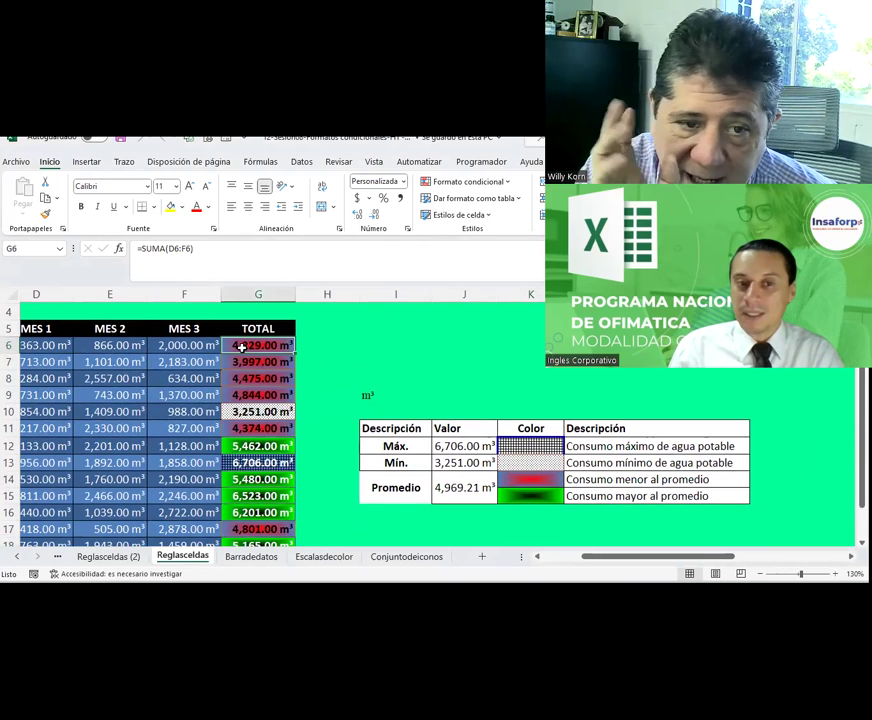
left_click(542, 482)
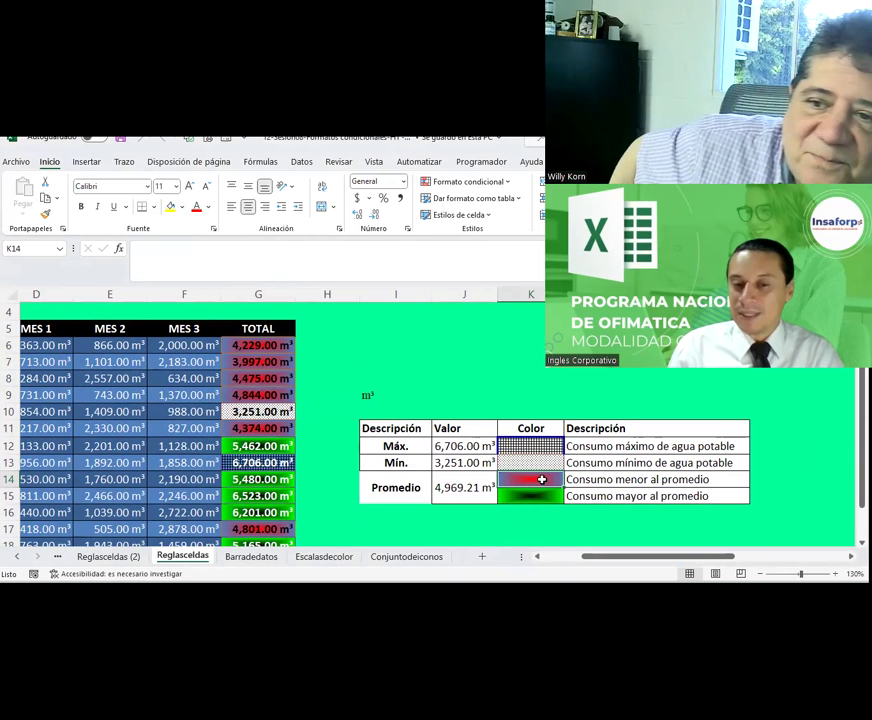
Open the swatch's Formato de celdas Relleno settings and view its two-colour gradient effects
right_click(542, 480)
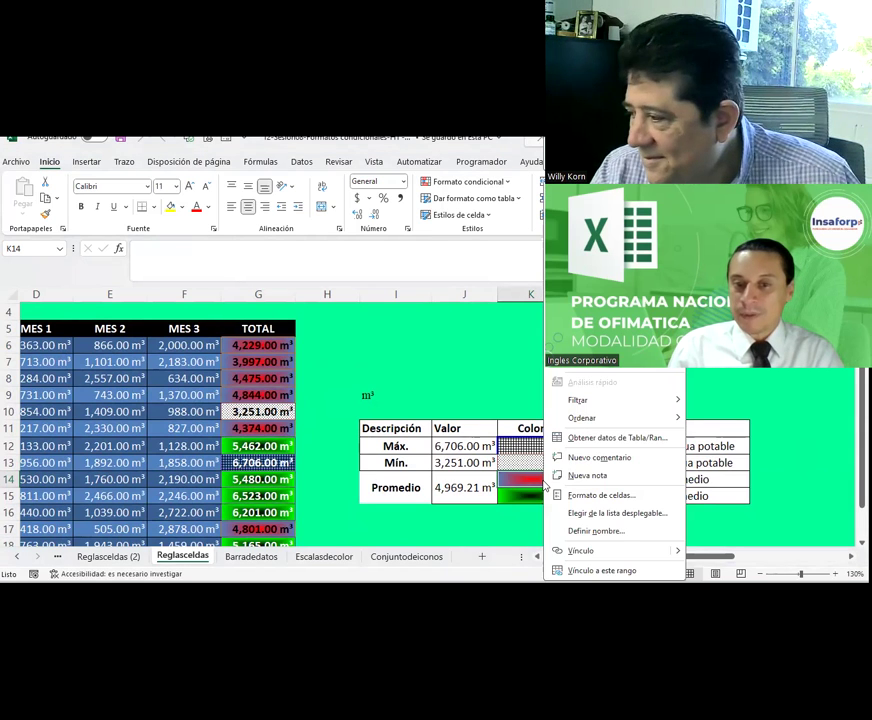
left_click(568, 497)
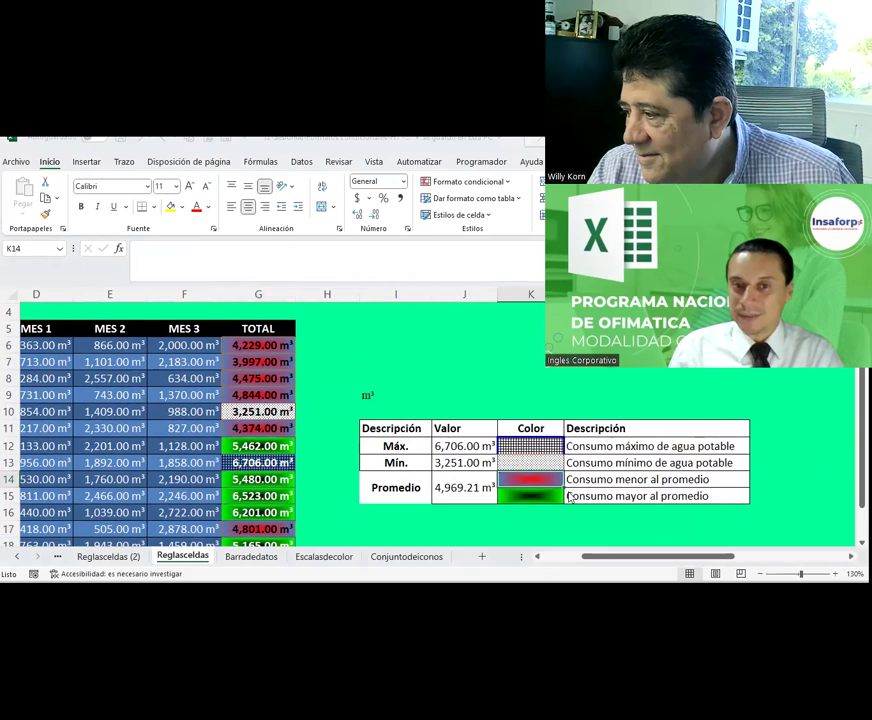
left_click_drag(435, 270, 83, 229)
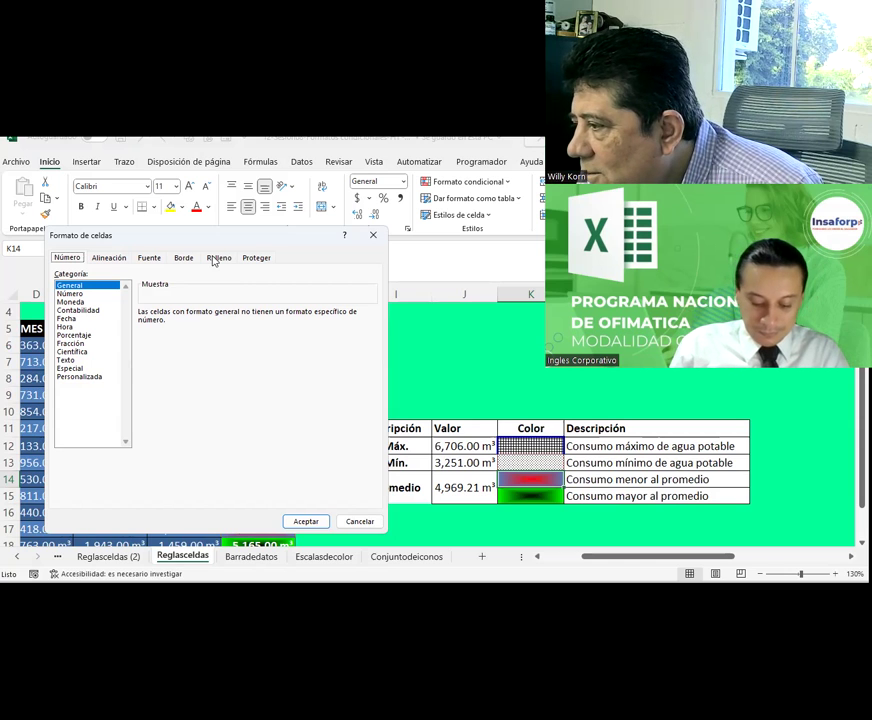
left_click(214, 258)
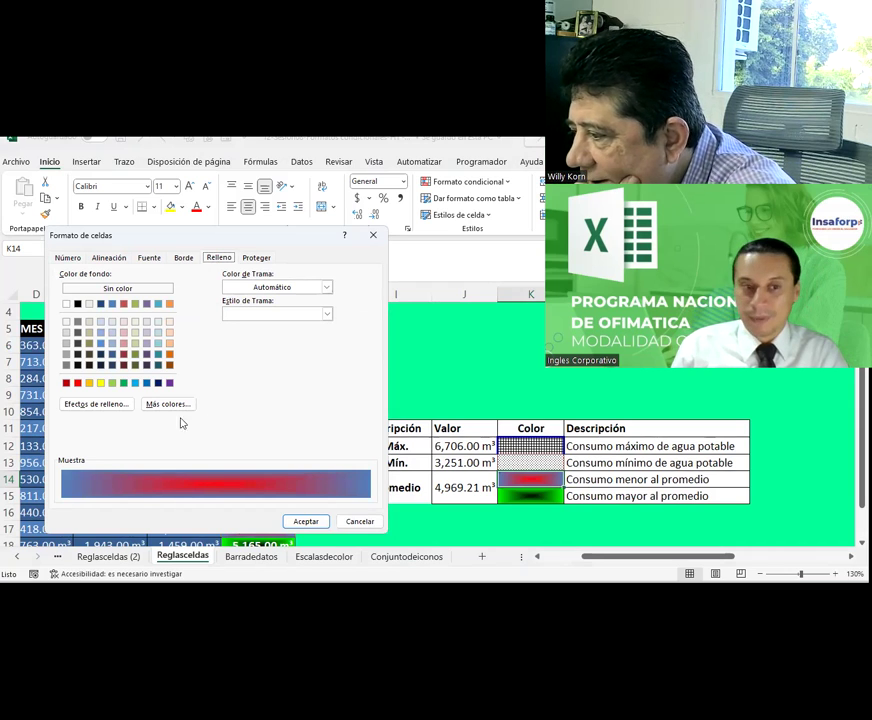
left_click(114, 411)
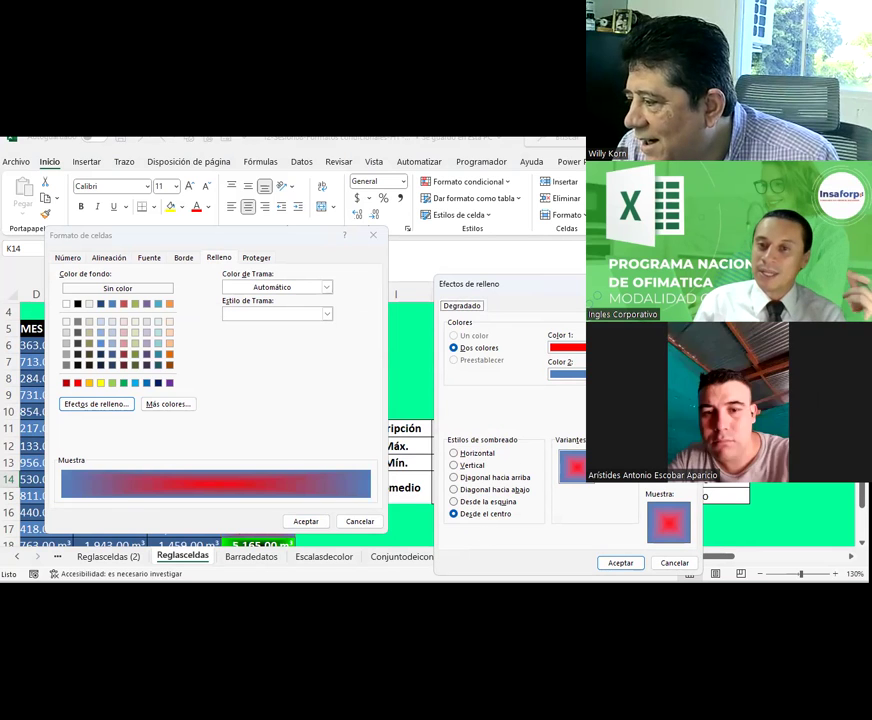
key("Return")
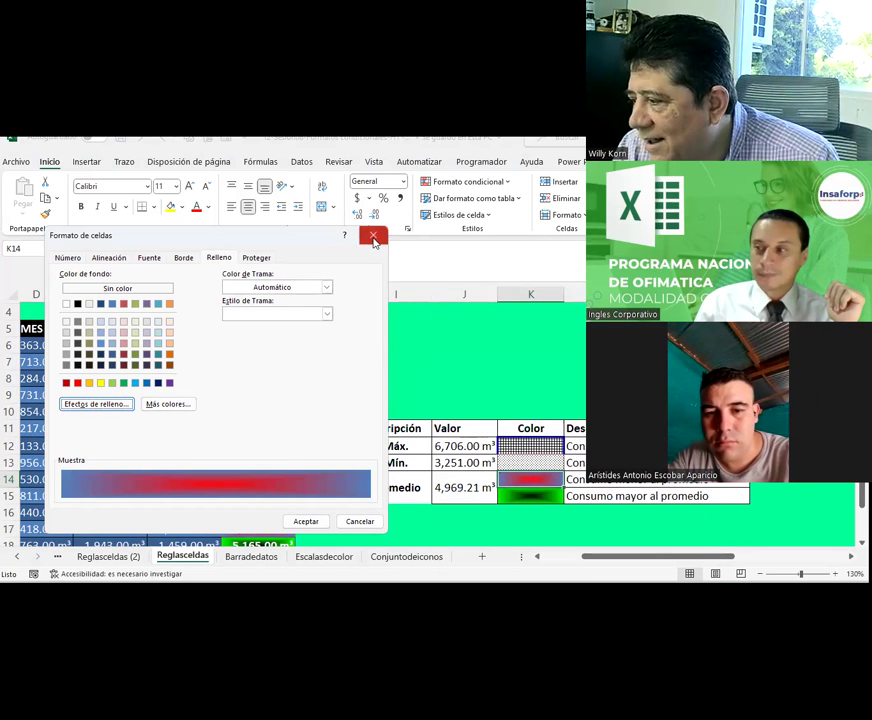
Close the Formato de celdas dialog without changes
left_click(373, 238)
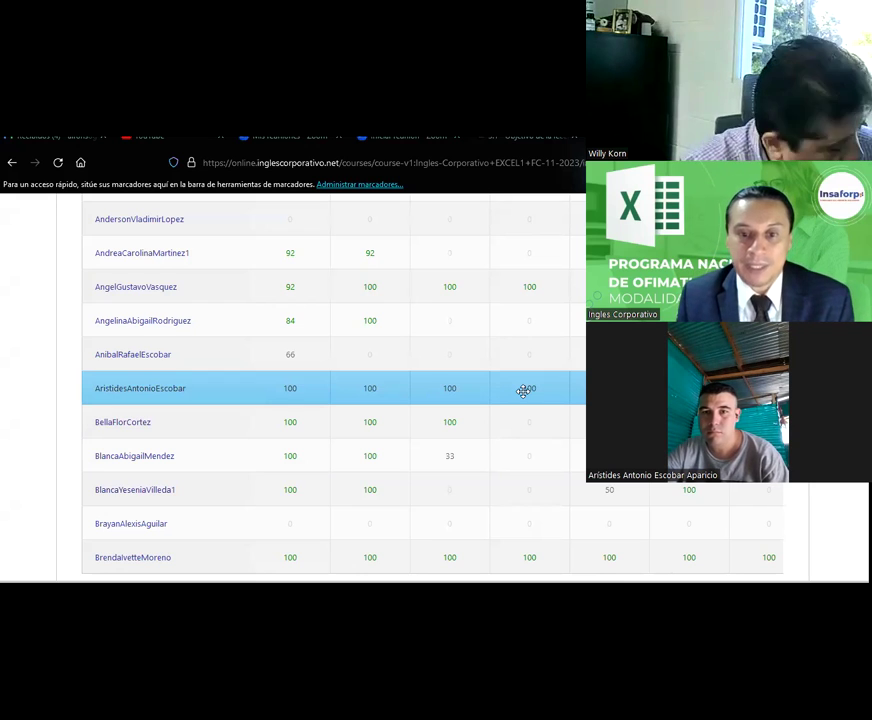
Move the Libro de Calificaciones to its second page of students
scroll(522, 391, "down", 2)
scroll(522, 391, "up", 1)
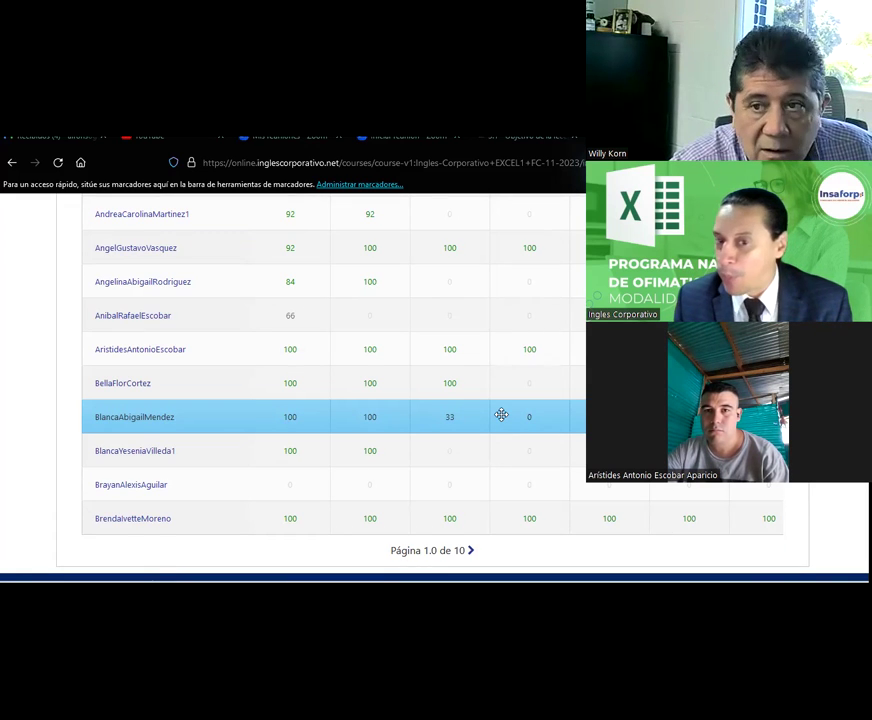
scroll(501, 414, "up", 2)
scroll(501, 414, "up", 2)
scroll(501, 414, "up", 1)
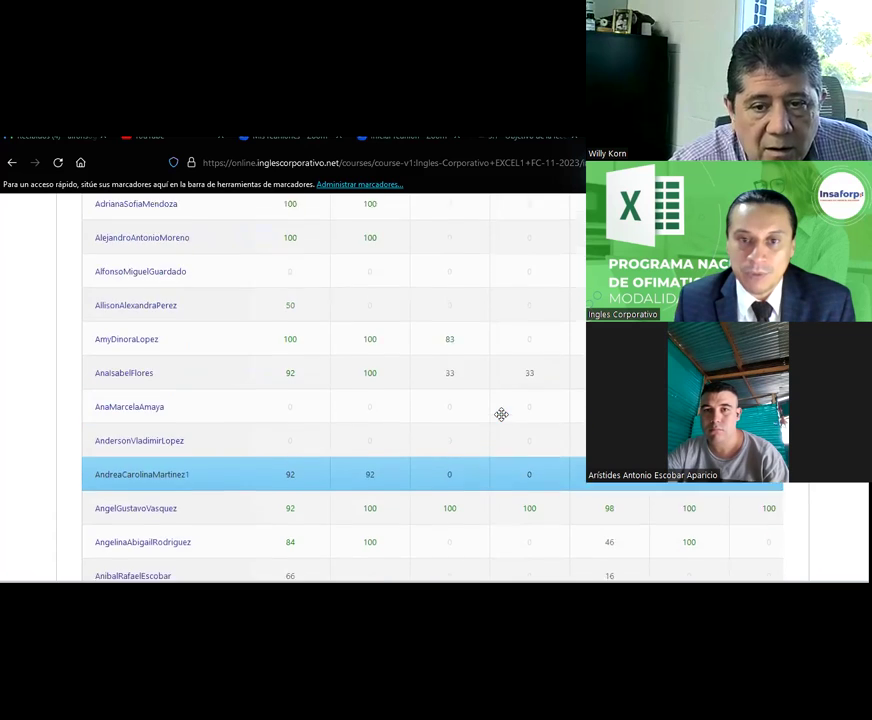
scroll(501, 414, "up", 1)
scroll(501, 414, "up", 2)
scroll(501, 414, "up", 2)
scroll(501, 414, "down", 5)
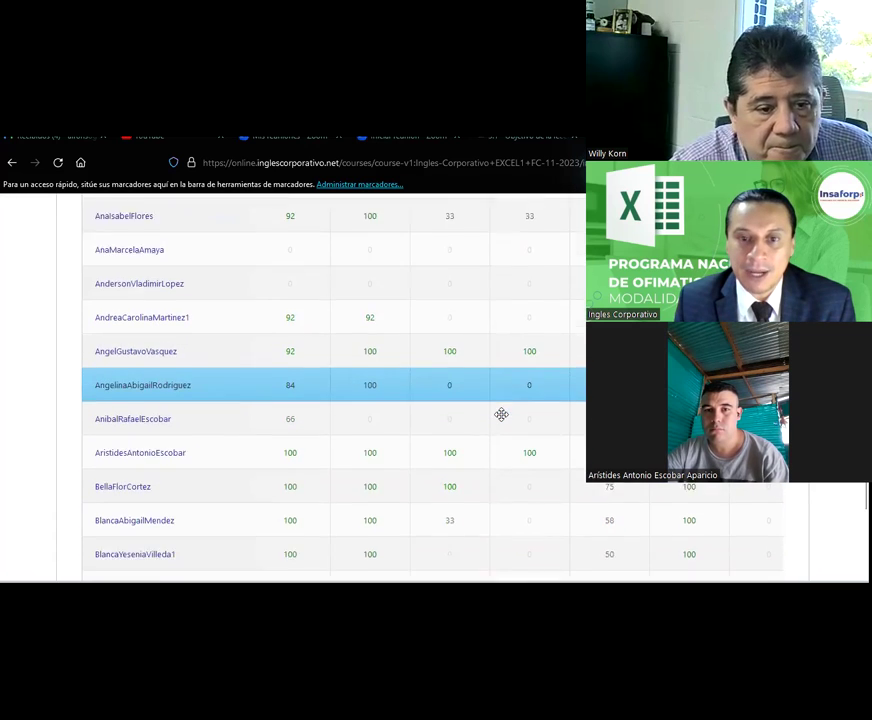
scroll(501, 414, "down", 2)
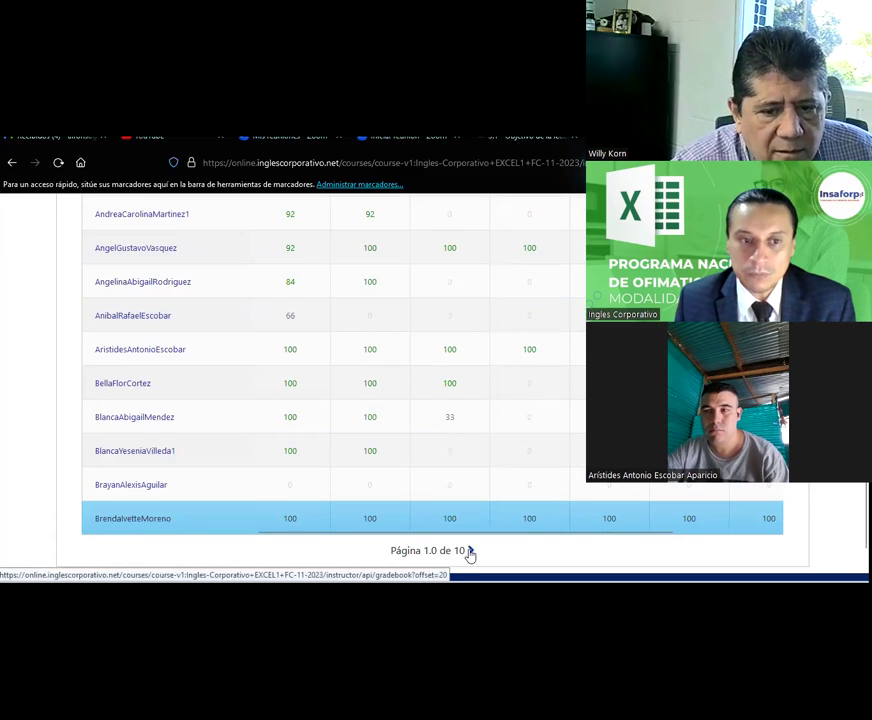
left_click(470, 552)
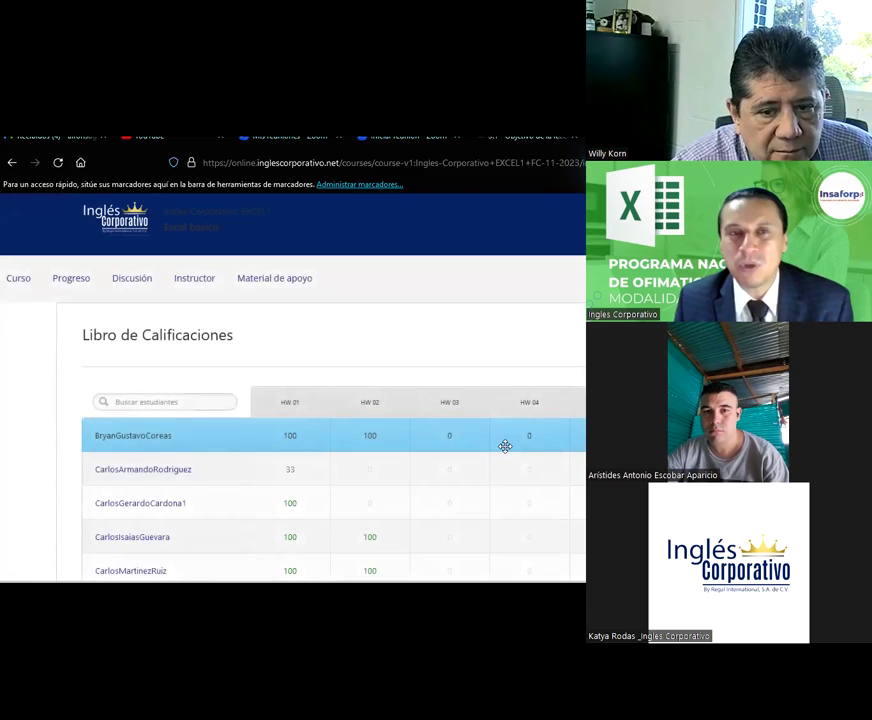
Review the second page, then advance to the third page and scroll through it
scroll(505, 446, "down", 1)
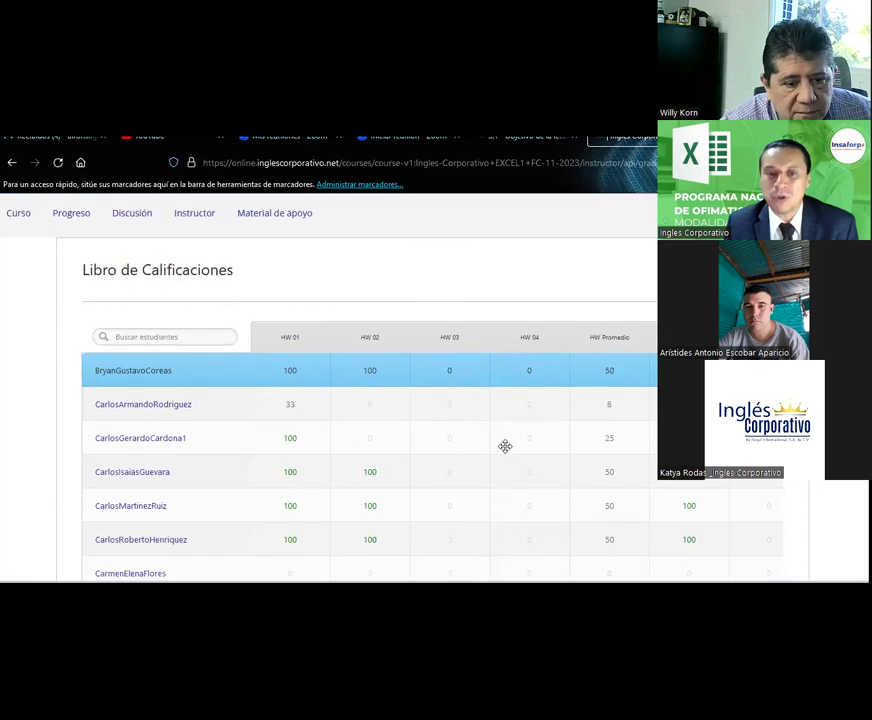
scroll(505, 446, "down", 1)
scroll(505, 446, "down", 2)
scroll(505, 446, "down", 1)
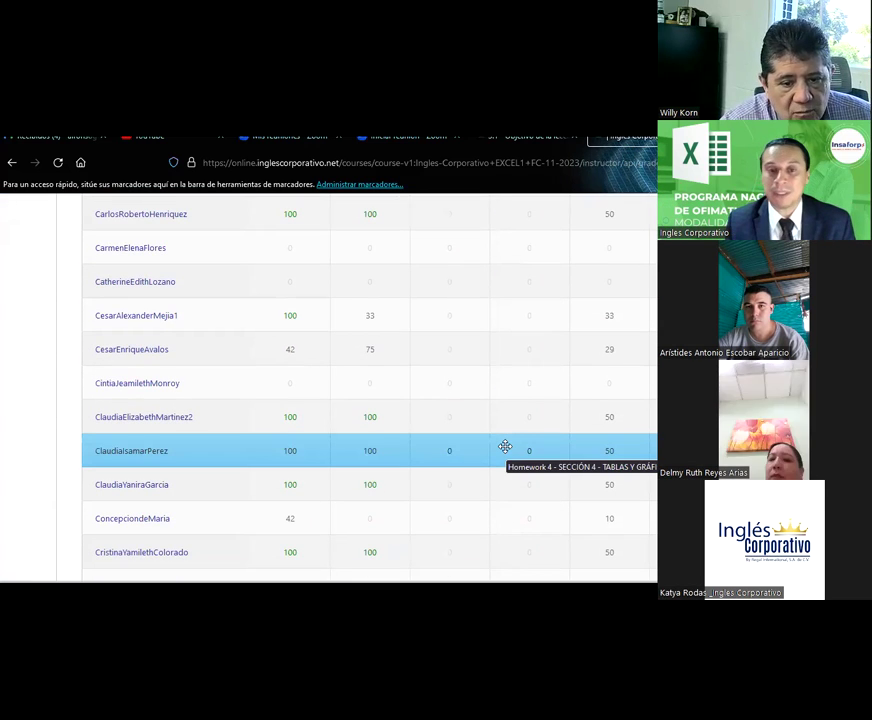
scroll(505, 446, "down", 3)
scroll(505, 446, "down", 1)
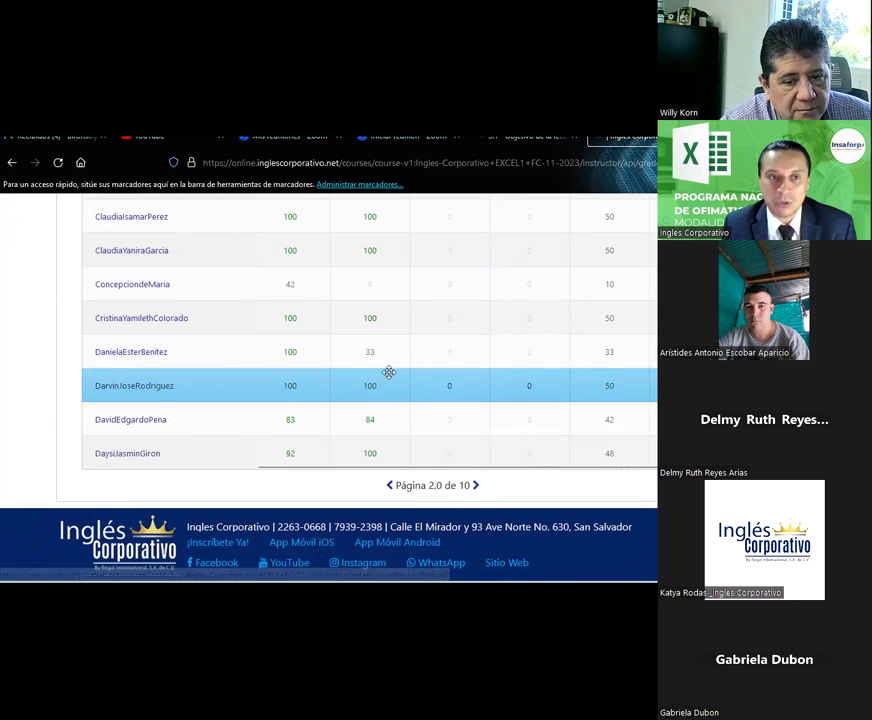
scroll(388, 371, "up", 2)
scroll(389, 372, "up", 1)
scroll(389, 372, "up", 1)
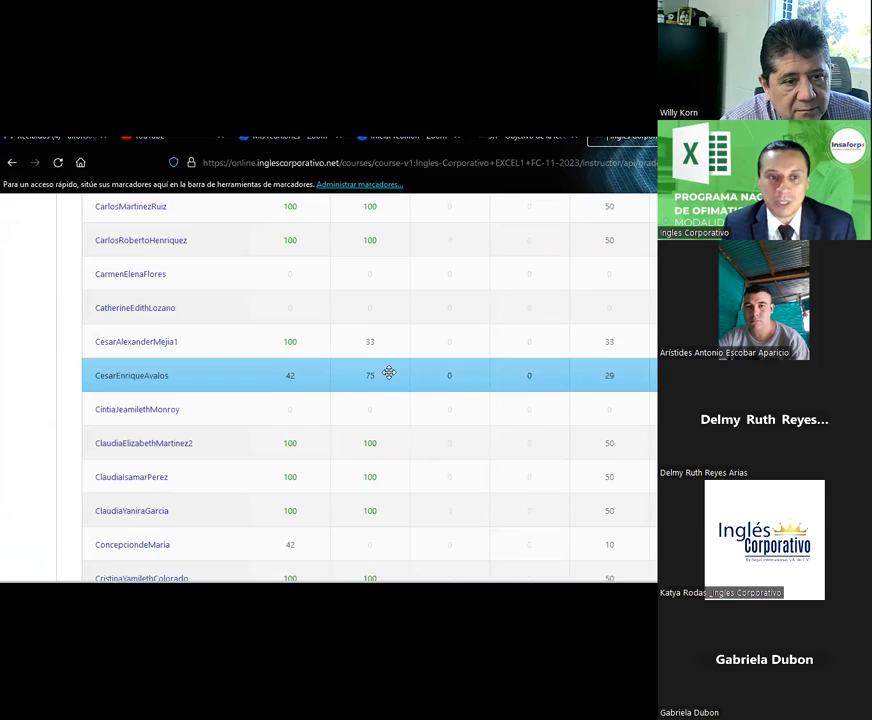
scroll(389, 372, "down", 2)
scroll(389, 372, "down", 2)
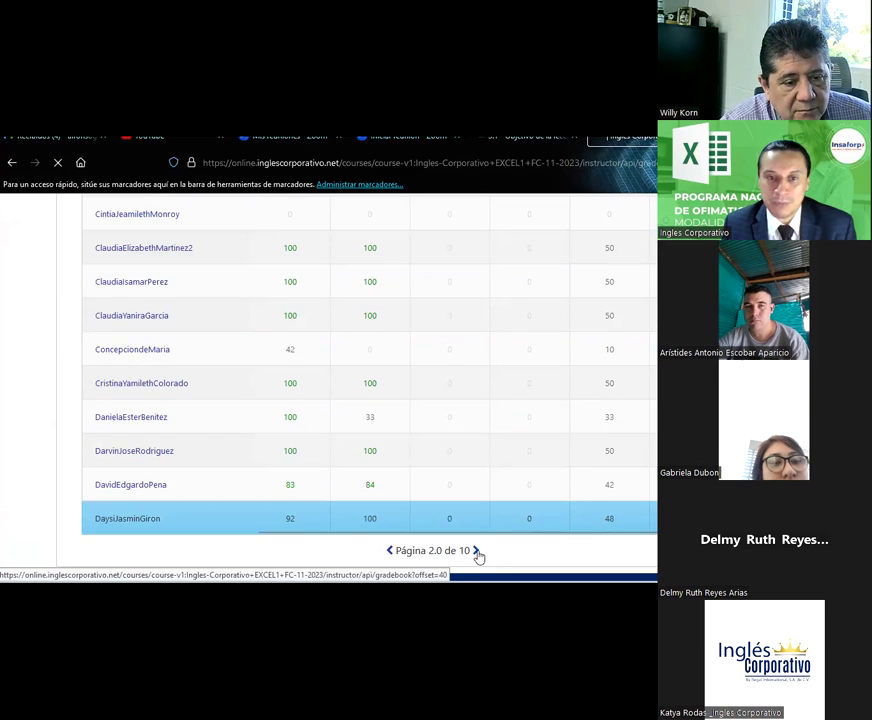
left_click(477, 551)
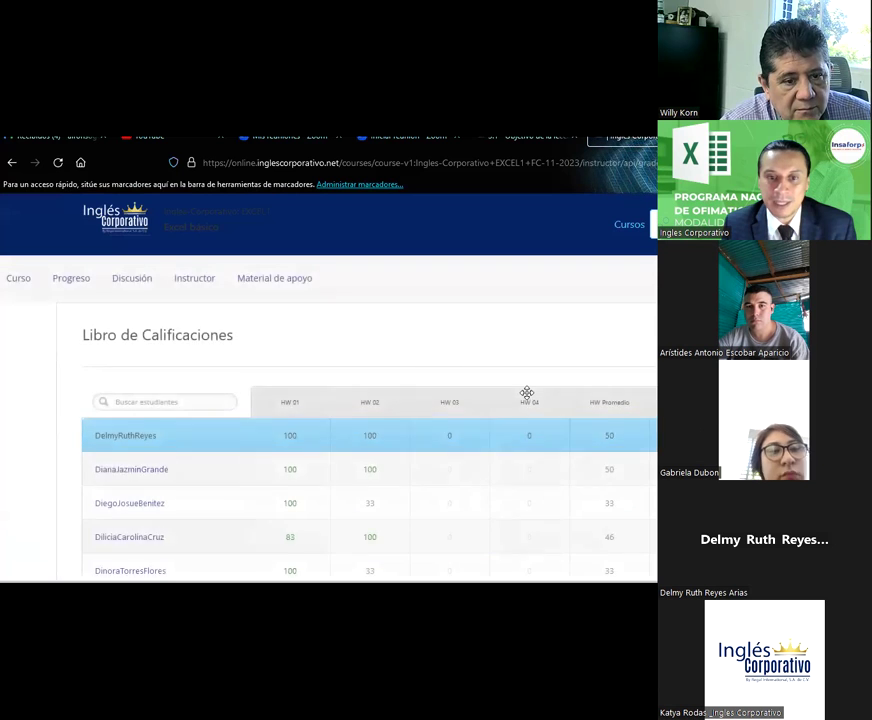
scroll(526, 393, "down", 3)
scroll(526, 393, "down", 1)
scroll(526, 393, "down", 3)
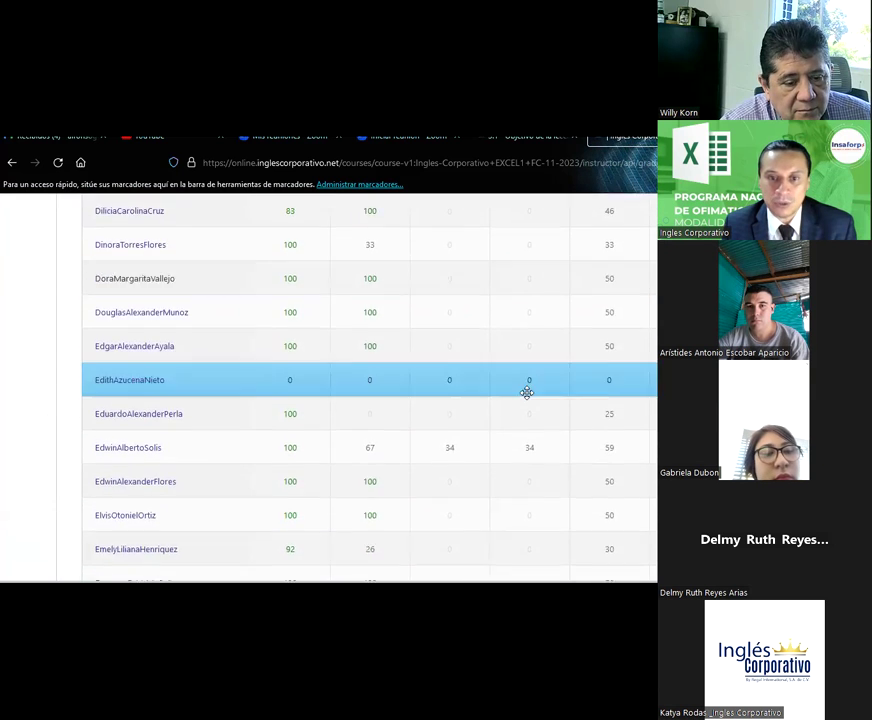
scroll(526, 393, "down", 4)
scroll(527, 392, "down", 1)
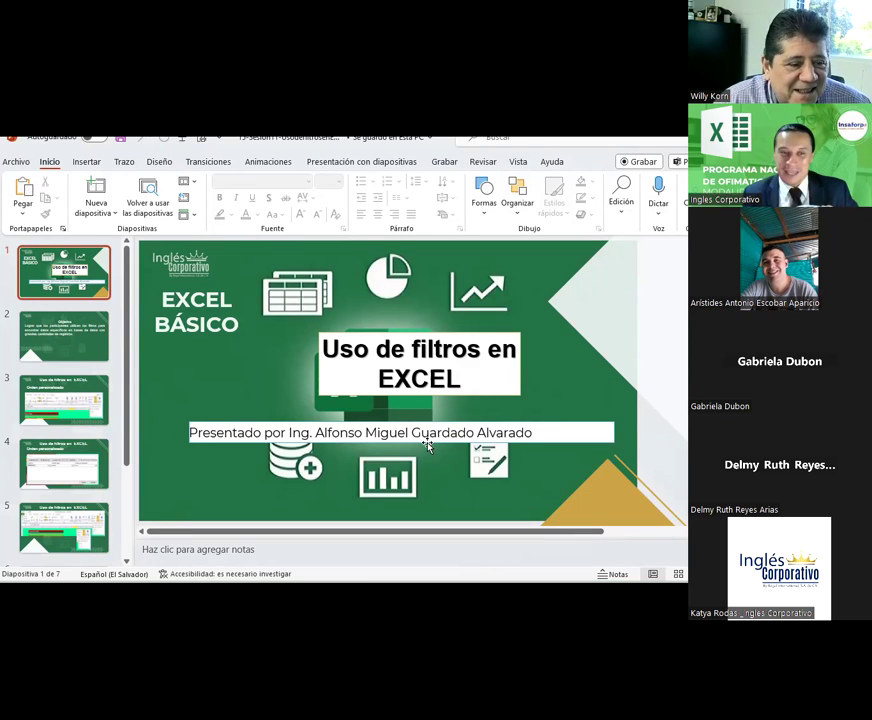
Display slide 2, the Objetivo slide on using filters to find data
left_click(100, 347)
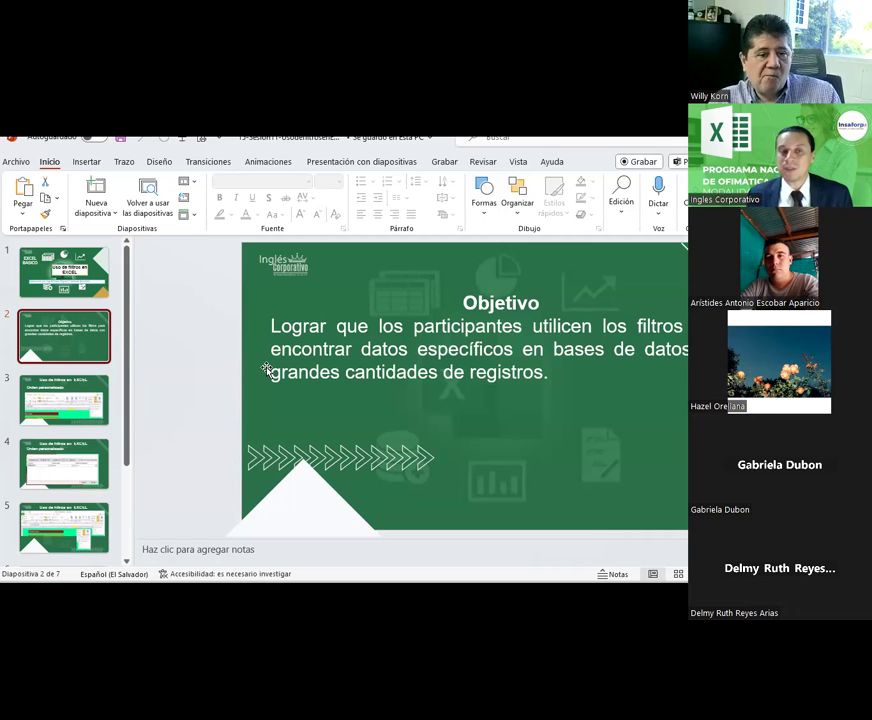
Go from the third slide to Excel's OrdenamientoEstatus sheet with the player table
left_click(54, 393)
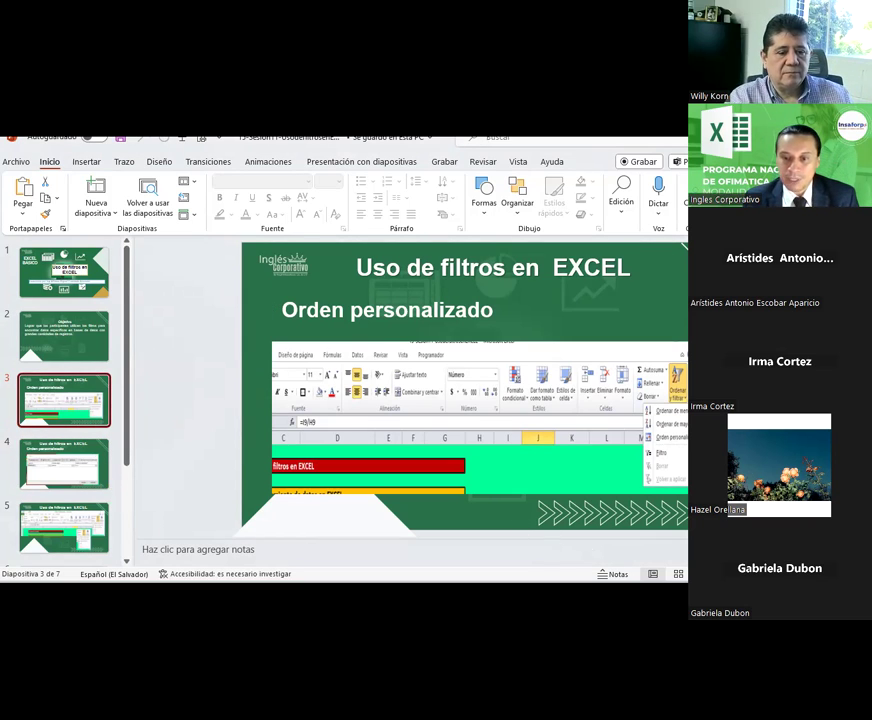
key("alt+Tab")
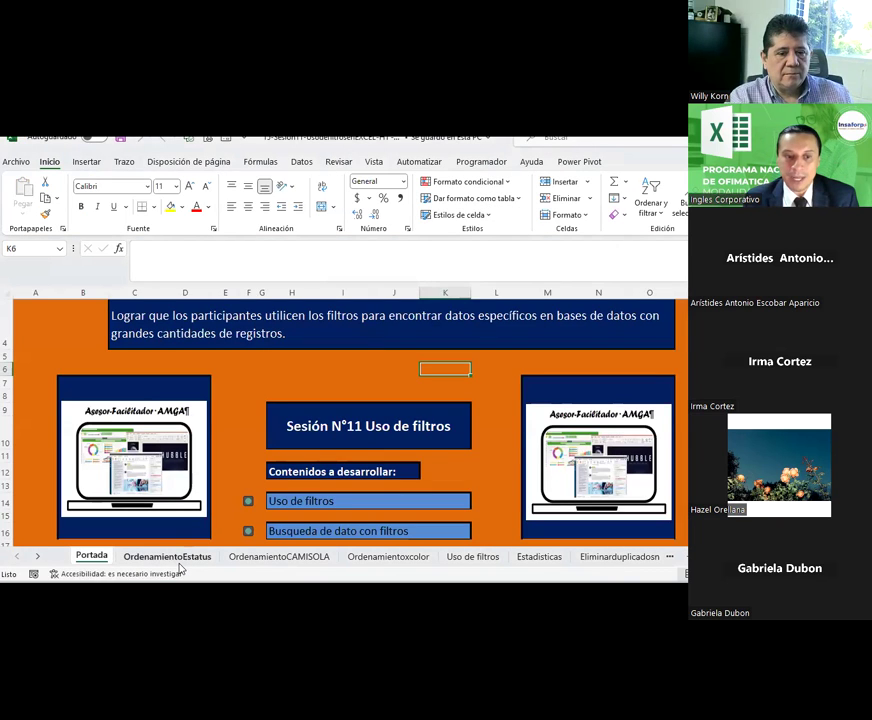
left_click(170, 557)
Select the first player's Titular status, then shirt number 40, then an empty cell beside the table
scroll(335, 391, "down", 3)
scroll(335, 391, "up", 1)
left_click(132, 363)
left_click(336, 384)
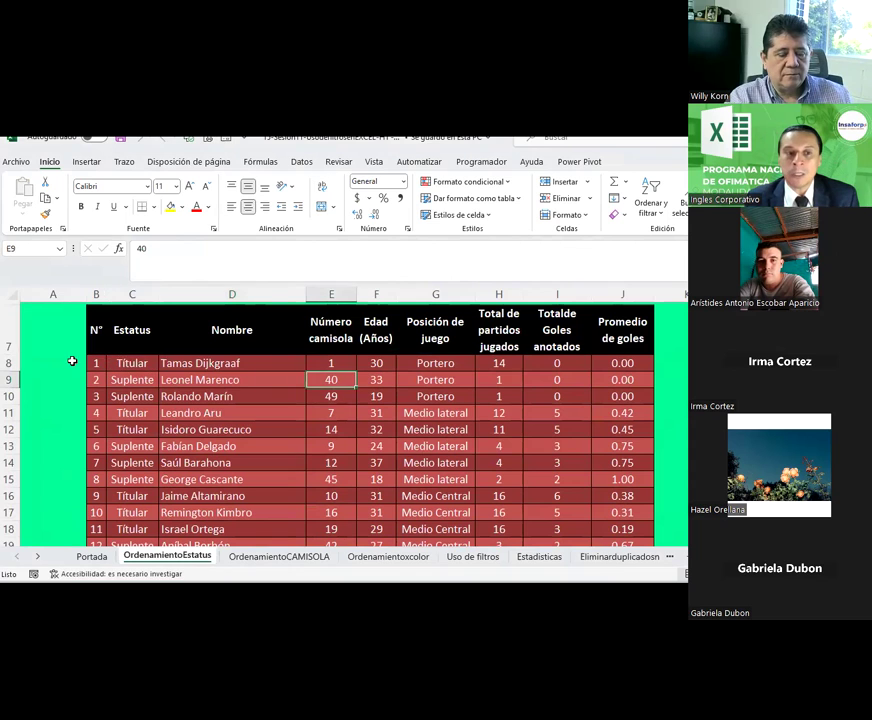
left_click(137, 363)
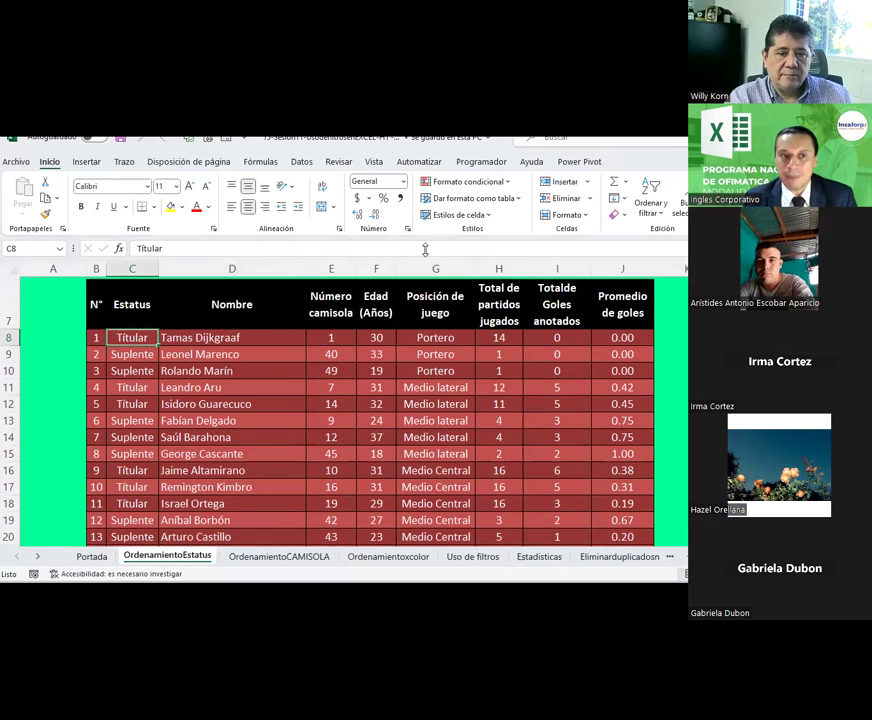
left_click(670, 370)
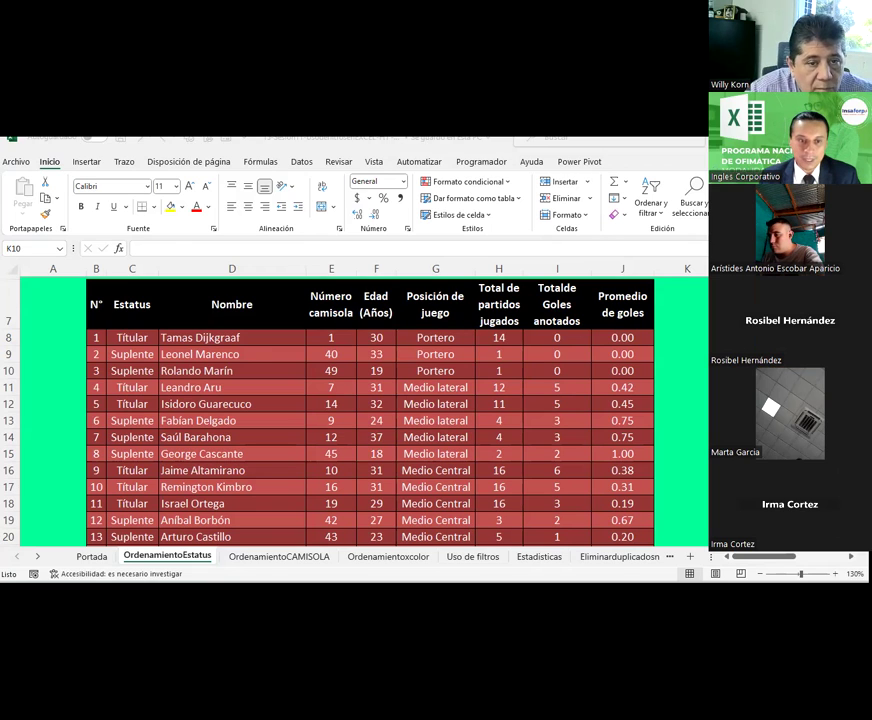
key("alt+Tab")
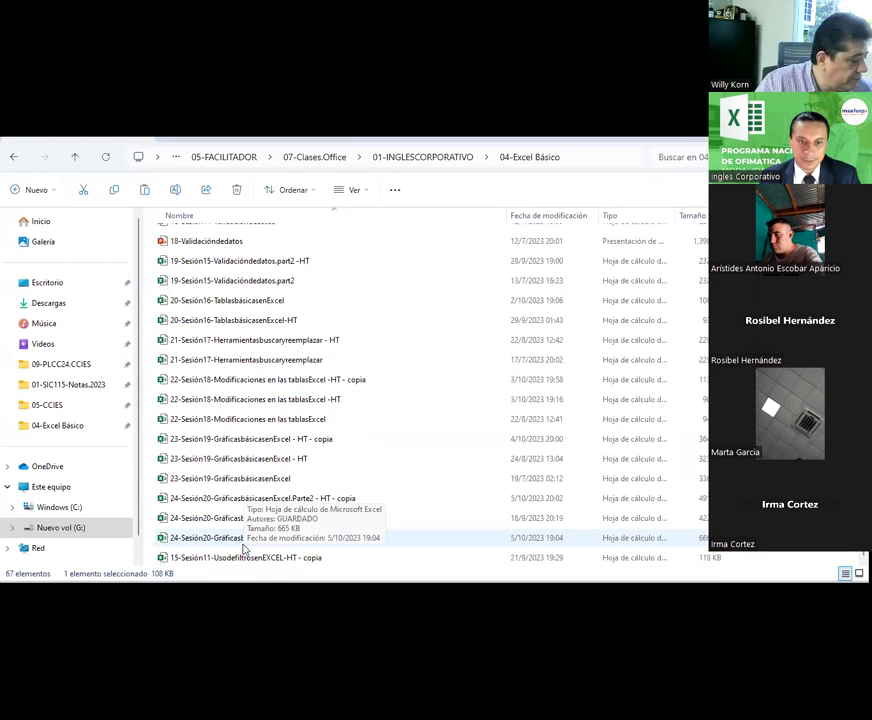
left_click(243, 558)
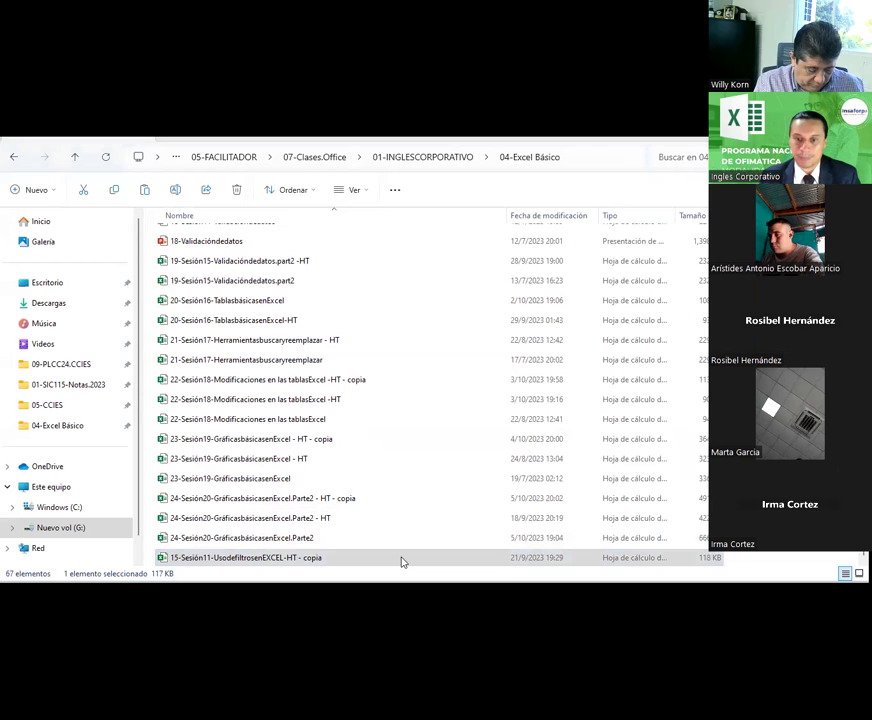
key("alt+Tab")
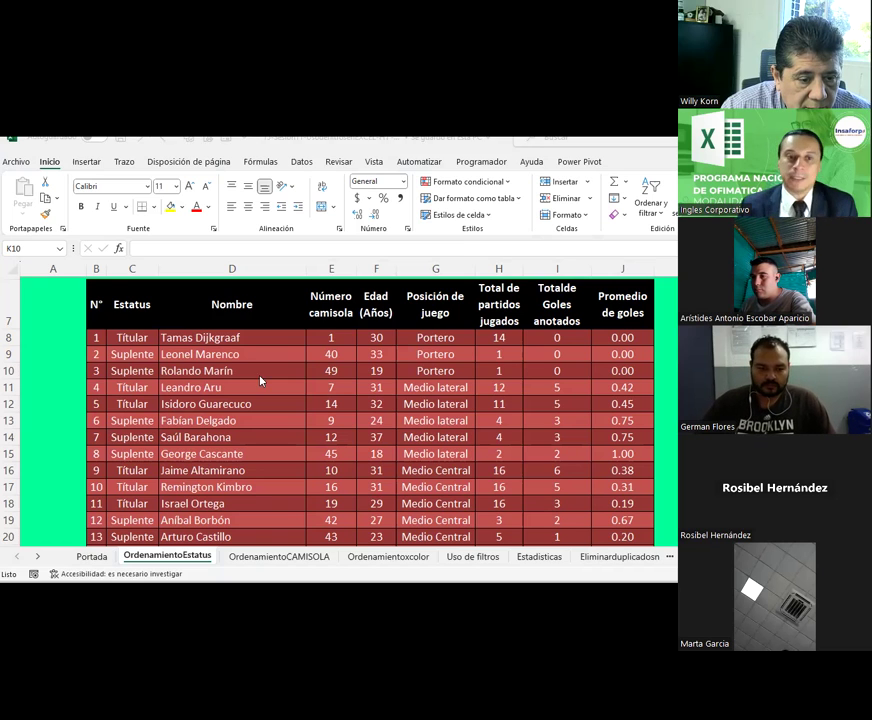
scroll(254, 380, "down", 1, "ctrl")
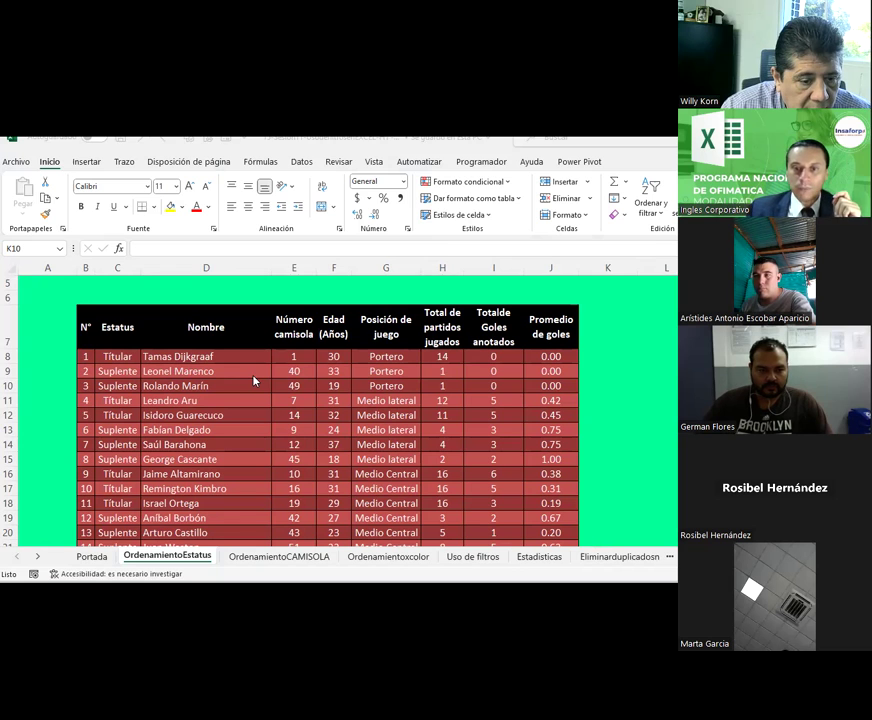
left_click(355, 440)
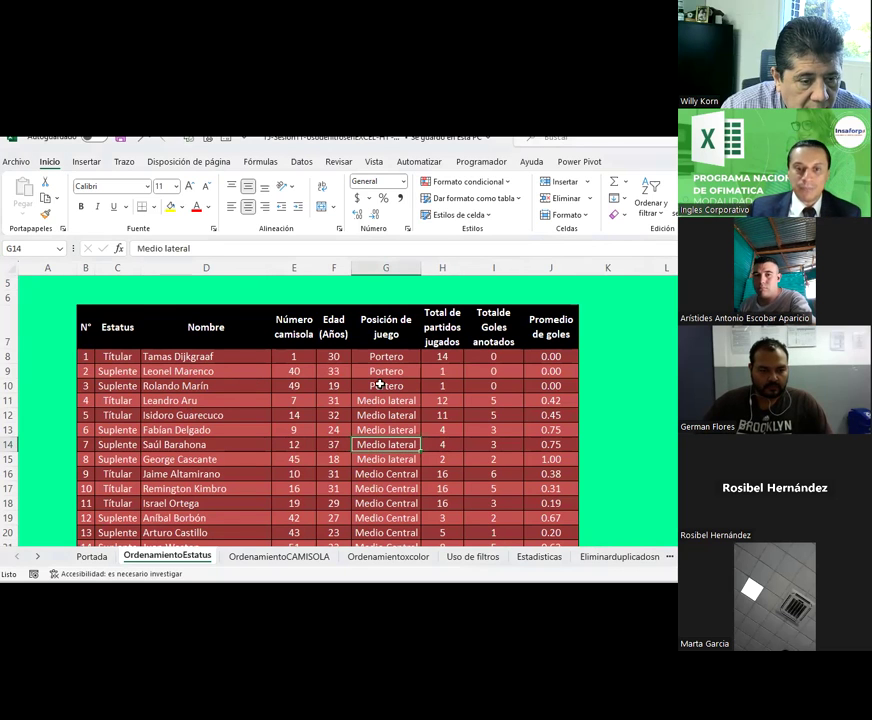
scroll(380, 340, "down", 1)
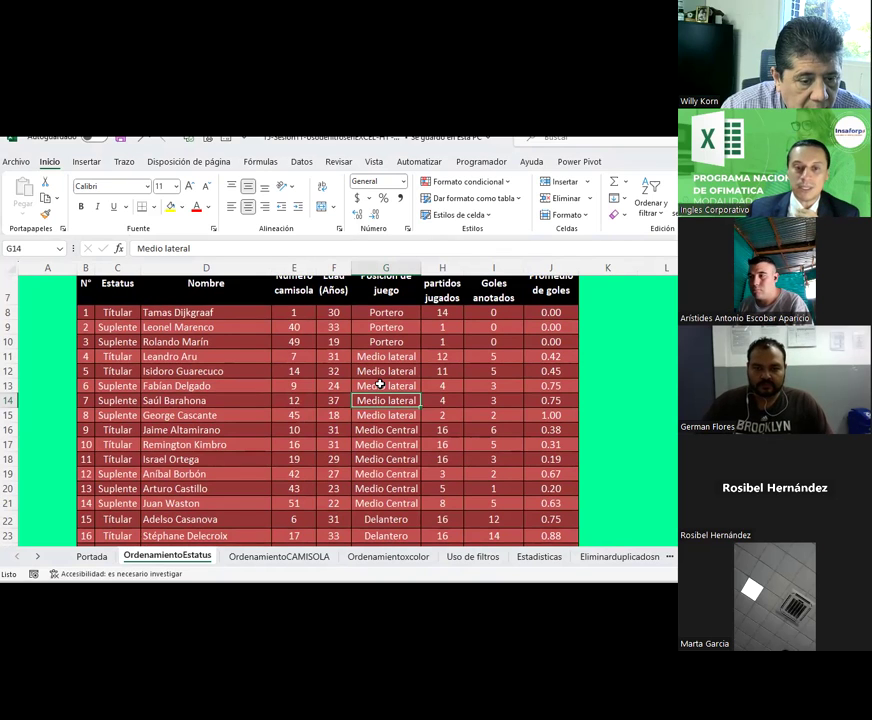
scroll(380, 385, "down", 1)
scroll(380, 385, "down", 1)
scroll(380, 385, "down", 2)
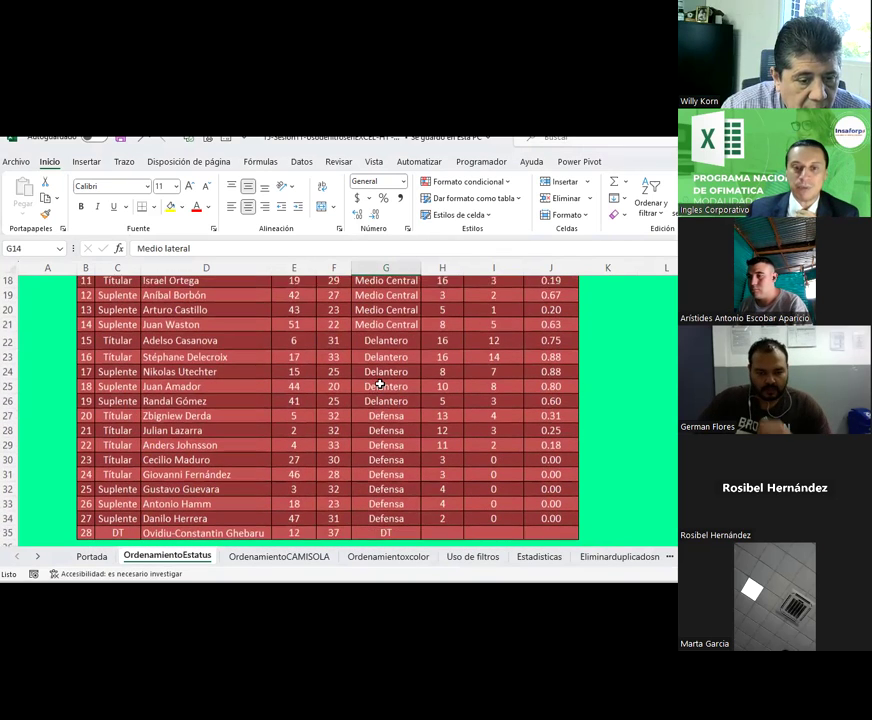
scroll(380, 384, "up", 1)
scroll(380, 384, "down", 1)
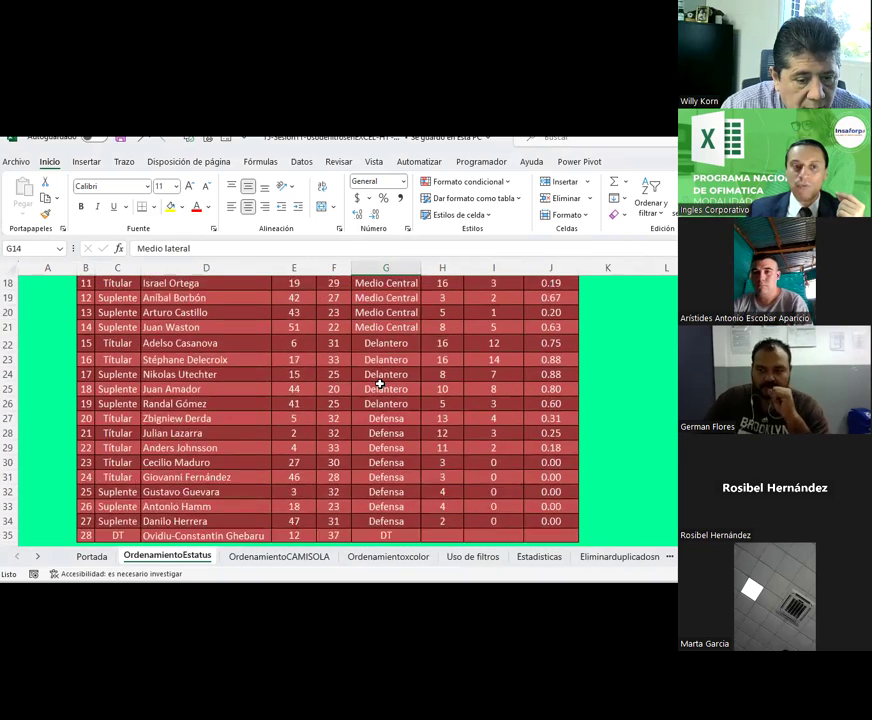
scroll(380, 384, "down", 1)
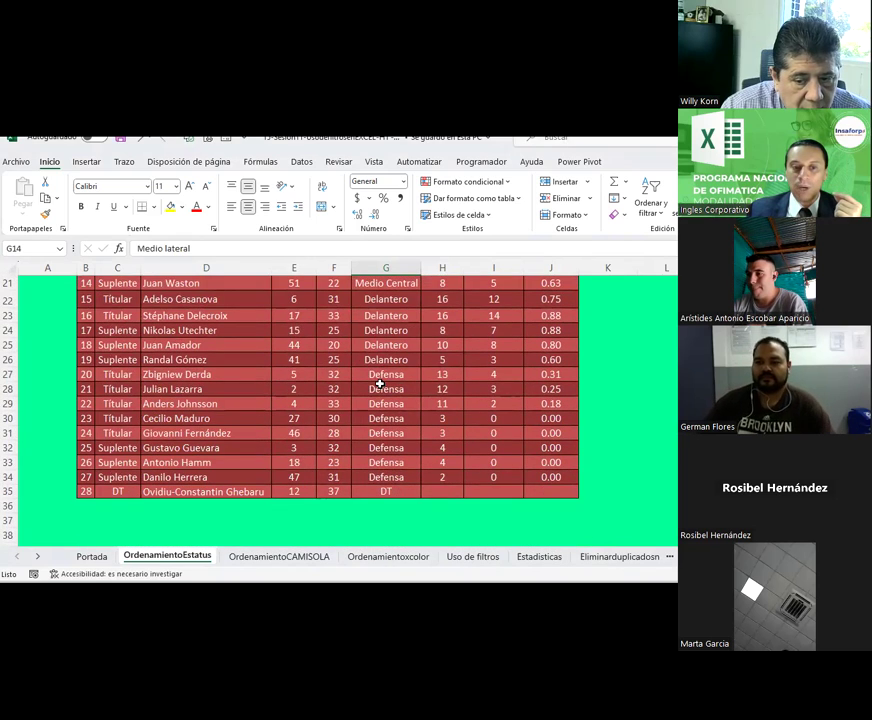
left_click(372, 490)
scroll(372, 490, "up", 1)
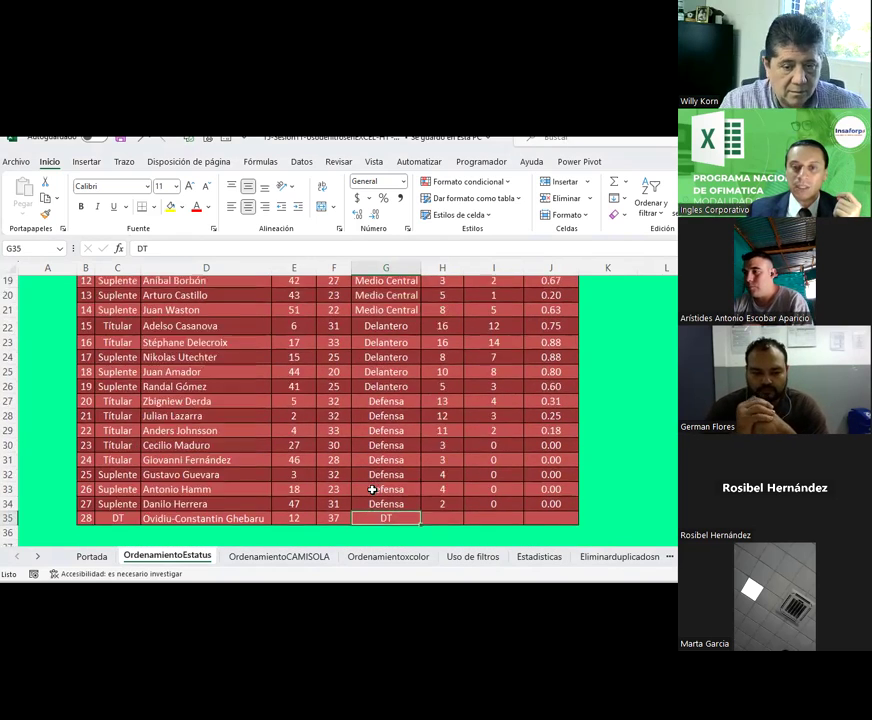
scroll(372, 490, "up", 3)
scroll(372, 490, "up", 1)
scroll(372, 490, "up", 1)
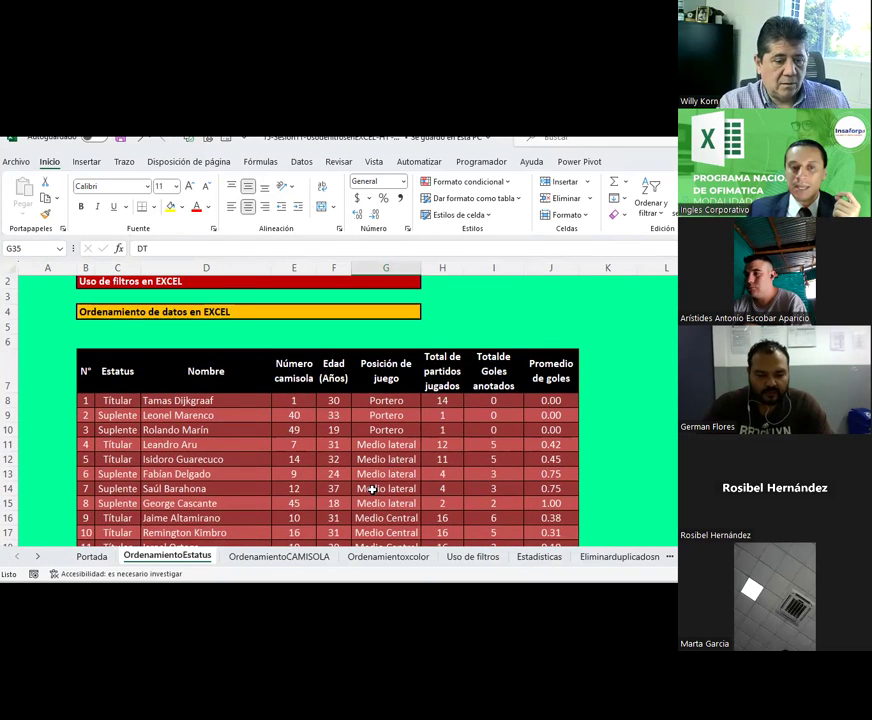
scroll(372, 489, "down", 1)
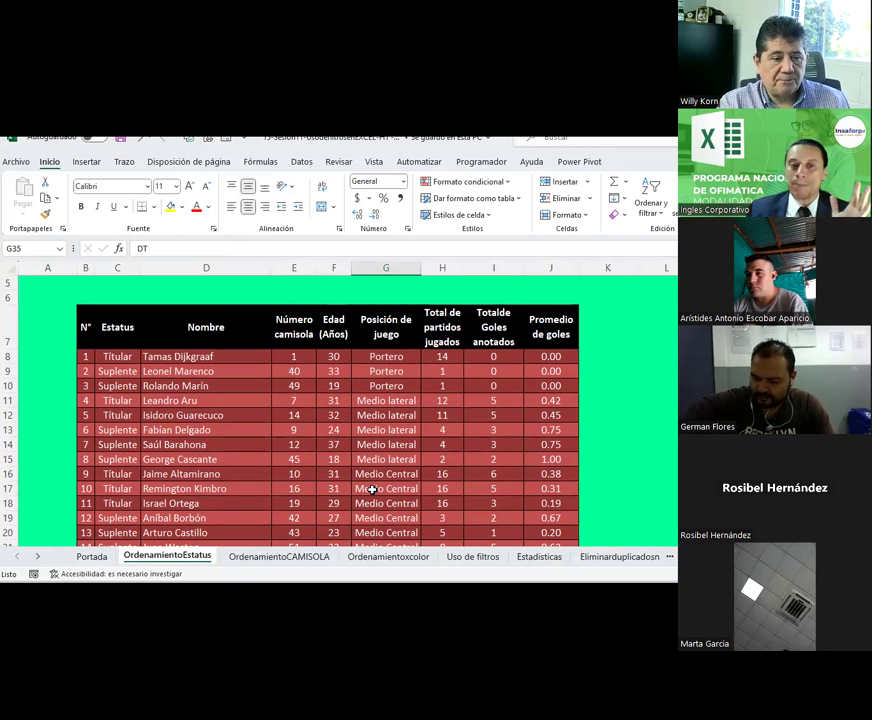
left_click(115, 357)
left_click(113, 375)
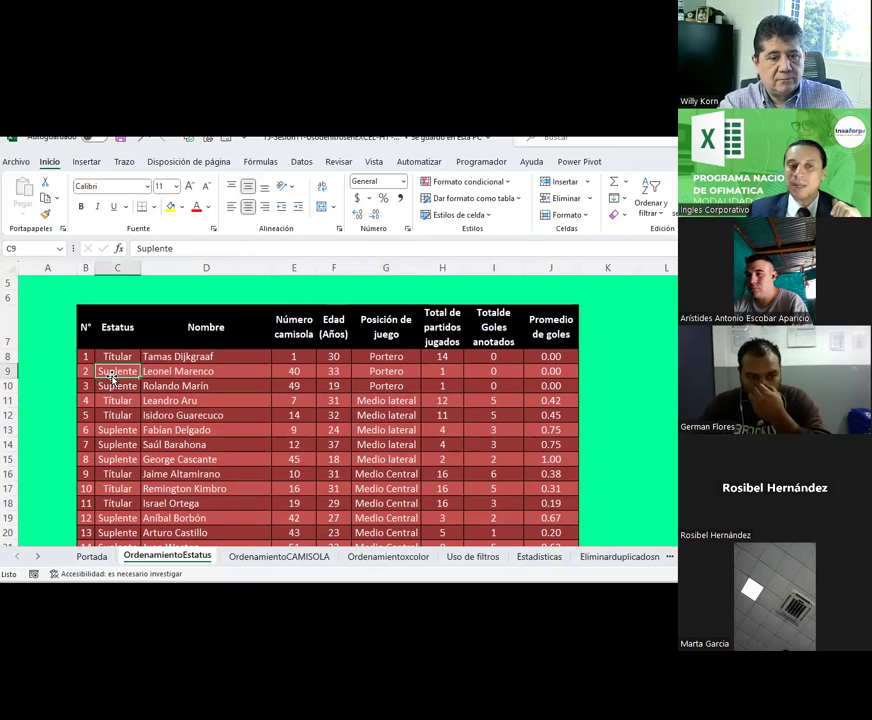
left_click(166, 357)
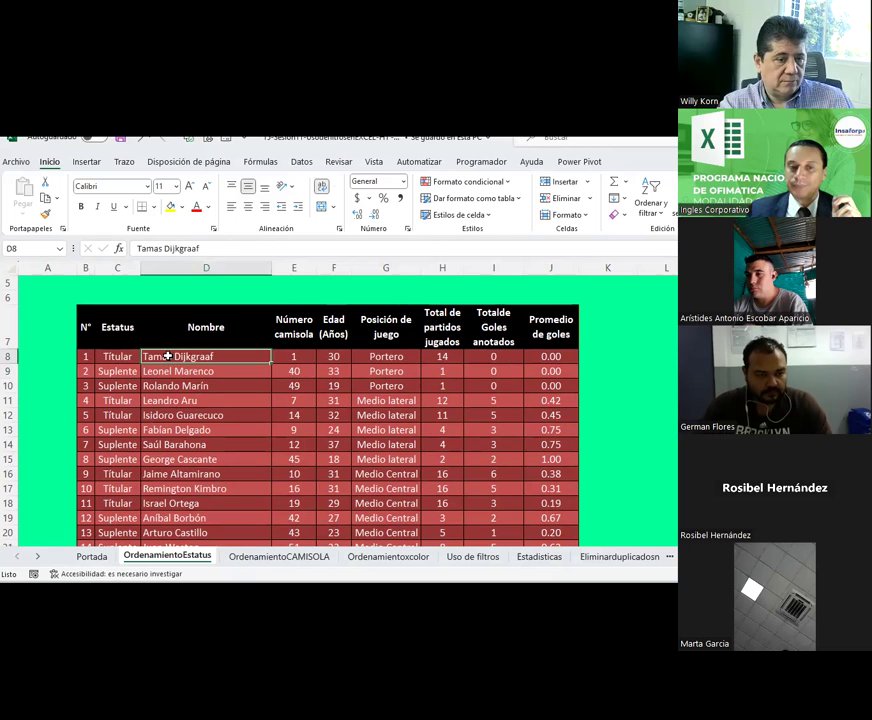
left_click(294, 357)
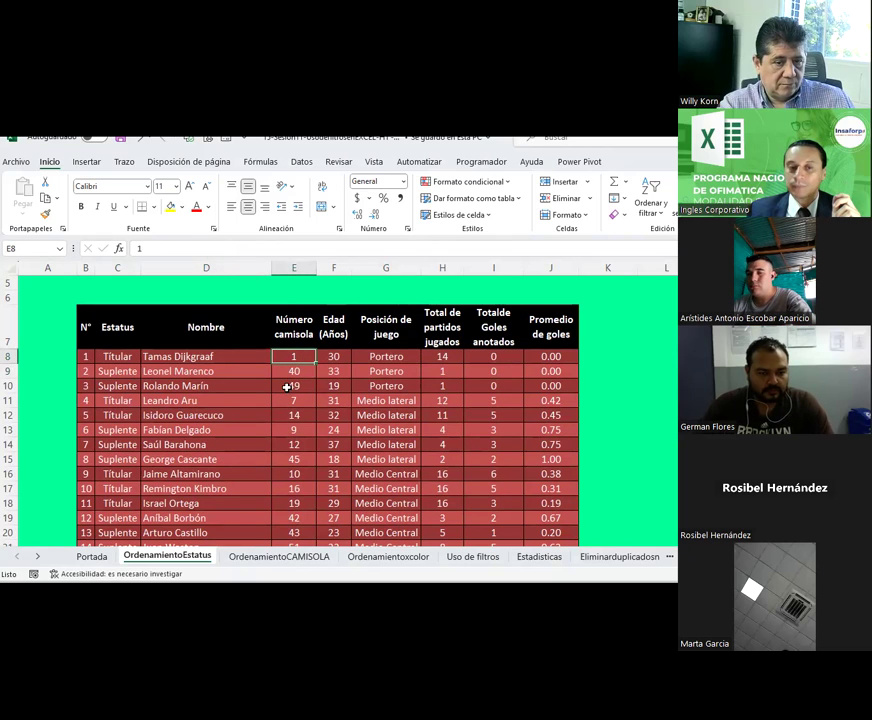
left_click(333, 356)
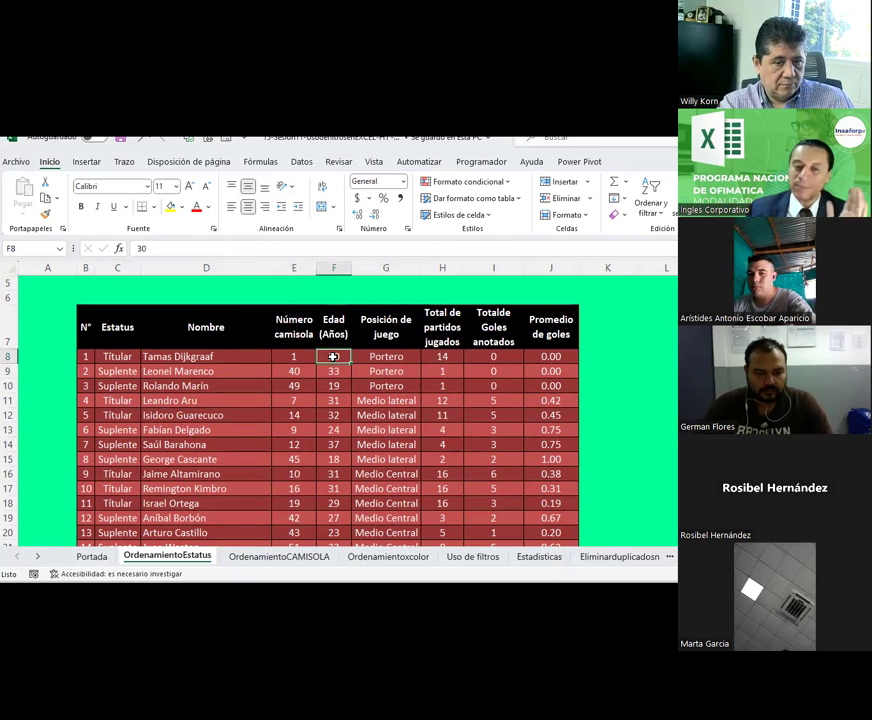
left_click(396, 354)
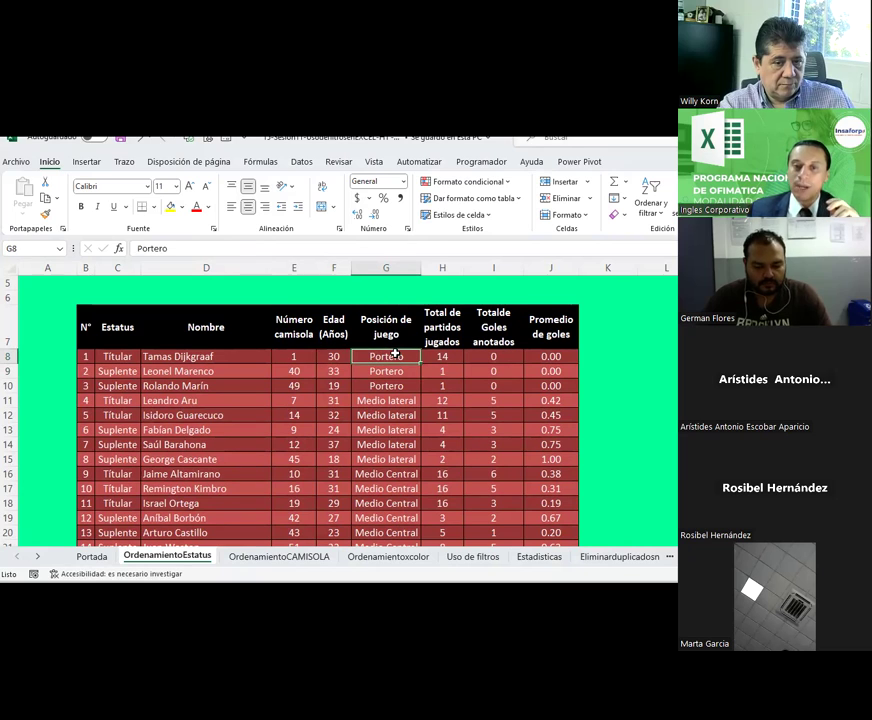
left_click(431, 356)
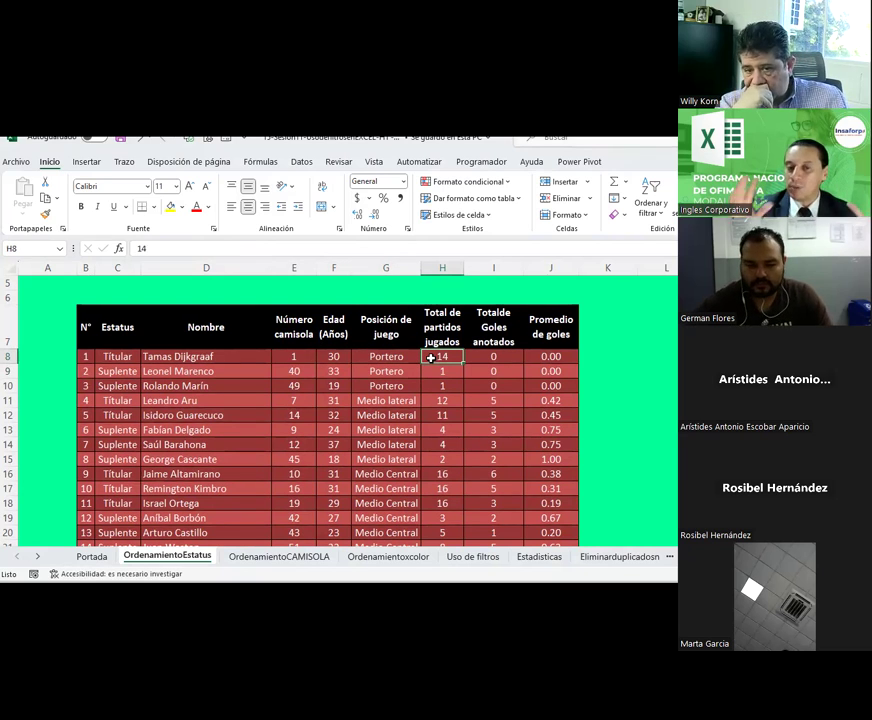
left_click(518, 354)
left_click(558, 357)
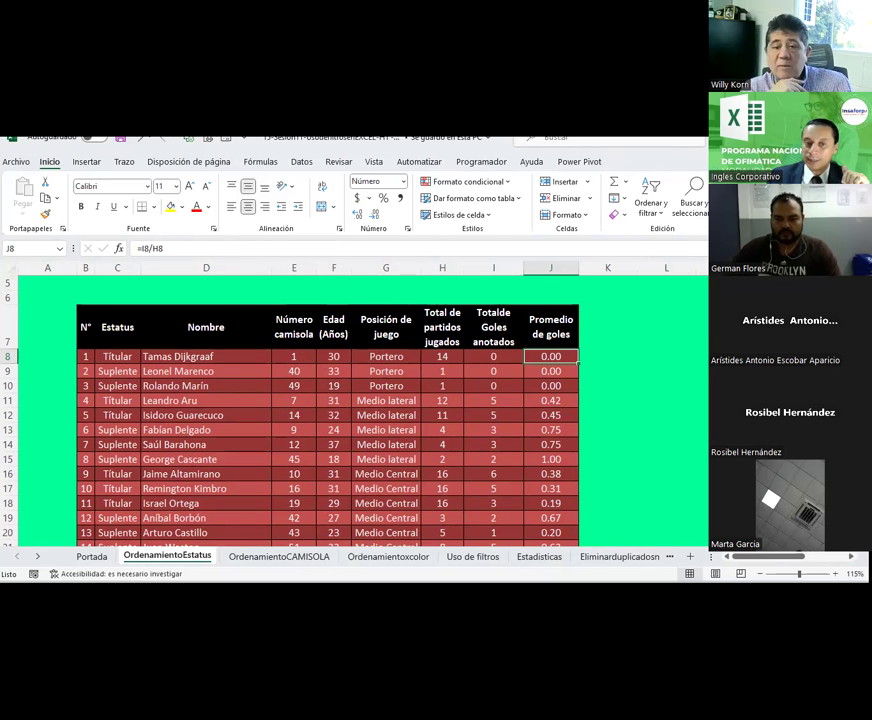
left_click(651, 403)
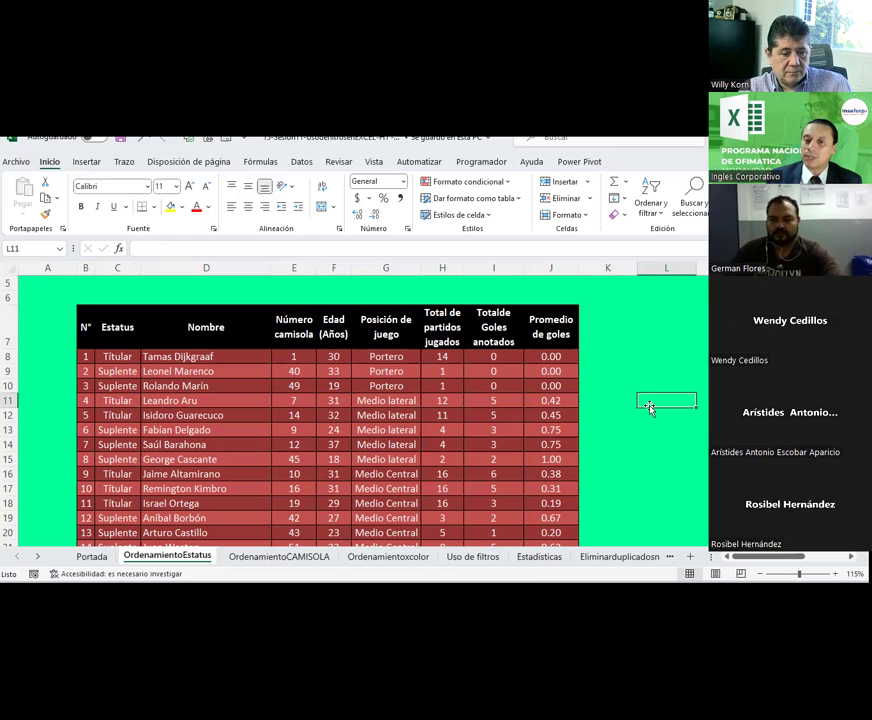
left_click(551, 371)
left_click(559, 400)
left_click(554, 356)
left_click(555, 400)
left_click(551, 429)
left_click(86, 370)
left_click(88, 386)
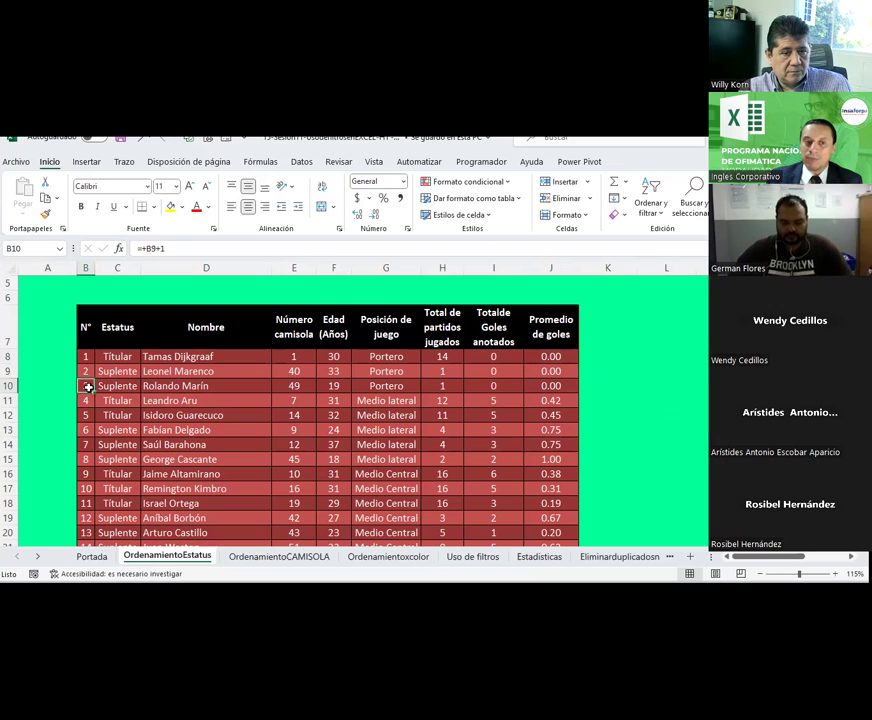
left_click(86, 400)
left_click(86, 415)
left_click(86, 444)
left_click(86, 459)
left_click(86, 474)
left_click(86, 488)
left_click(88, 503)
scroll(100, 460, "down", 1)
left_click(83, 486)
scroll(292, 414, "up", 2)
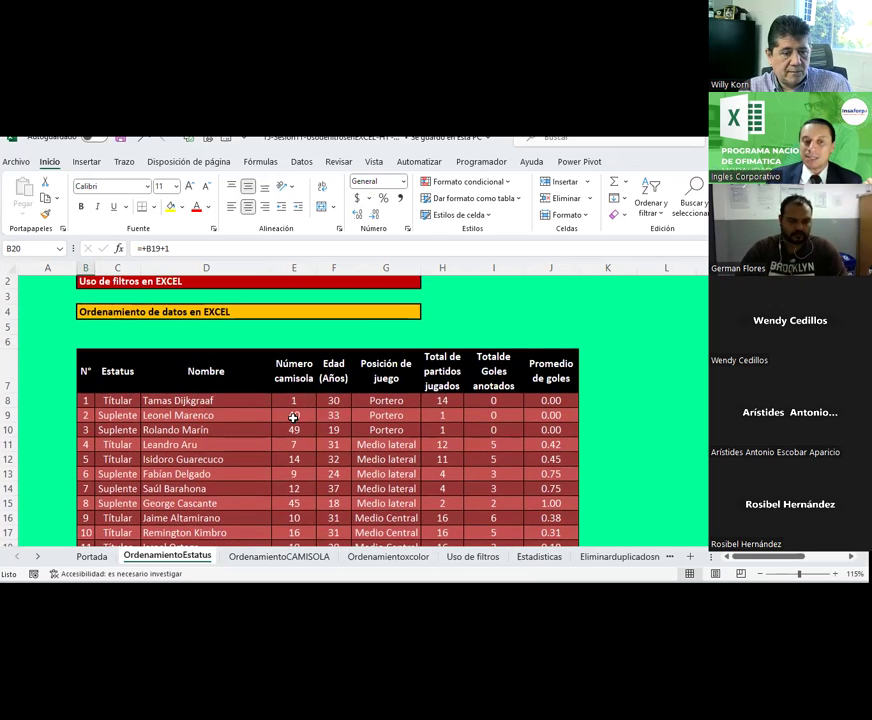
scroll(293, 415, "down", 2)
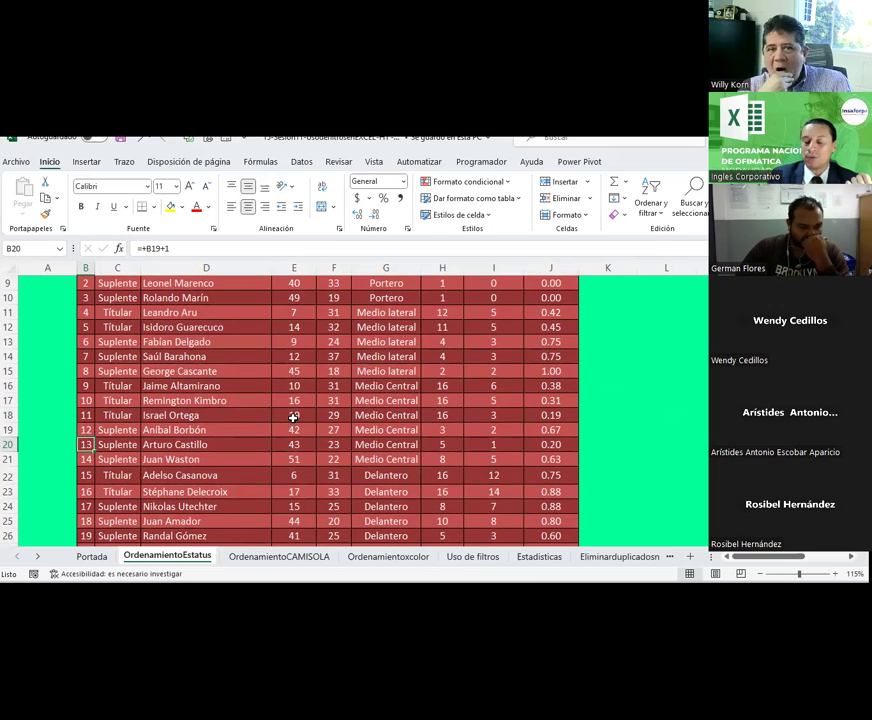
left_click(510, 330)
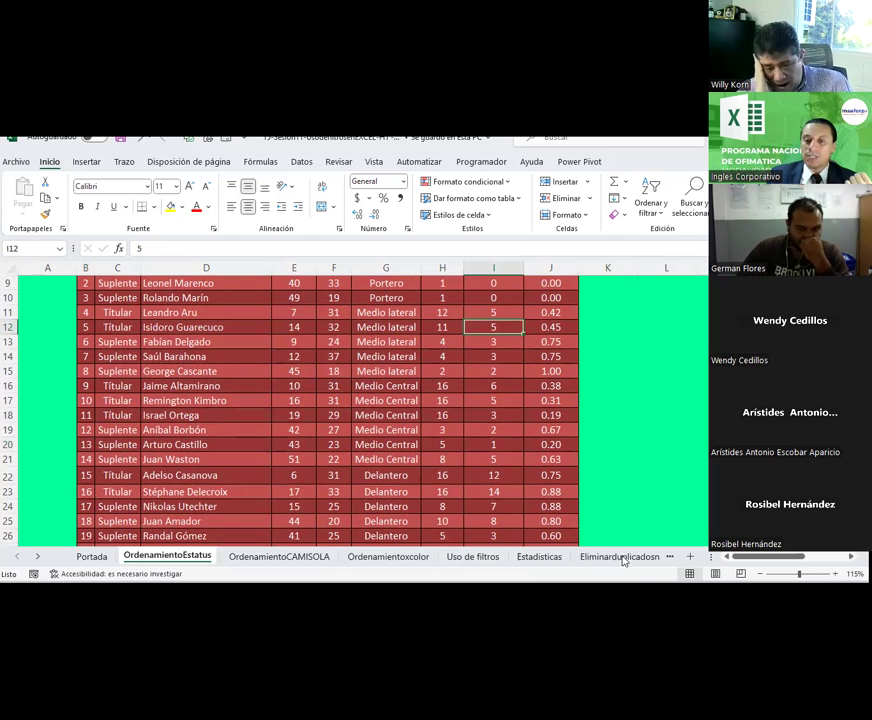
key("alt+Tab")
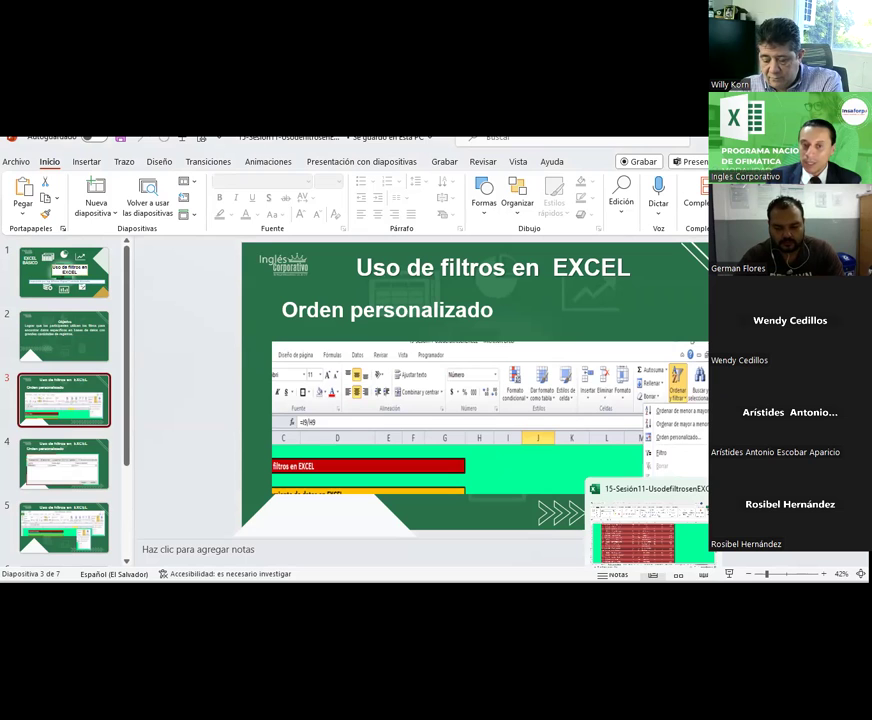
left_click(657, 524)
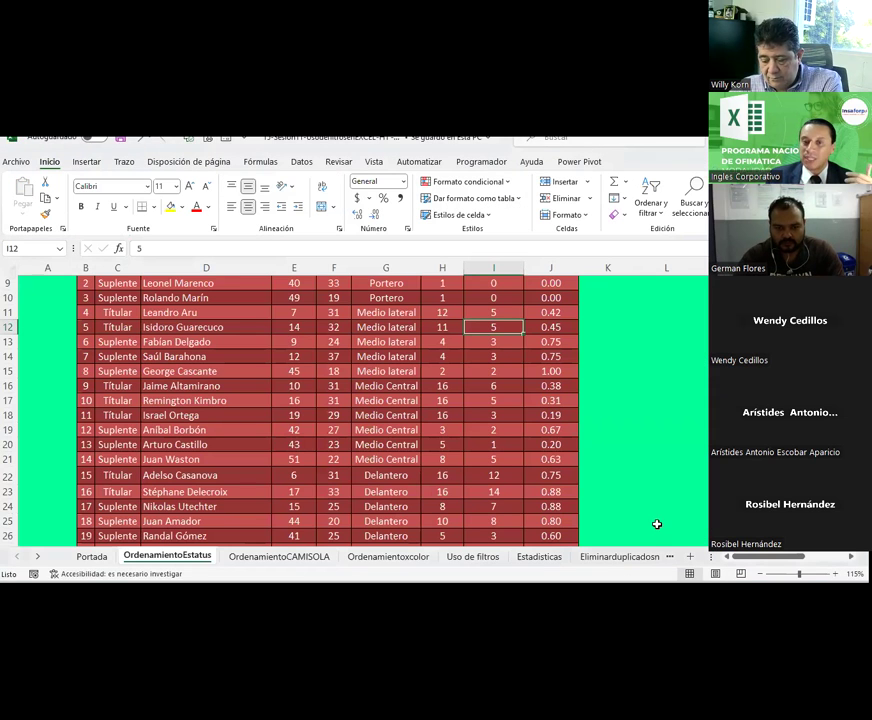
scroll(670, 473, "up", 2)
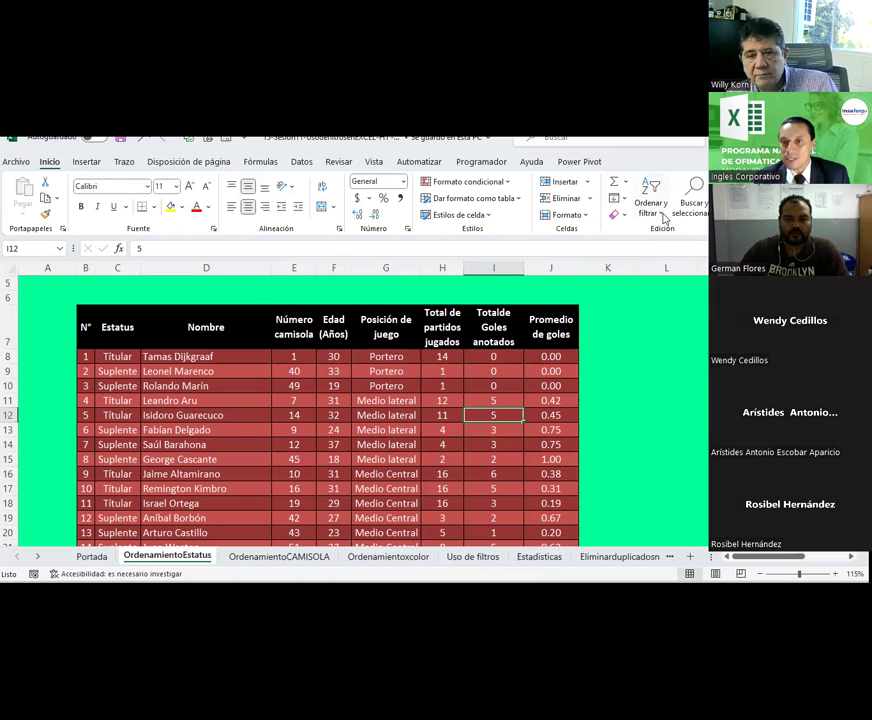
left_click(663, 218)
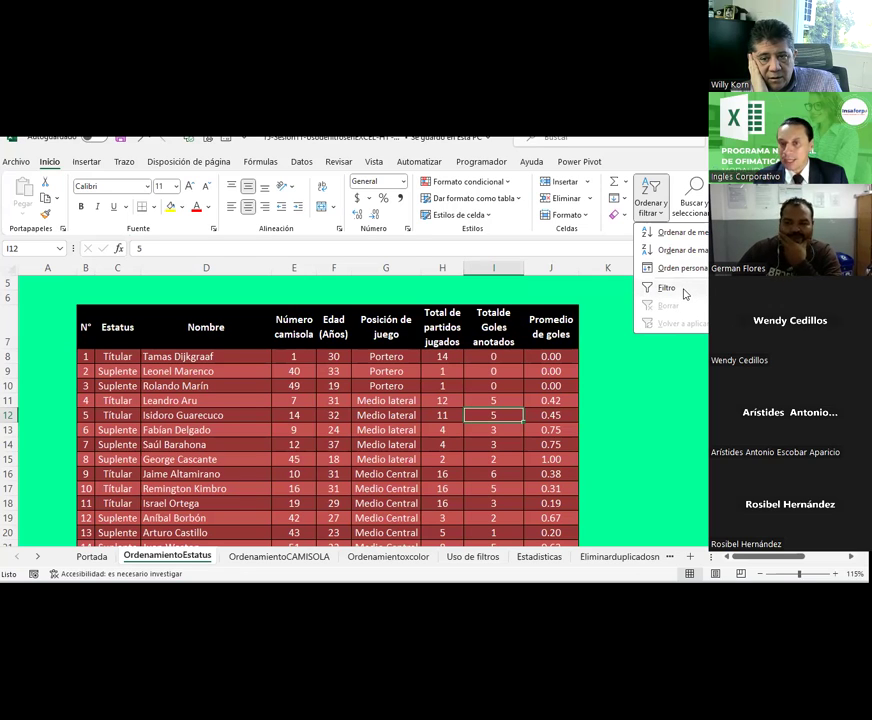
left_click(663, 397)
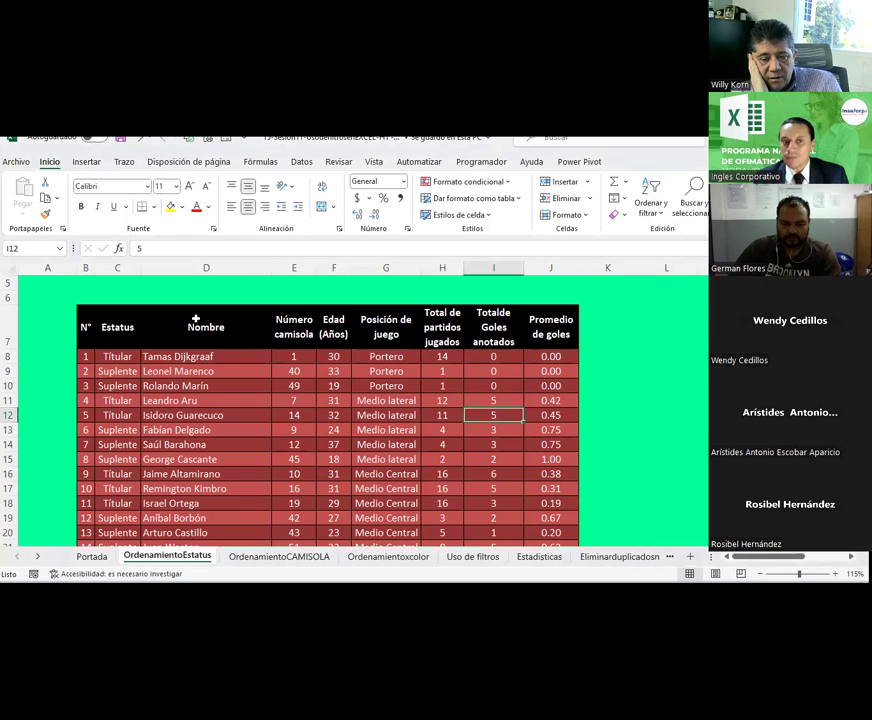
Enable Filtro on the header row and preview the Nombre, Número camisola and Edad dropdowns
mouse_move(85, 327)
left_mouse_down()
mouse_move(353, 325)
mouse_move(85, 330)
left_mouse_up()
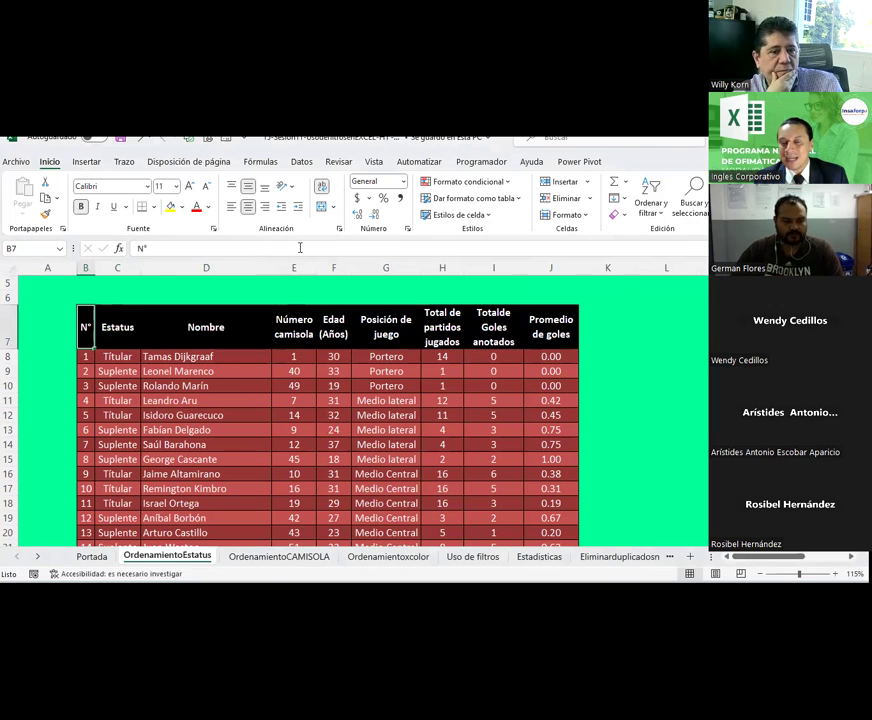
left_click(301, 162)
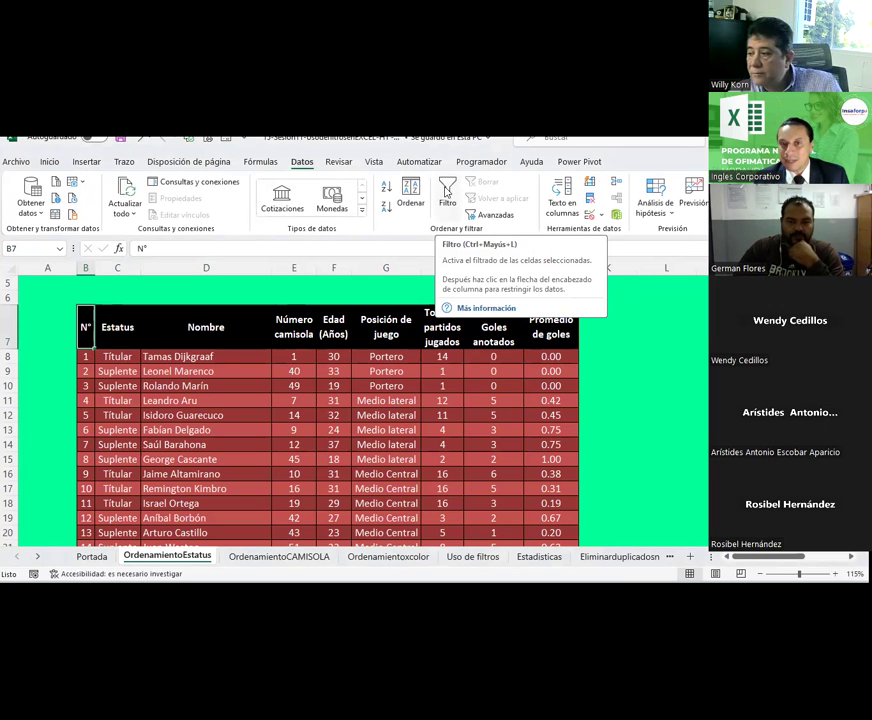
left_click(446, 193)
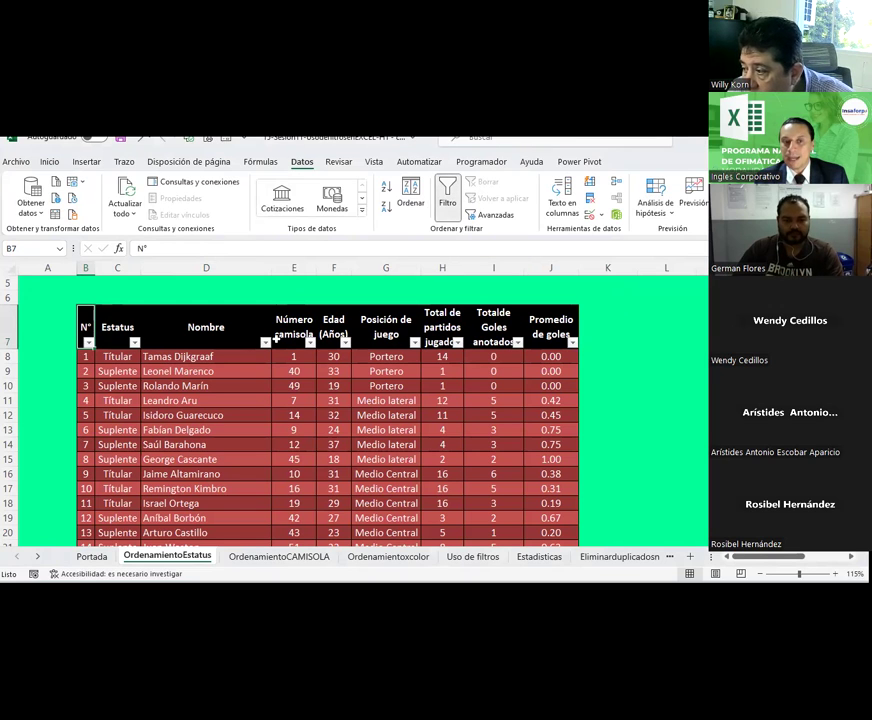
left_click(266, 342)
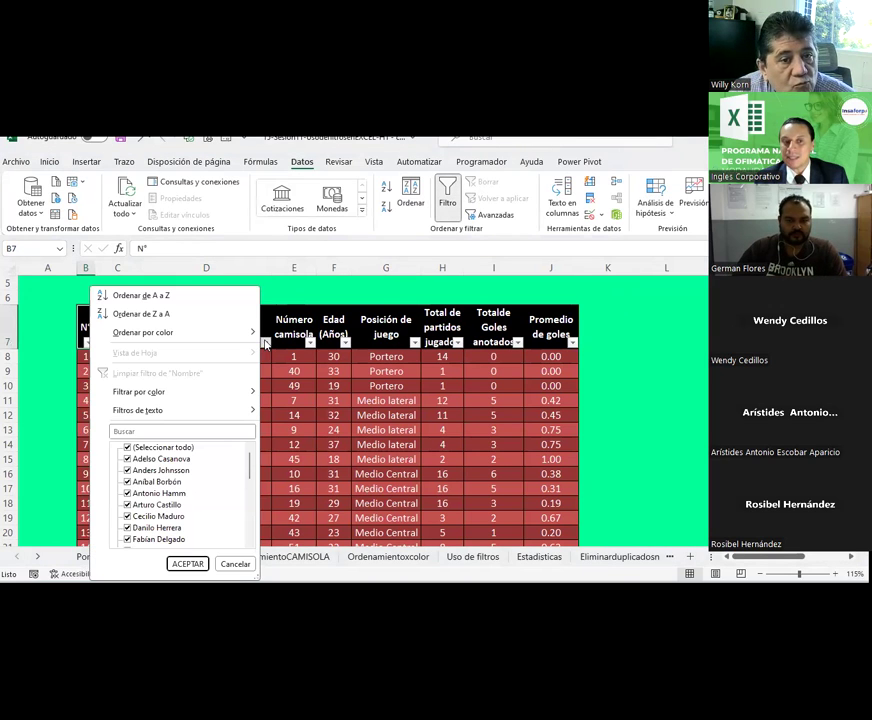
left_click(311, 342)
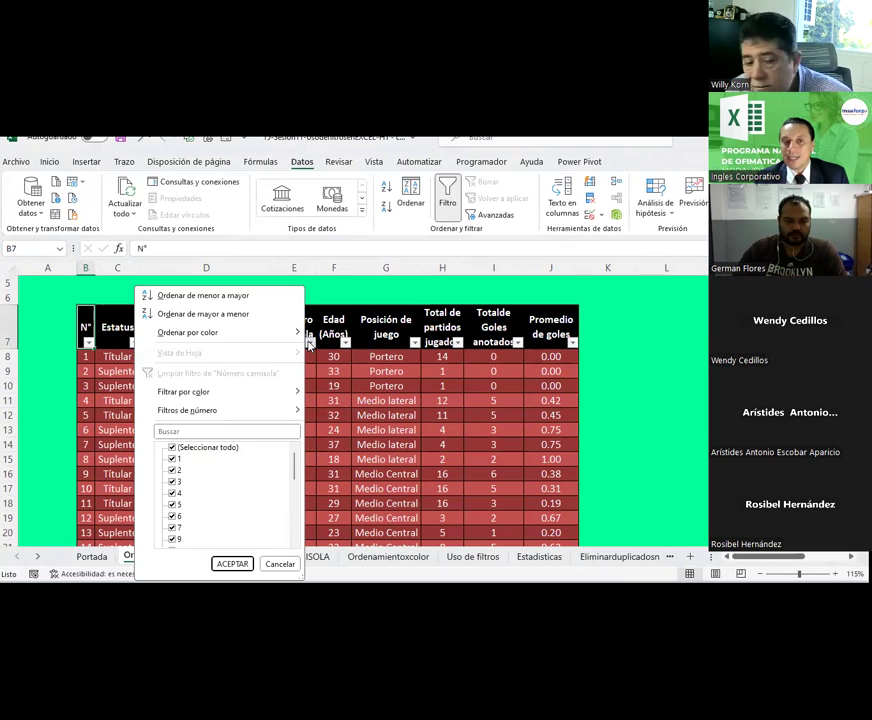
left_click(311, 342)
left_click(315, 343)
left_click(310, 342)
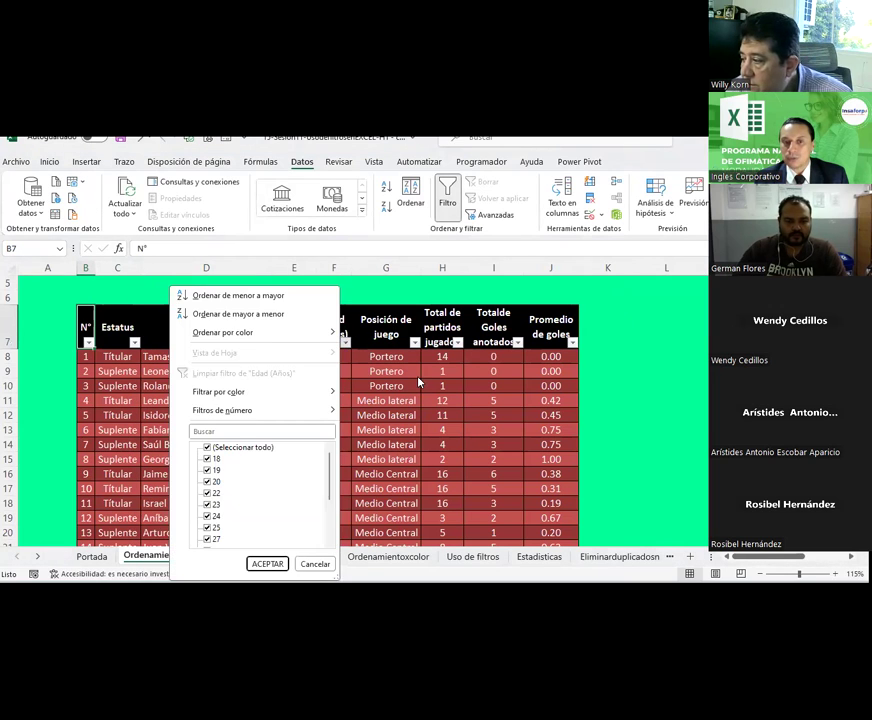
key("Escape")
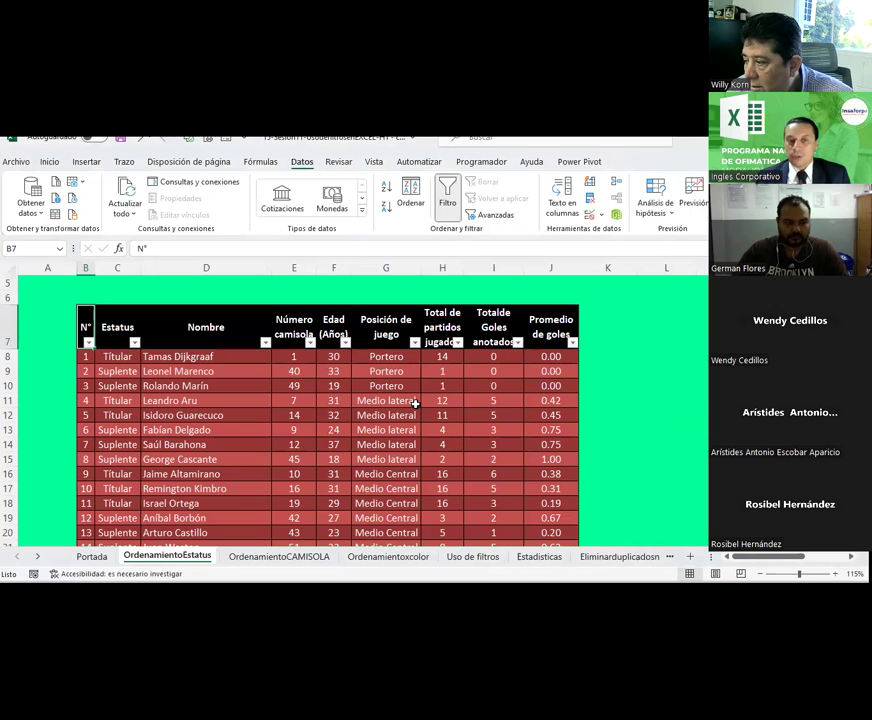
Switch Filtro off, toggle it twice with Ctrl+Shift+L, then select a cell in the table
left_click(449, 205)
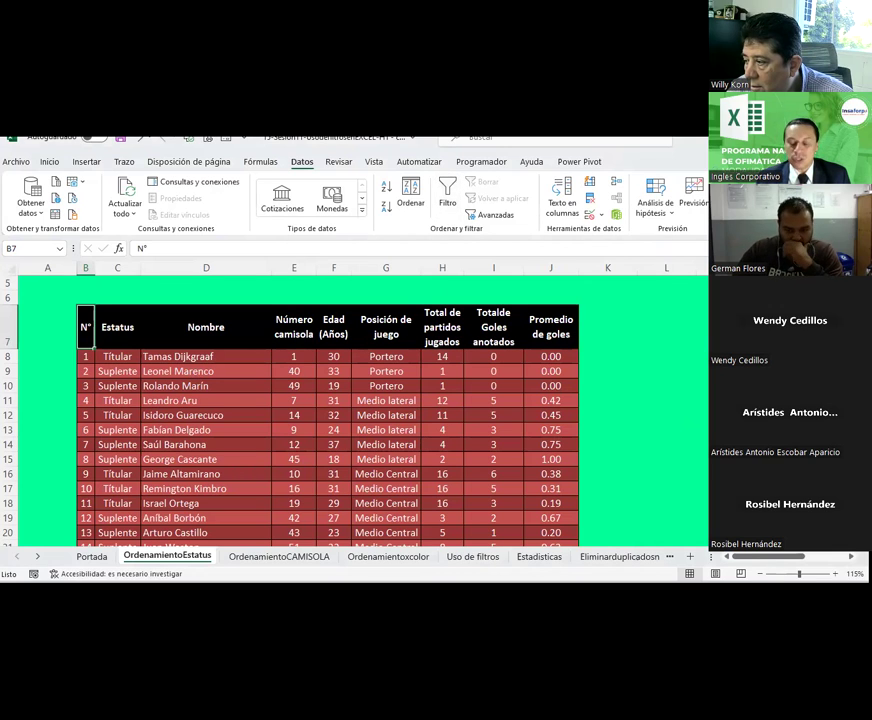
key("ctrl+shift+l")
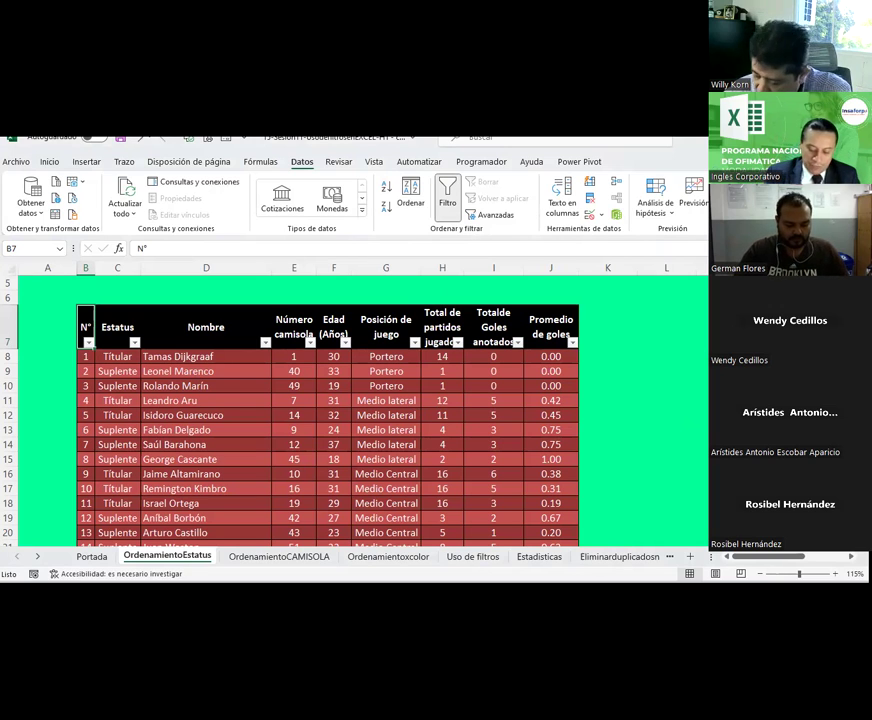
key("ctrl+shift+l")
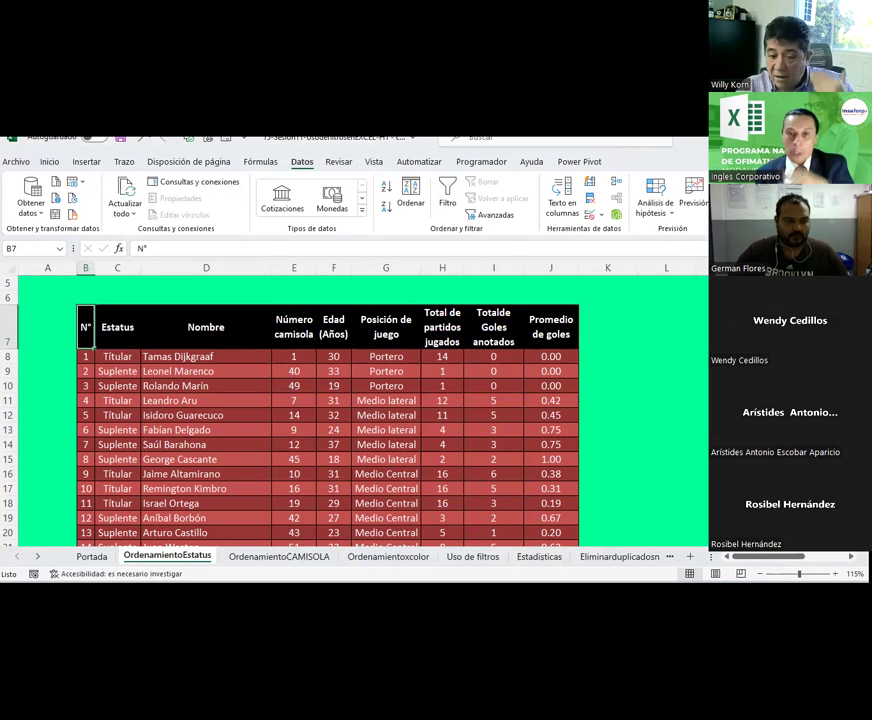
left_click(621, 388)
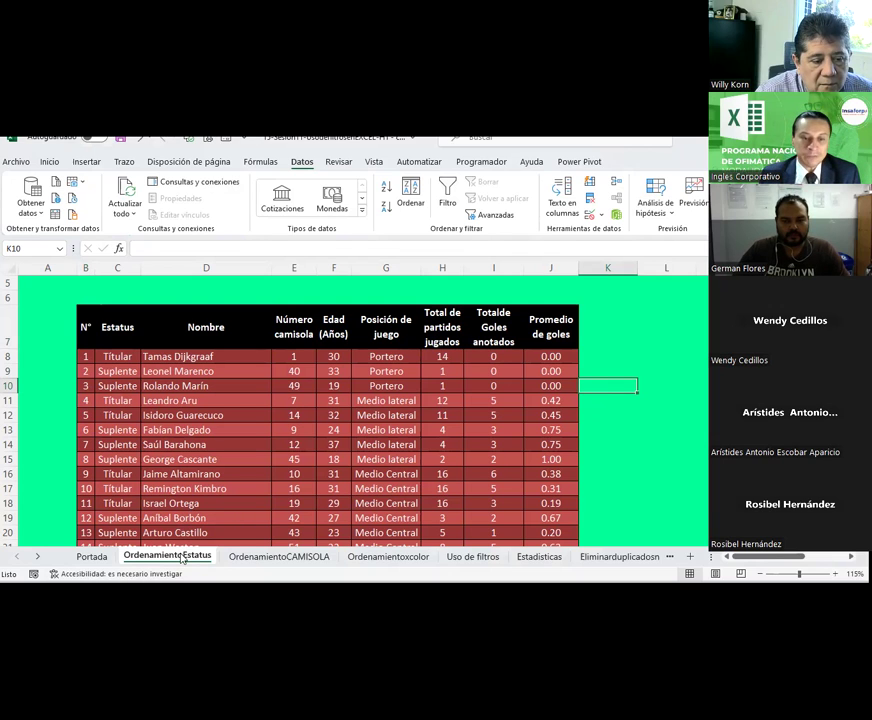
left_click(460, 362)
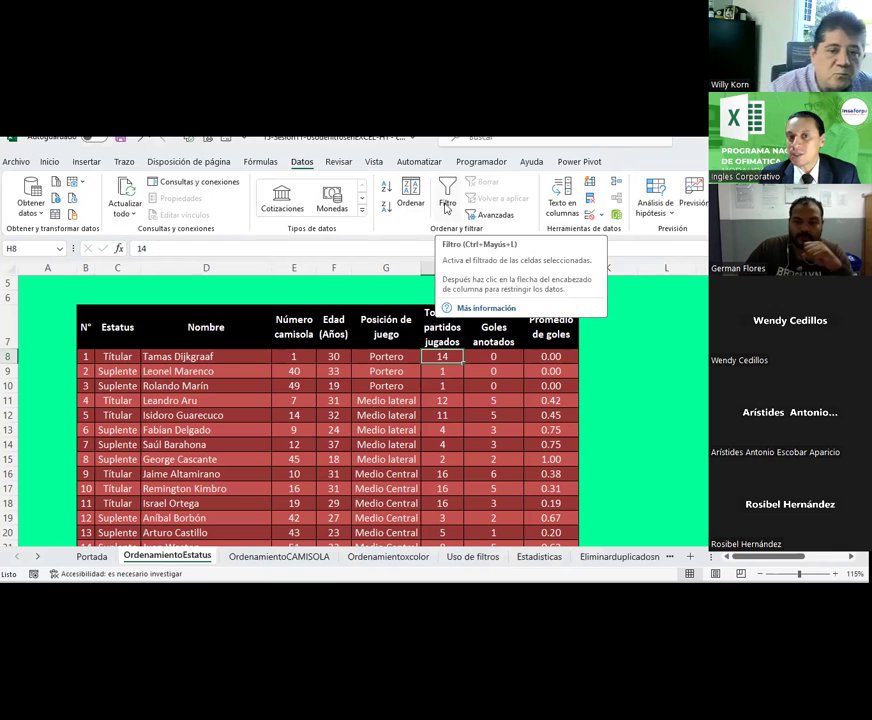
left_click(447, 203)
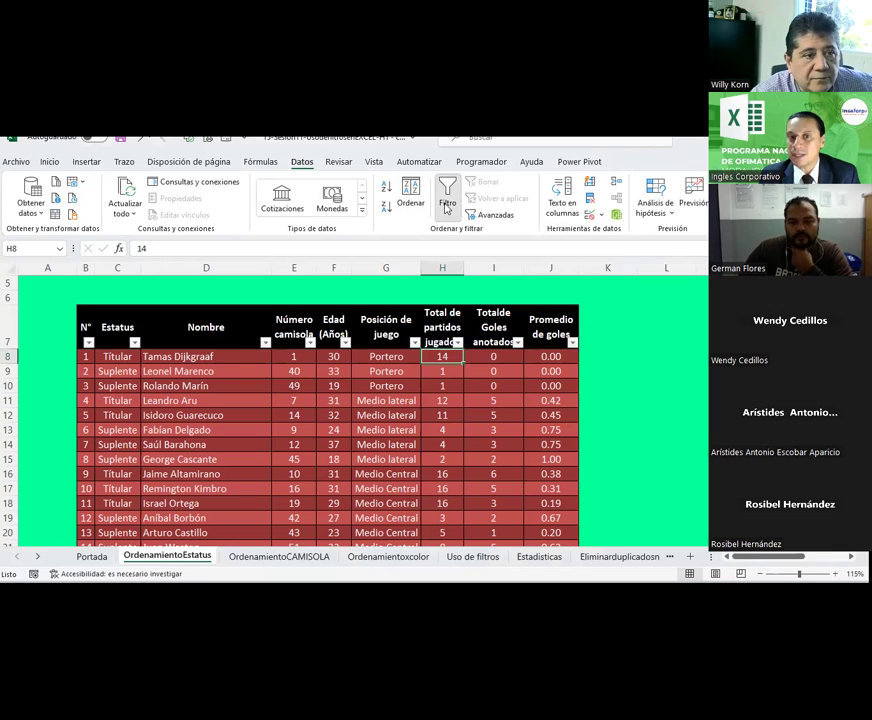
left_click(447, 207)
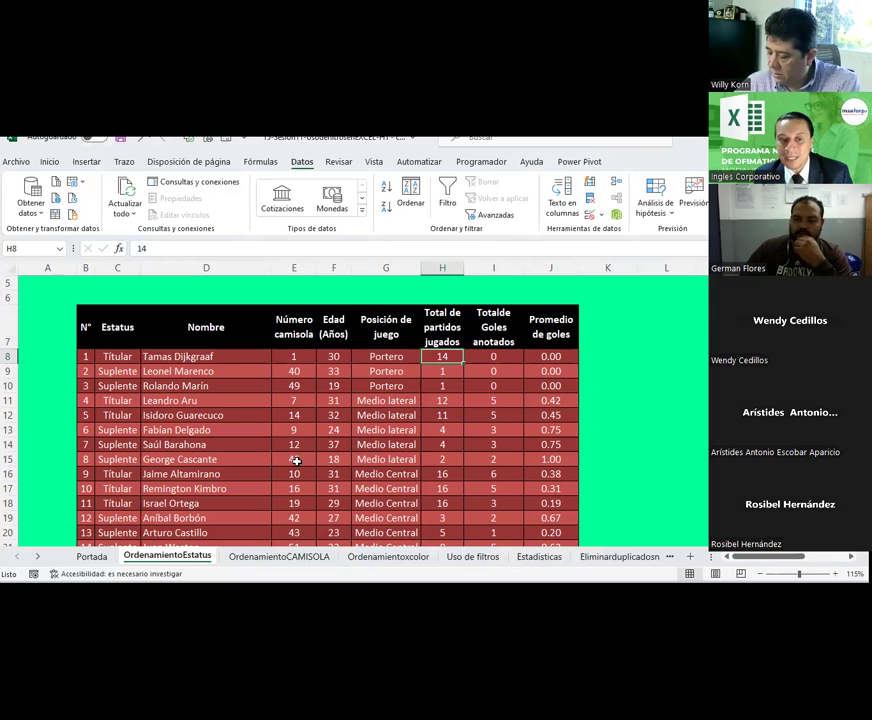
Copy the OrdenamientoEstatus sheet via Mover o copiar, placing the copy before the original
right_click(199, 555)
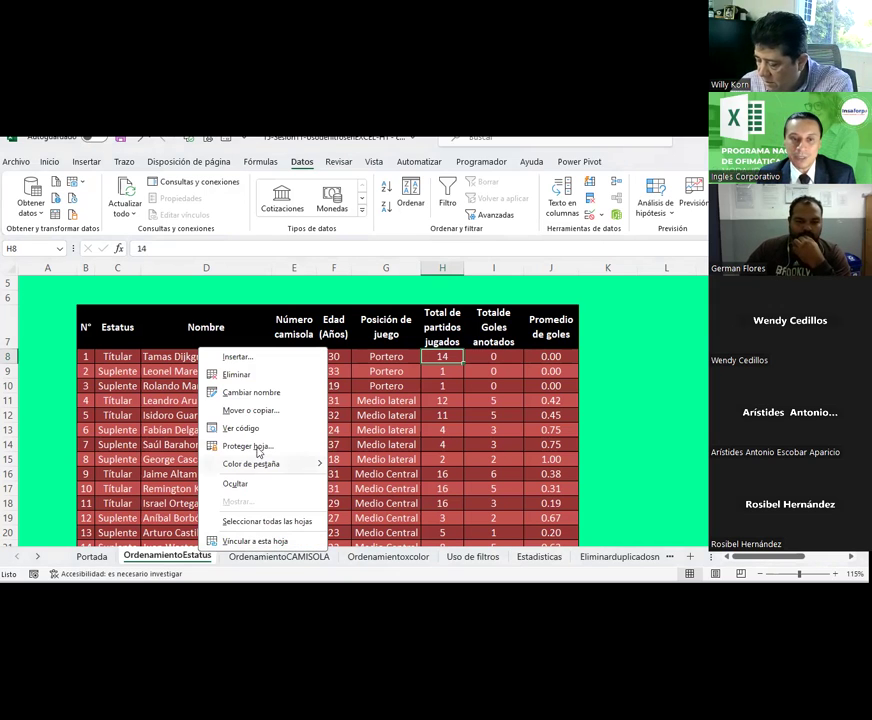
left_click(251, 411)
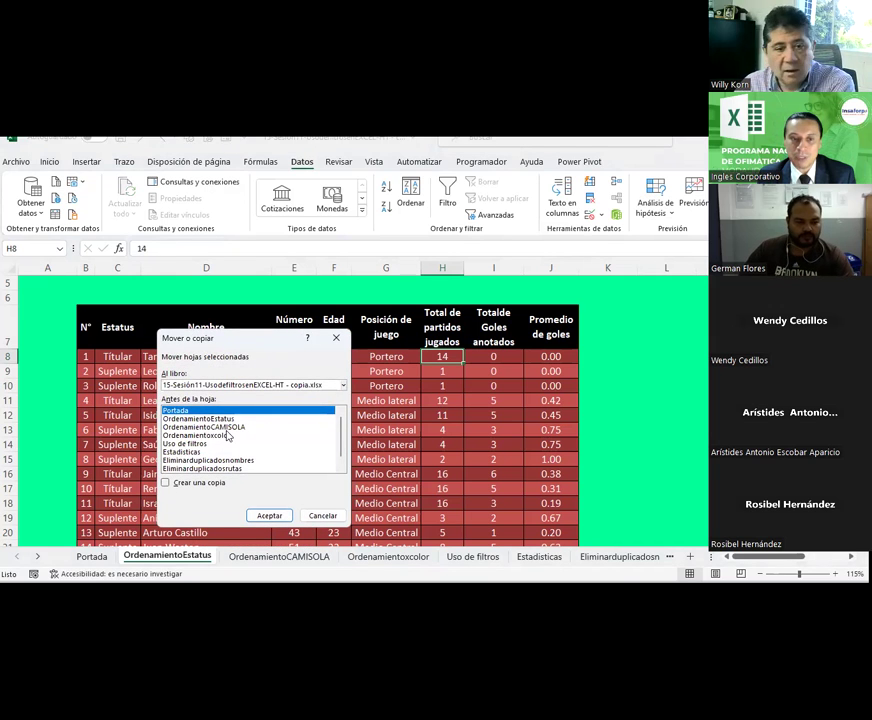
left_click(221, 419)
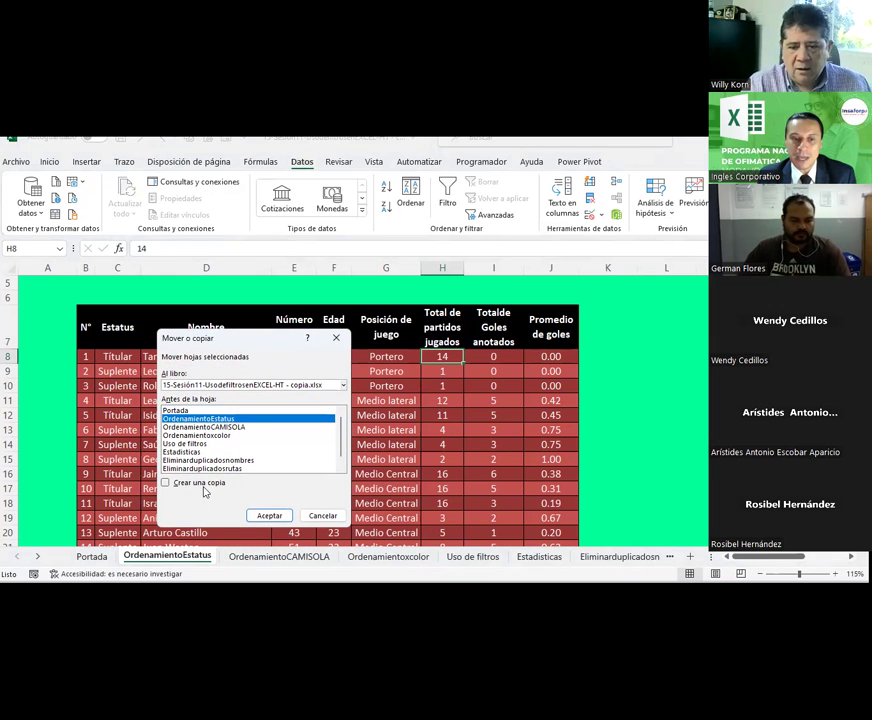
left_click(166, 483)
left_click(269, 516)
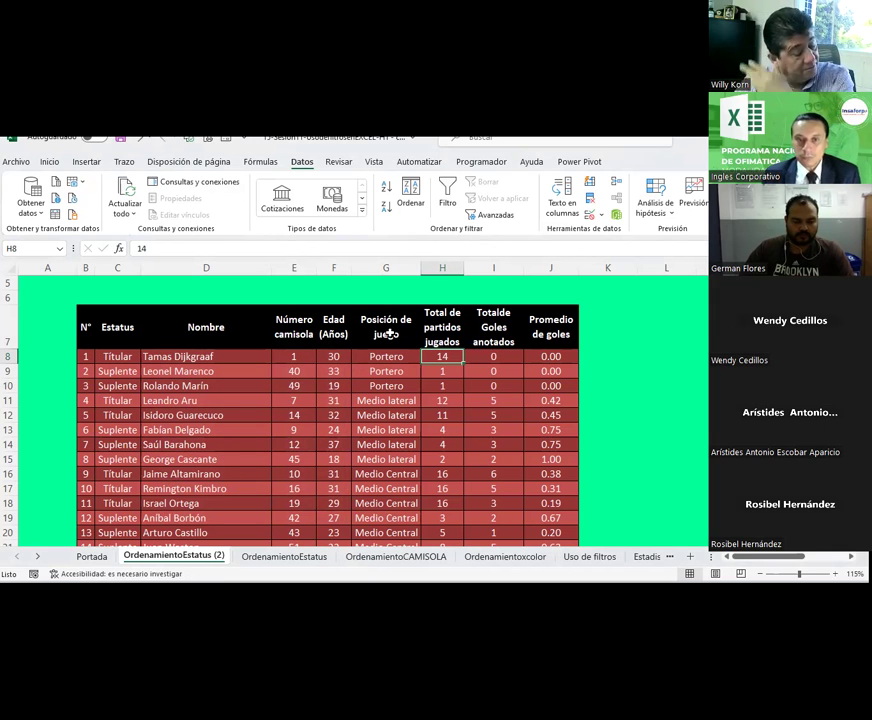
Return to the Inicio tab and drag-select the player table from the N° header (B7) to J35
left_click(46, 162)
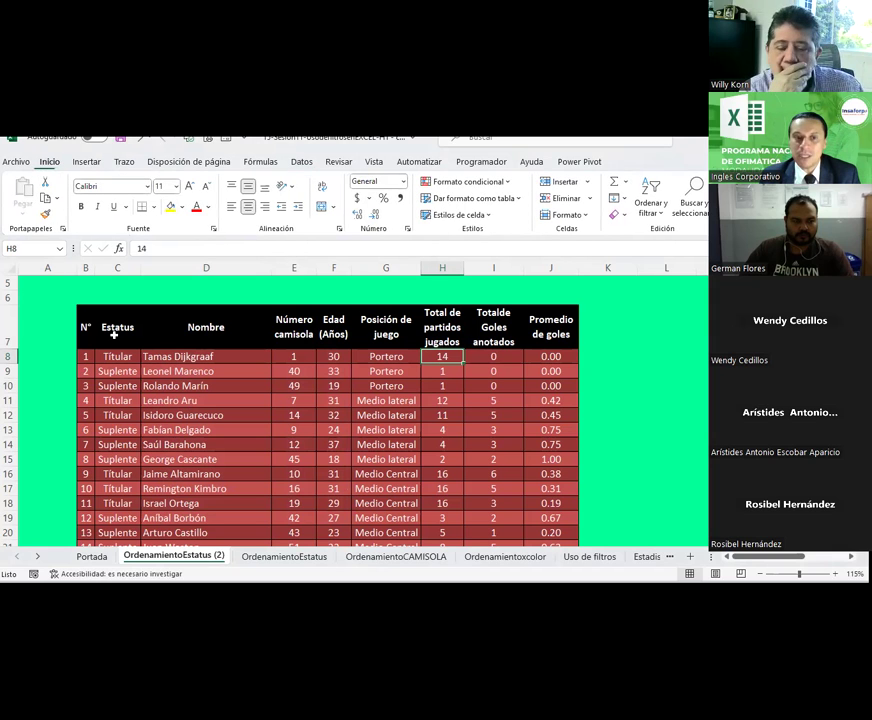
left_click(185, 412)
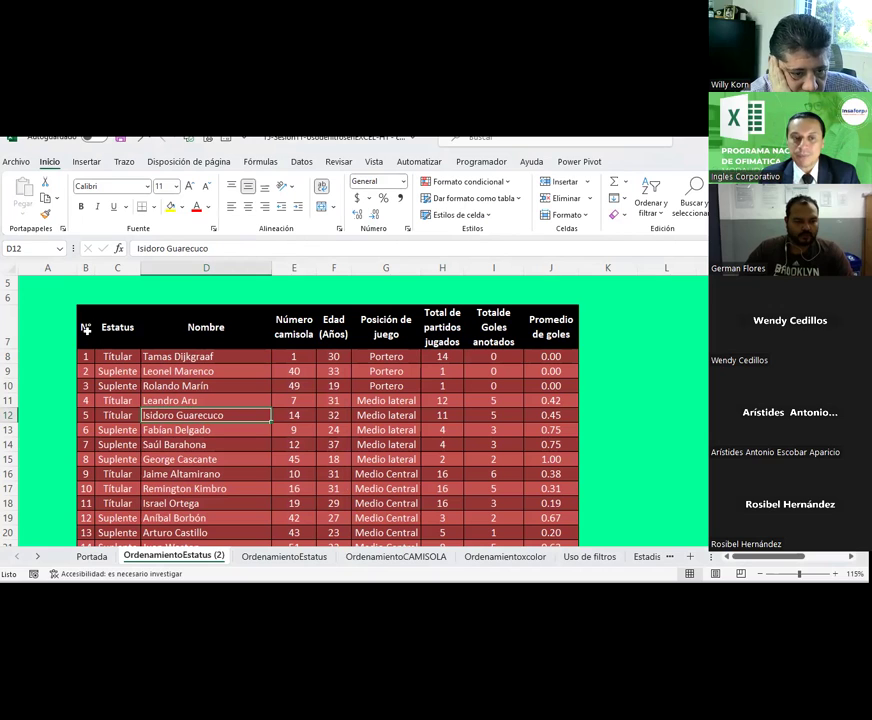
left_click(86, 329)
mouse_move(86, 329)
left_mouse_down()
mouse_move(526, 386)
mouse_move(533, 561)
mouse_move(529, 521)
left_mouse_up()
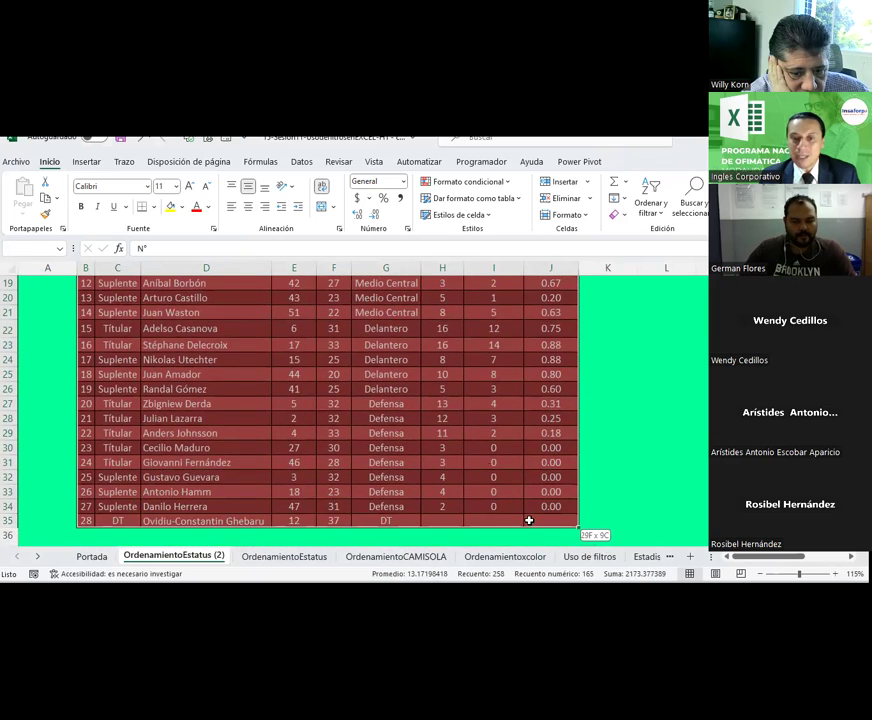
scroll(391, 420, "up", 5)
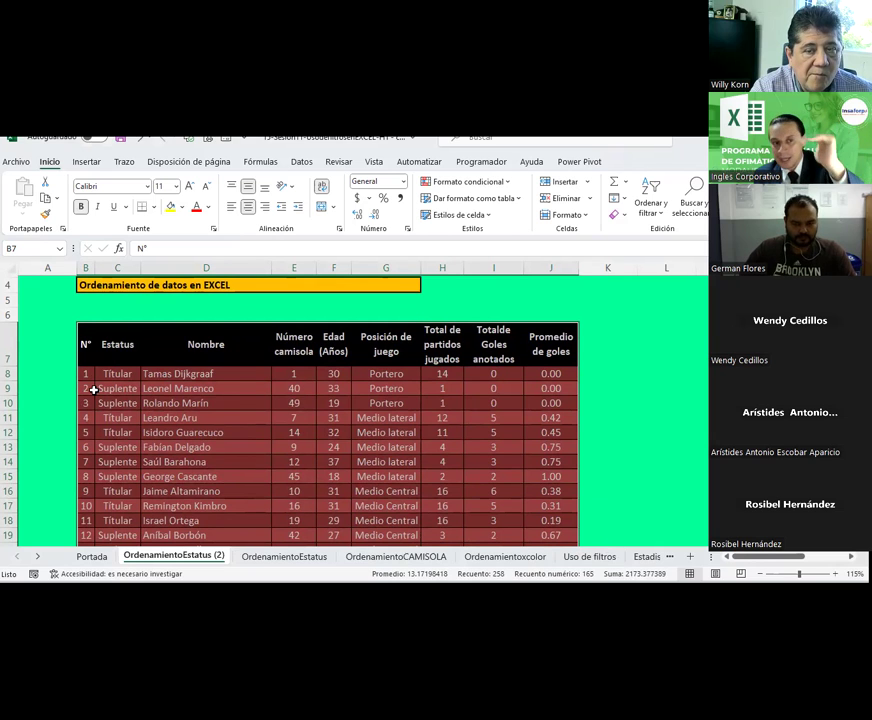
scroll(93, 389, "down", 3)
scroll(93, 389, "down", 1)
scroll(93, 389, "up", 4)
scroll(93, 389, "up", 1)
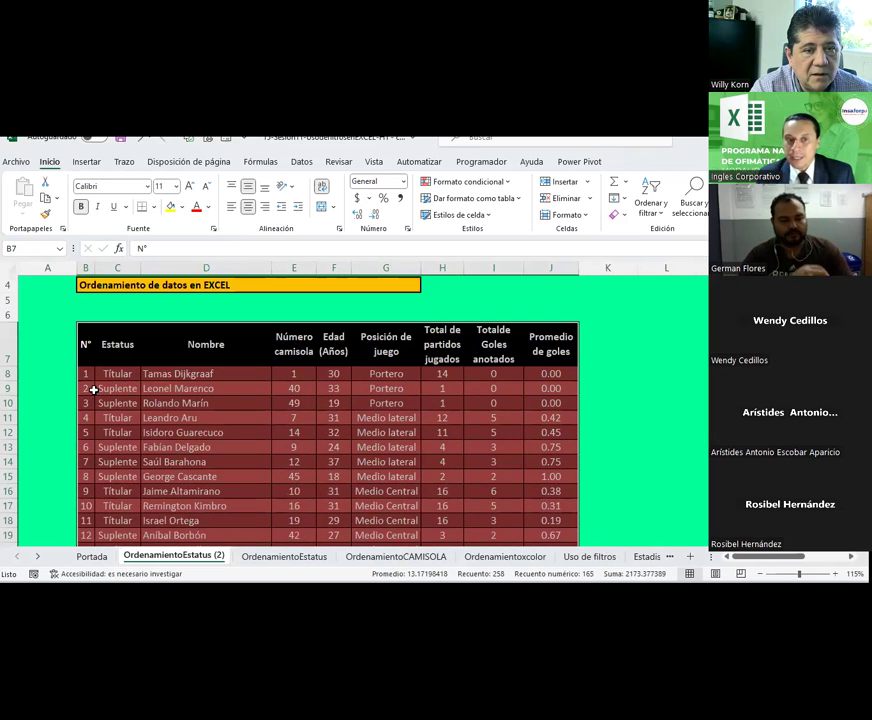
Open Orden personalizado from Ordenar y filtrar for the player table
left_click(660, 214)
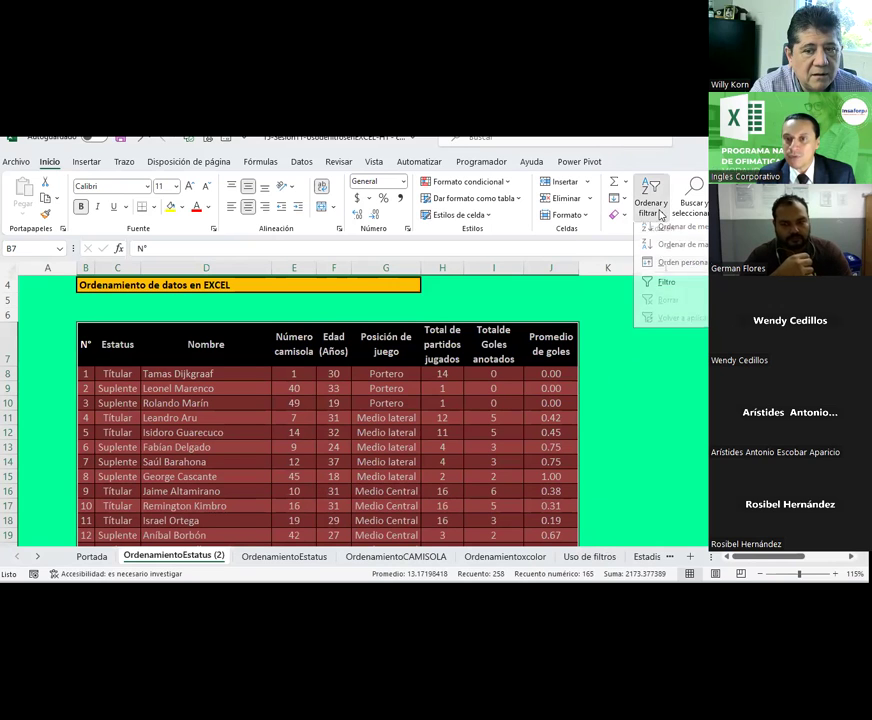
left_click(684, 268)
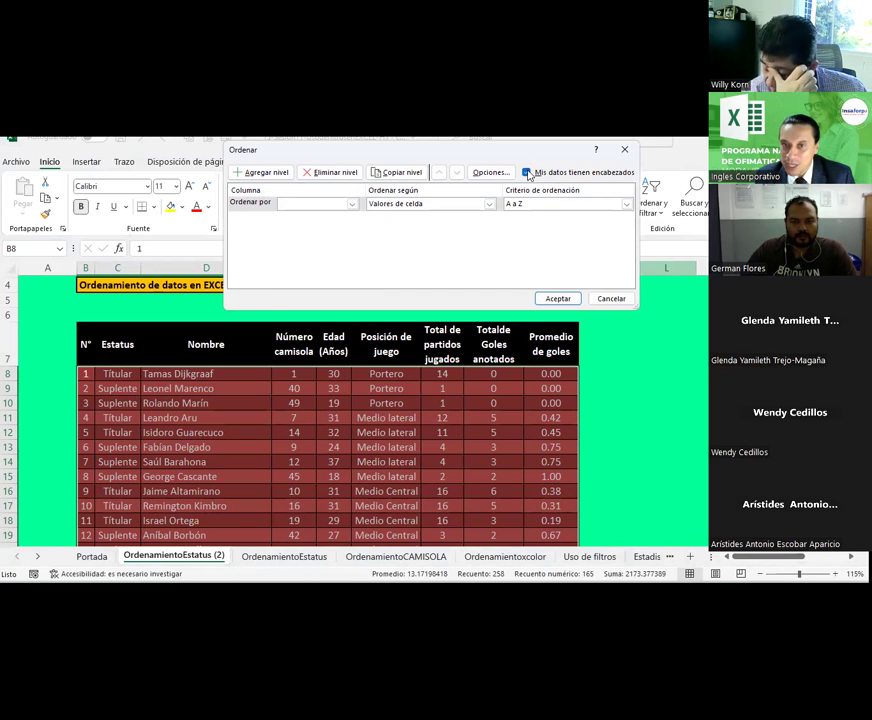
left_click(527, 173)
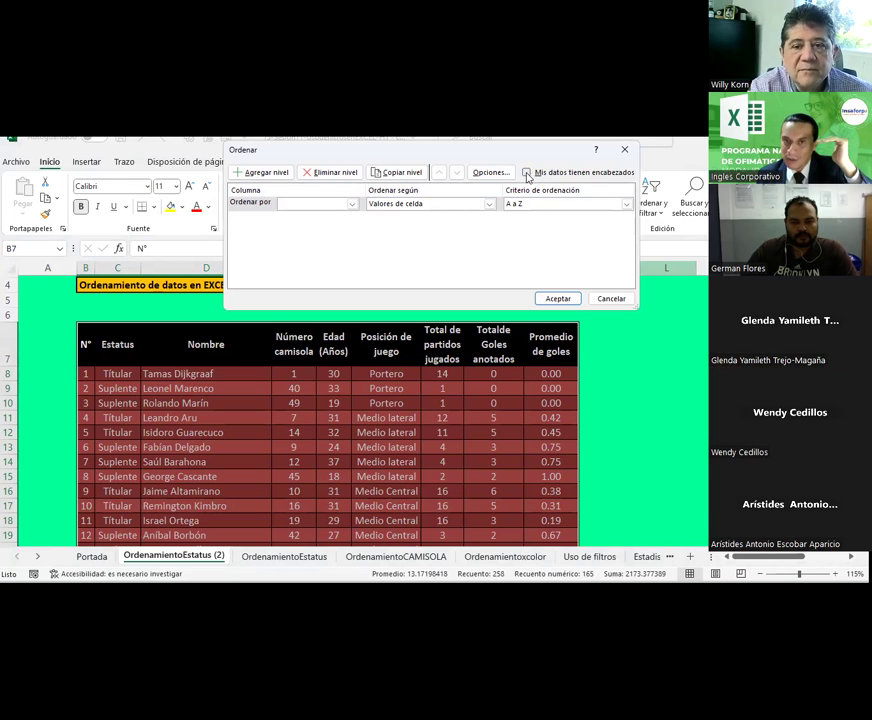
left_click(526, 173)
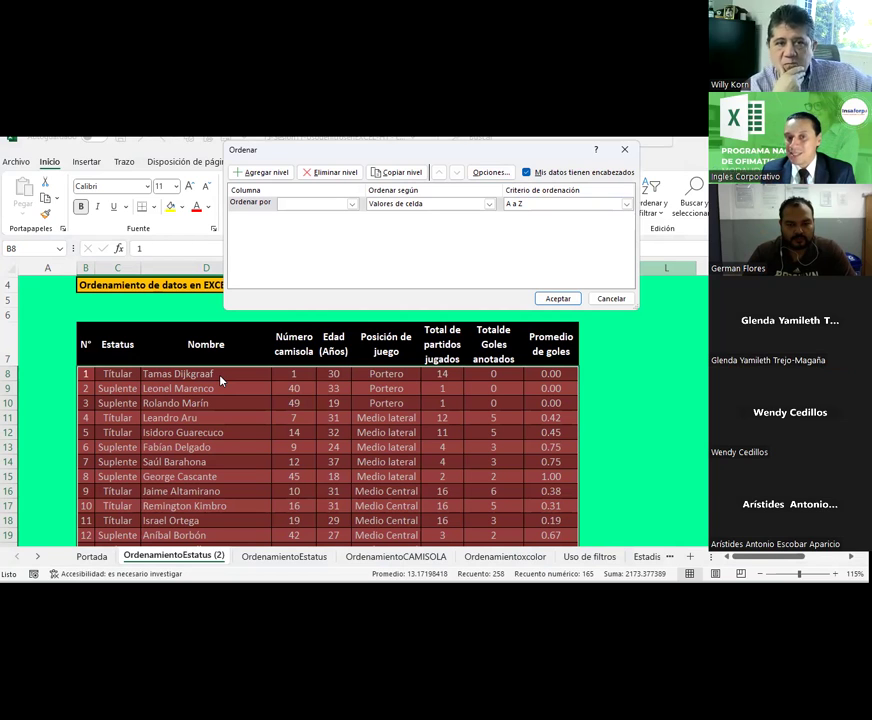
left_click(526, 173)
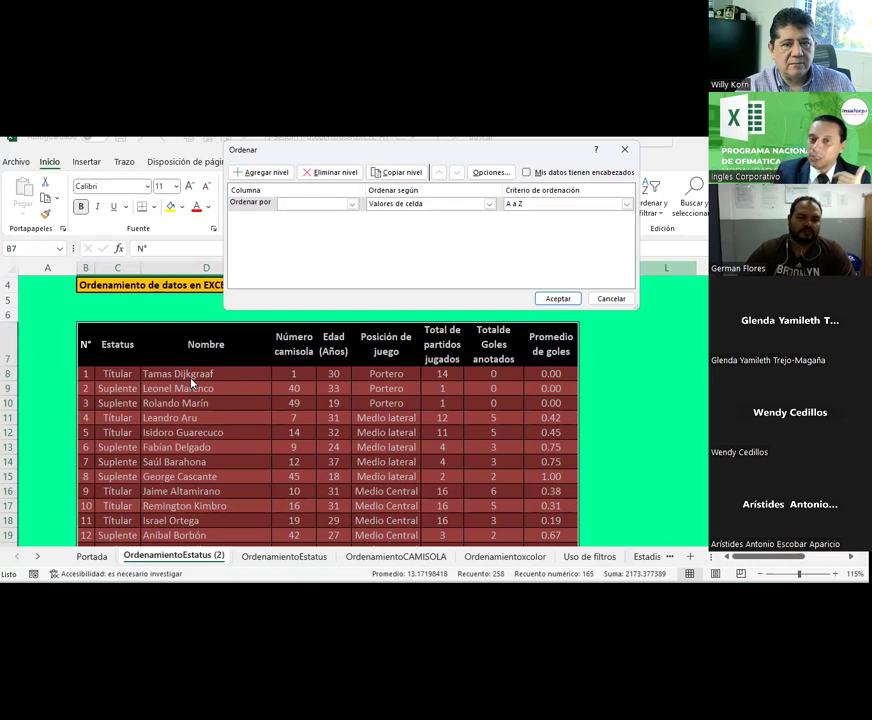
left_click(527, 172)
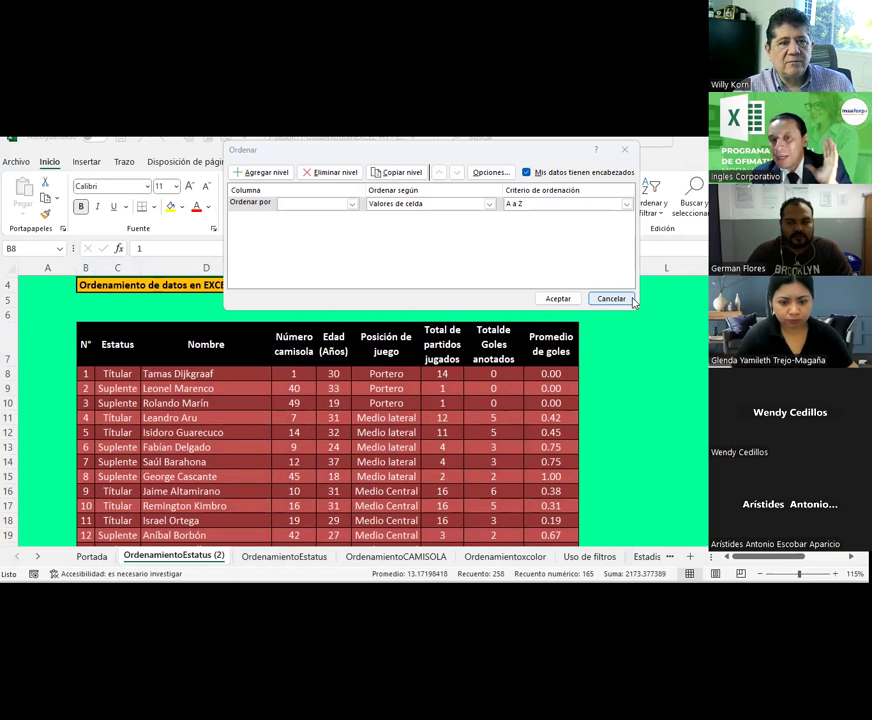
left_click(630, 300)
left_click(581, 354)
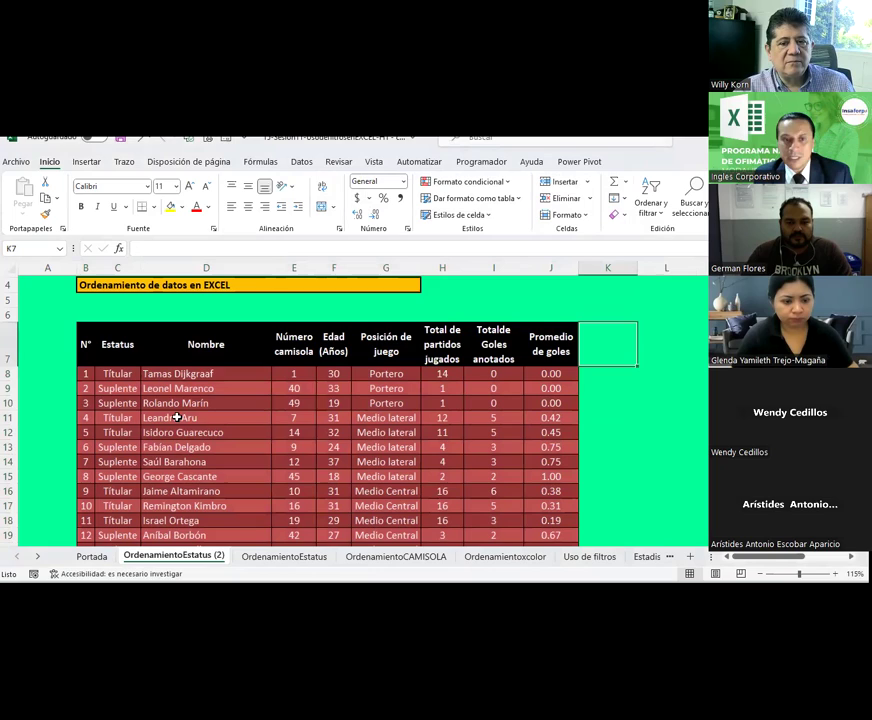
scroll(182, 425, "down", 1)
left_click_drag(86, 300, 541, 516)
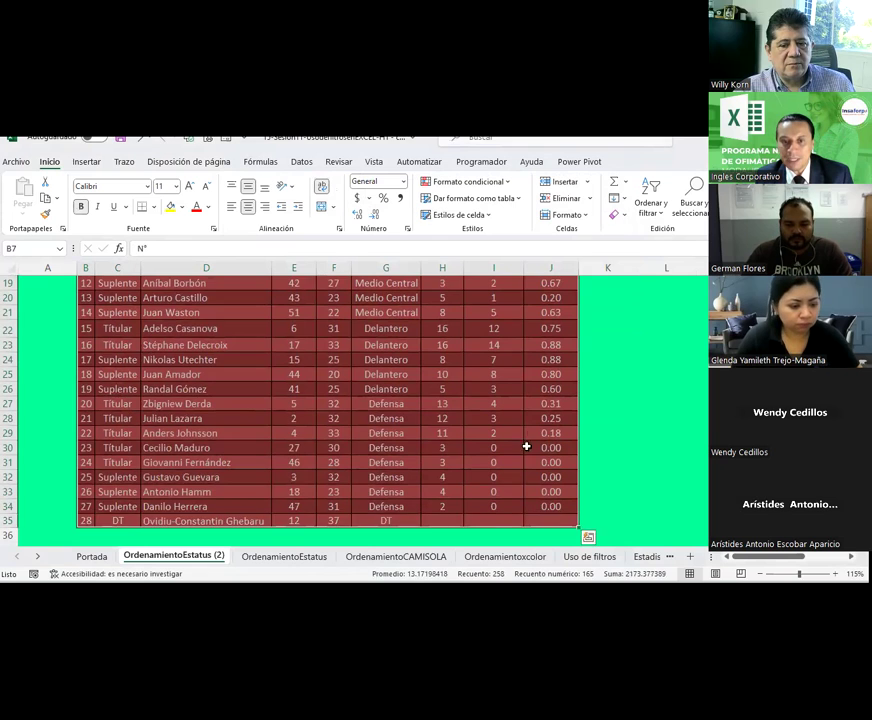
scroll(527, 440, "up", 6)
left_click(664, 219)
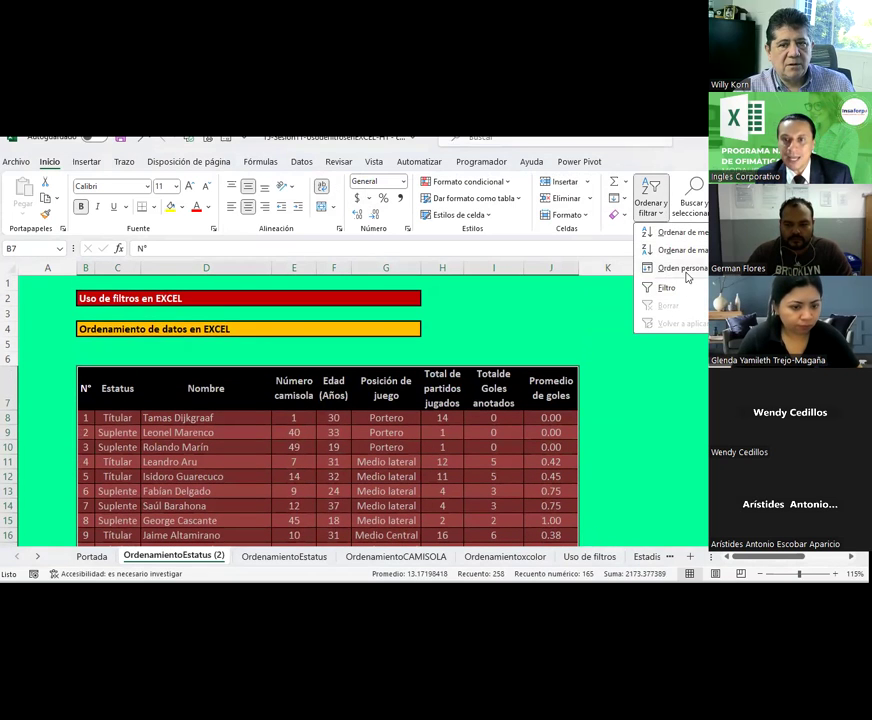
left_click(684, 269)
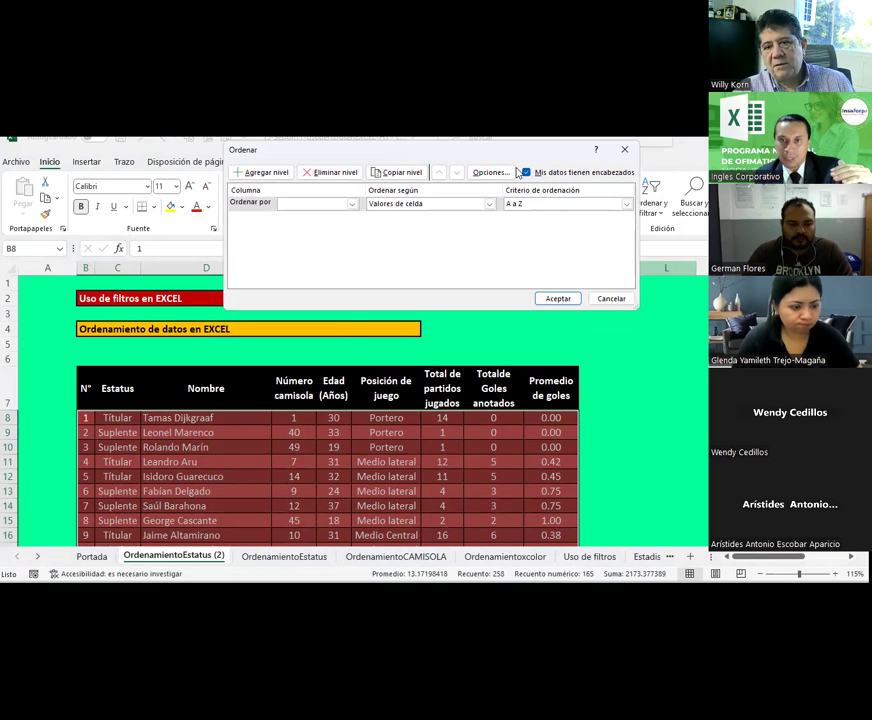
left_click(609, 298)
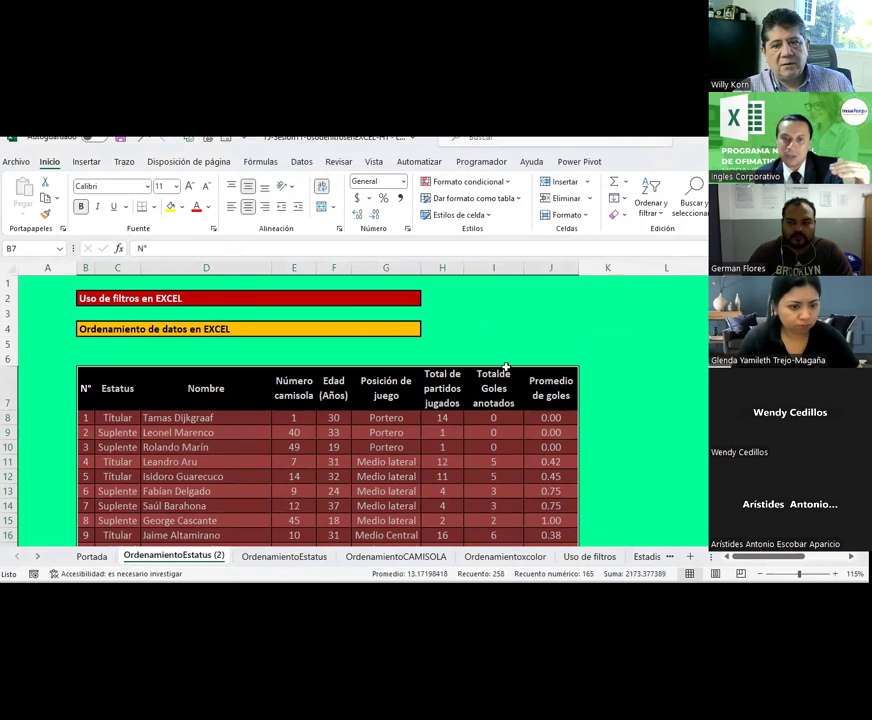
left_click(150, 432)
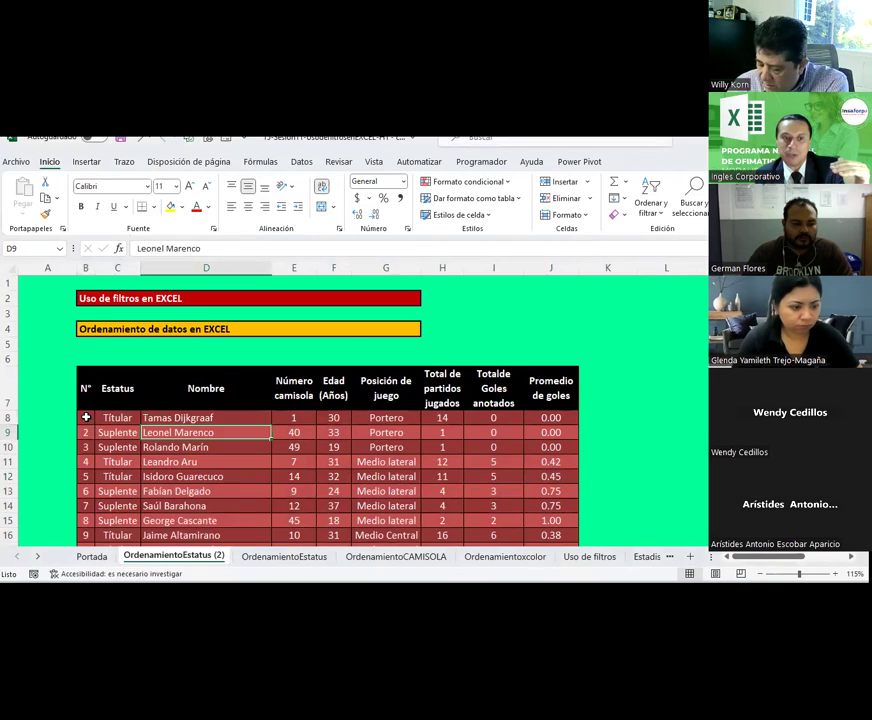
left_click_drag(86, 417, 578, 536)
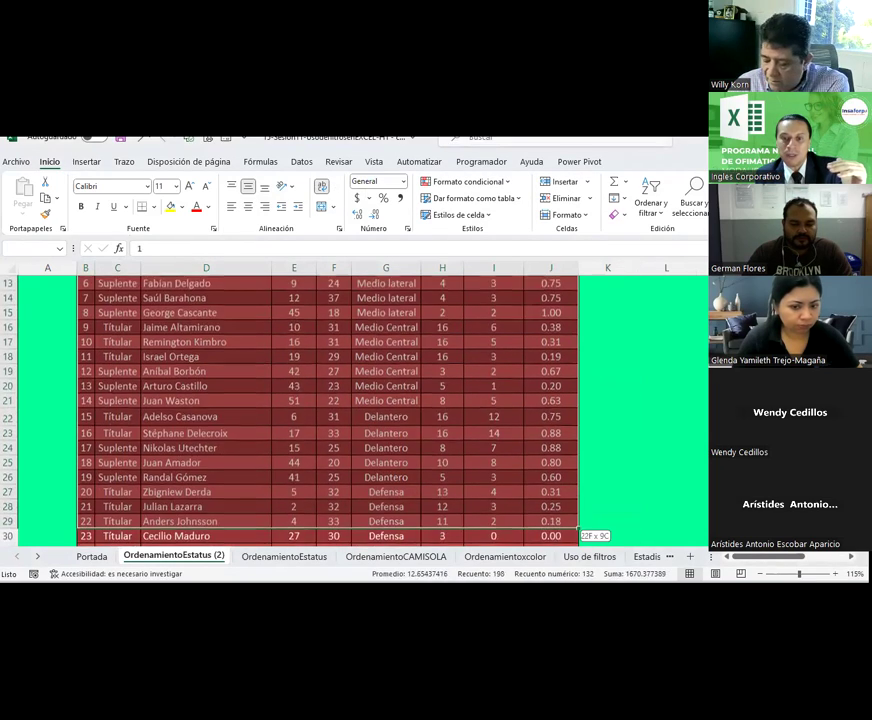
left_click_drag(578, 536, 551, 522)
scroll(531, 368, "up", 5)
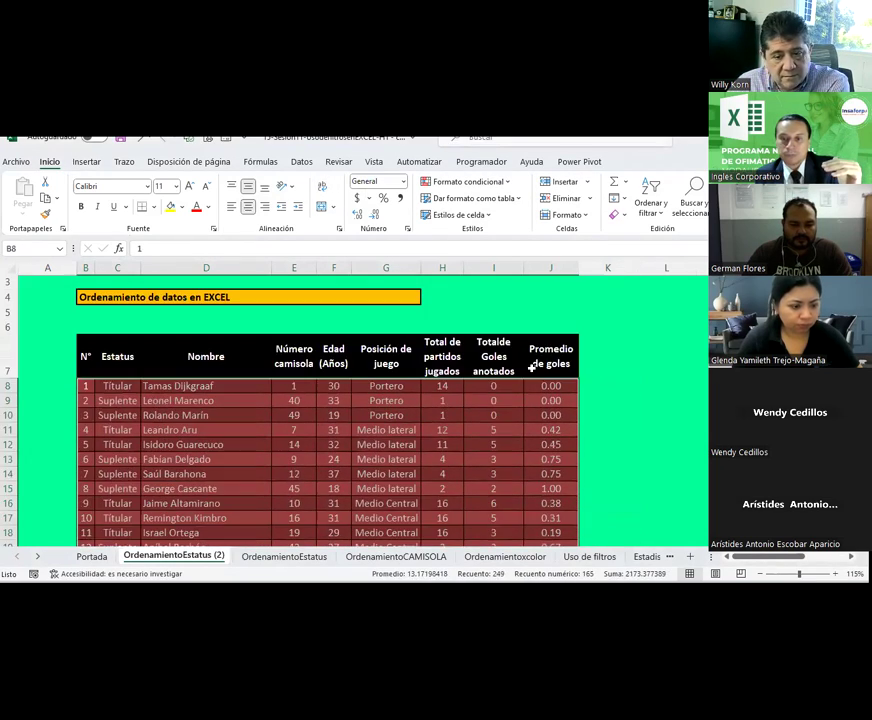
left_click(651, 195)
left_click(680, 267)
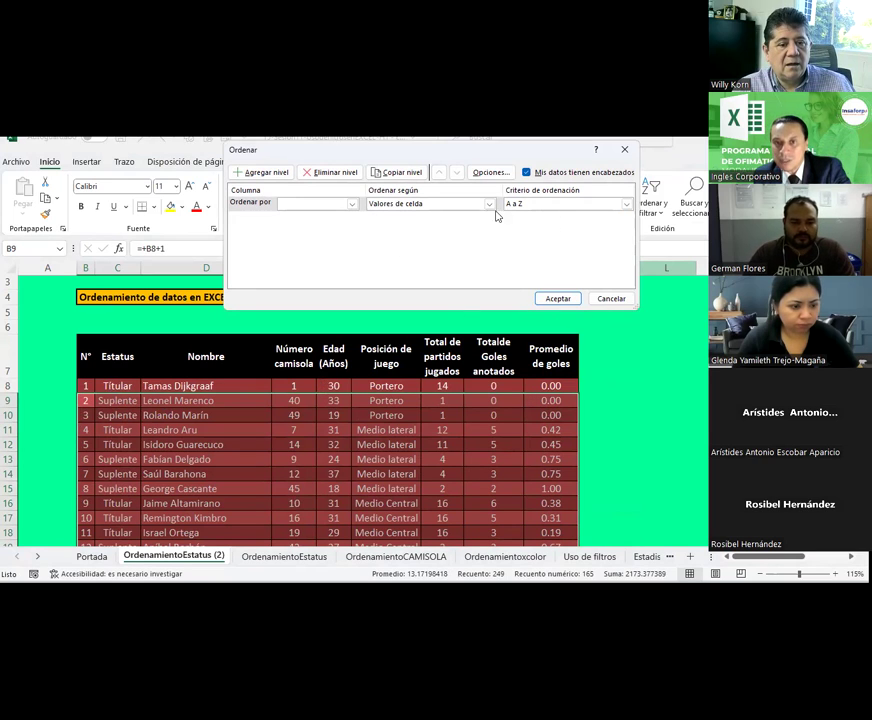
left_click(526, 173)
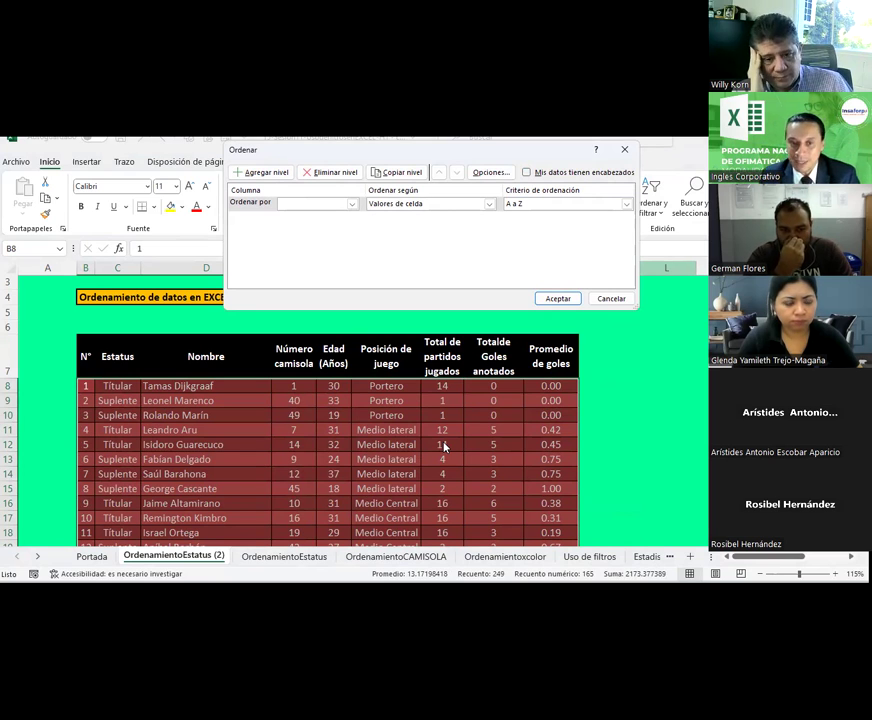
key("Escape")
left_click_drag(86, 356, 531, 447)
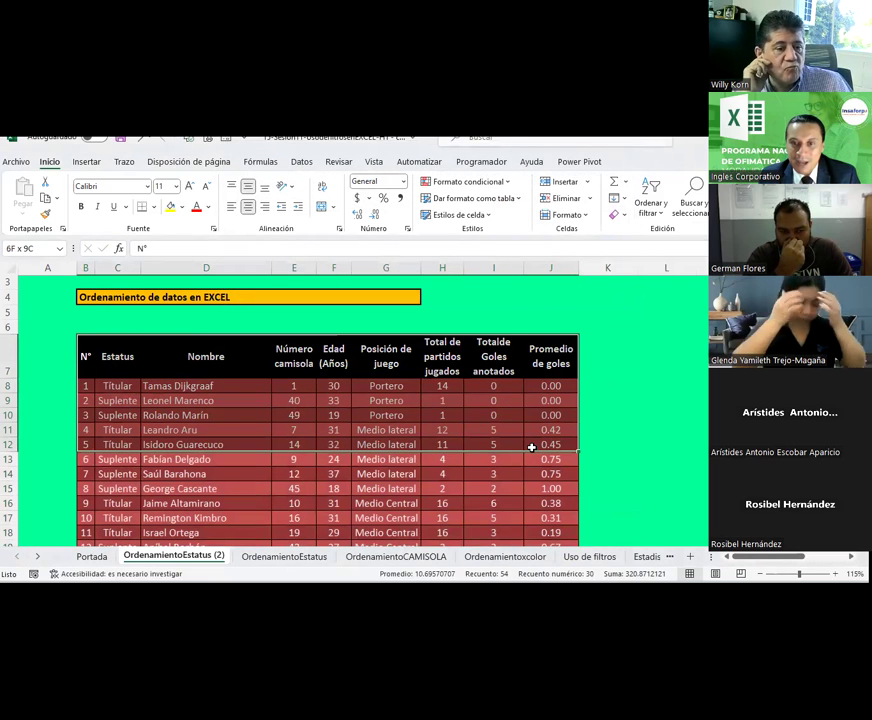
left_click(651, 201)
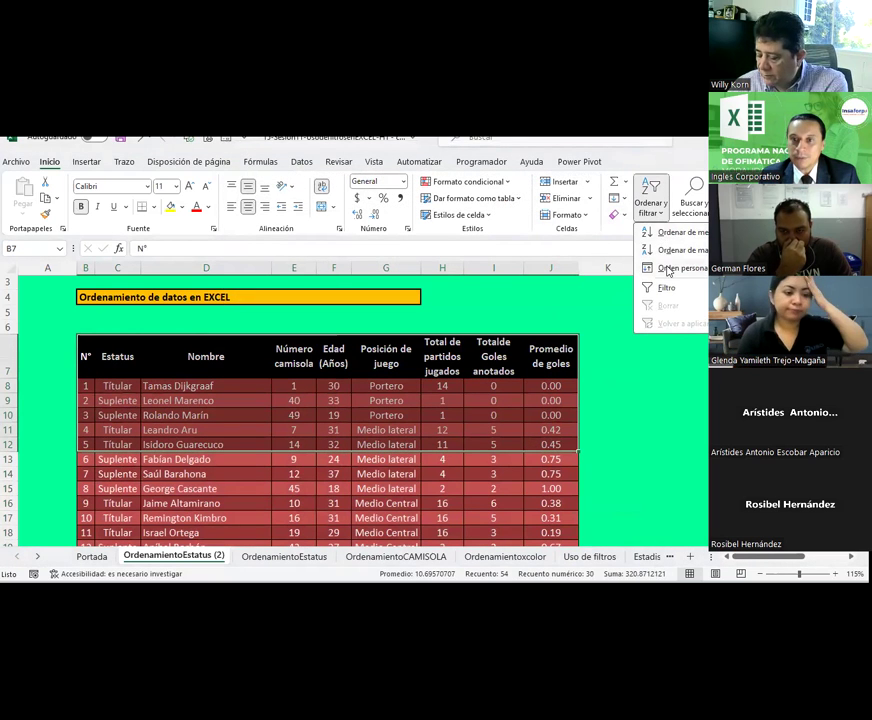
left_click(668, 271)
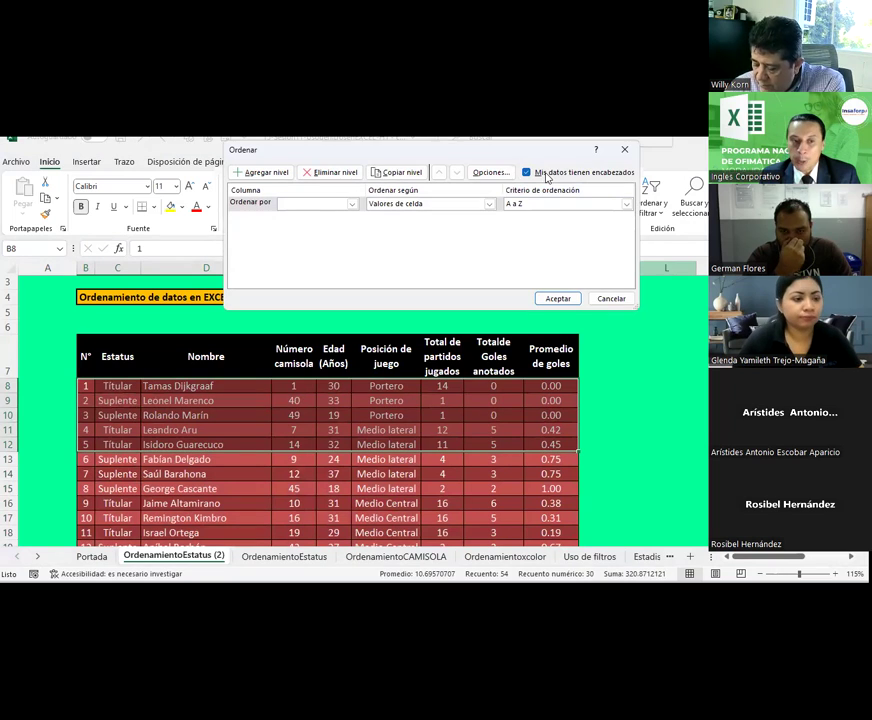
key("Escape")
left_click(180, 400)
left_click_drag(86, 385, 118, 385)
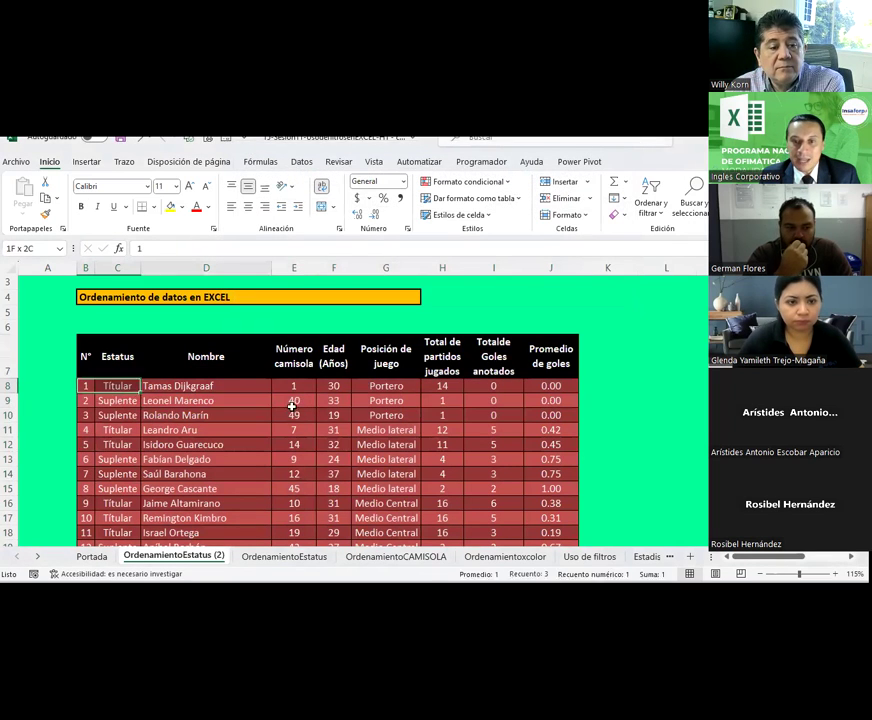
left_click_drag(292, 406, 540, 474)
left_click(651, 198)
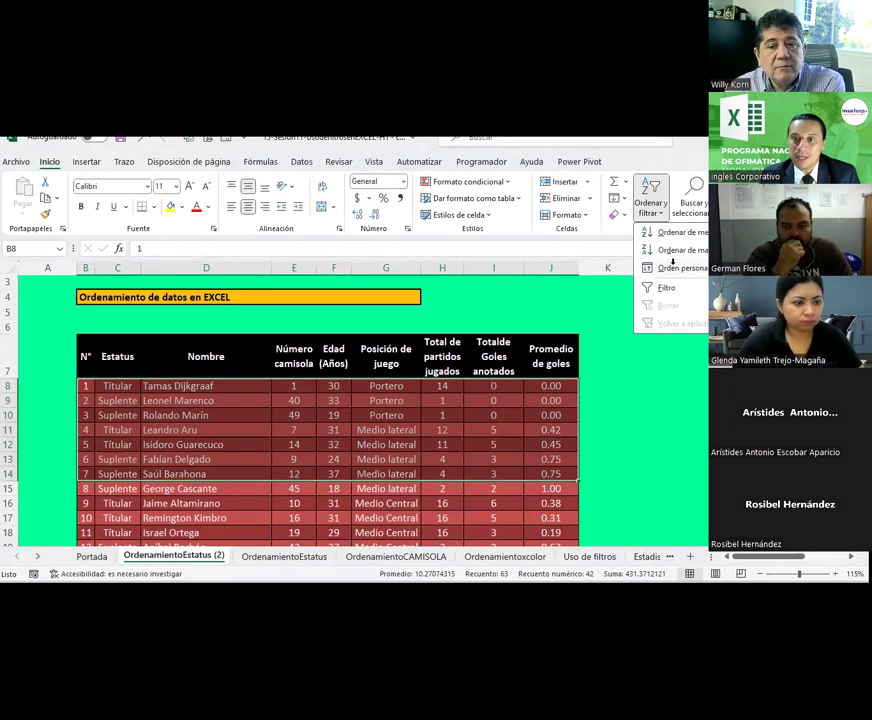
left_click(673, 267)
left_click(545, 174)
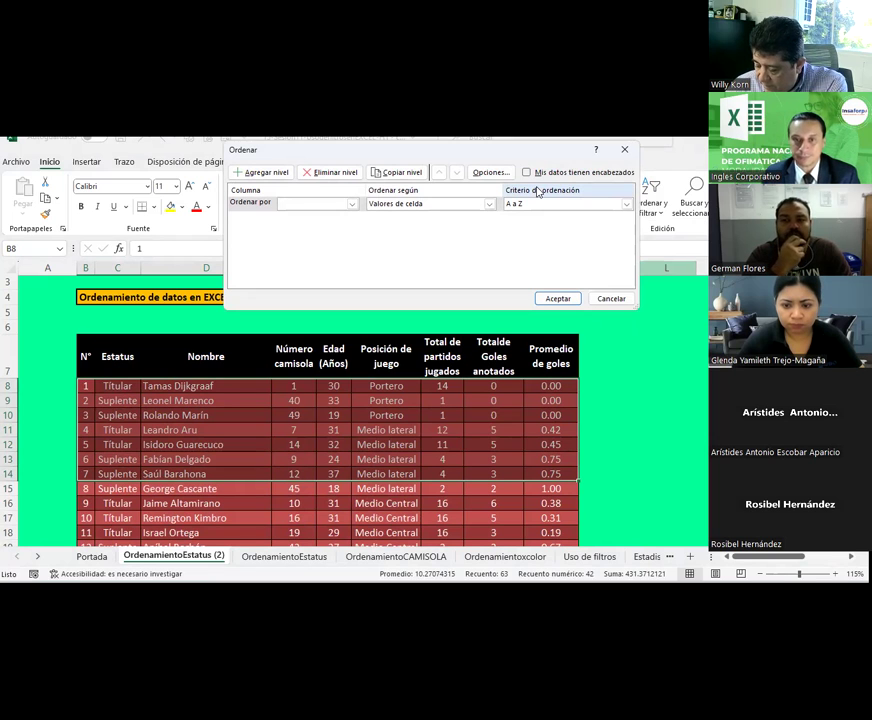
key("Escape")
left_click(447, 415)
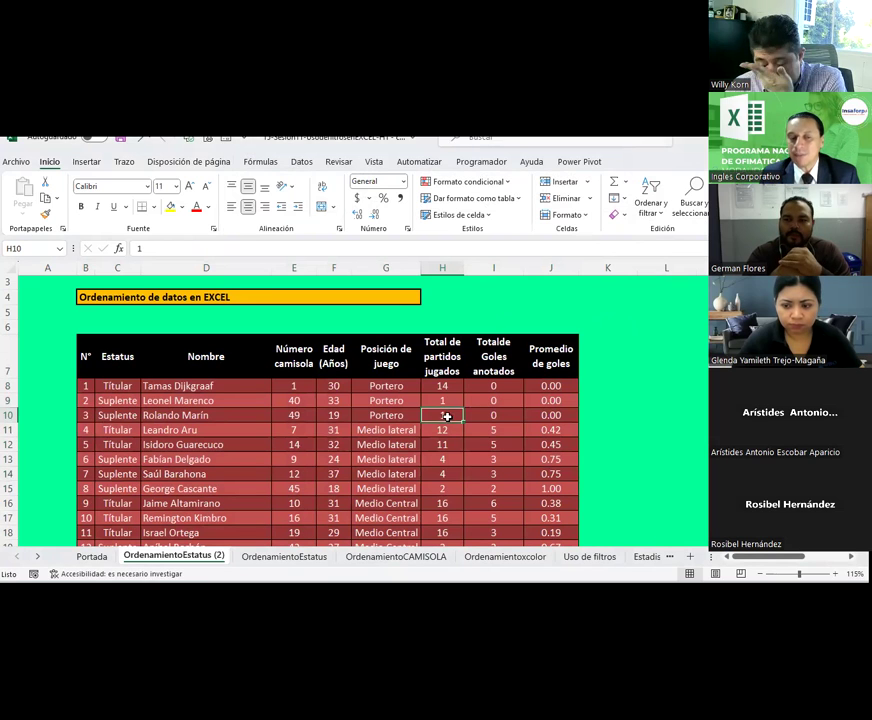
left_click_drag(82, 356, 85, 545)
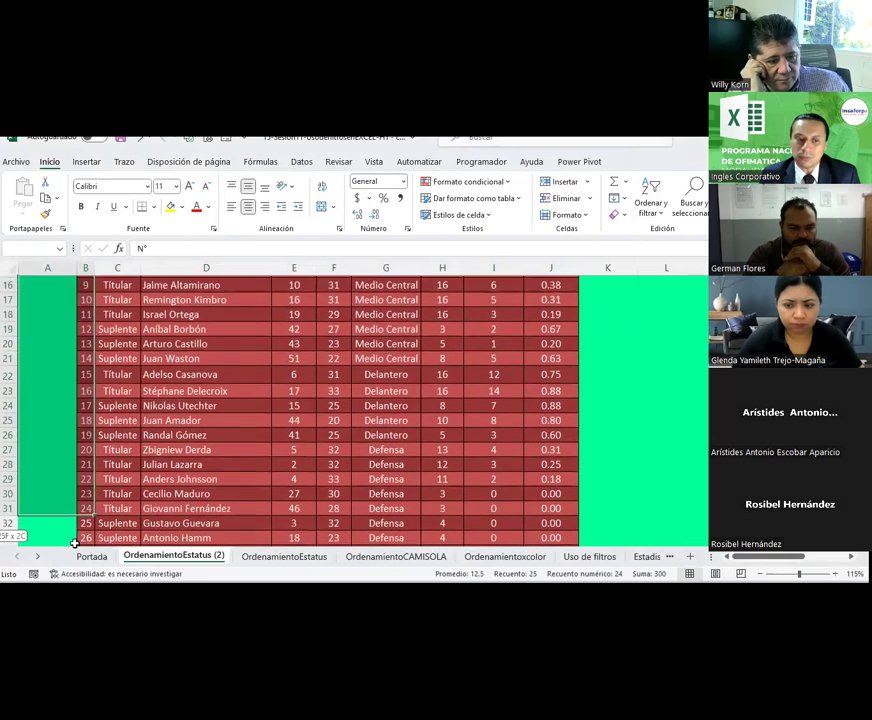
left_click_drag(85, 545, 82, 528)
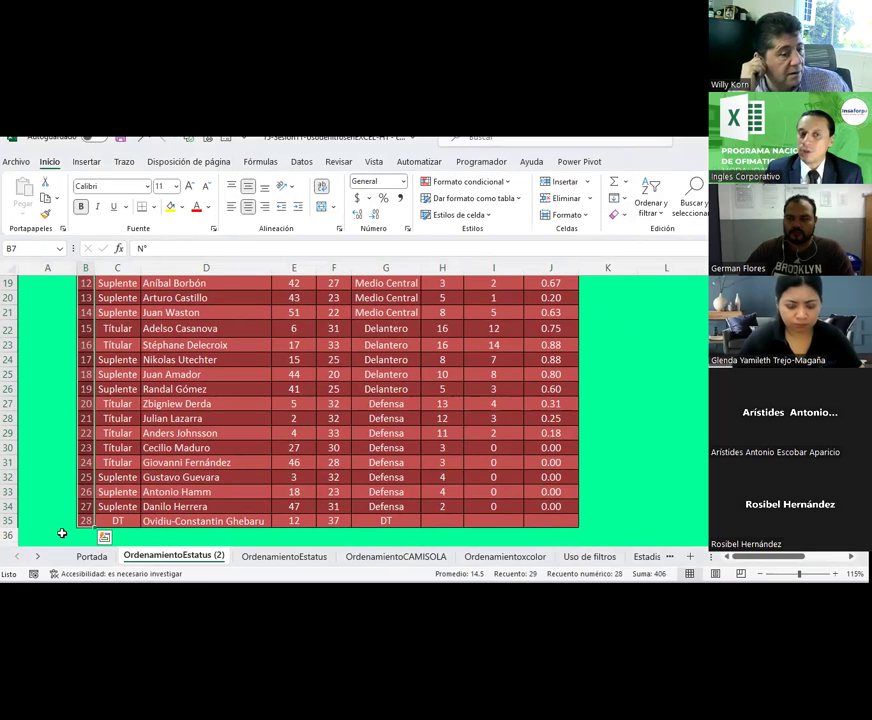
scroll(286, 383, "up", 3)
scroll(287, 386, "up", 2)
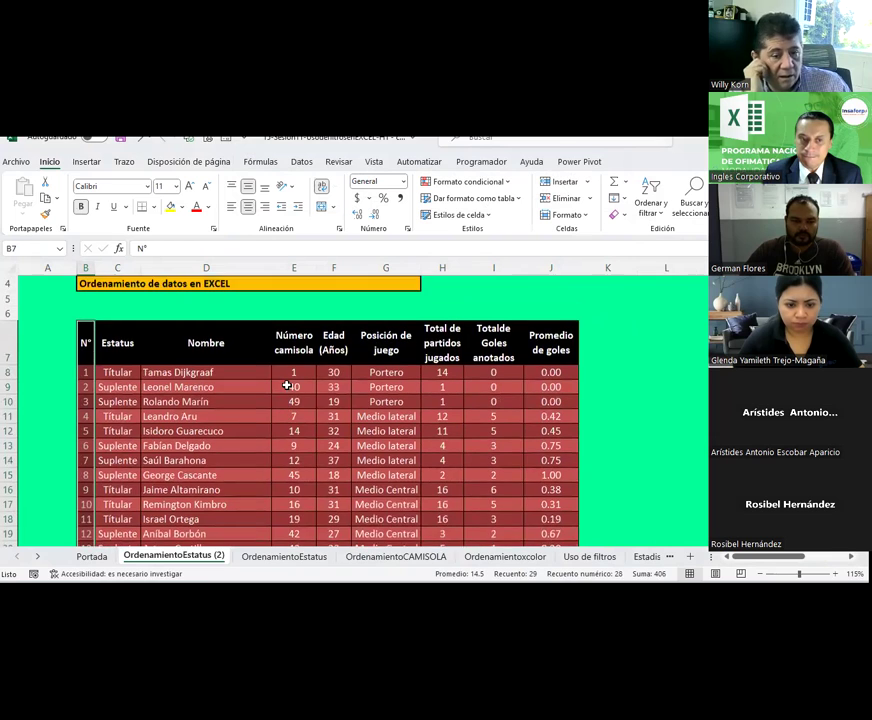
scroll(287, 386, "up", 1)
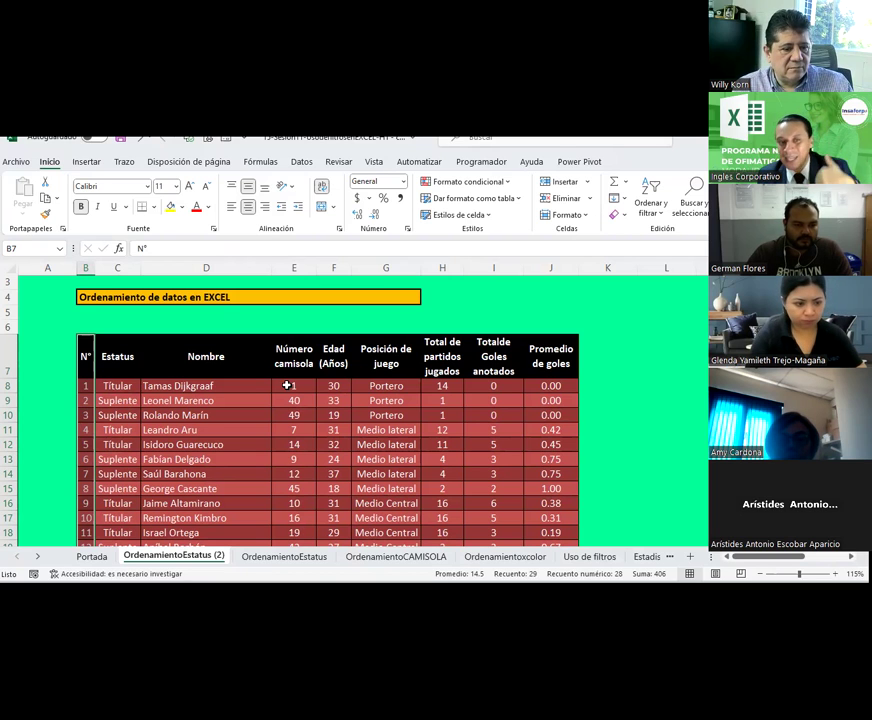
left_click(204, 443)
scroll(207, 435, "down", 1)
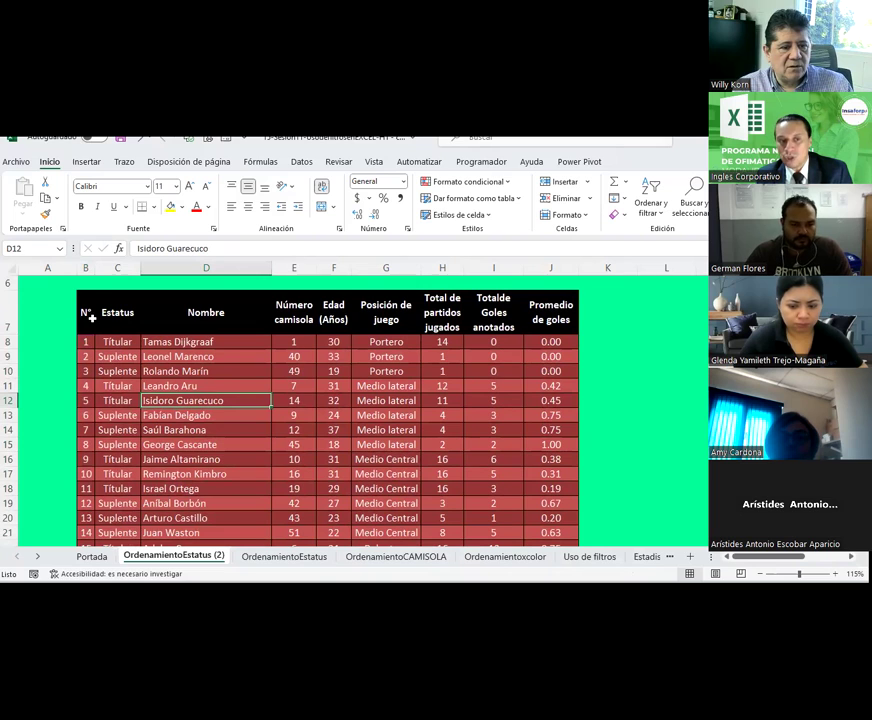
left_click_drag(86, 312, 86, 459)
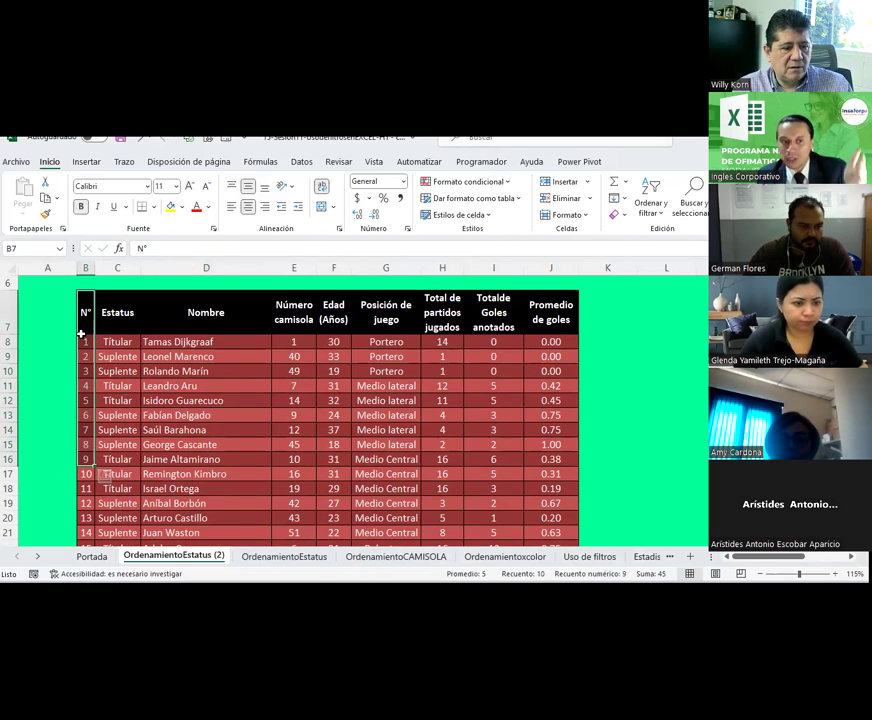
left_click(157, 374)
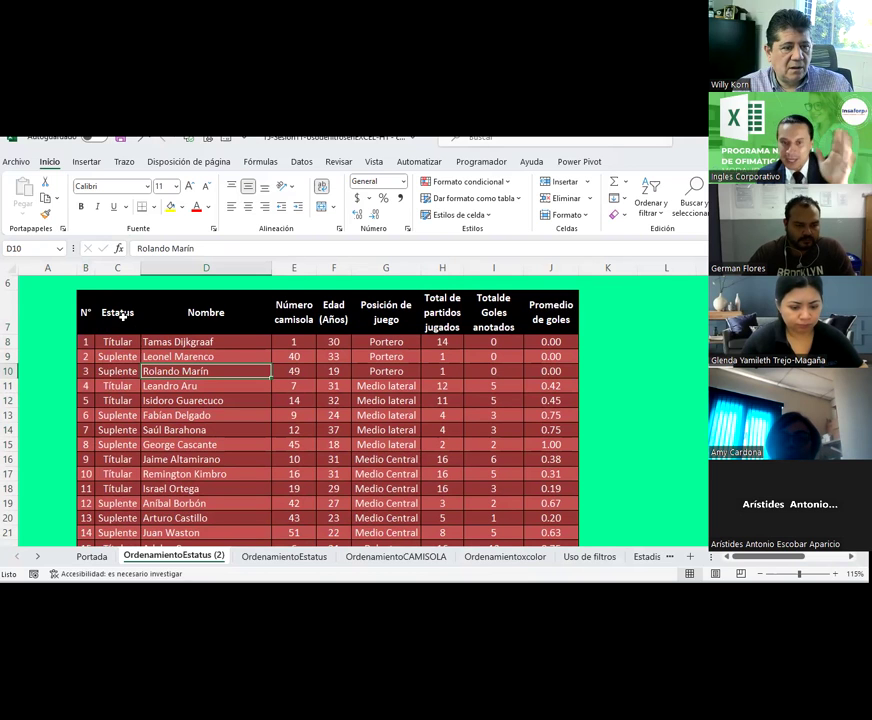
mouse_move(121, 314)
left_mouse_down()
mouse_move(553, 556)
mouse_move(539, 513)
left_mouse_up()
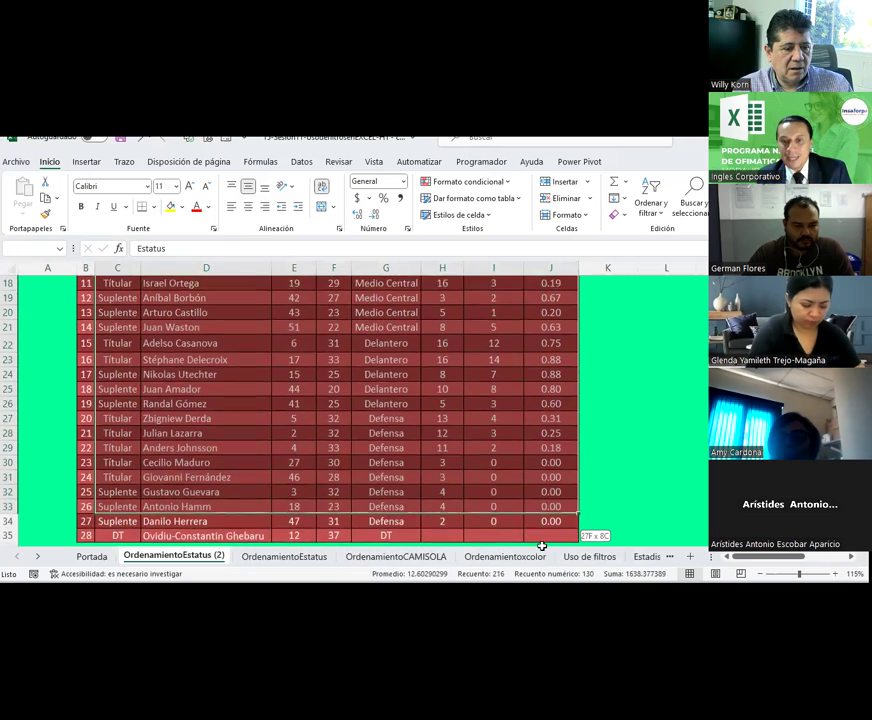
scroll(323, 304, "up", 2)
scroll(350, 303, "up", 2)
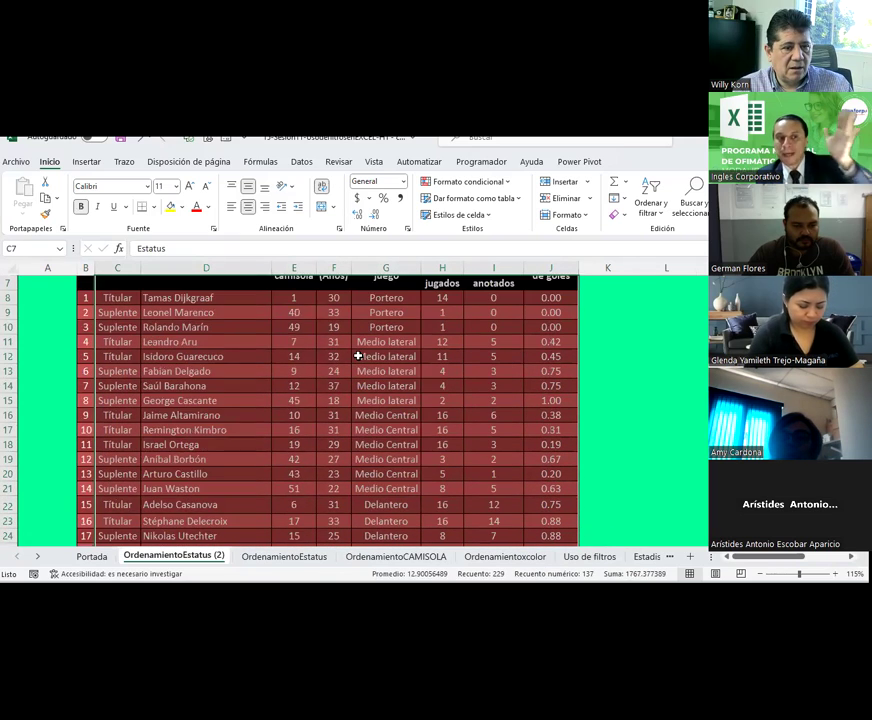
scroll(357, 355, "up", 2)
scroll(357, 355, "up", 1)
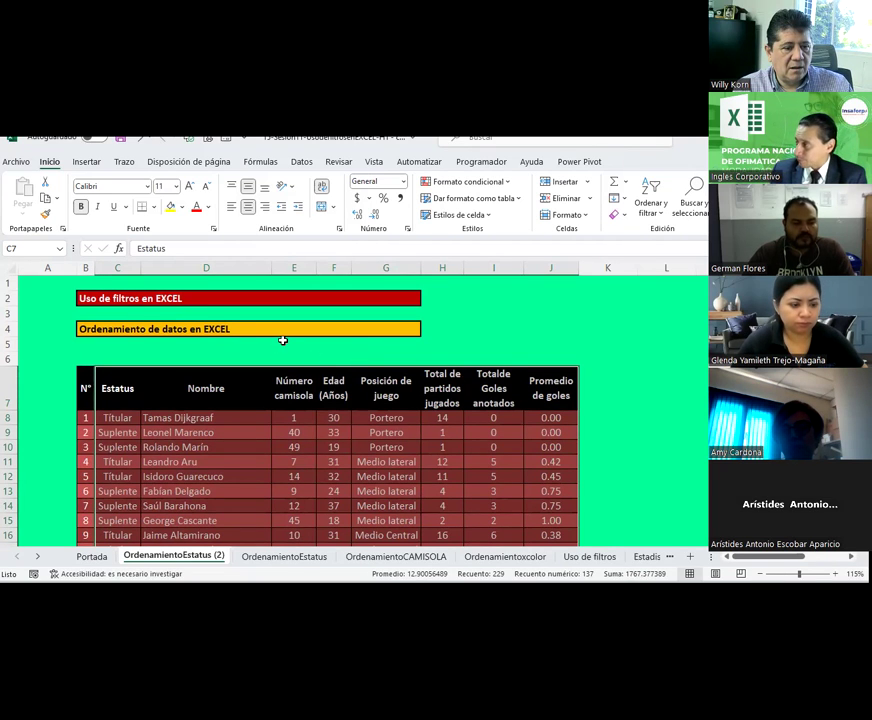
scroll(301, 424, "down", 1)
left_click(301, 427)
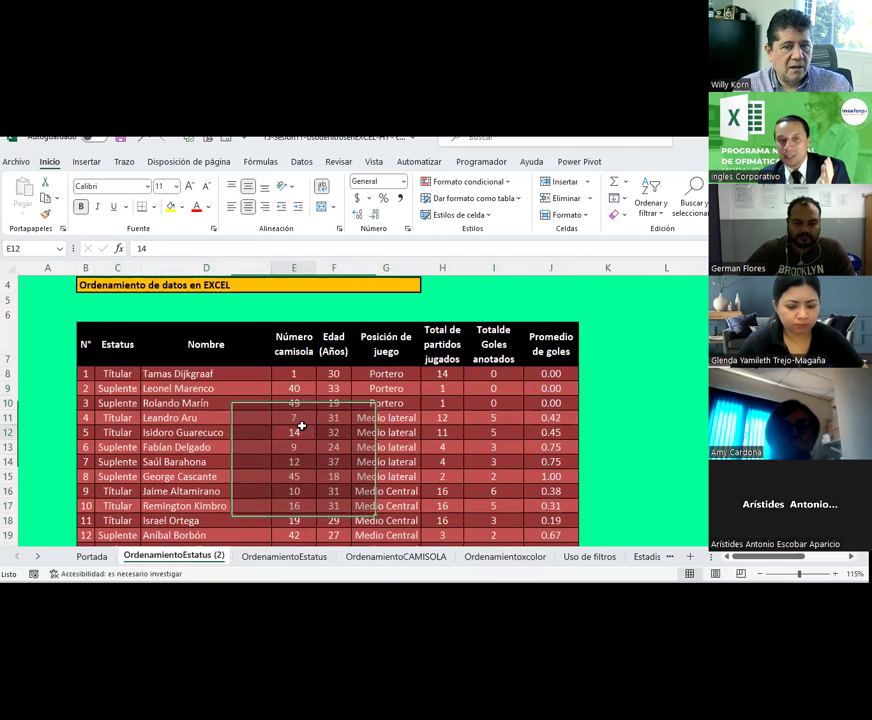
mouse_move(117, 343)
left_mouse_down()
mouse_move(546, 568)
mouse_move(532, 533)
left_mouse_up()
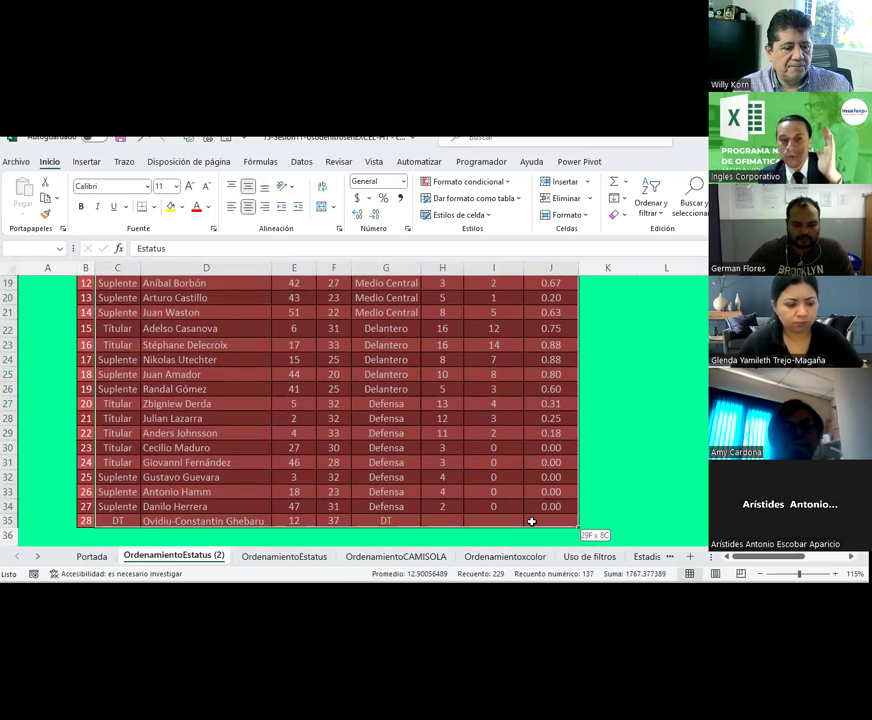
left_click_drag(532, 533, 530, 521)
scroll(230, 406, "up", 3)
scroll(230, 406, "up", 3)
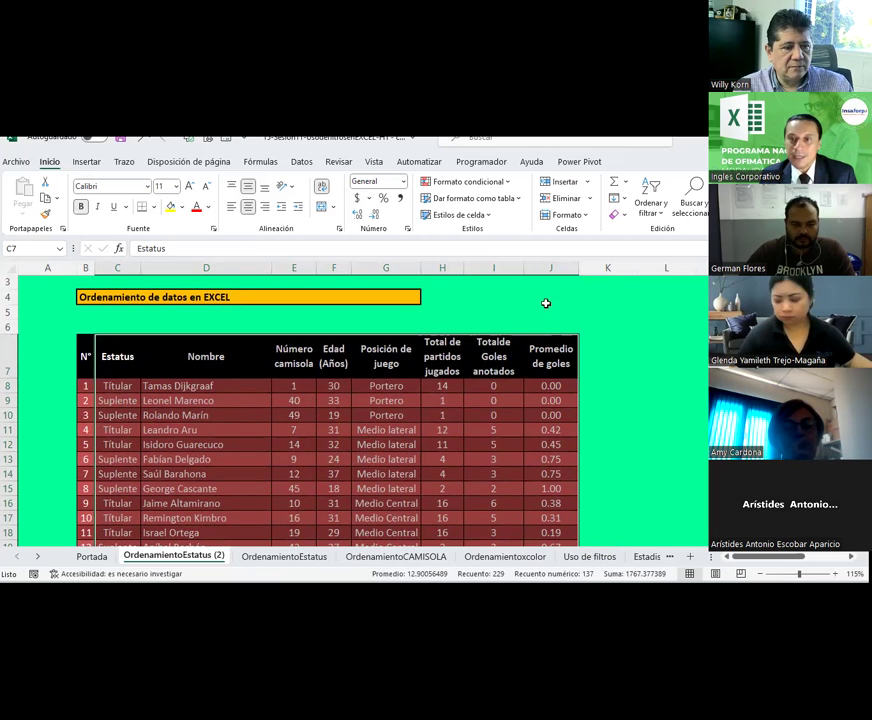
Reopen the Orden personalizado dialog and shift it slightly left and down
left_click(651, 210)
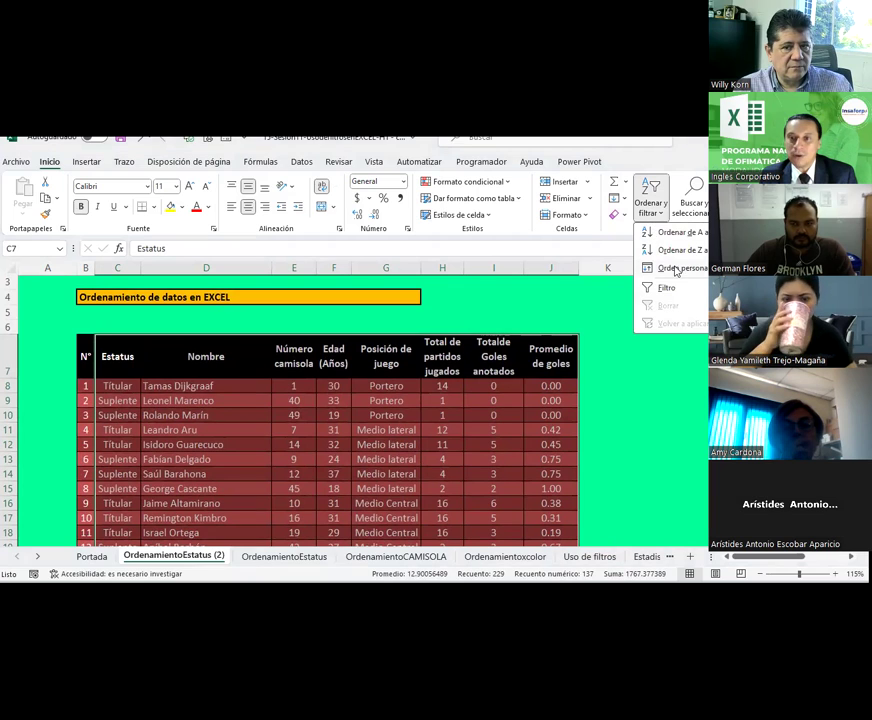
left_click(676, 269)
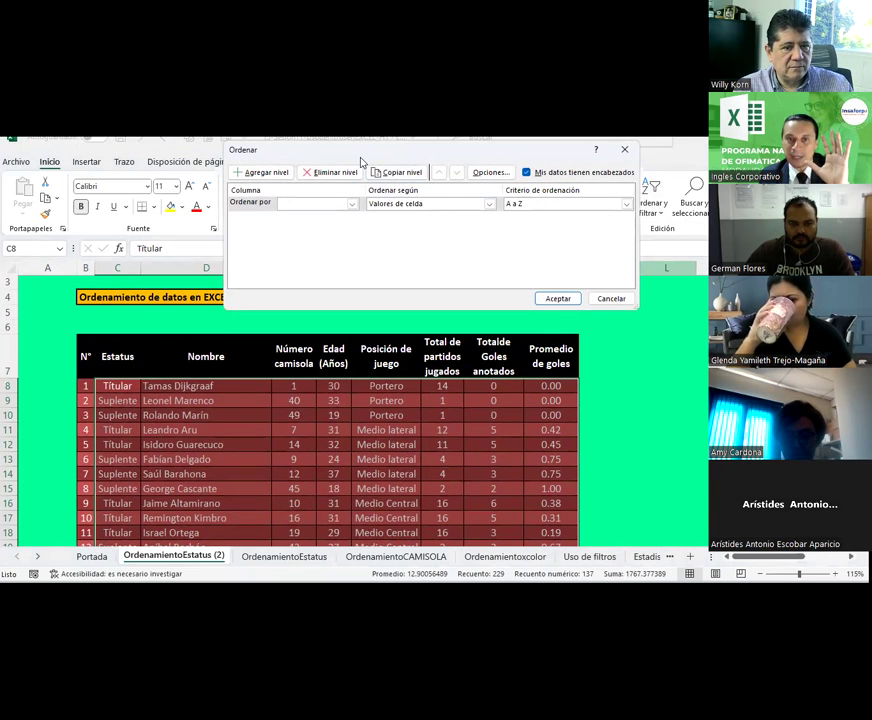
left_click_drag(361, 162, 311, 183)
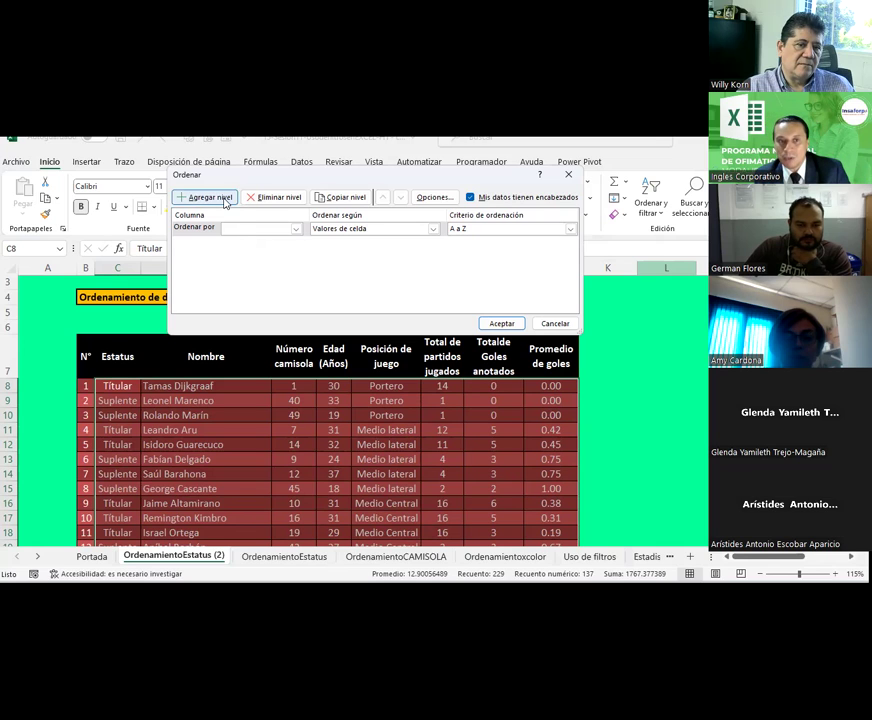
Try Agregar nivel, Eliminar nivel, Copiar nivel and the reorder arrows, leaving two sort levels
left_click(226, 202)
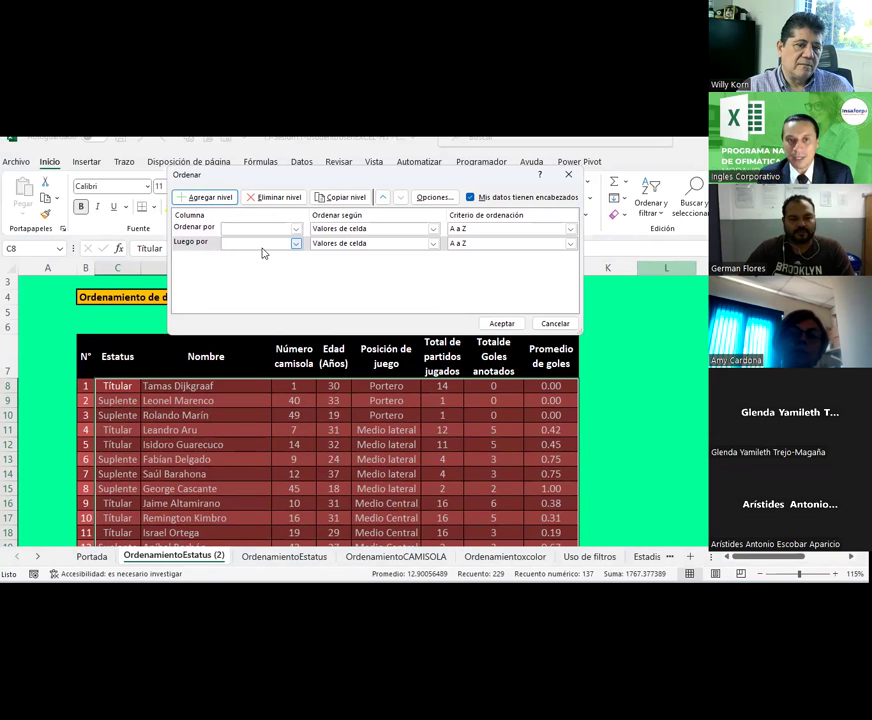
left_click(262, 199)
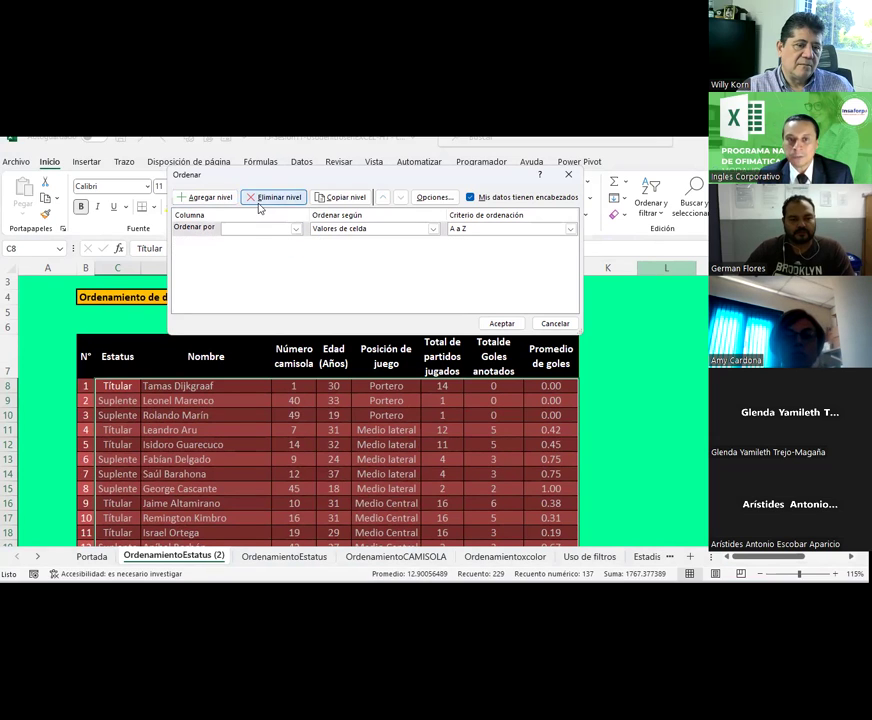
left_click(334, 199)
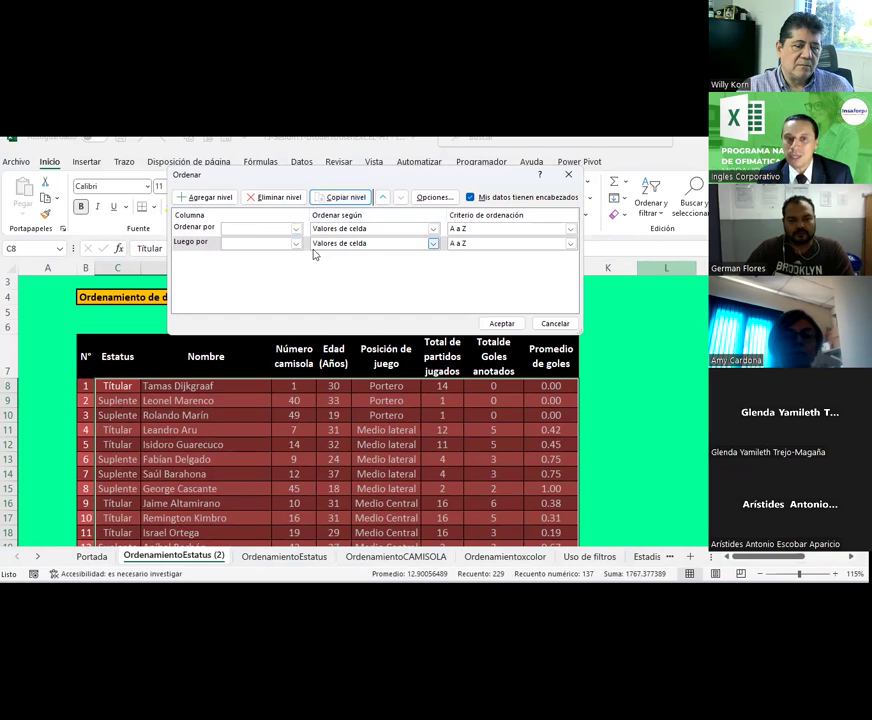
left_click(381, 198)
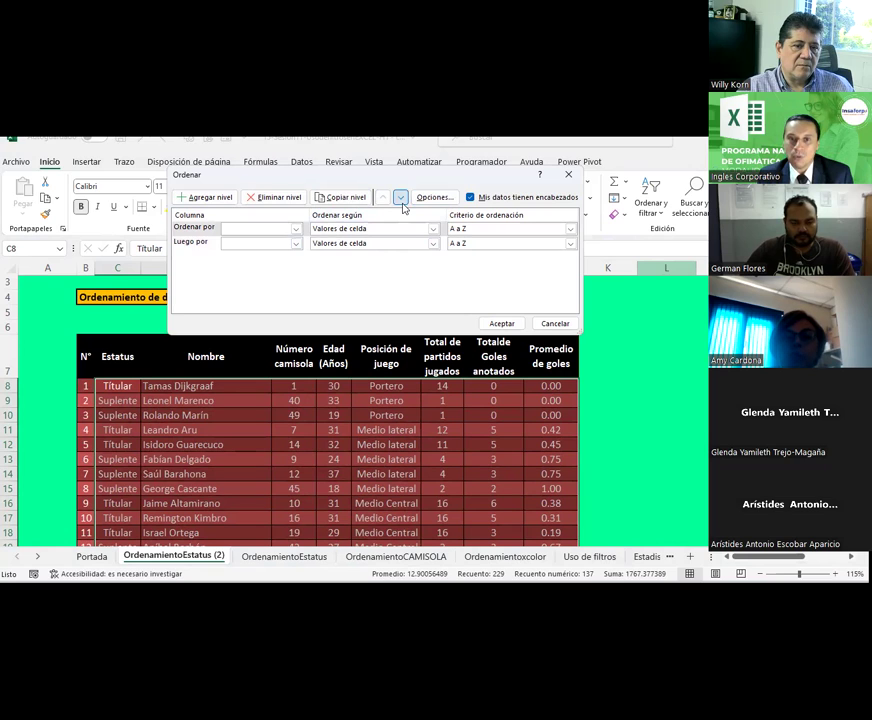
left_click(401, 200)
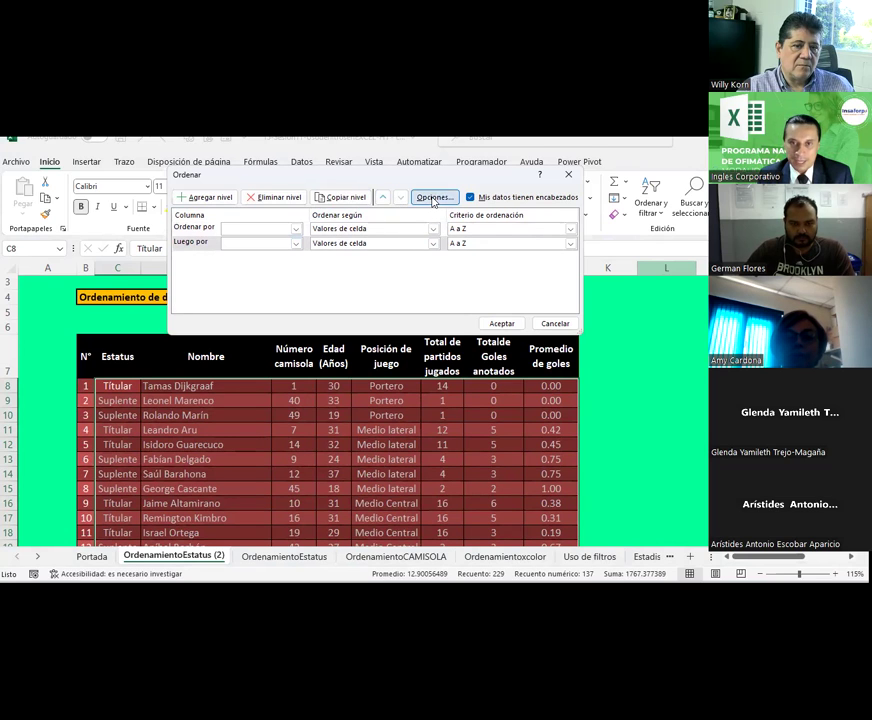
Cancel out of Opciones de ordenación, then delete the Luego por level
left_click(433, 198)
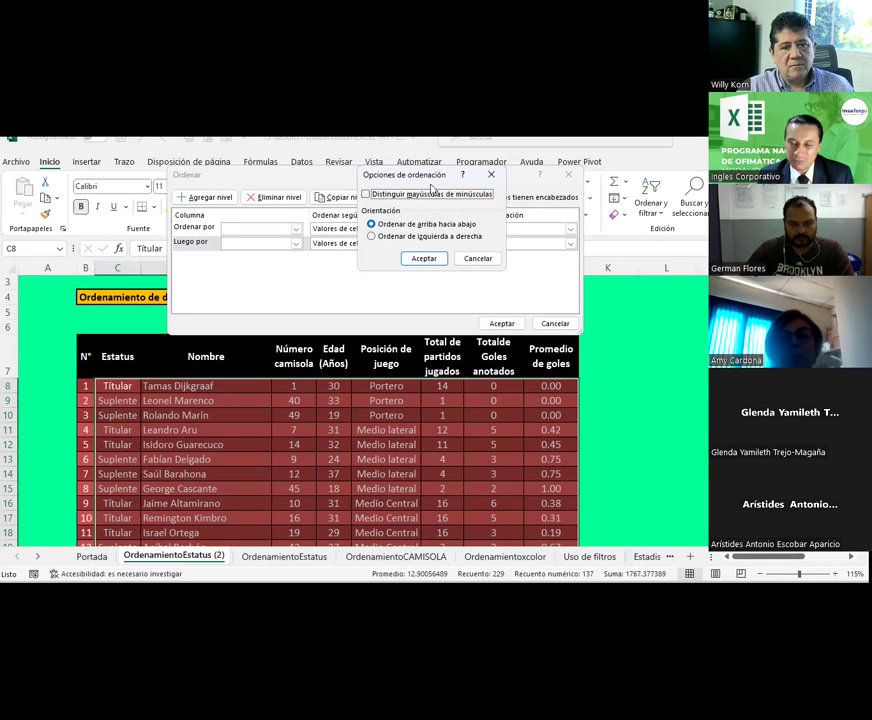
left_click(481, 259)
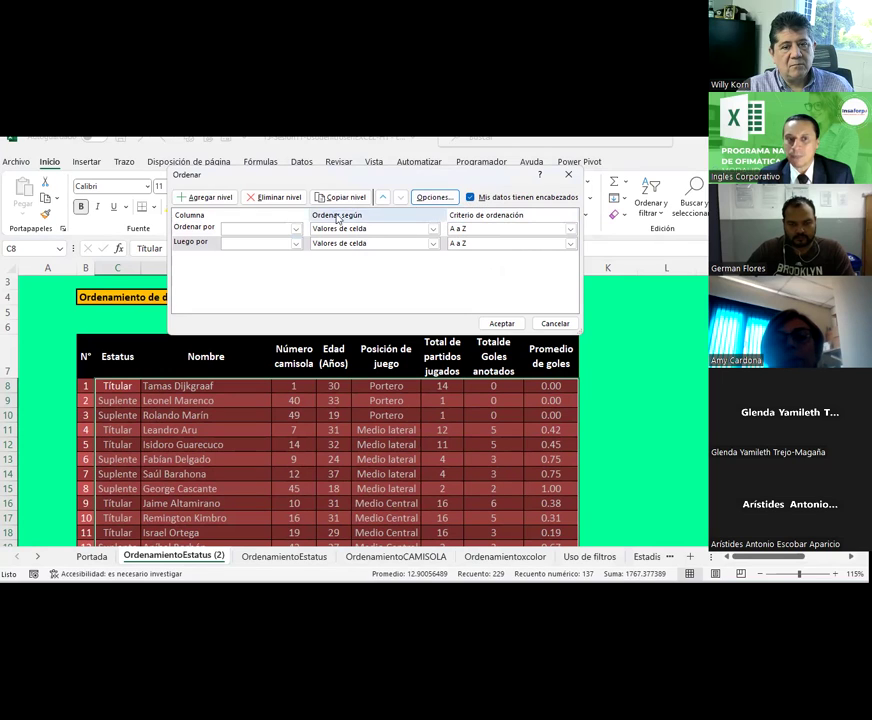
left_click(279, 197)
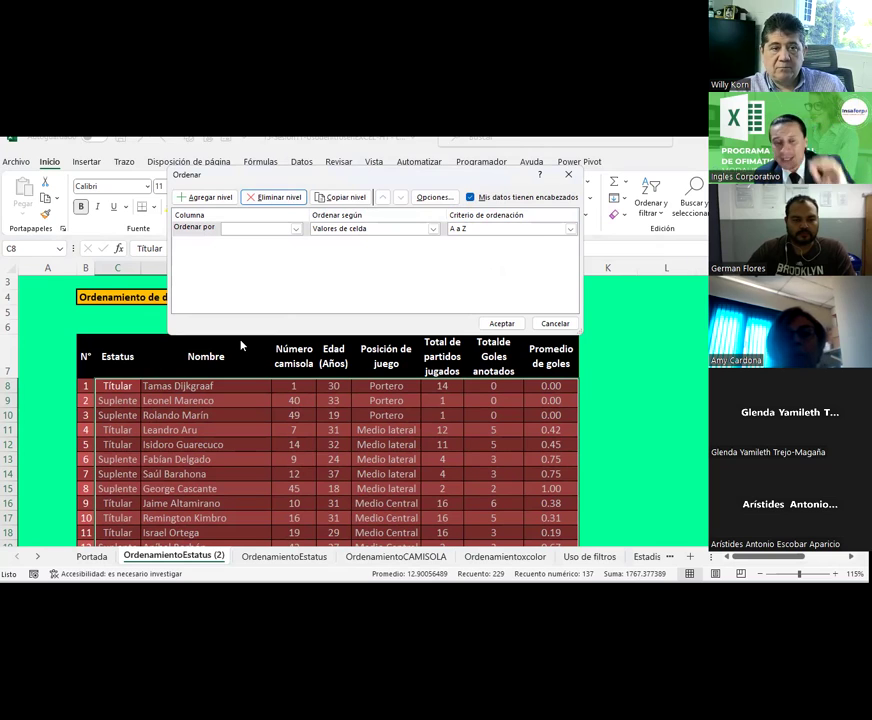
Cancel the sort dialog without choosing a column, then drag-select the table data
left_click(296, 229)
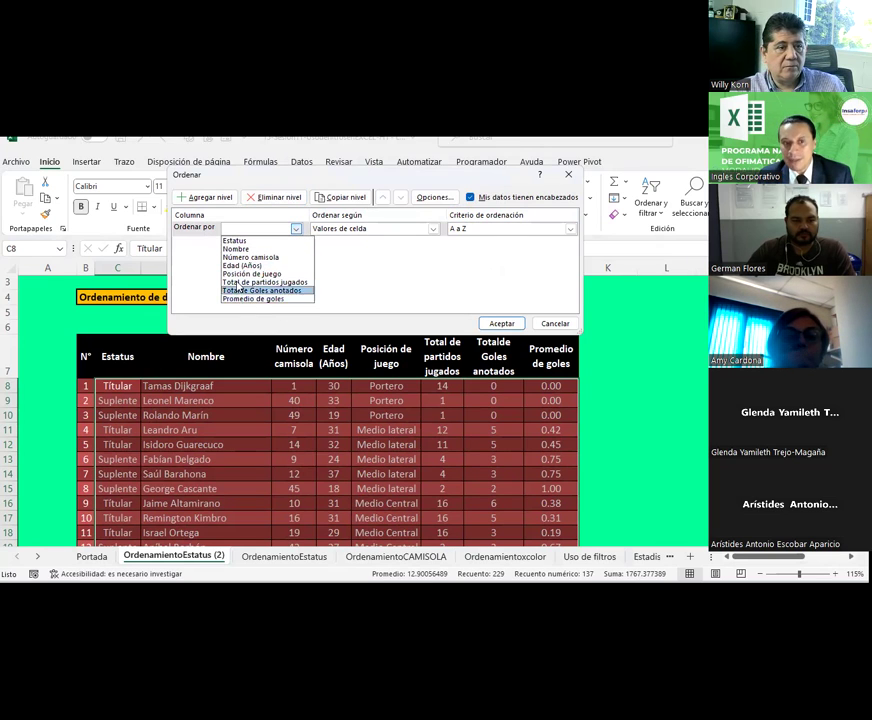
left_click(240, 312)
key("Escape")
left_click(113, 356)
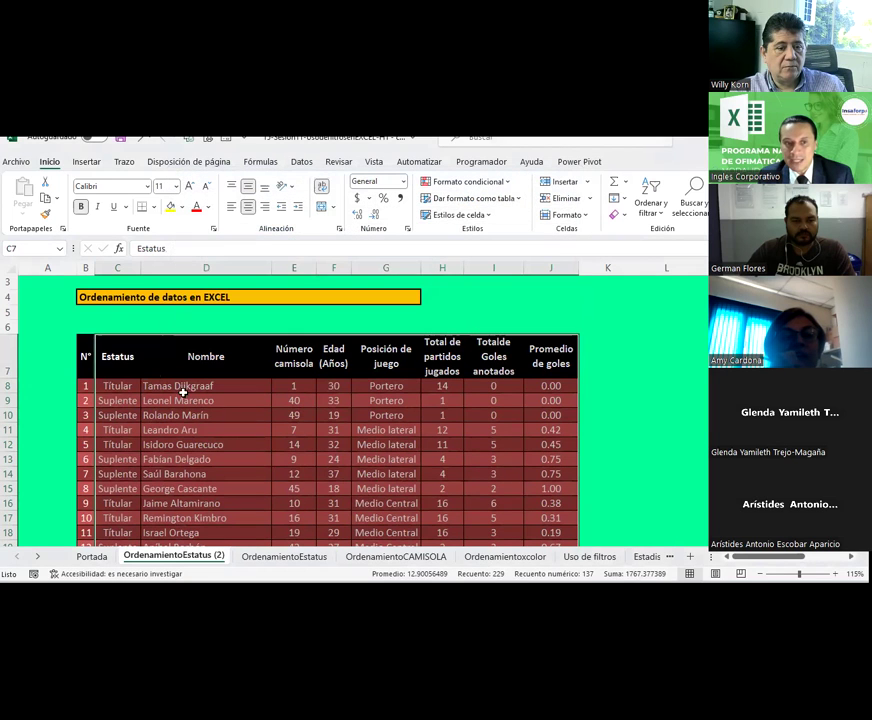
left_click_drag(112, 356, 548, 446)
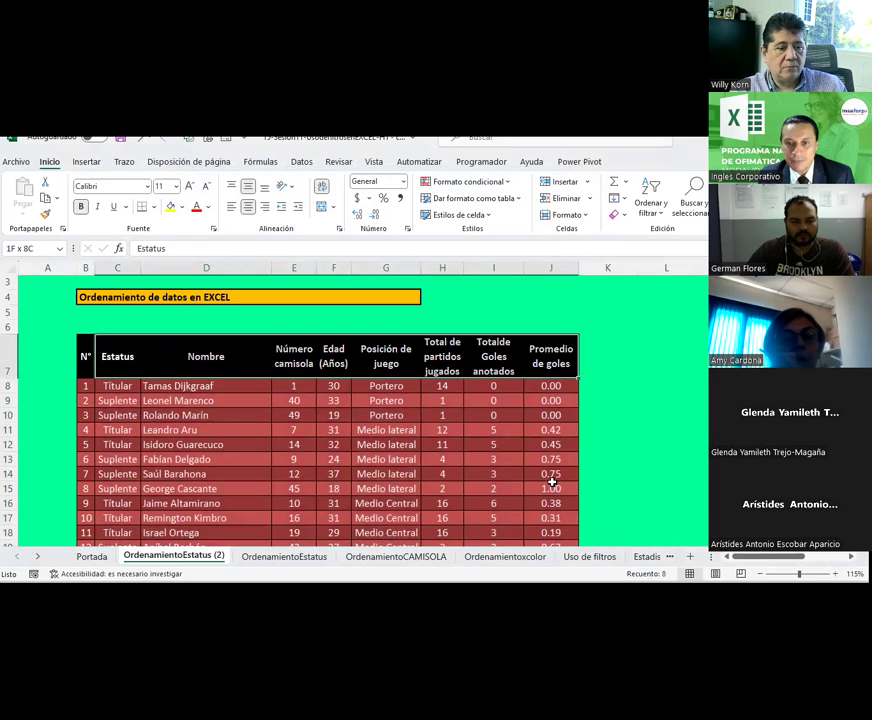
Reopen the sort dialog, cancel it unsorted, and select a lower data range
left_click(647, 215)
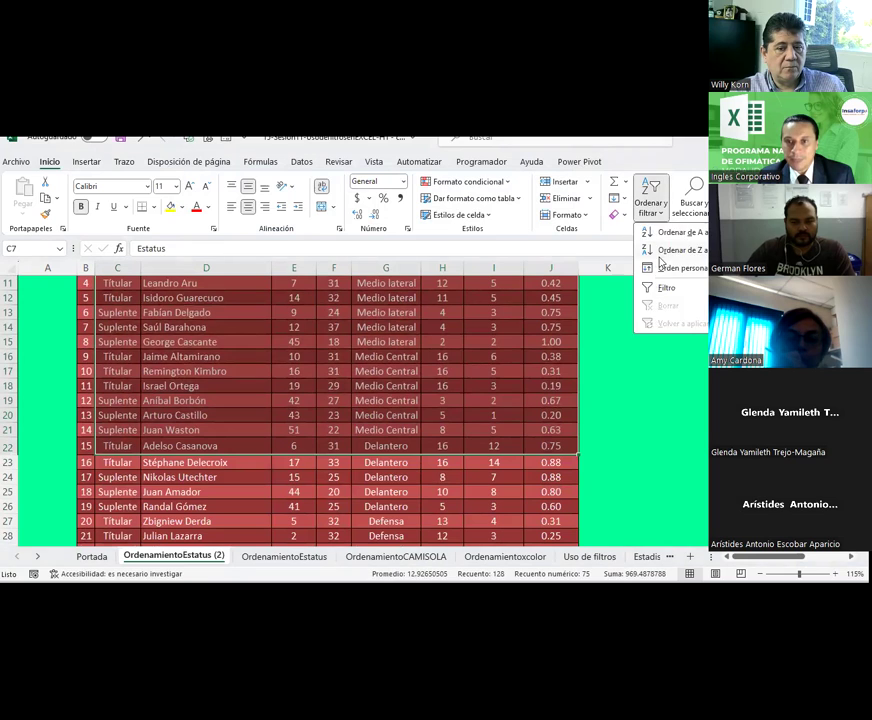
left_click(688, 267)
left_click(295, 230)
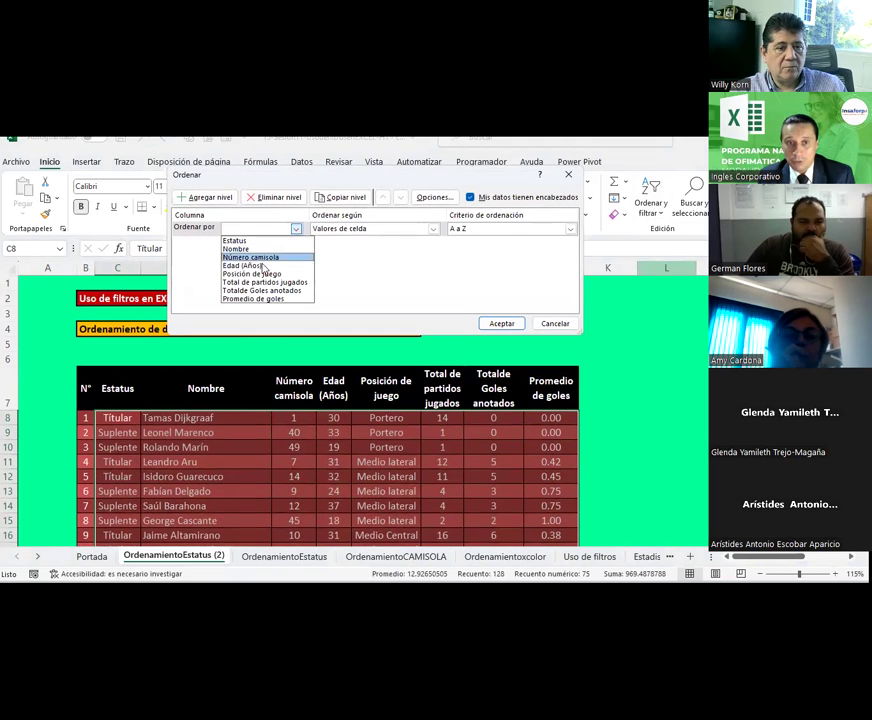
left_click(240, 475)
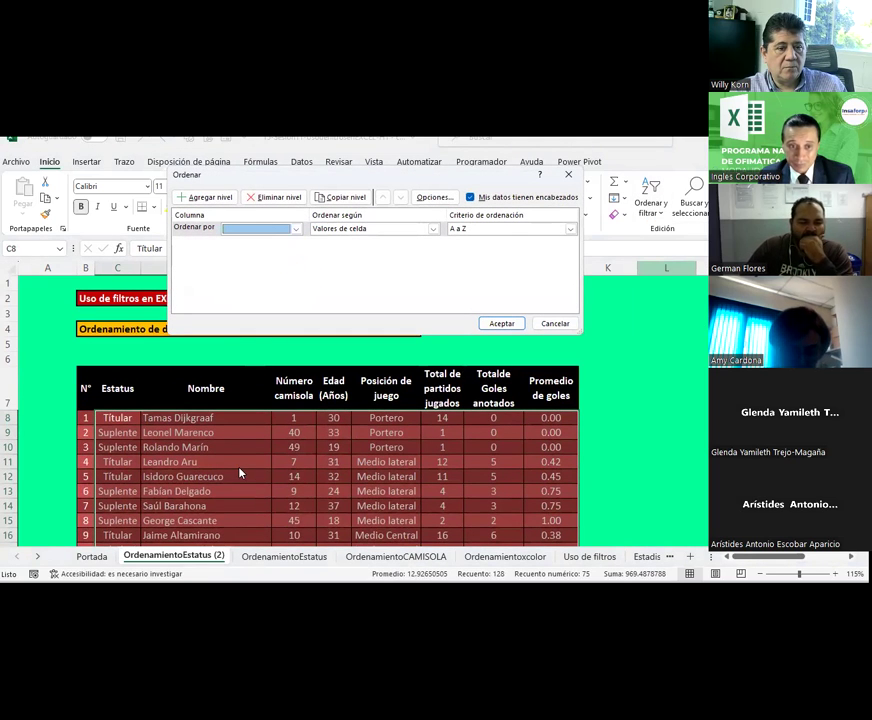
key("Escape")
mouse_move(121, 419)
left_mouse_down()
mouse_move(547, 577)
mouse_move(555, 522)
left_mouse_up()
scroll(137, 340, "up", 5)
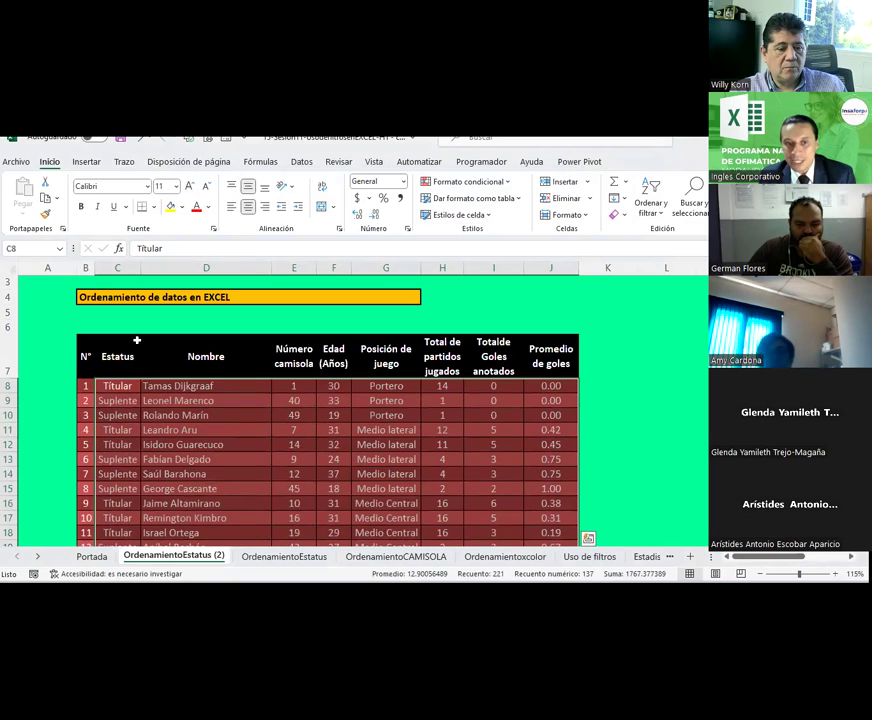
Untick the headers option, cancel the sort dialog, and select the table from the Estatus heading down
left_click(650, 192)
left_click(672, 268)
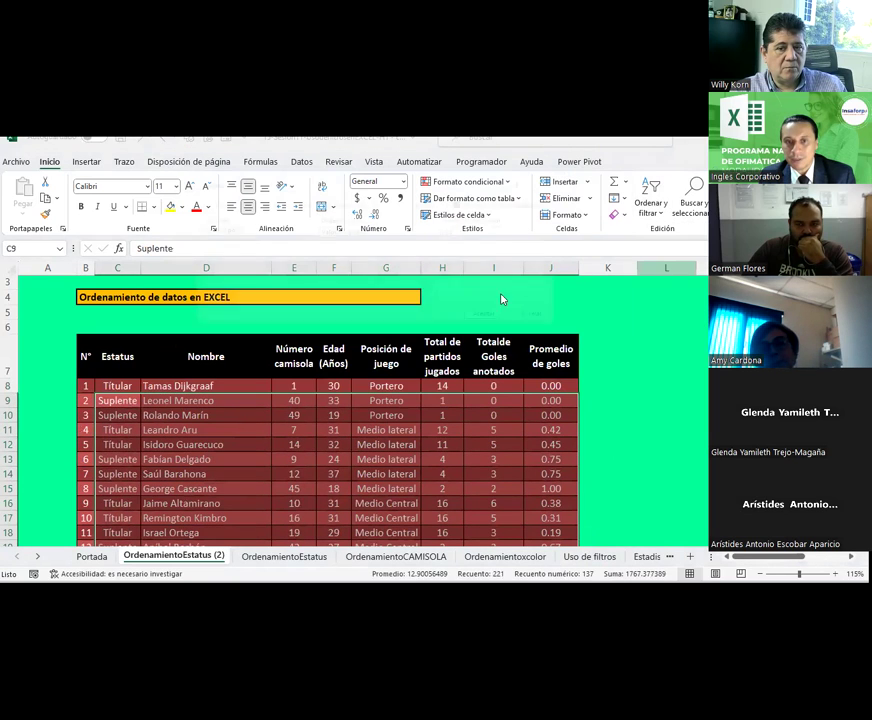
left_click(471, 198)
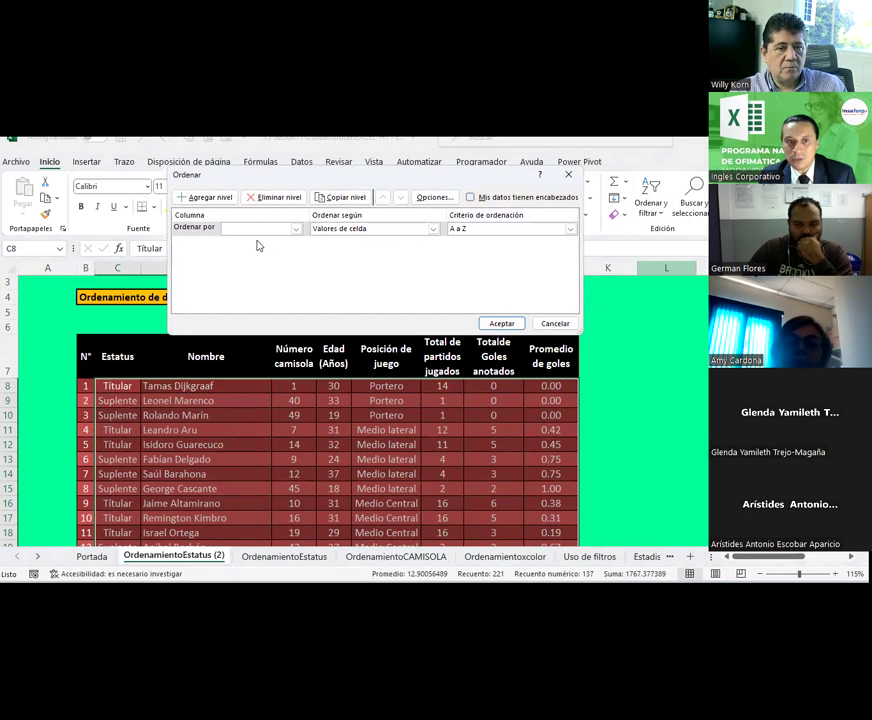
left_click(295, 228)
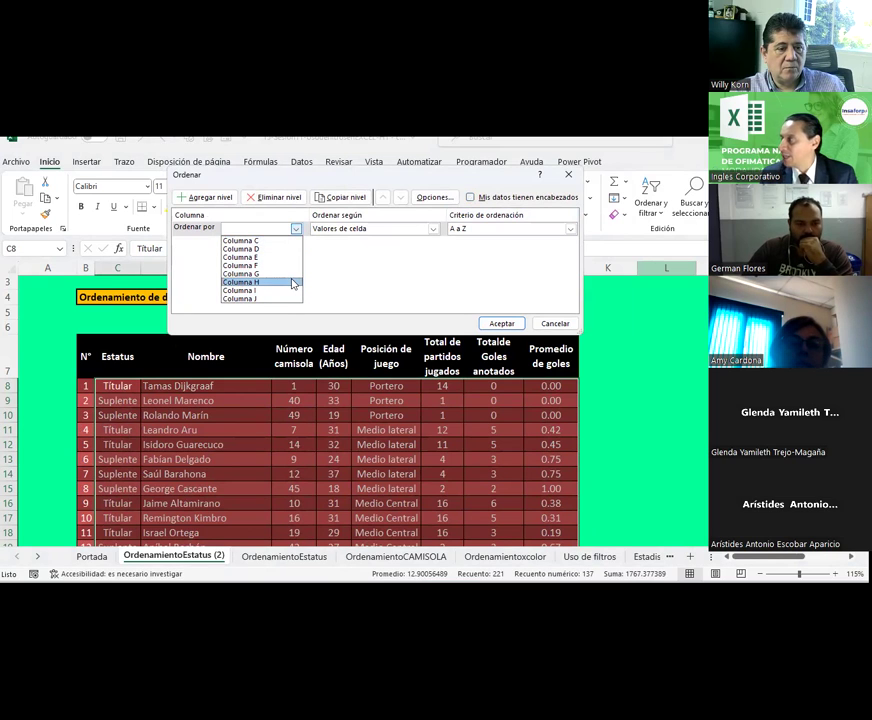
key("Escape")
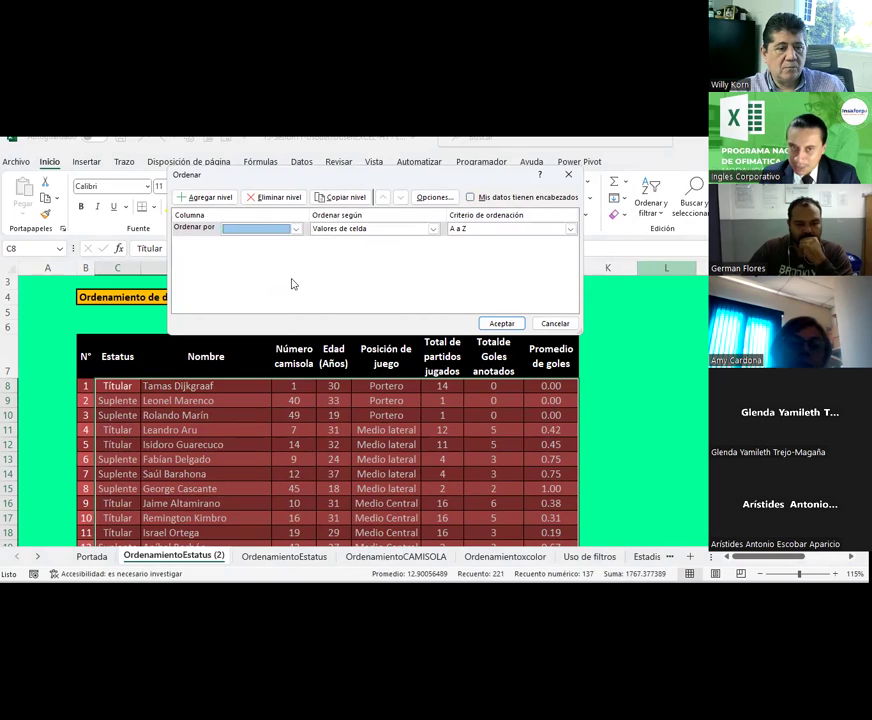
key("Escape")
mouse_move(117, 356)
left_mouse_down()
mouse_move(497, 427)
mouse_move(545, 521)
left_mouse_up()
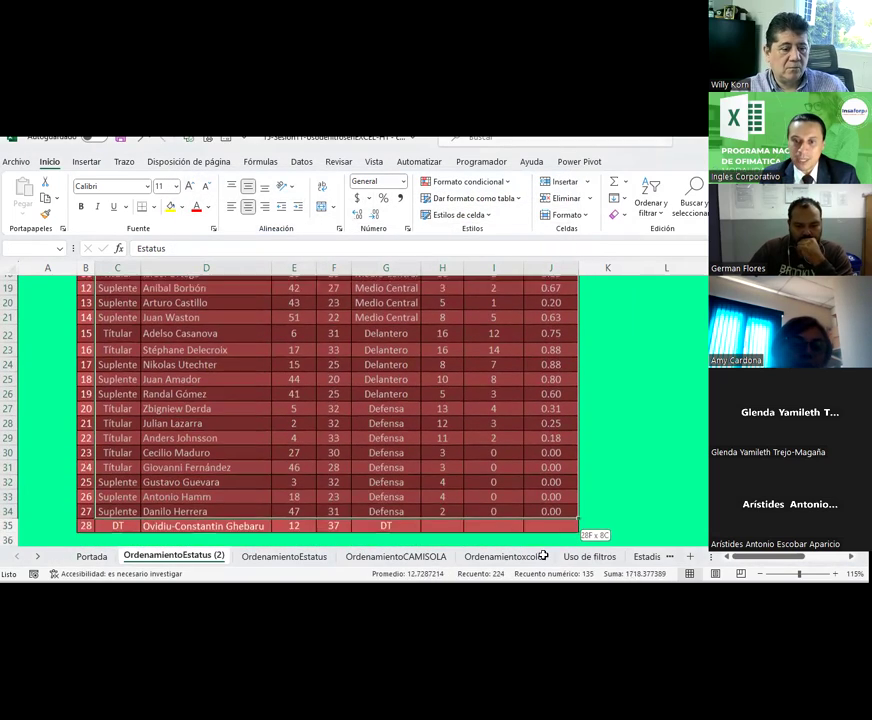
Open Orden personalizado and choose Estatus in the Ordenar por list
left_click(650, 207)
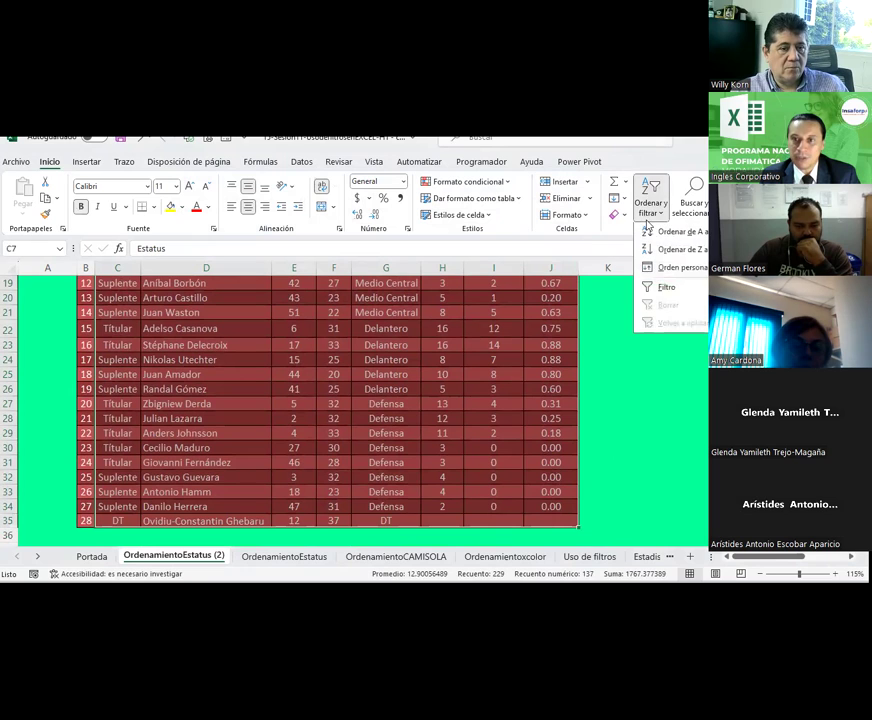
left_click(672, 267)
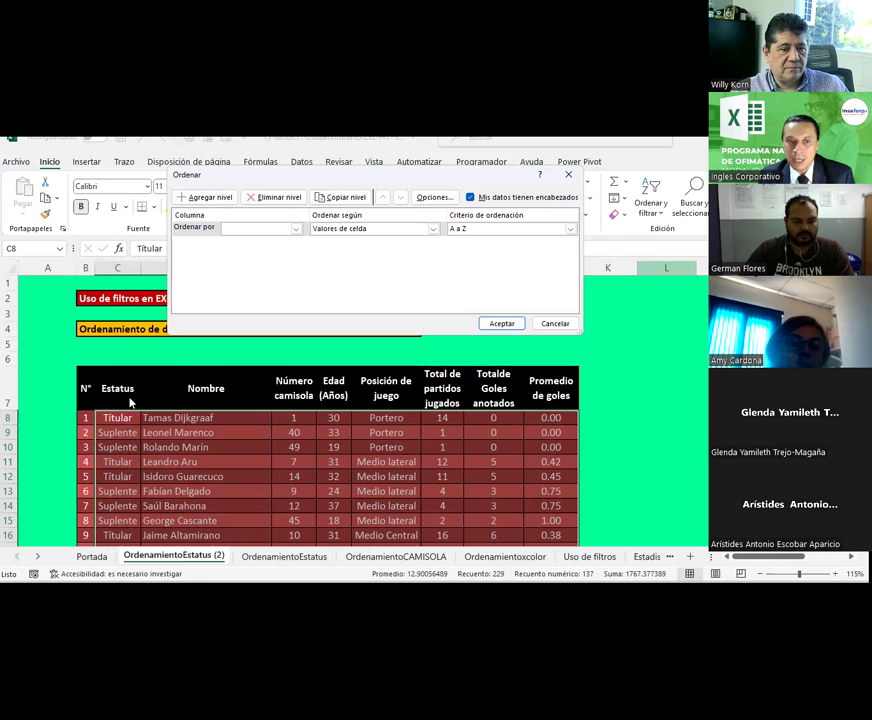
left_click(296, 229)
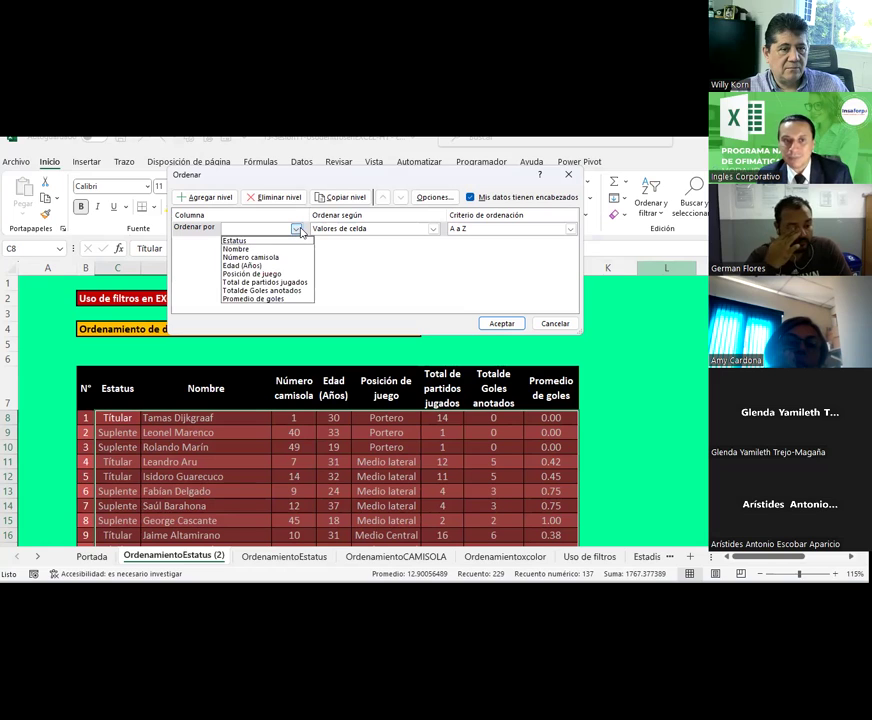
left_click(236, 242)
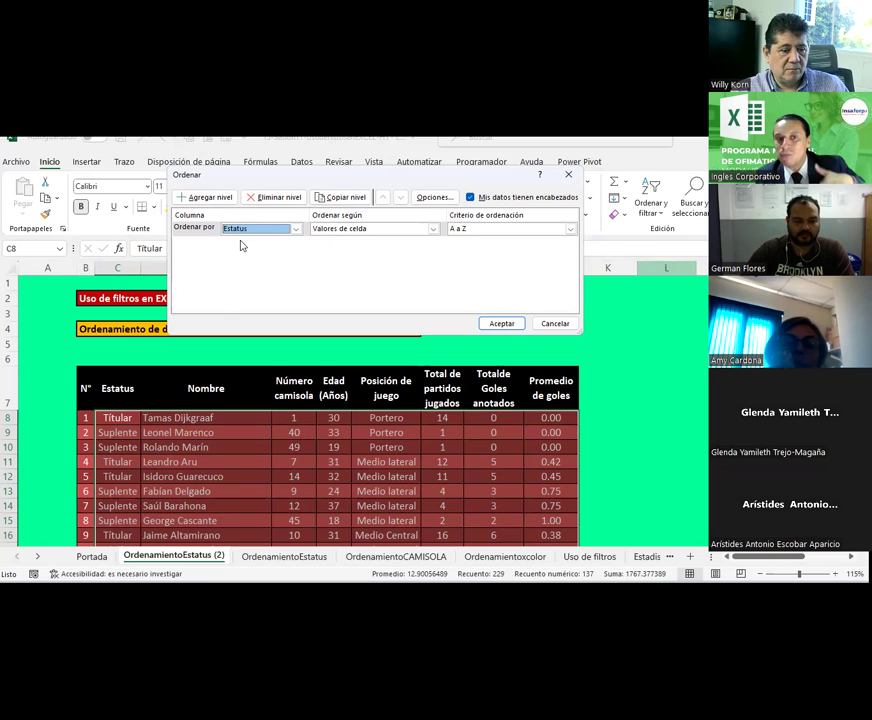
left_click(351, 229)
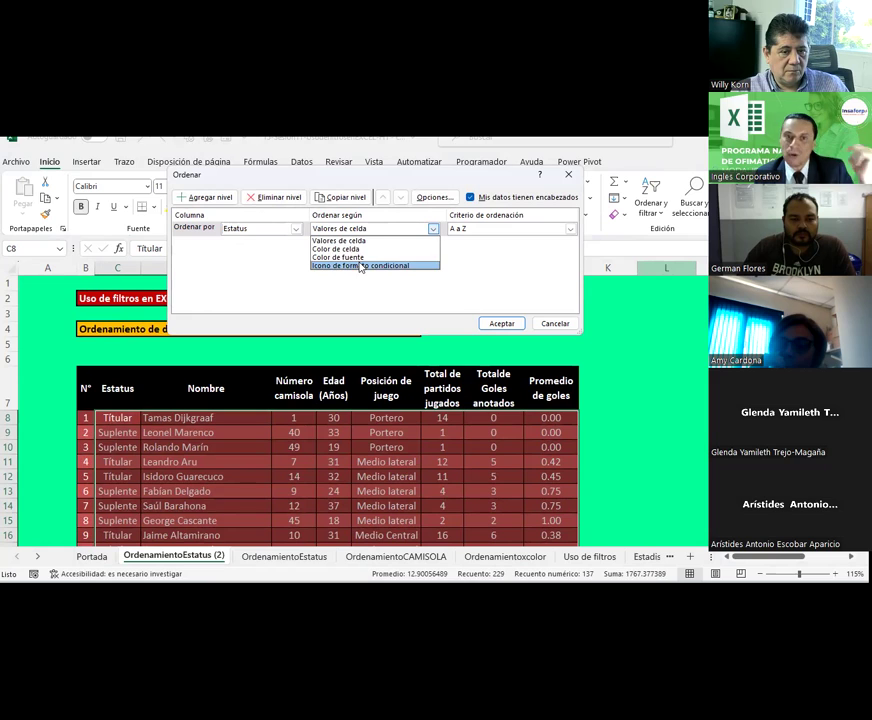
left_click(325, 241)
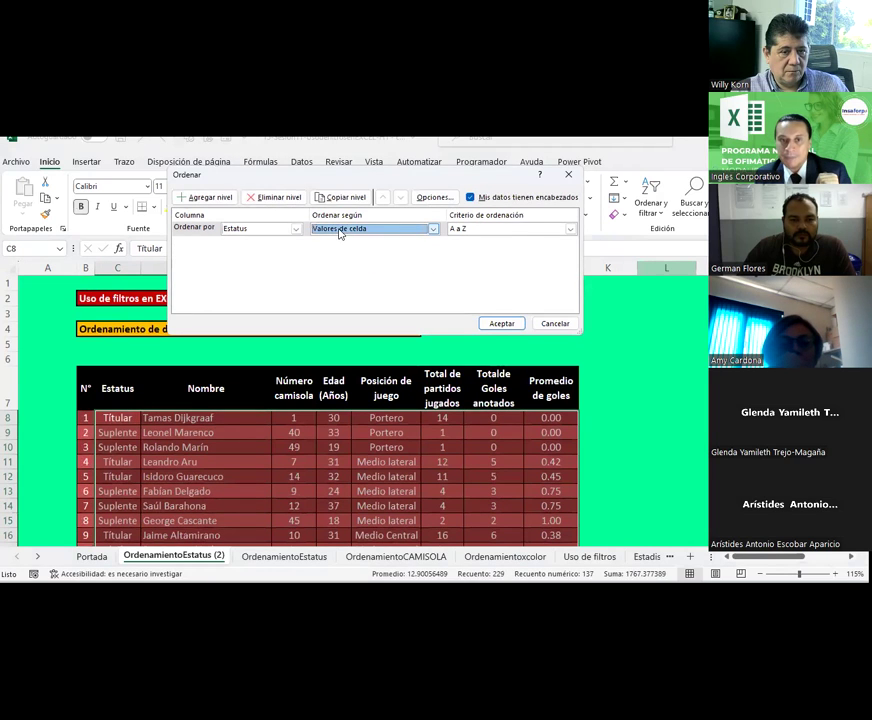
left_click(469, 234)
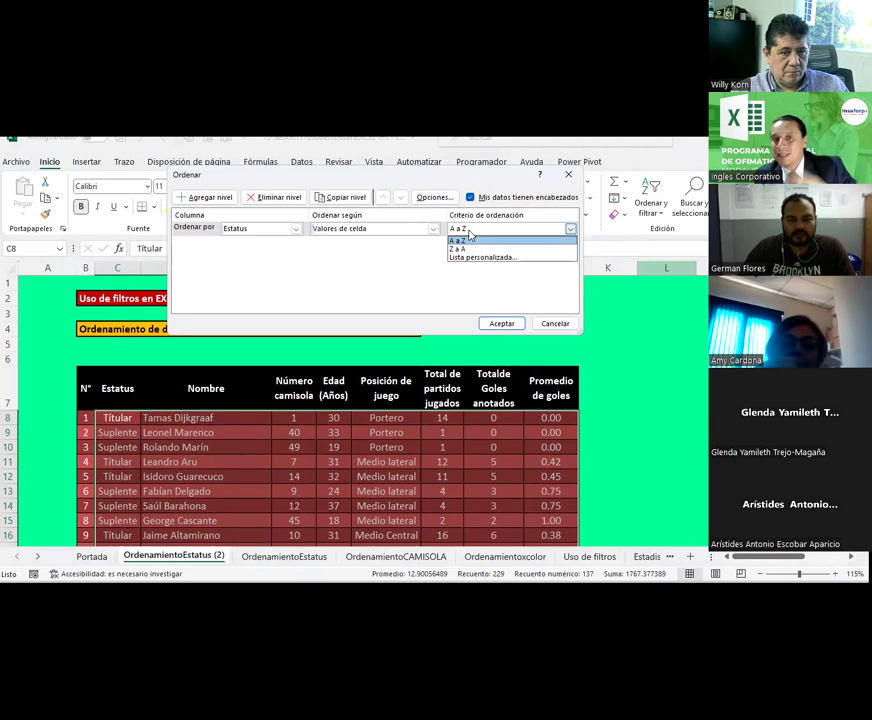
left_click(469, 234)
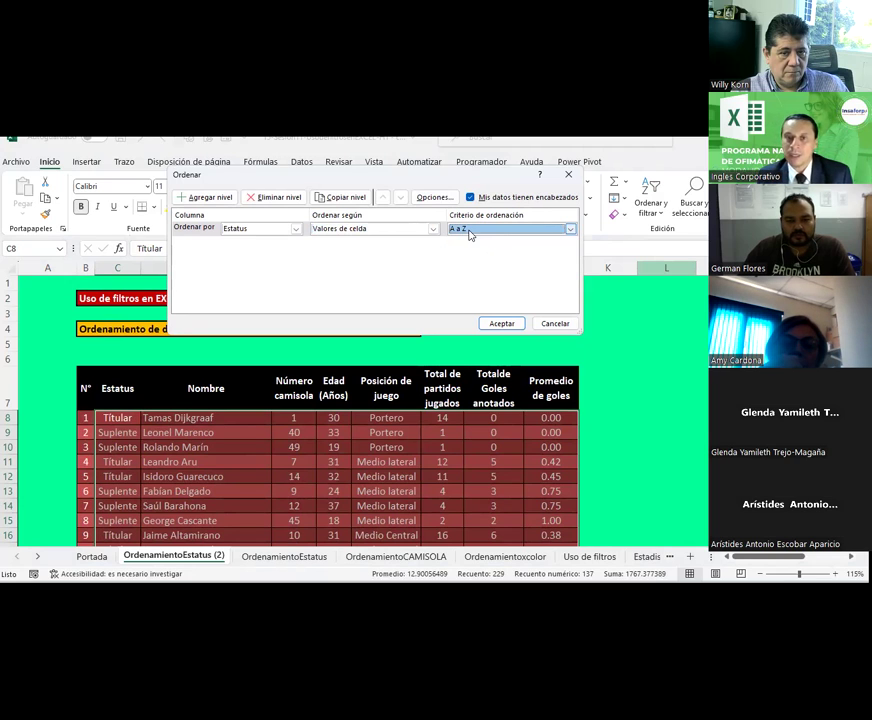
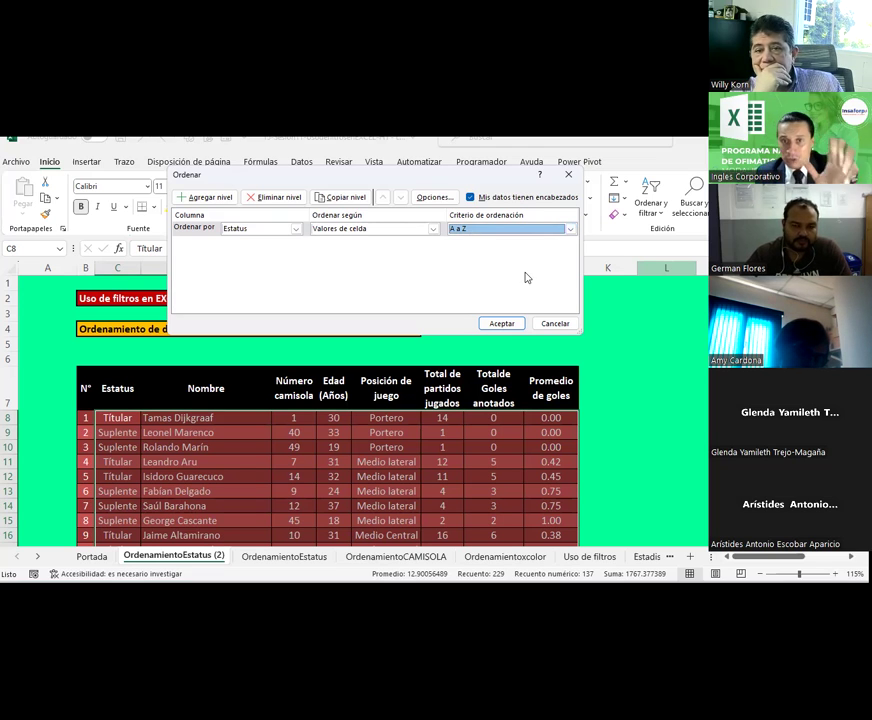
Apply the A-to-Z Estatus sort so the DT row comes first, followed by Suplente rows
left_click(510, 331)
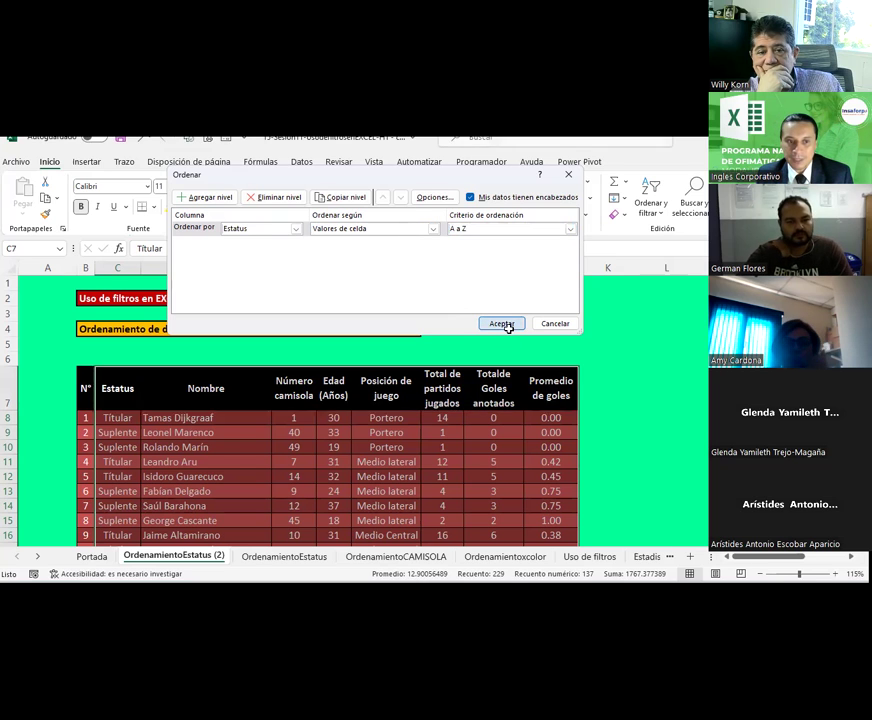
scroll(189, 448, "down", 2)
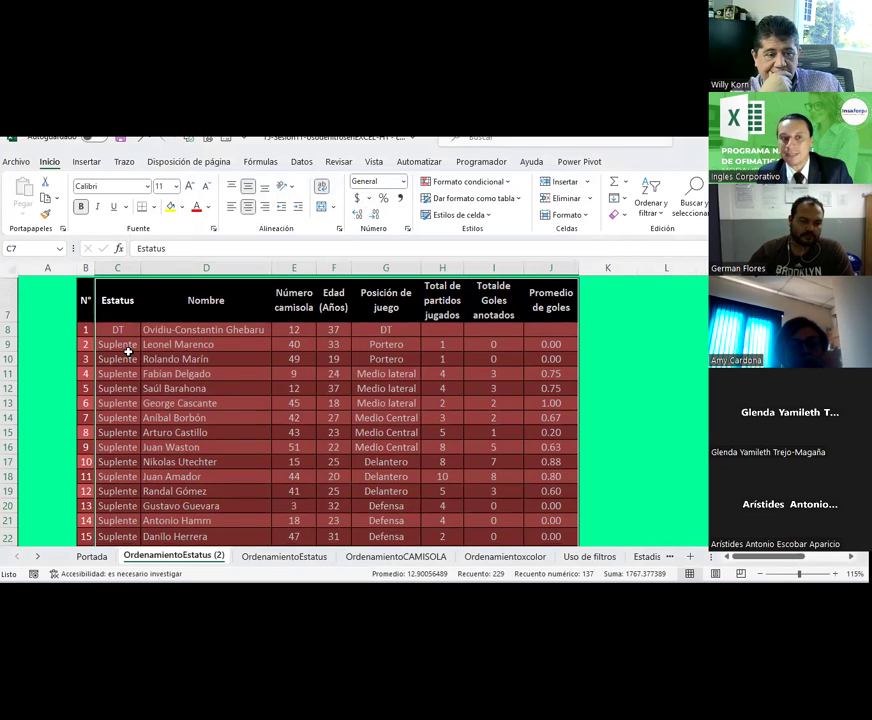
scroll(129, 352, "down", 1)
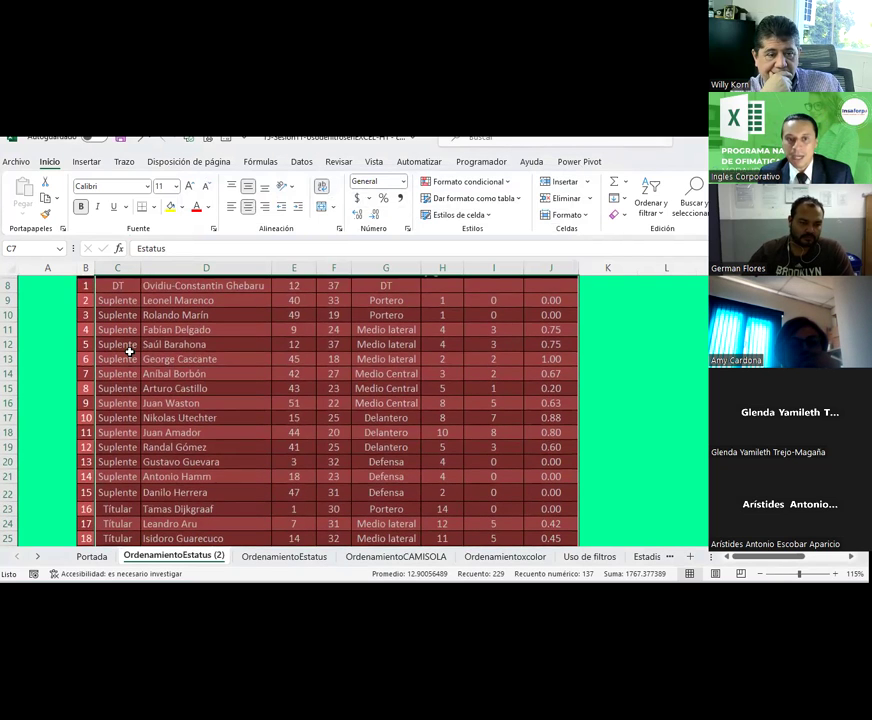
scroll(129, 352, "up", 1)
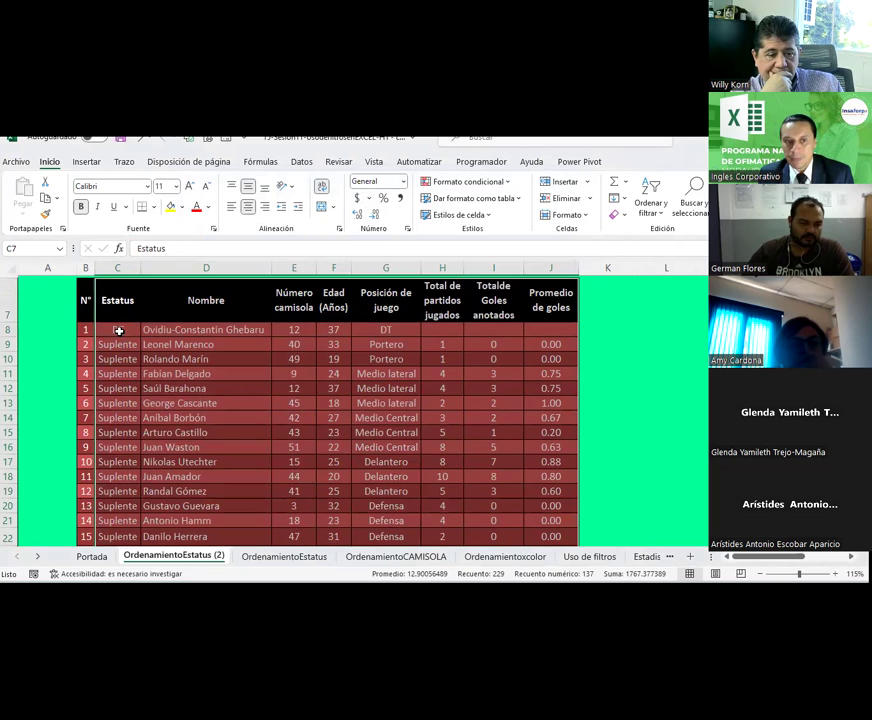
left_click(118, 330)
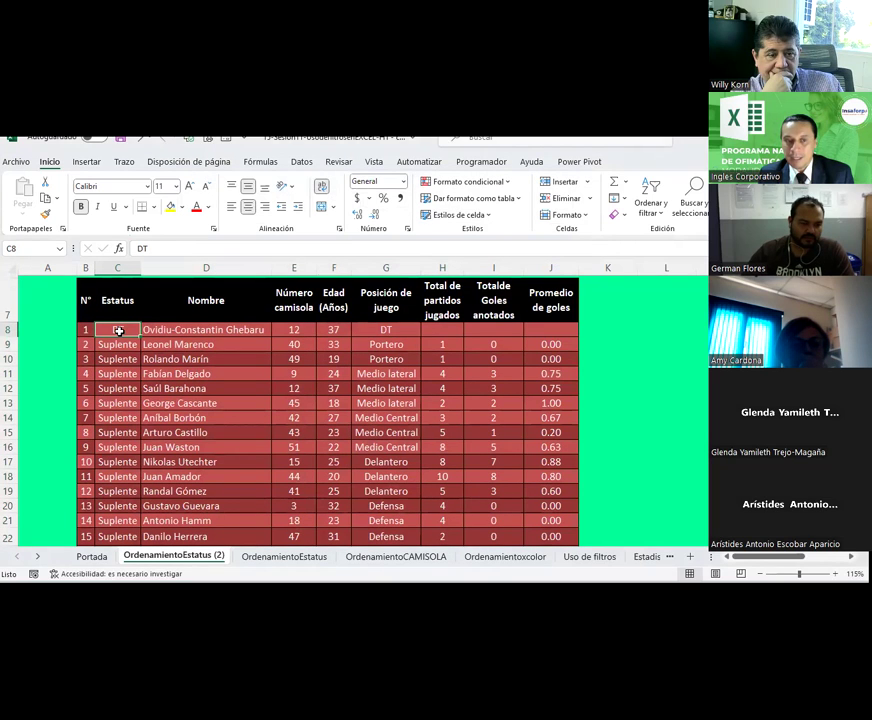
left_click(127, 345)
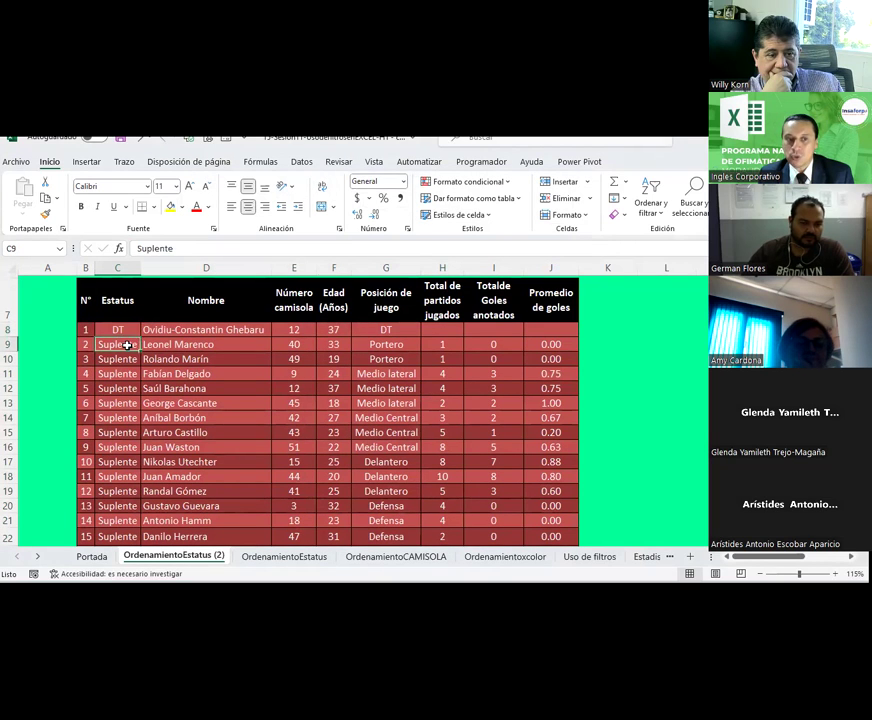
scroll(128, 364, "down", 4)
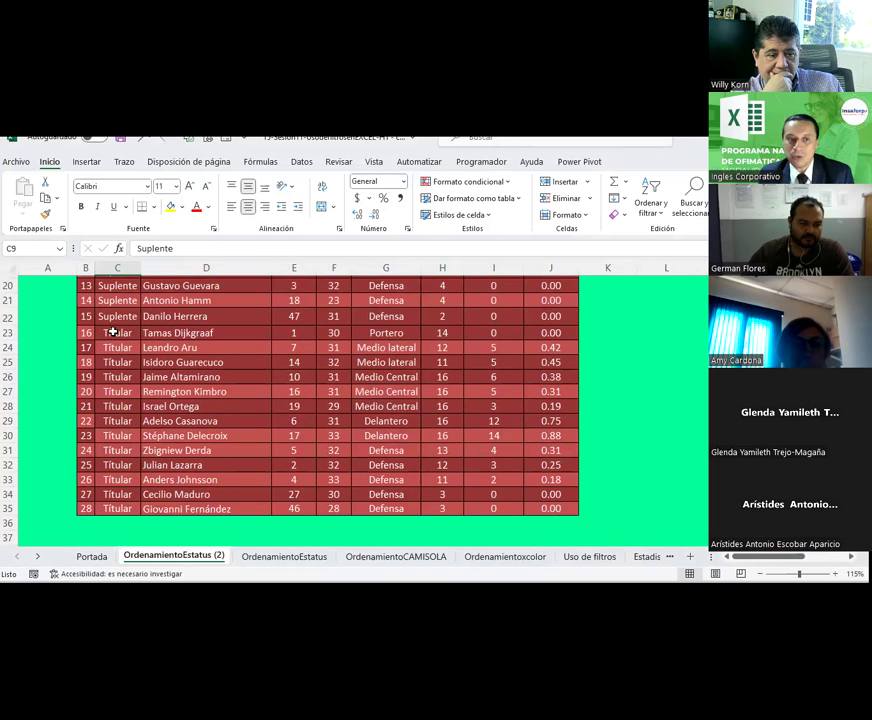
left_click_drag(113, 332, 114, 508)
scroll(198, 440, "up", 2)
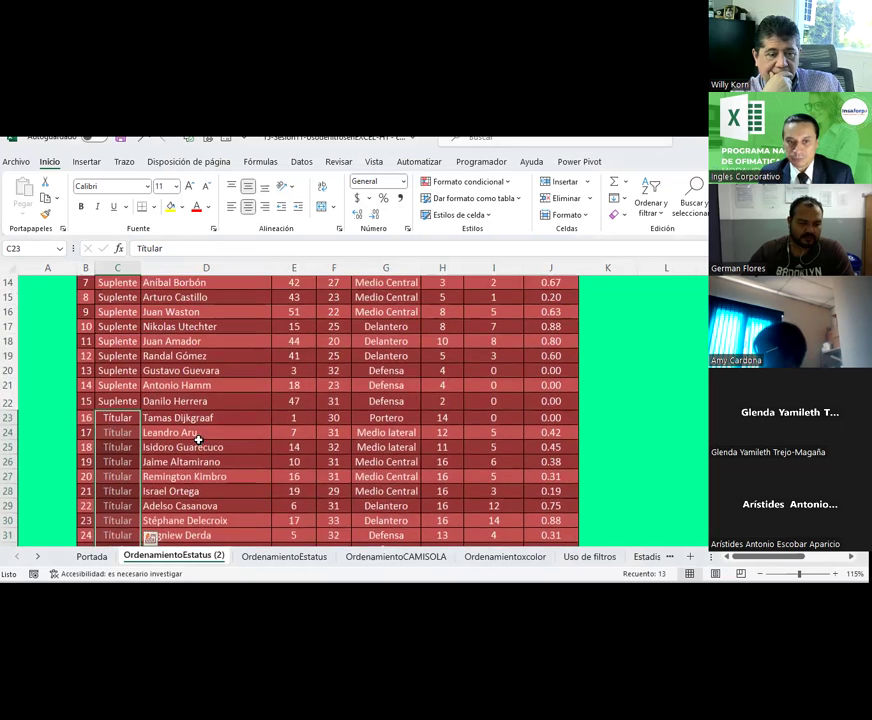
scroll(198, 440, "up", 2)
scroll(198, 440, "up", 1)
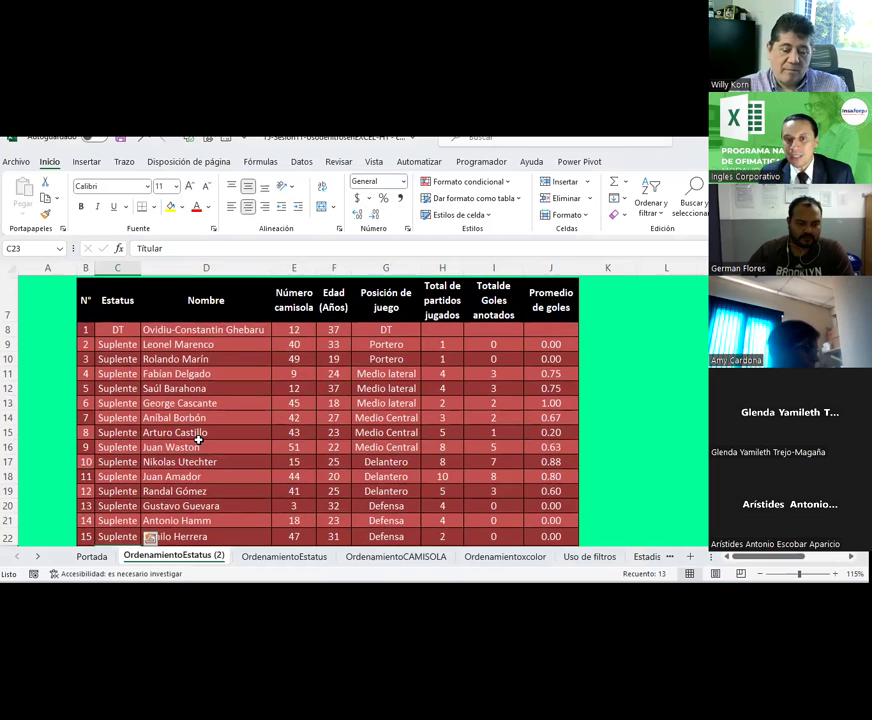
left_click(180, 330)
left_click(163, 357)
left_click(163, 373)
left_click(163, 403)
left_click(163, 418)
left_click(165, 461)
left_click(158, 477)
scroll(222, 444, "down", 1)
scroll(222, 444, "down", 2)
scroll(222, 445, "down", 1)
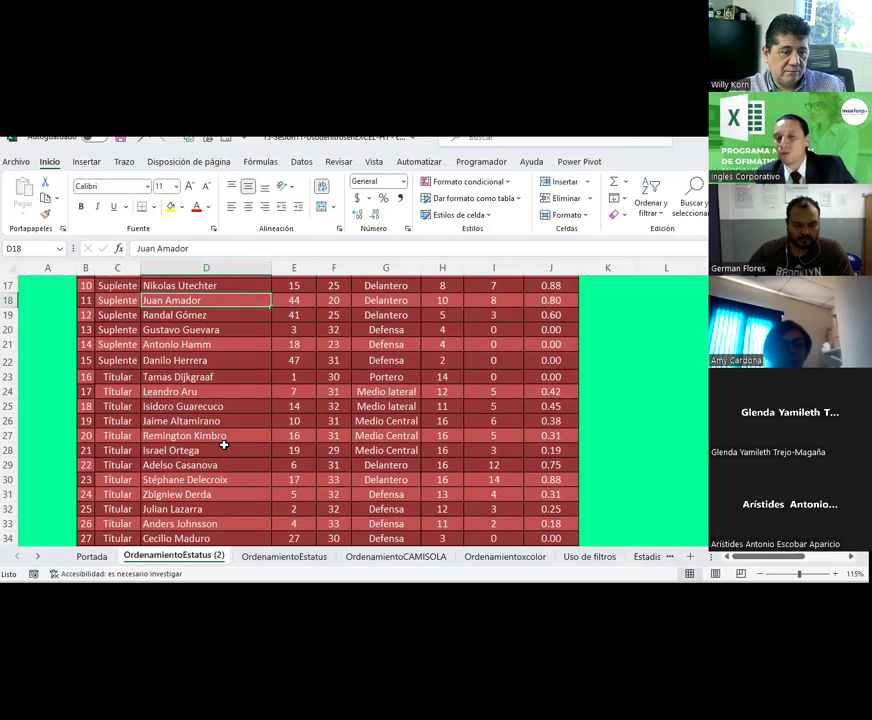
scroll(224, 445, "down", 1)
scroll(224, 444, "down", 2)
scroll(224, 443, "up", 2)
scroll(227, 433, "up", 2)
scroll(227, 433, "up", 1)
scroll(228, 430, "up", 1)
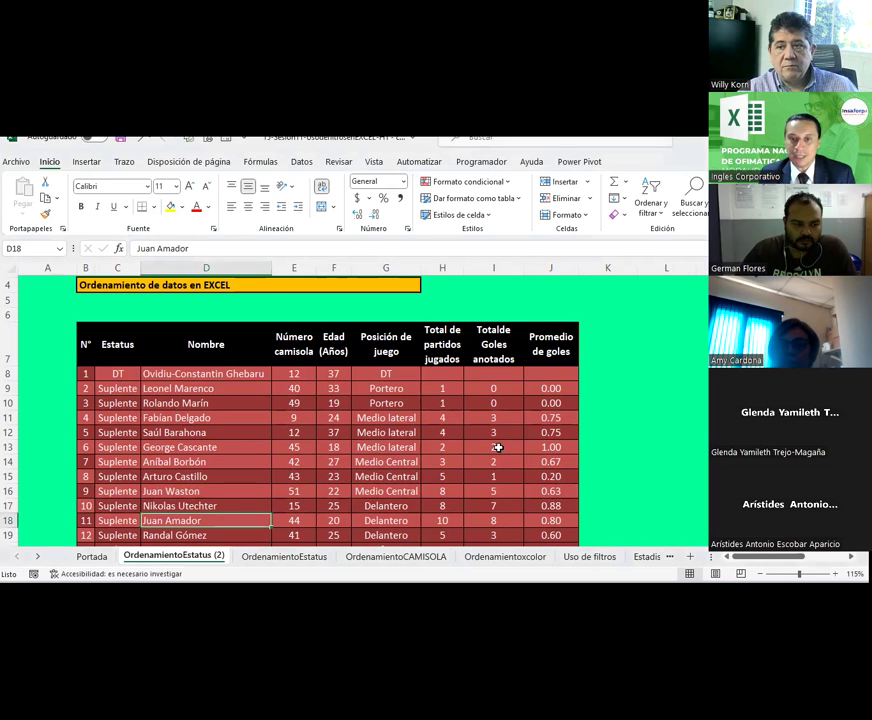
Select the whole roster table from C7 to J35, headers included
scroll(498, 449, "down", 2)
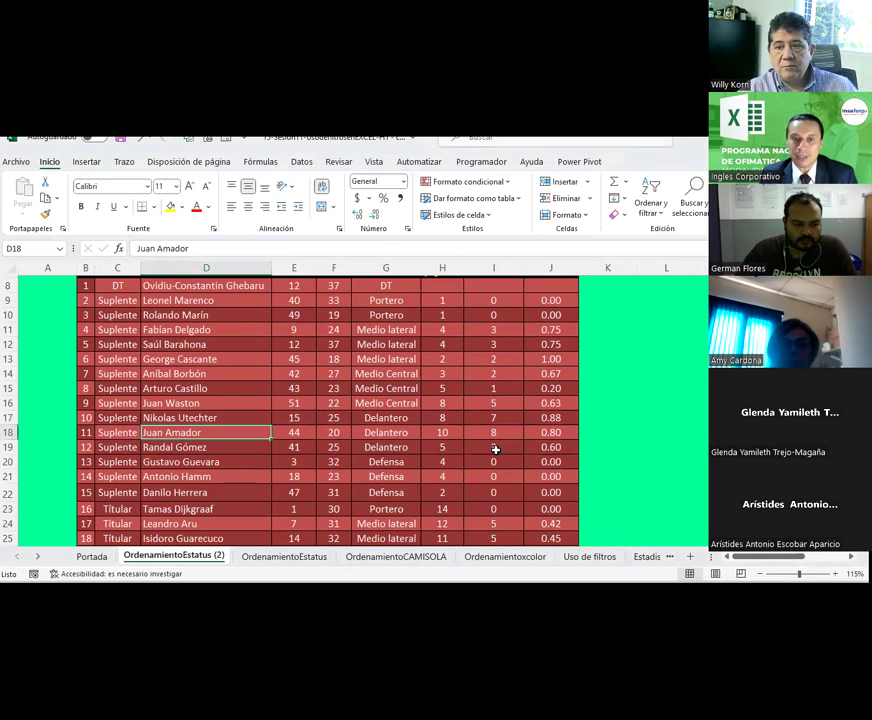
scroll(496, 447, "up", 1)
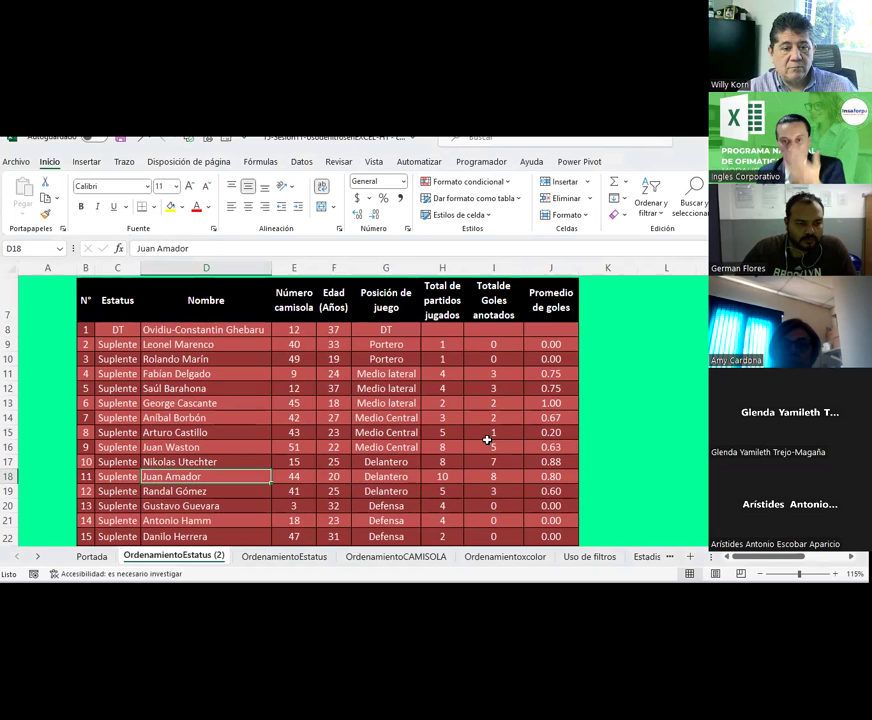
mouse_move(105, 303)
left_mouse_down()
mouse_move(555, 556)
mouse_move(559, 520)
left_mouse_up()
Review the Estatus level in Orden personalizado, then cancel without re-sorting
left_click(651, 210)
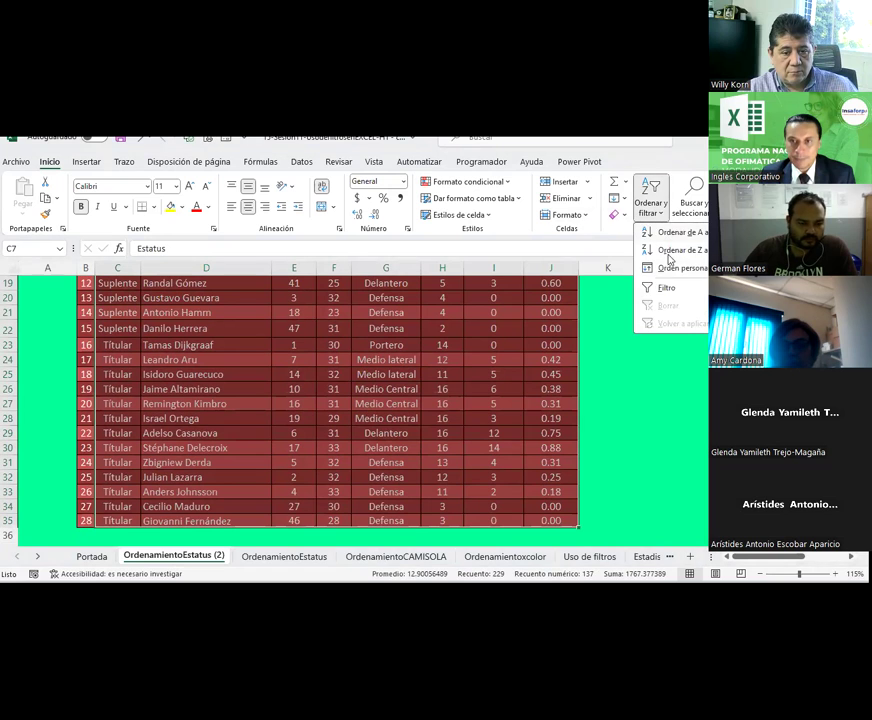
left_click(670, 268)
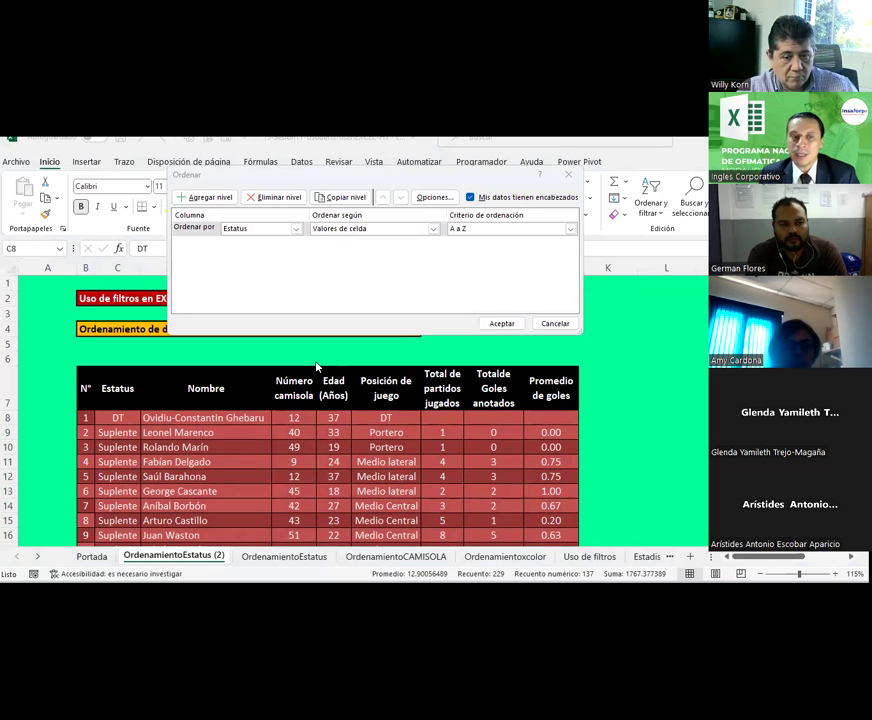
left_click(557, 325)
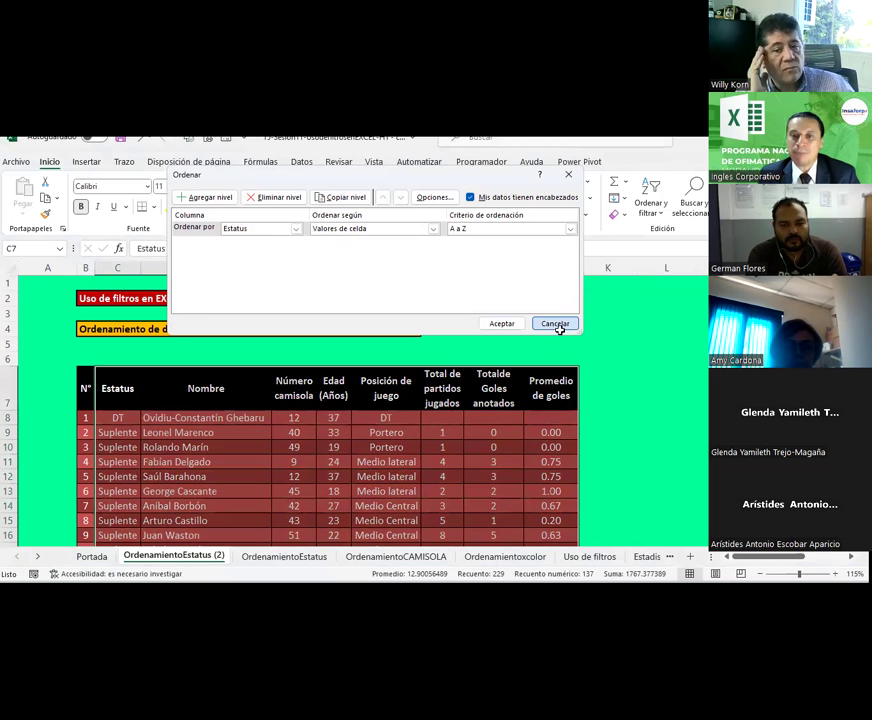
left_click(214, 450)
scroll(214, 450, "down", 2)
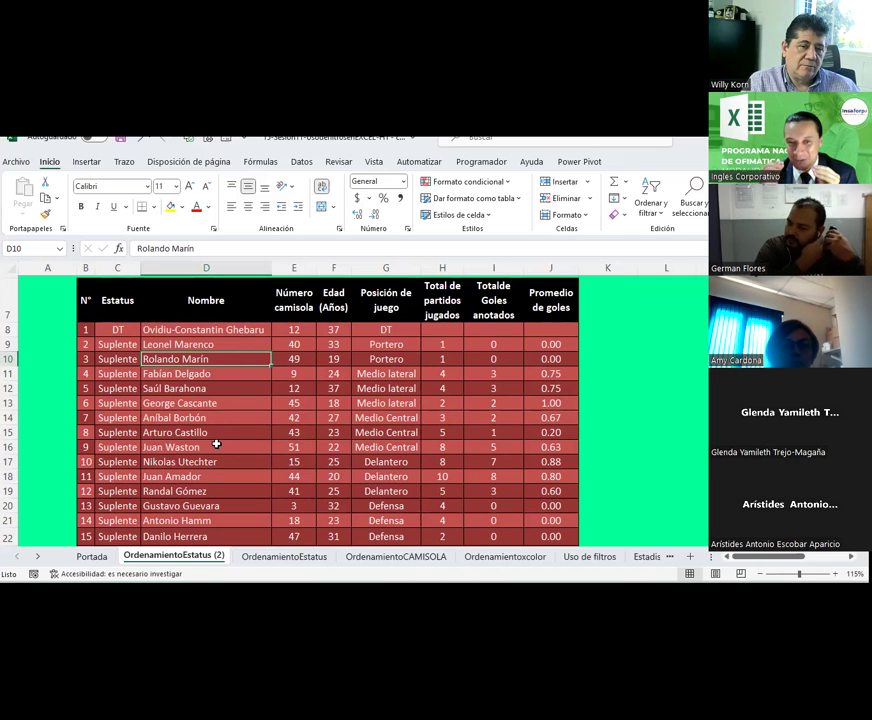
Review the Suplente group of the sorted roster, starting from C9
left_click(216, 446)
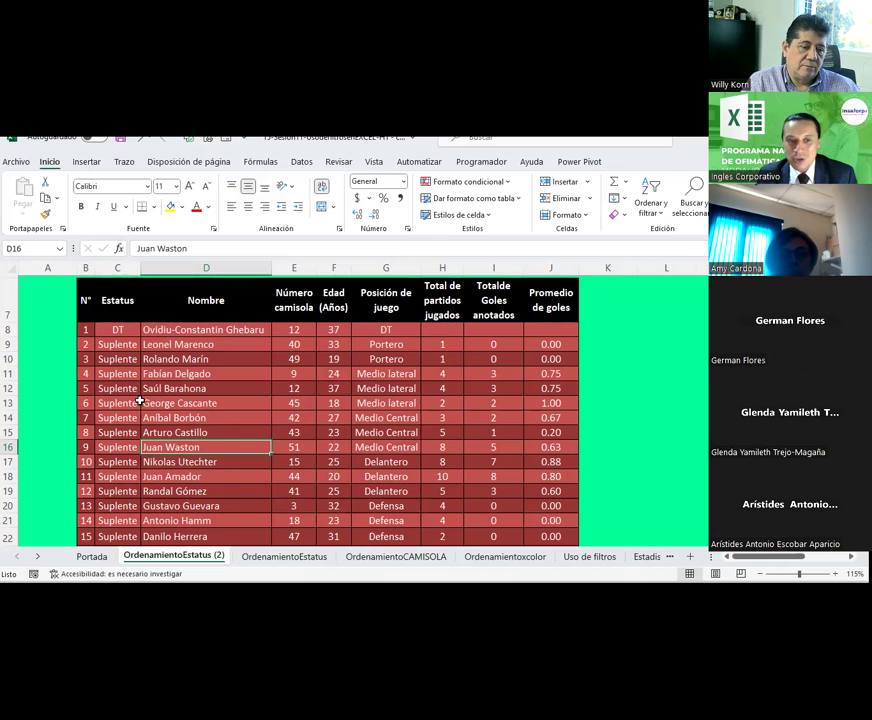
scroll(140, 401, "down", 2)
scroll(135, 412, "down", 2)
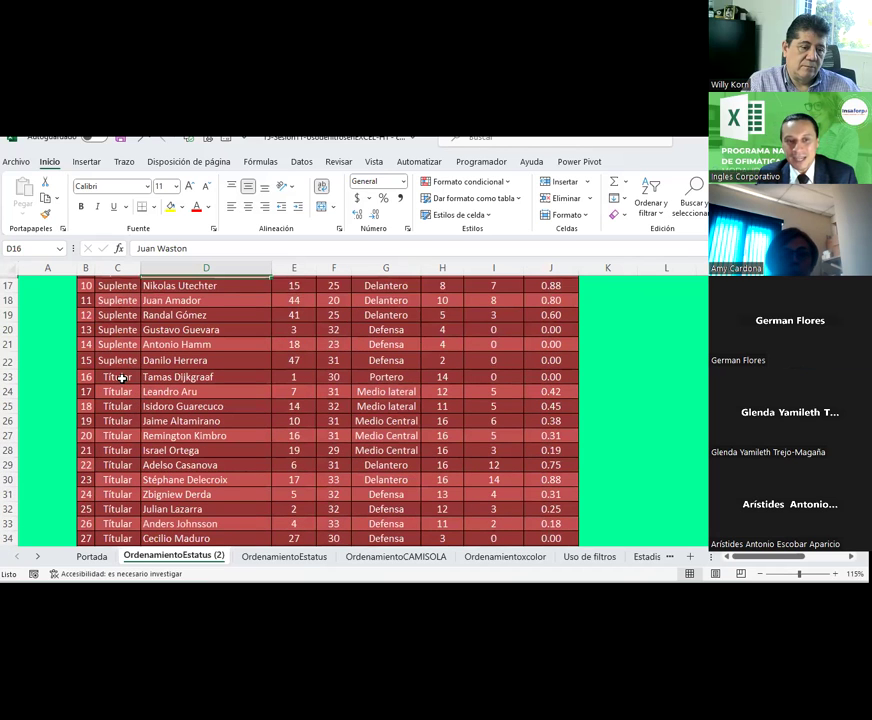
scroll(121, 376, "up", 3)
scroll(121, 376, "up", 1)
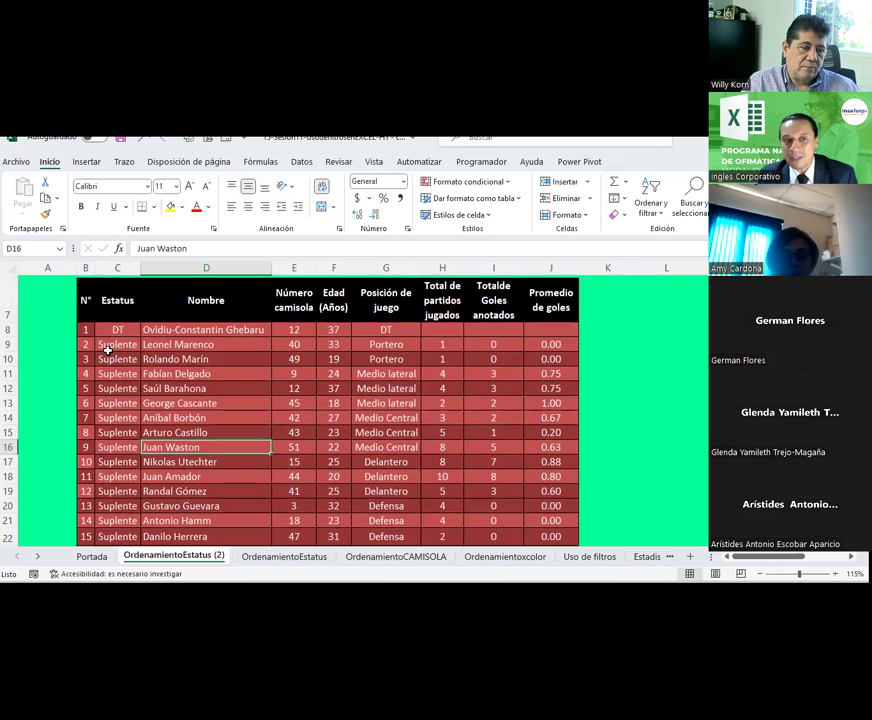
left_click(106, 345)
Check a Titular entry near the bottom, then the Suplente C9 and DT C8 cells
scroll(105, 345, "down", 1)
scroll(105, 345, "down", 1)
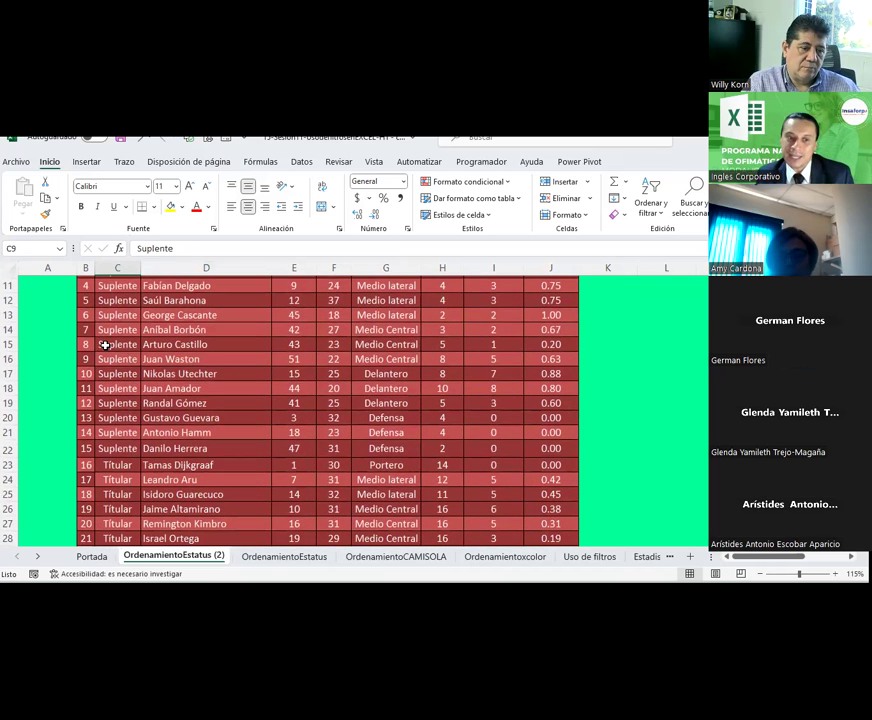
scroll(121, 483, "down", 1)
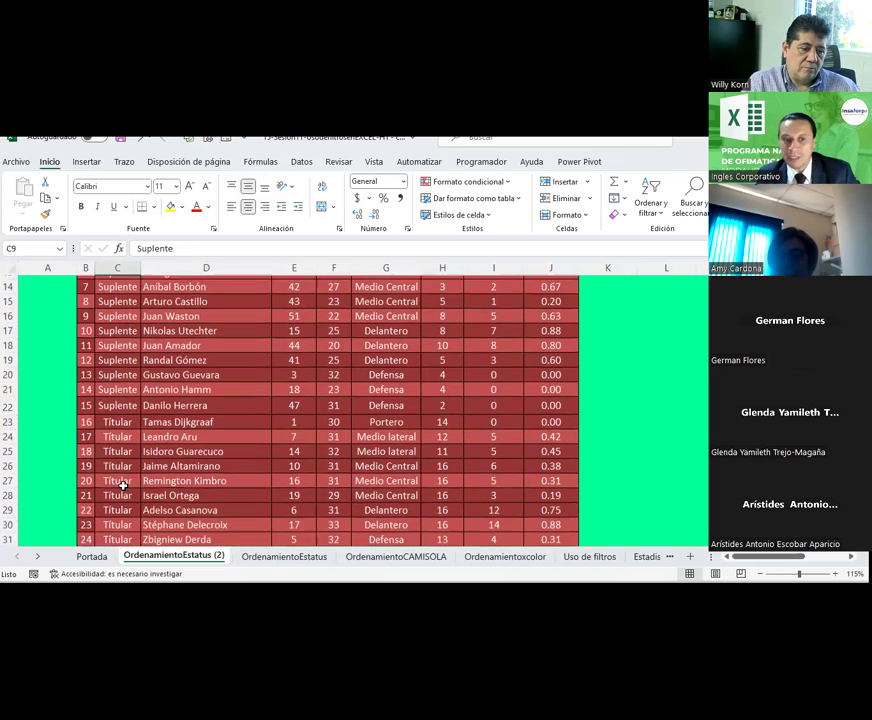
scroll(121, 483, "down", 1)
scroll(121, 483, "down", 1)
left_click(122, 482)
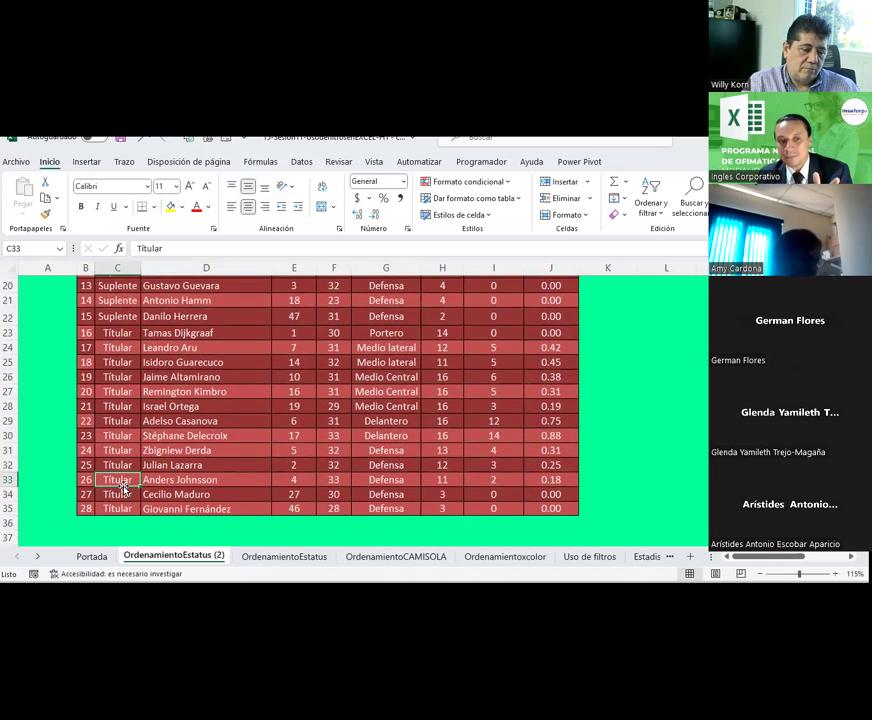
scroll(105, 388, "up", 4)
left_click(104, 346)
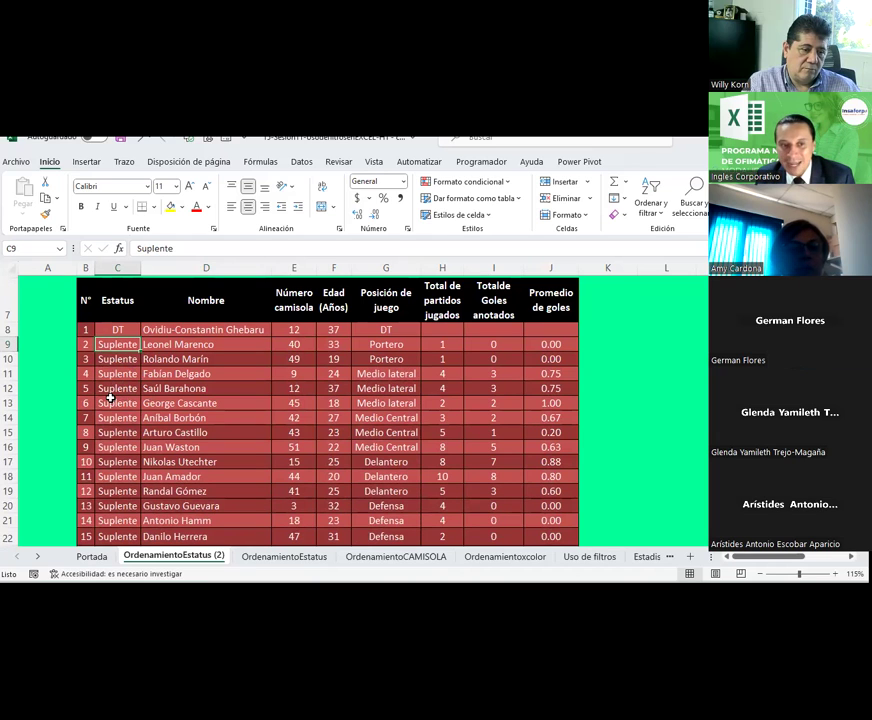
left_click(129, 329)
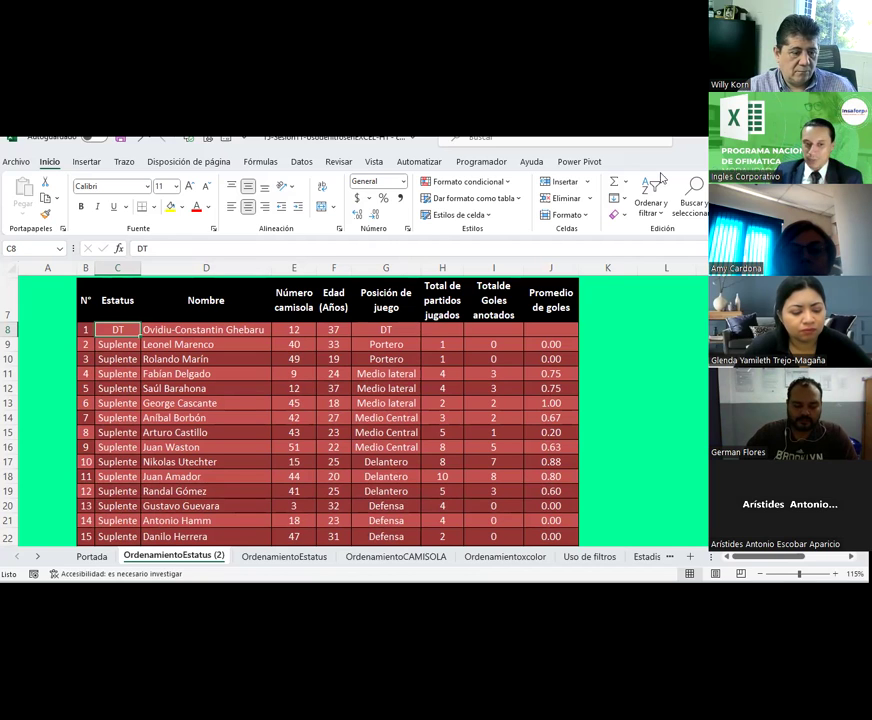
right_click(155, 545)
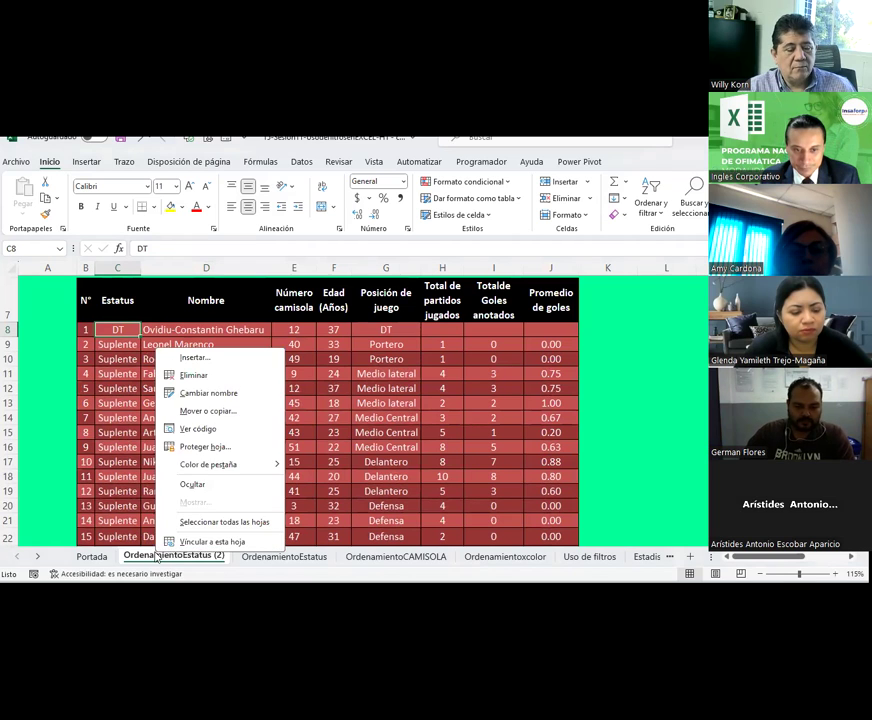
left_click(193, 410)
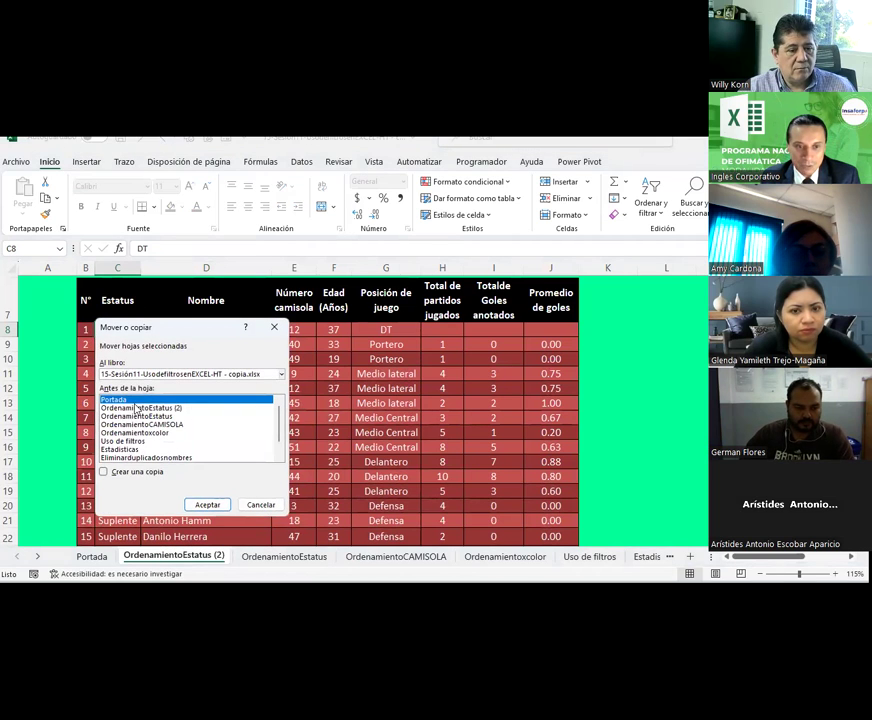
left_click(137, 471)
left_click(199, 504)
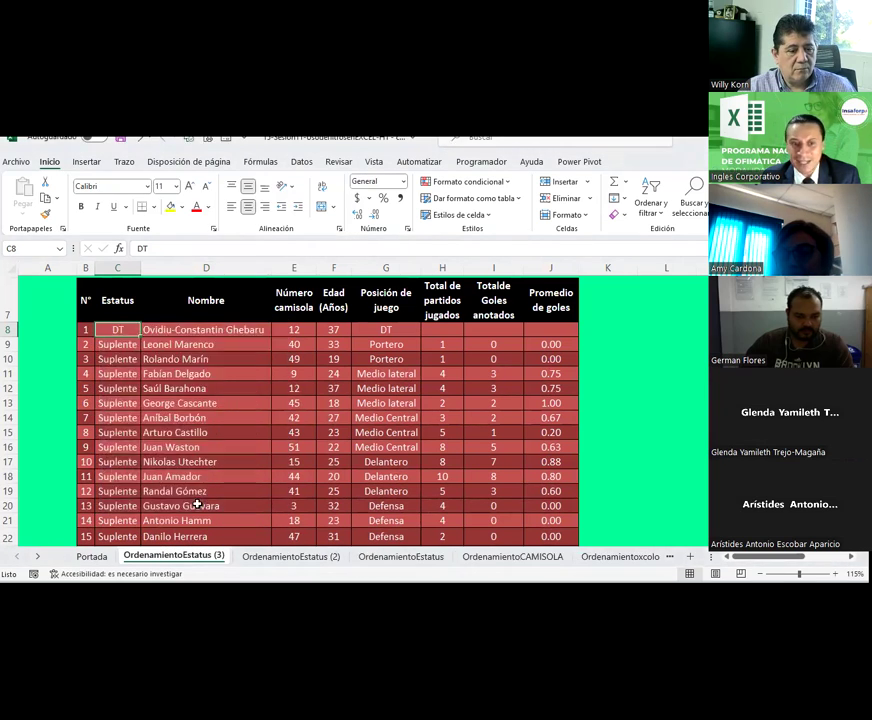
left_click(112, 340)
scroll(130, 400, "down", 2)
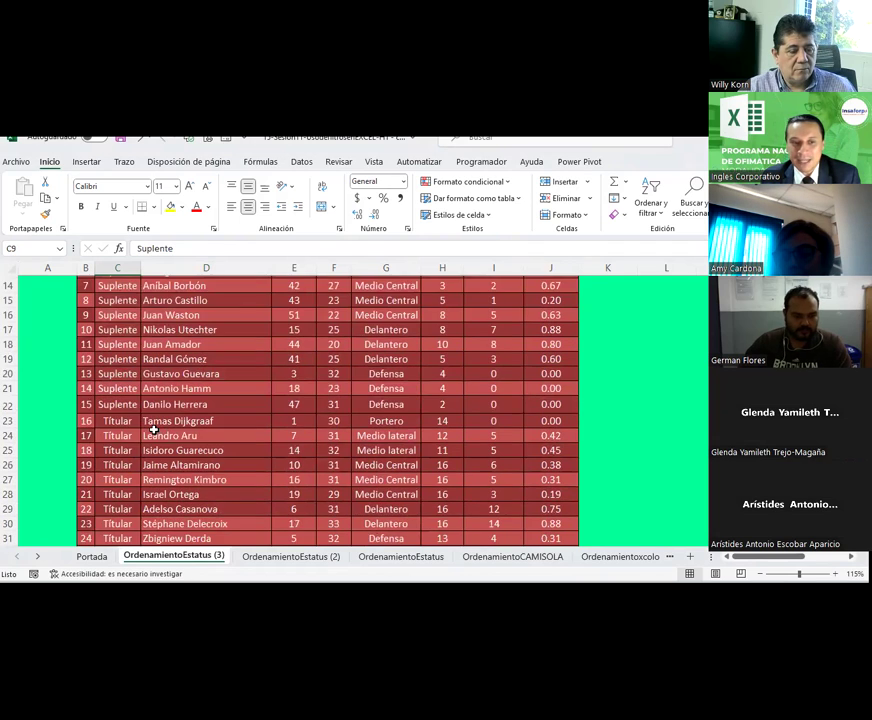
scroll(150, 420, "up", 1)
scroll(153, 429, "down", 1)
scroll(146, 435, "up", 2)
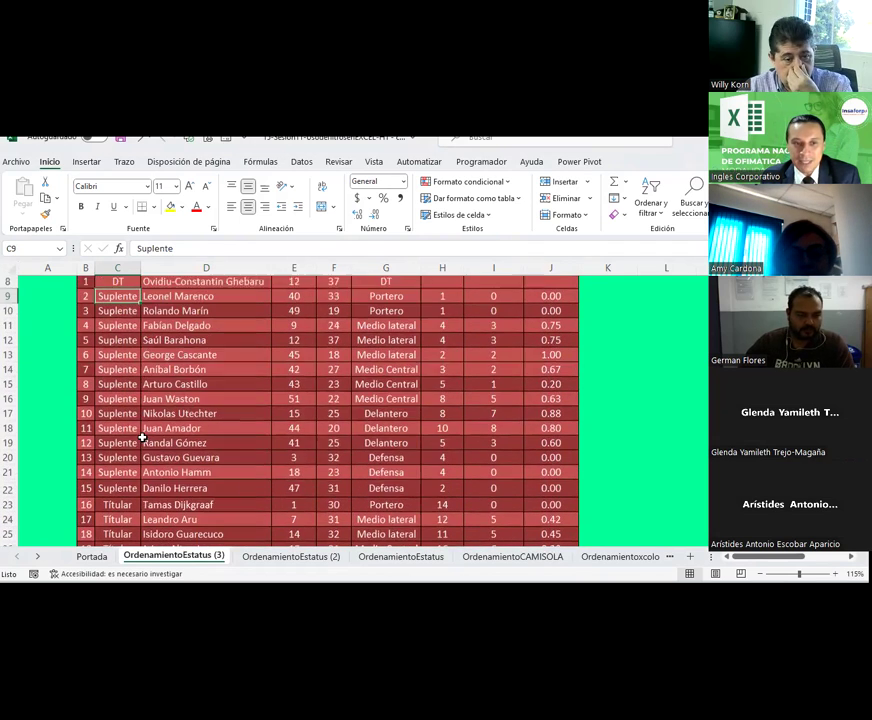
left_click_drag(118, 286, 463, 448)
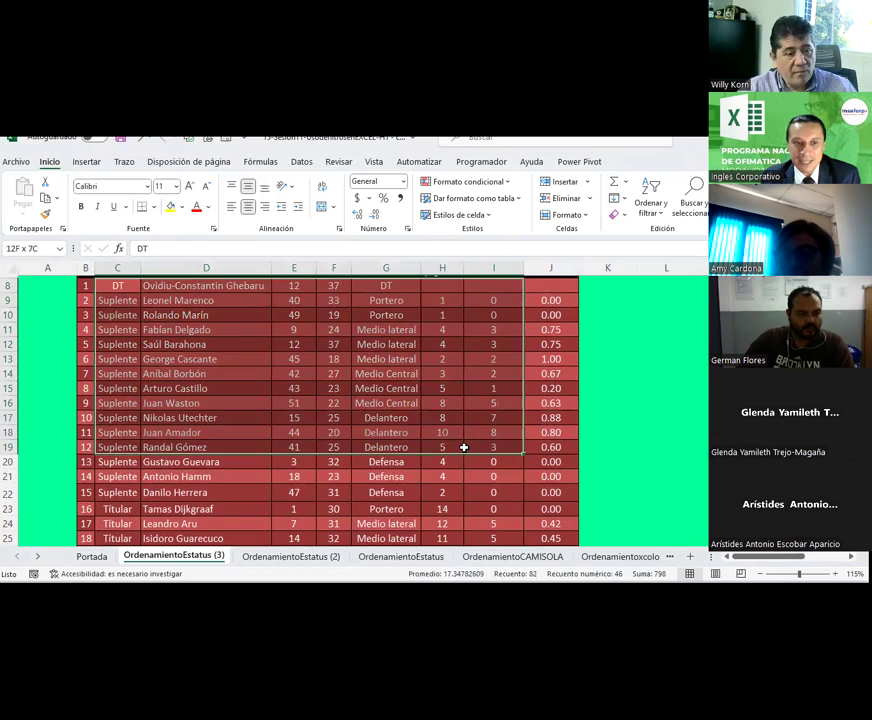
scroll(232, 407, "up", 1)
left_click(215, 403)
mouse_move(117, 331)
left_mouse_down()
mouse_move(525, 545)
mouse_move(535, 459)
left_mouse_up()
scroll(195, 388, "up", 3)
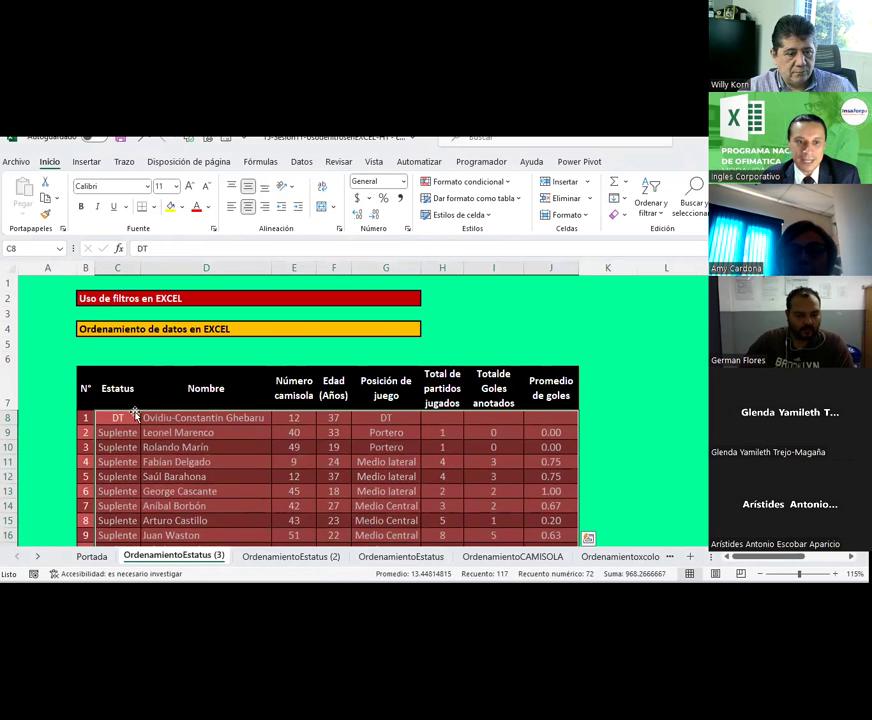
left_click_drag(133, 411, 152, 494)
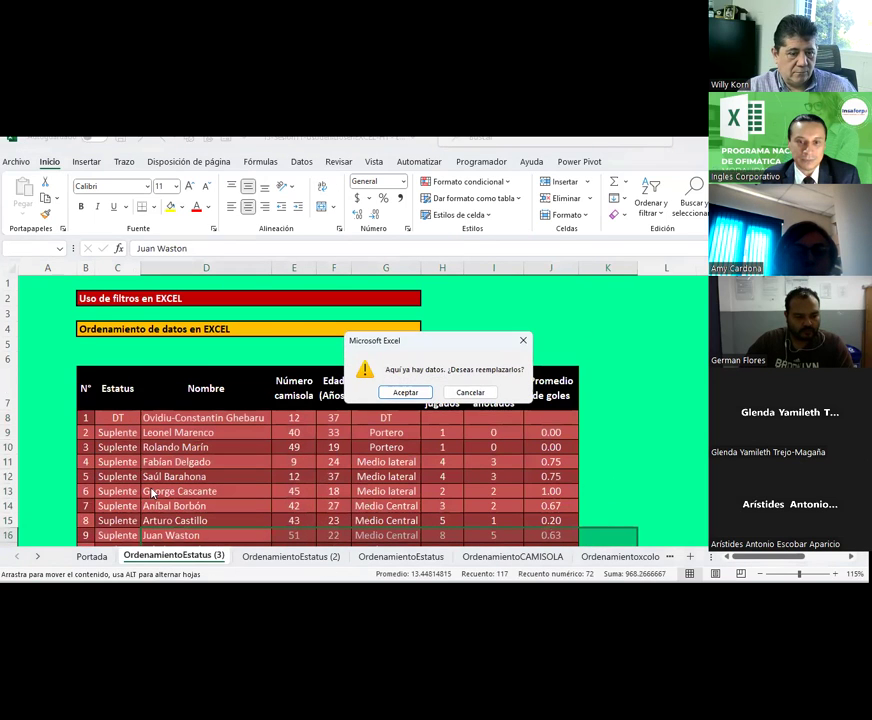
key("Escape")
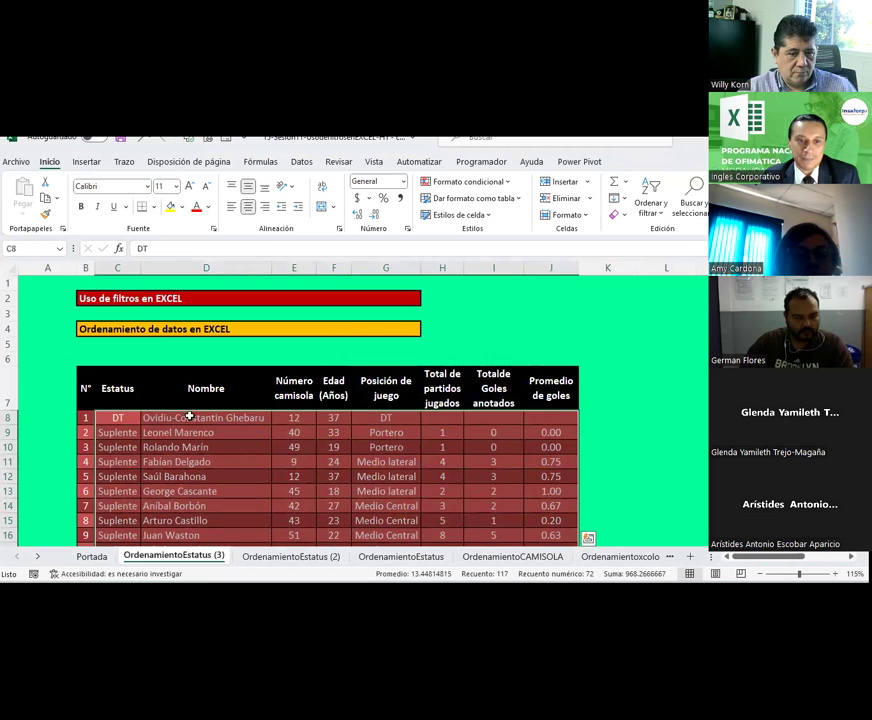
scroll(183, 408, "down", 2)
scroll(183, 408, "down", 4)
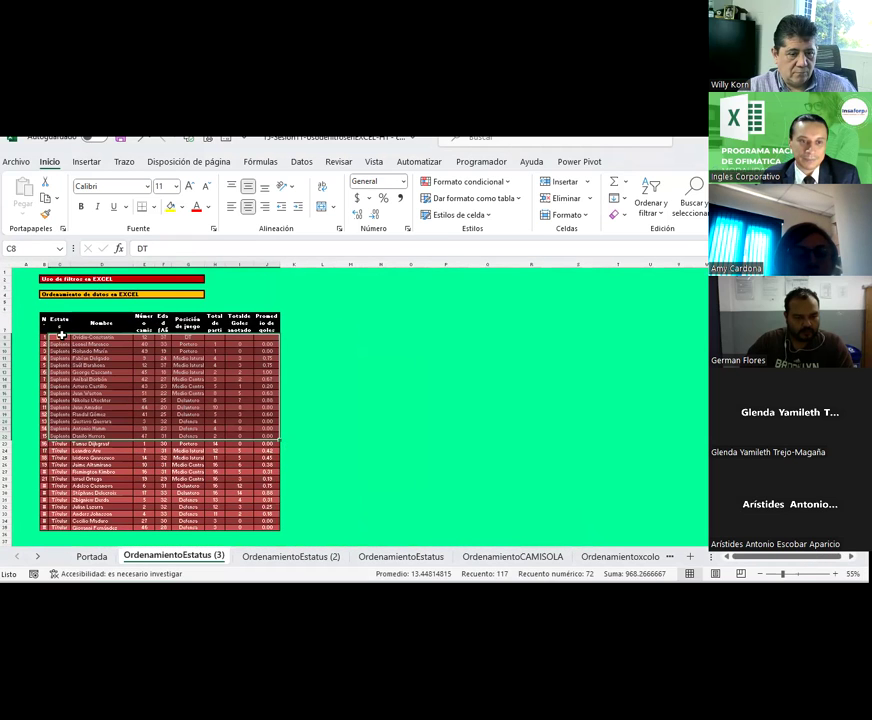
left_click_drag(63, 339, 69, 540)
scroll(48, 408, "down", 4)
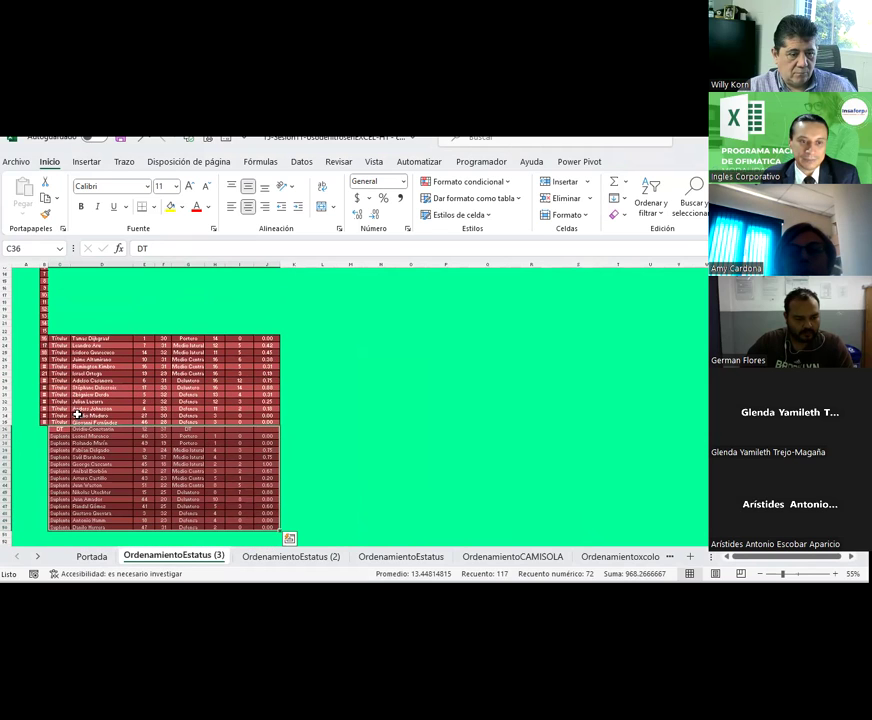
mouse_move(63, 427)
left_mouse_down()
mouse_move(269, 430)
mouse_move(260, 521)
left_mouse_up()
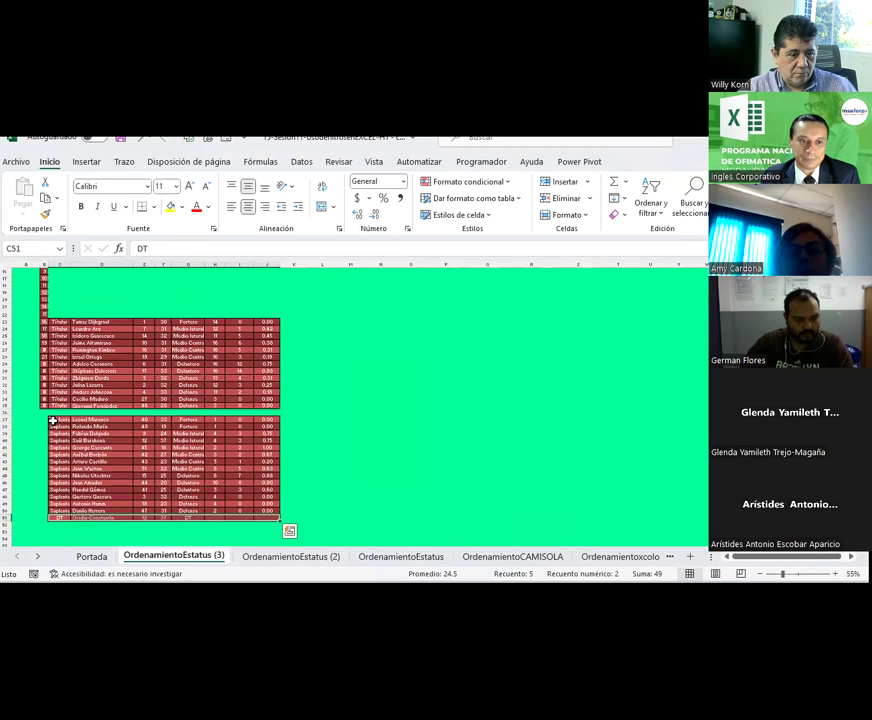
left_click_drag(53, 422, 262, 517)
left_click_drag(199, 443, 210, 421)
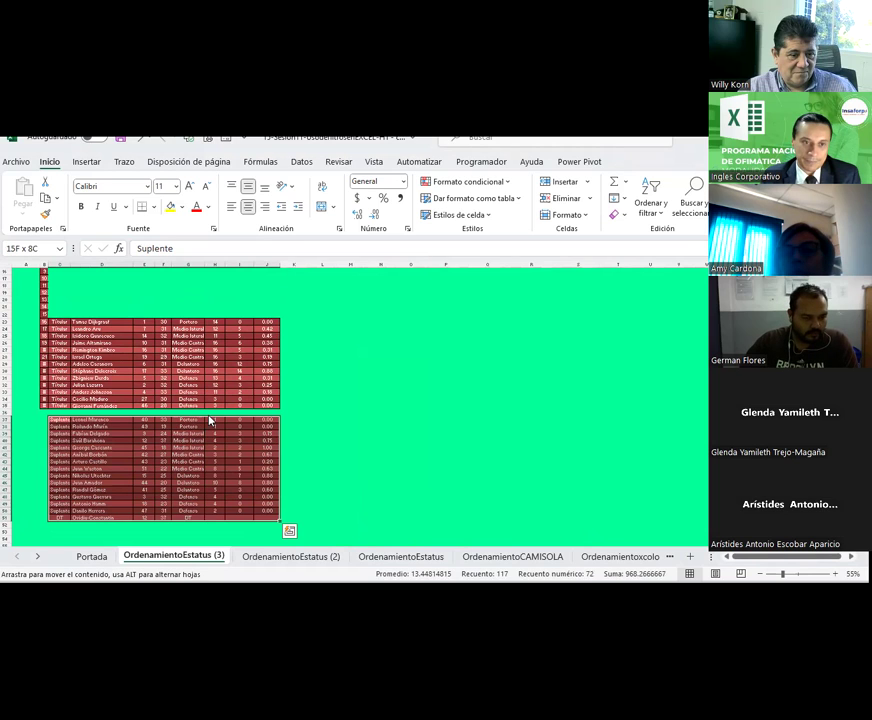
left_click_drag(210, 421, 214, 410)
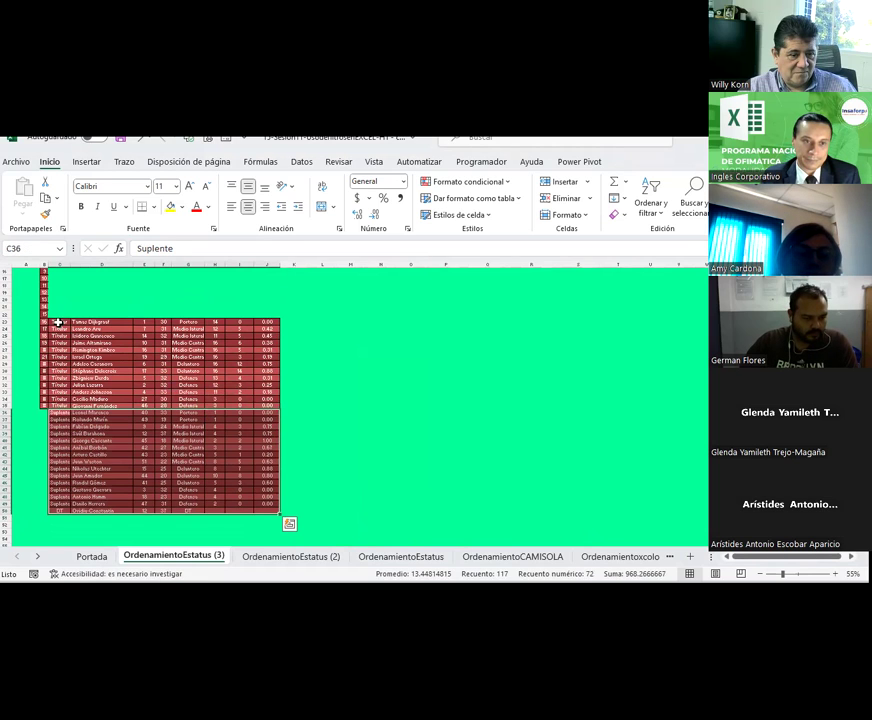
left_click_drag(59, 322, 263, 512)
scroll(178, 418, "up", 5)
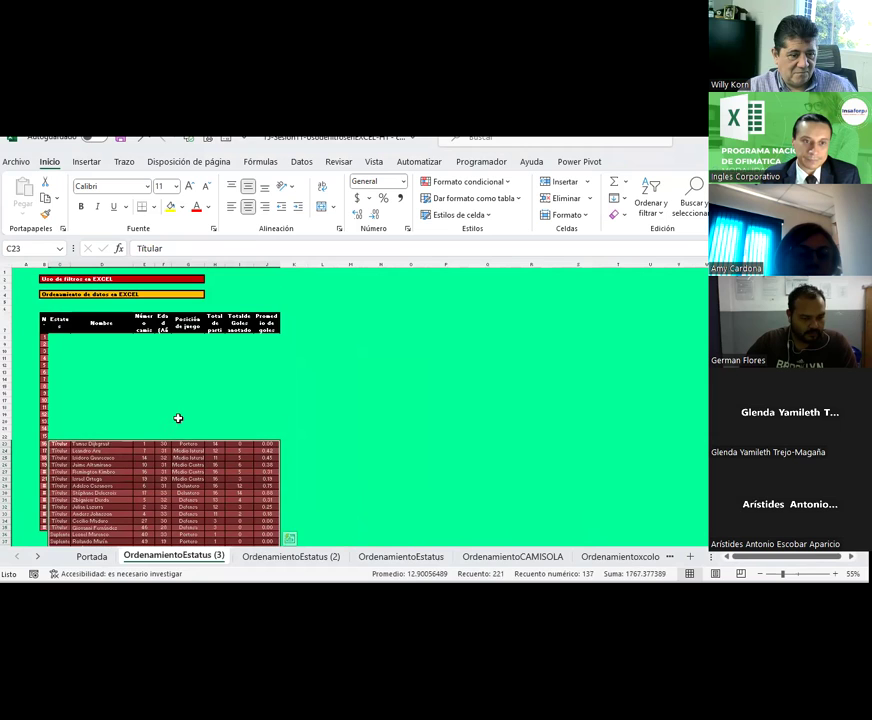
left_click_drag(101, 441, 104, 340)
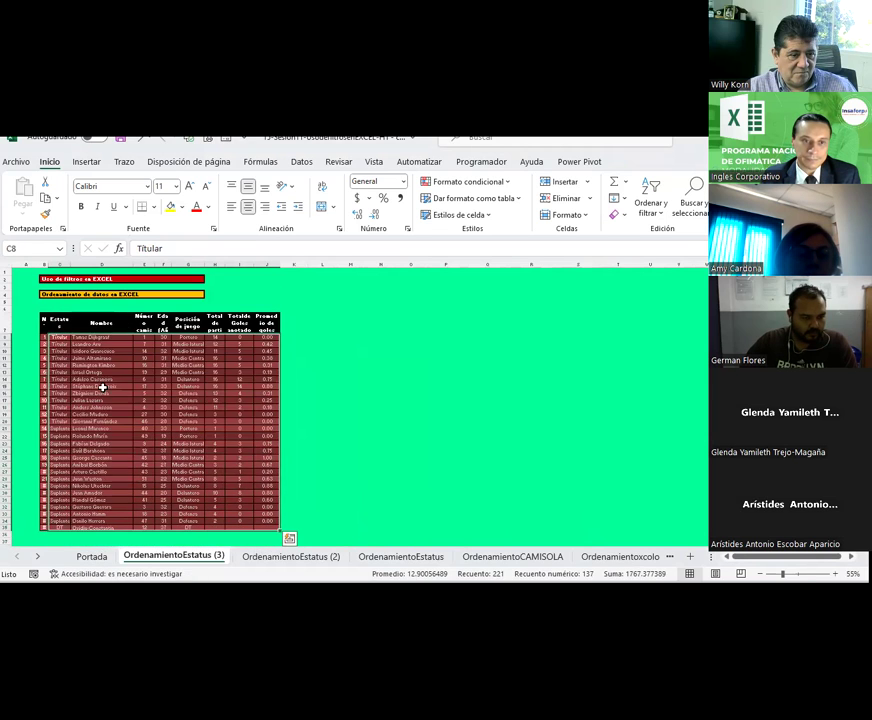
scroll(102, 387, "up", 5, "ctrl")
scroll(200, 340, "up", 1)
scroll(244, 370, "down", 2)
scroll(270, 450, "down", 3, "ctrl")
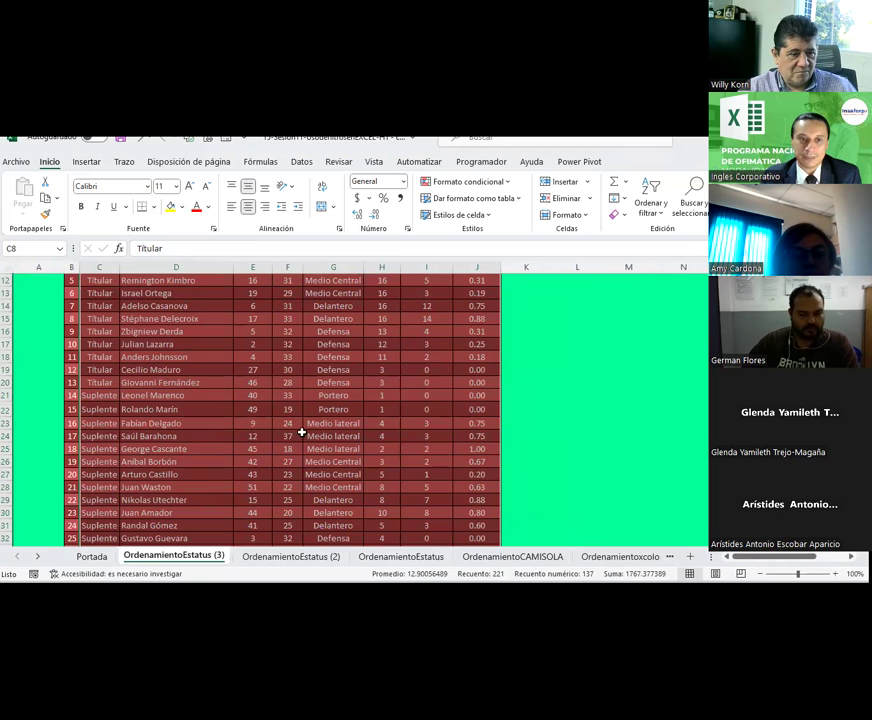
scroll(301, 432, "up", 2)
mouse_move(106, 308)
left_mouse_down()
mouse_move(468, 464)
mouse_move(468, 457)
left_mouse_up()
scroll(118, 398, "down", 3)
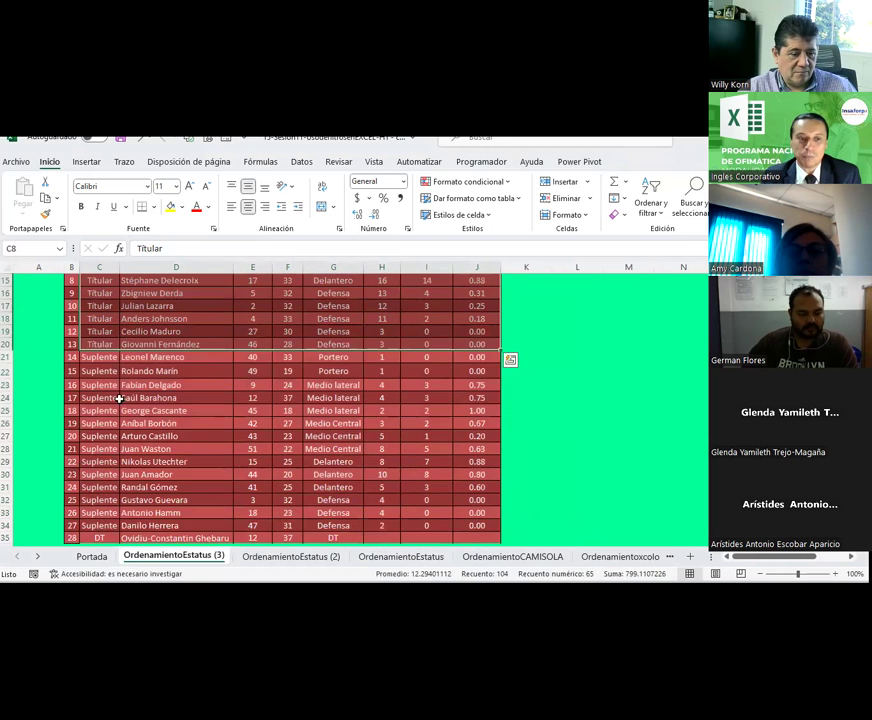
mouse_move(104, 361)
left_mouse_down()
mouse_move(424, 520)
mouse_move(473, 522)
mouse_move(470, 538)
left_mouse_up()
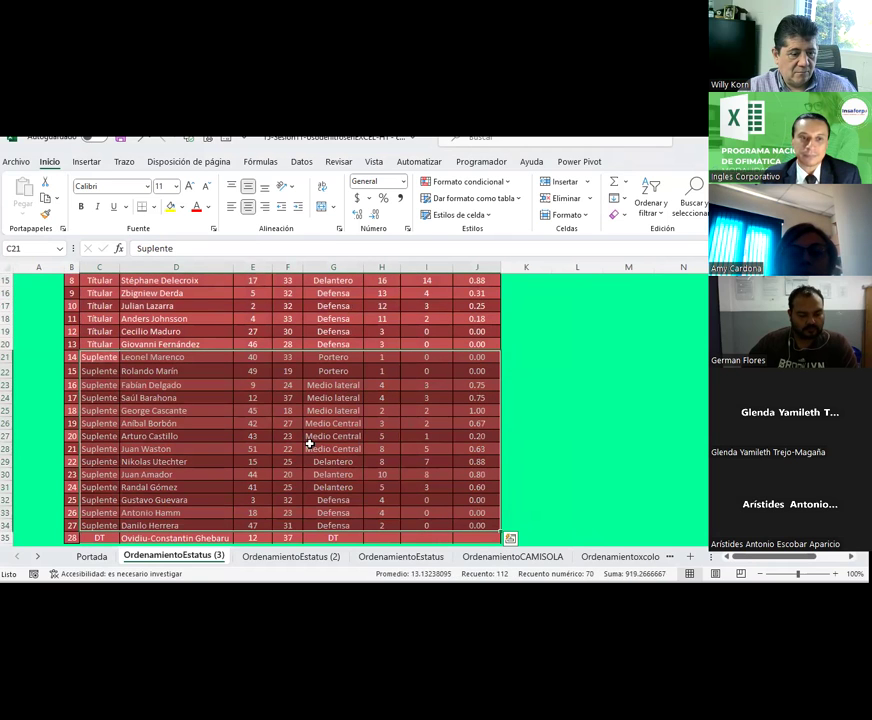
scroll(310, 441, "up", 1)
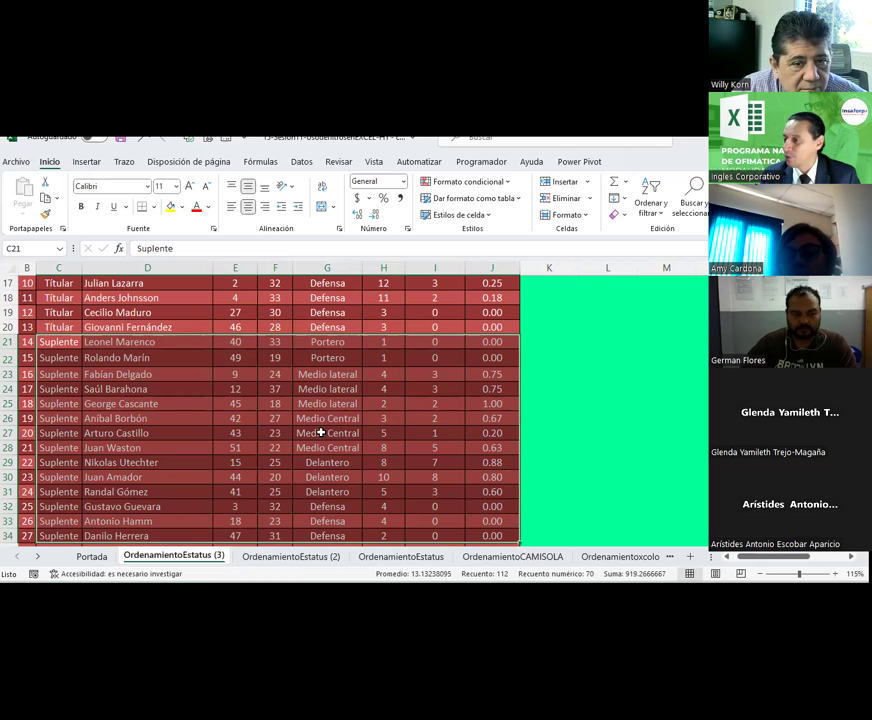
scroll(321, 432, "up", 1)
scroll(321, 432, "up", 2)
scroll(321, 432, "up", 1)
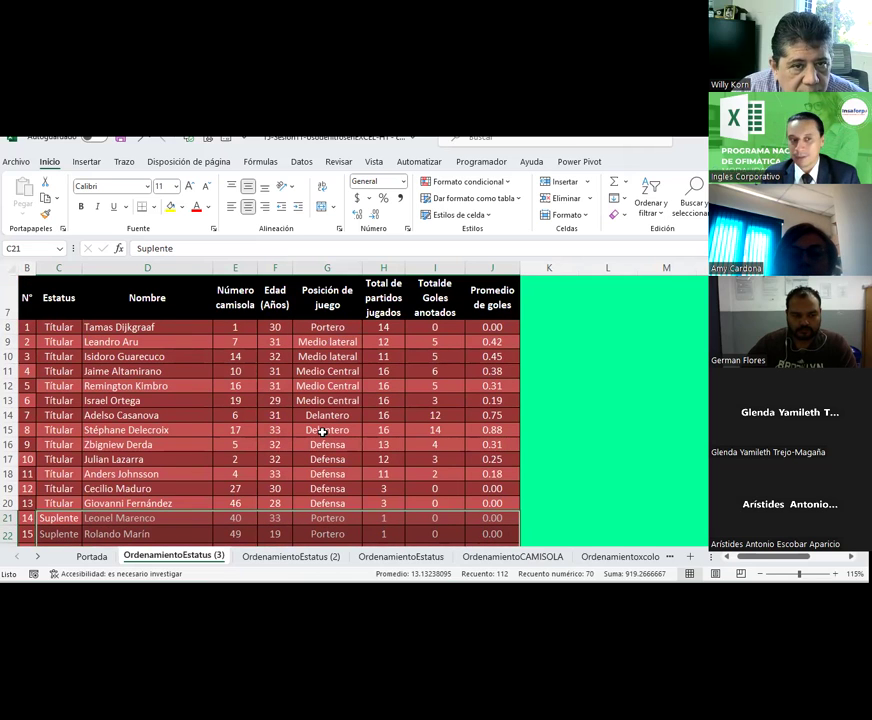
scroll(323, 432, "down", 1)
scroll(323, 432, "down", 1)
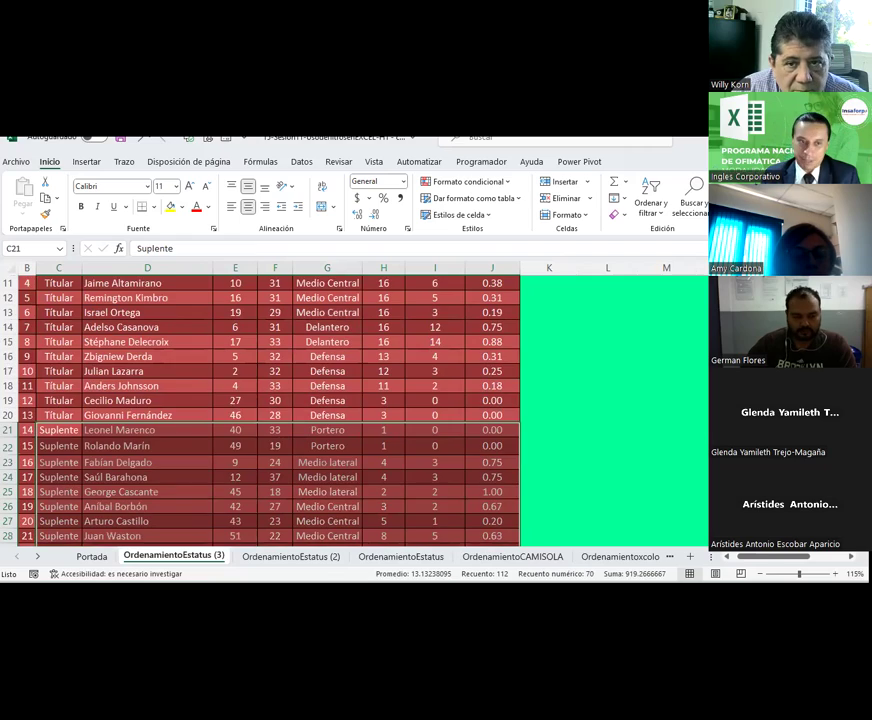
key("ctrl+Up")
key("ctrl+shift+End")
scroll(186, 454, "down", 1, "ctrl")
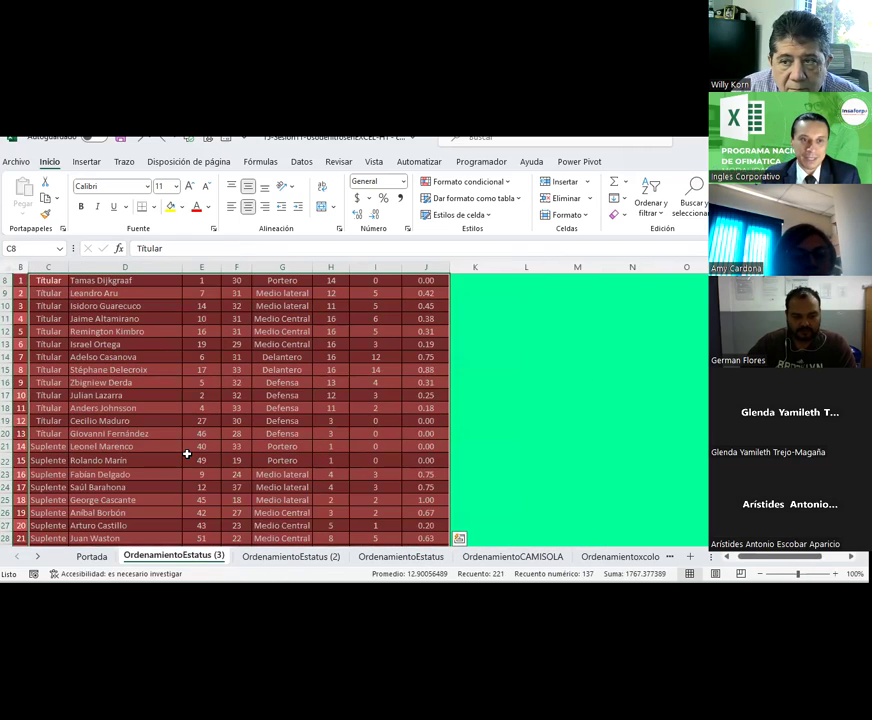
scroll(186, 454, "down", 2, "ctrl")
scroll(181, 448, "down", 1, "ctrl")
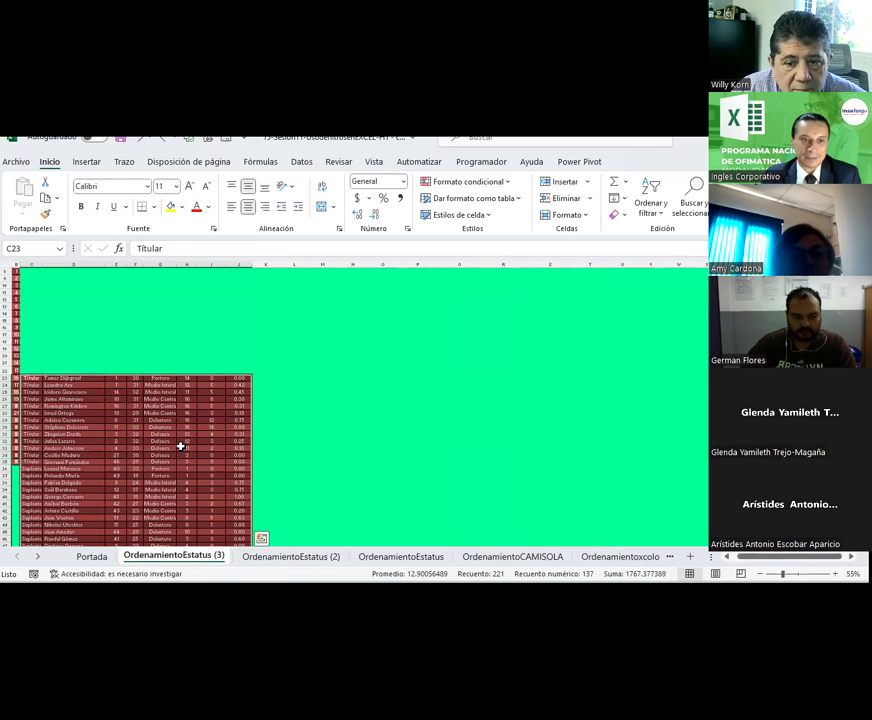
key("ctrl+z")
key("ctrl+z")
key("ctrl+z")
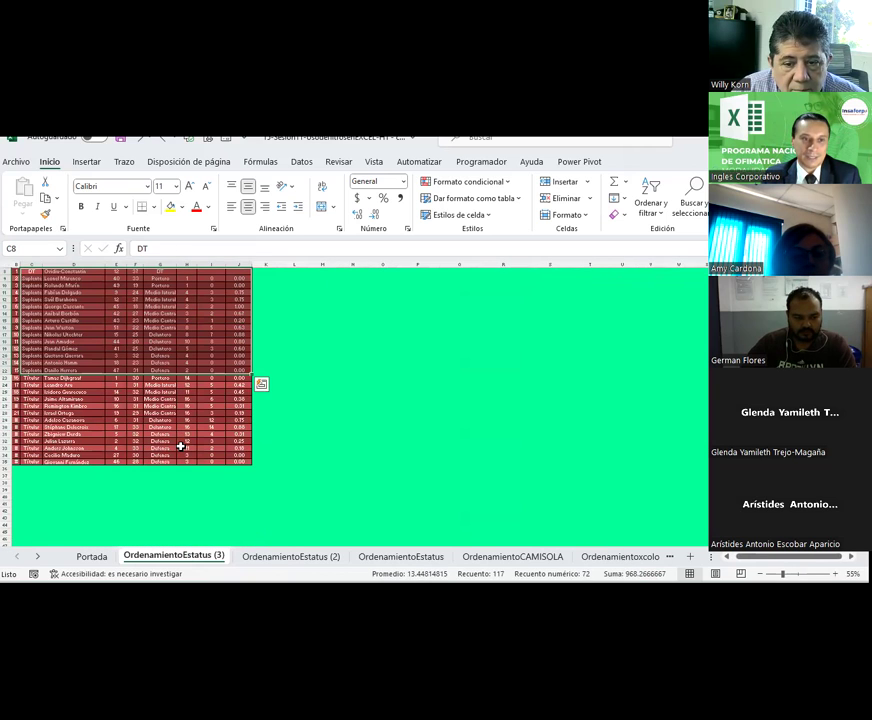
scroll(117, 440, "up", 2, "ctrl")
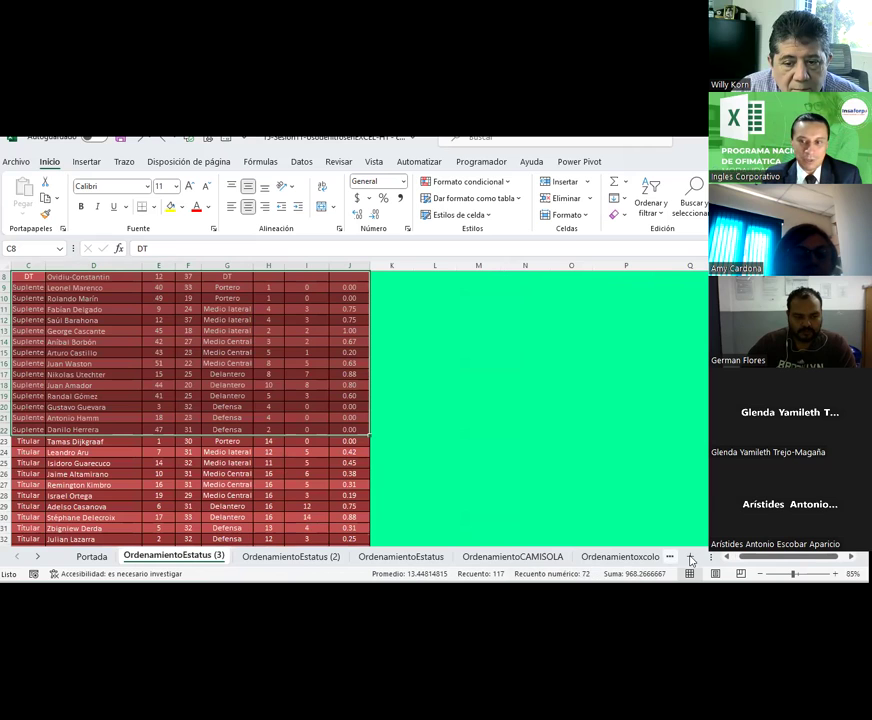
scroll(727, 559, "left", 2)
left_click(355, 429)
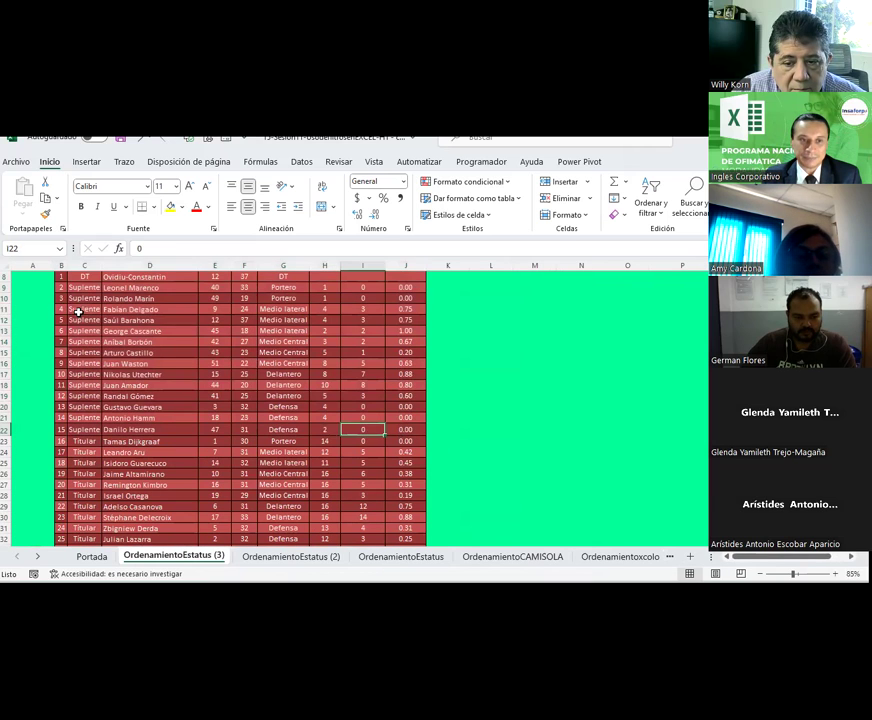
scroll(78, 312, "up", 1)
mouse_move(80, 310)
left_mouse_down()
mouse_move(418, 537)
mouse_move(408, 519)
left_mouse_up()
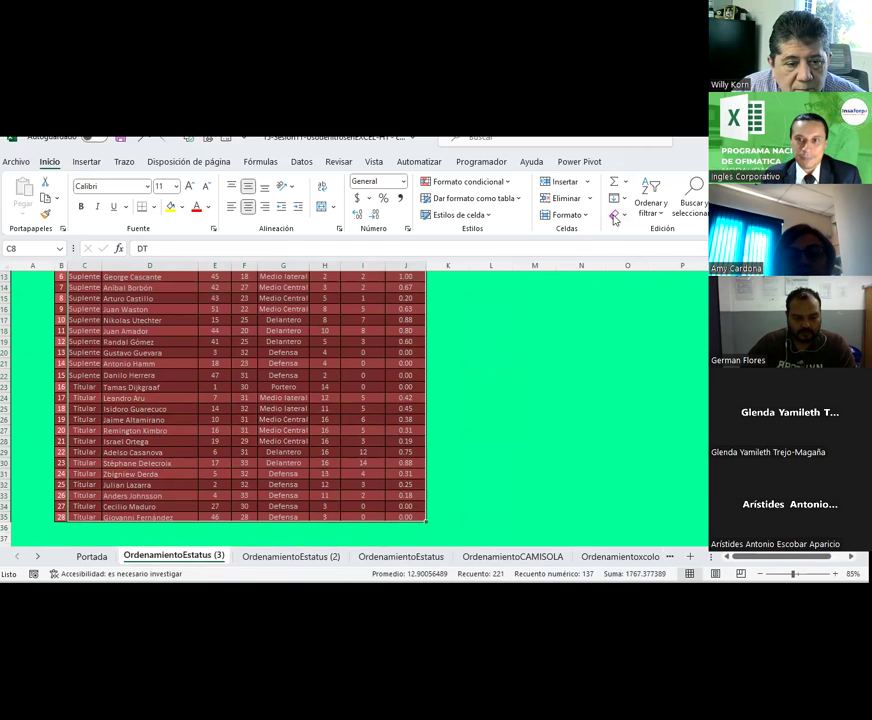
Custom-sort the roster by Estatus, Z to A, so Titular players come first
left_click(651, 200)
left_click(674, 265)
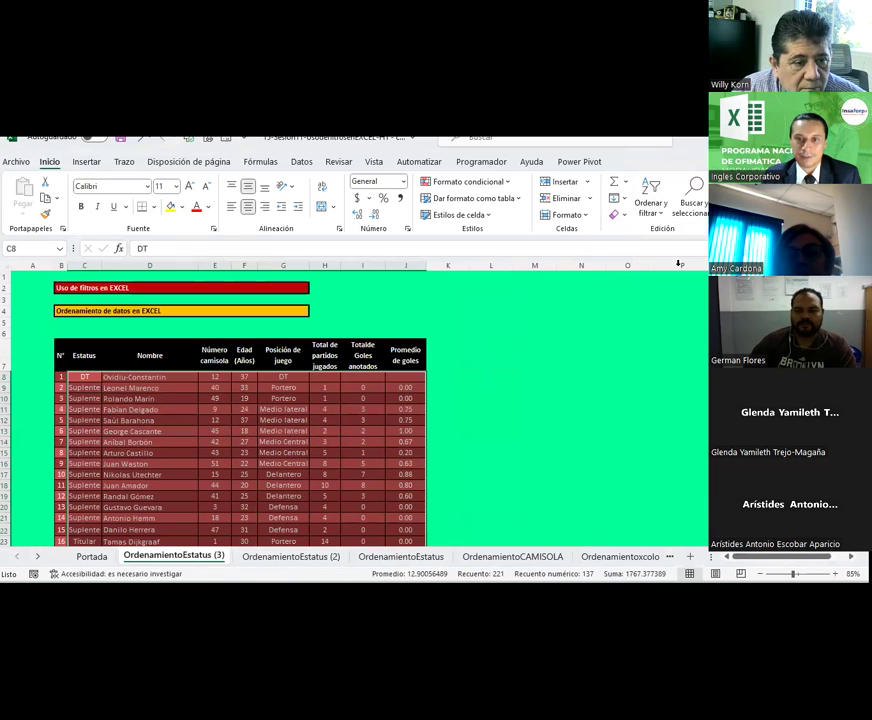
left_click(466, 229)
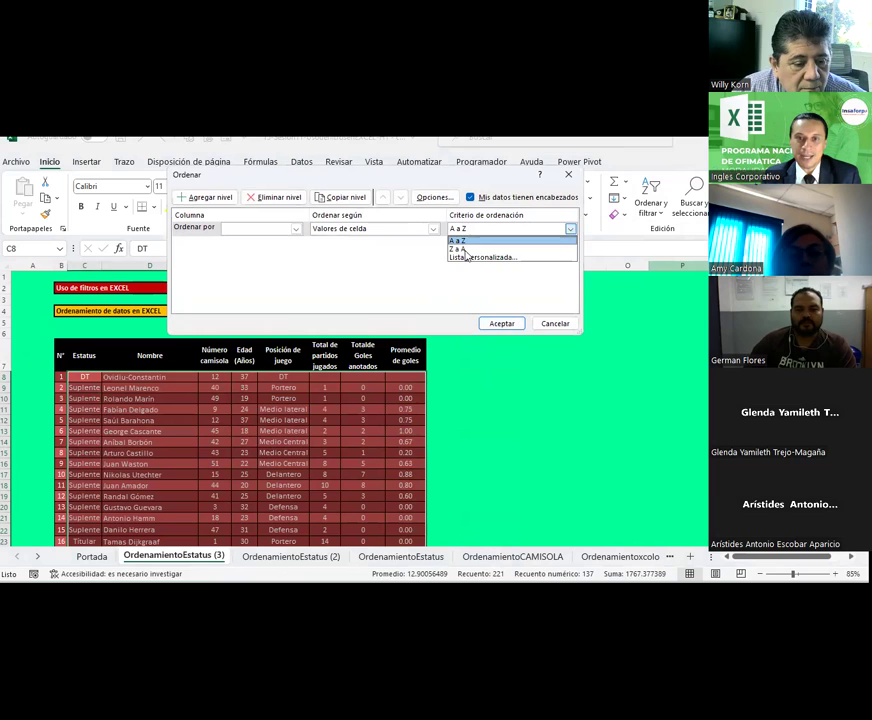
left_click(466, 249)
left_click(502, 324)
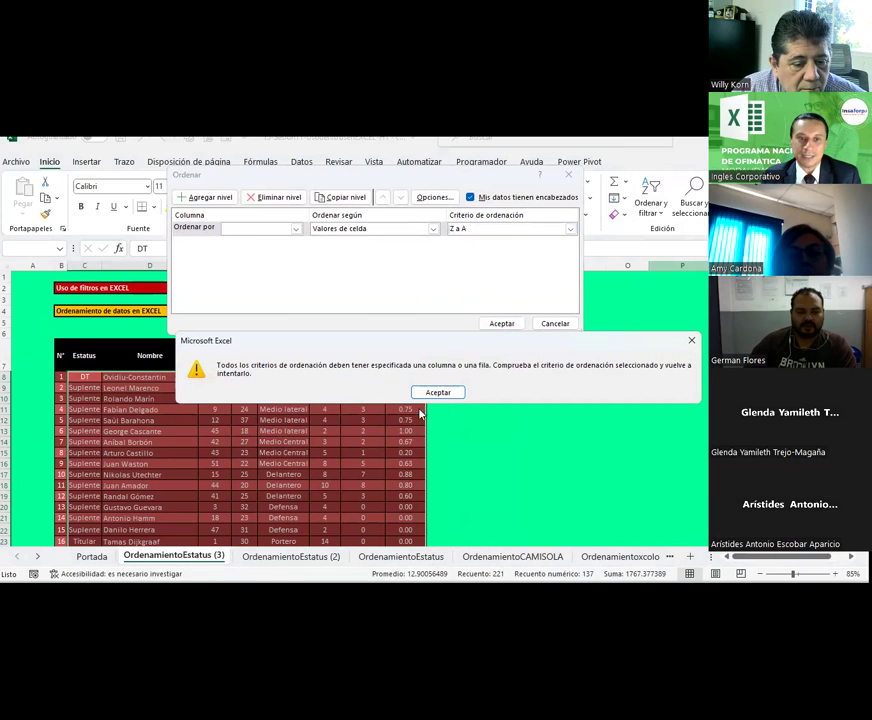
left_click(450, 397)
left_click(296, 229)
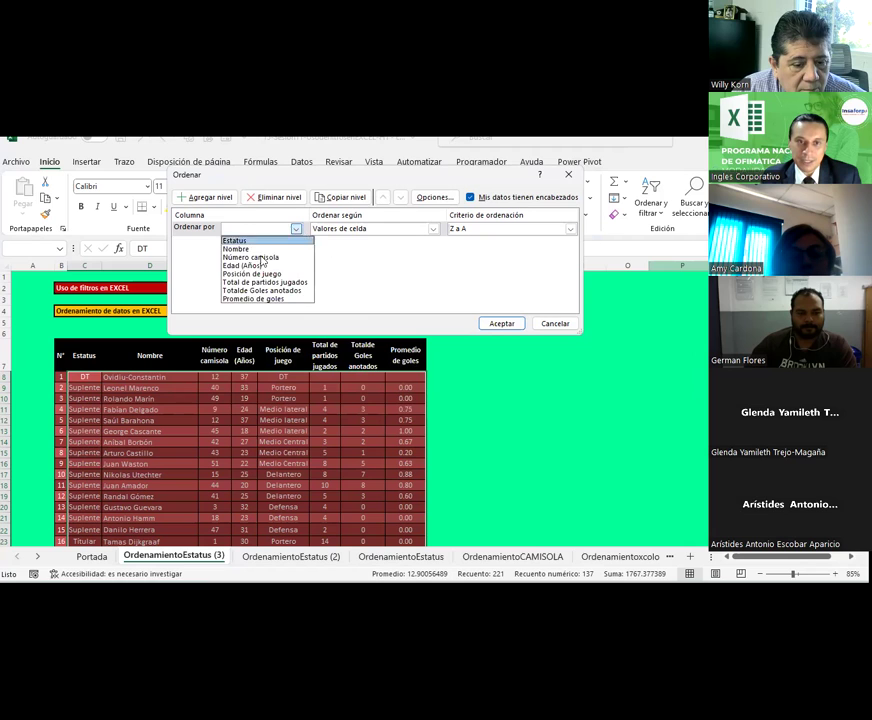
left_click(234, 240)
left_click(501, 323)
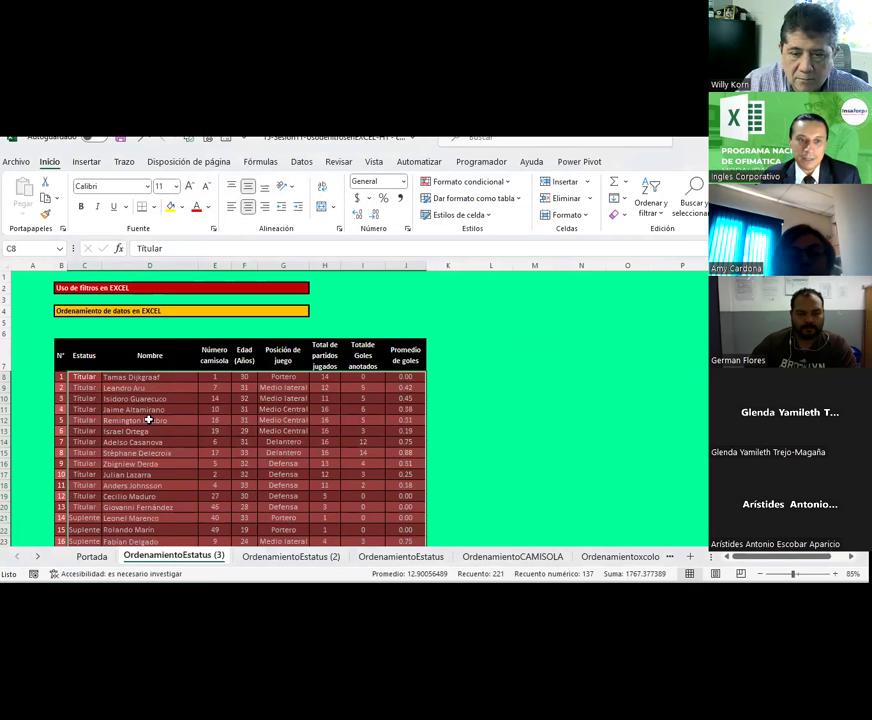
Bring the N° and Estatus columns into view and check the Titular rows at the top
left_click(148, 420)
scroll(146, 418, "up", 2, "ctrl")
scroll(146, 418, "up", 1, "ctrl")
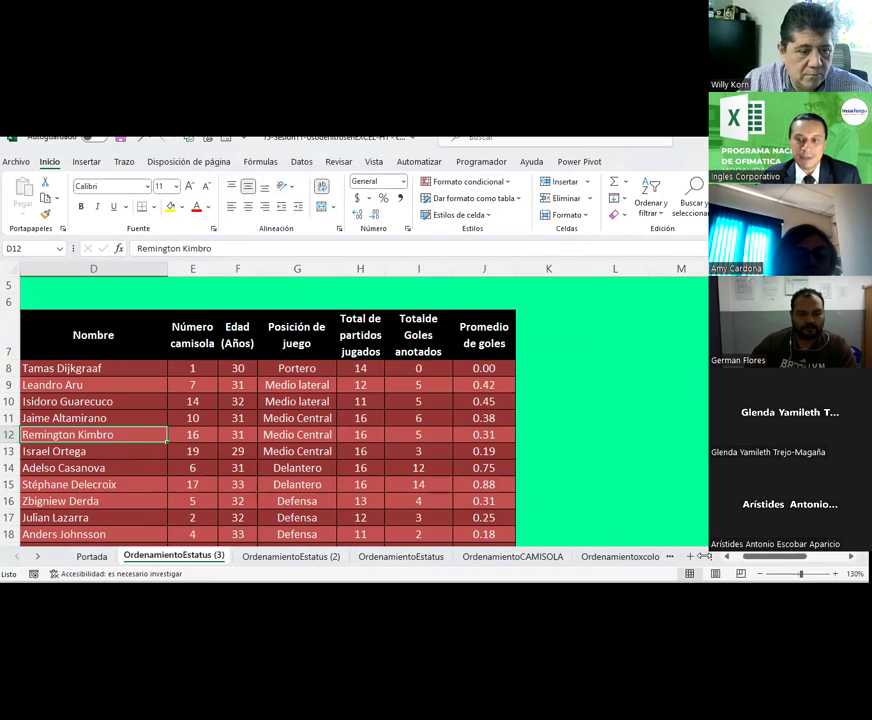
left_click(728, 557)
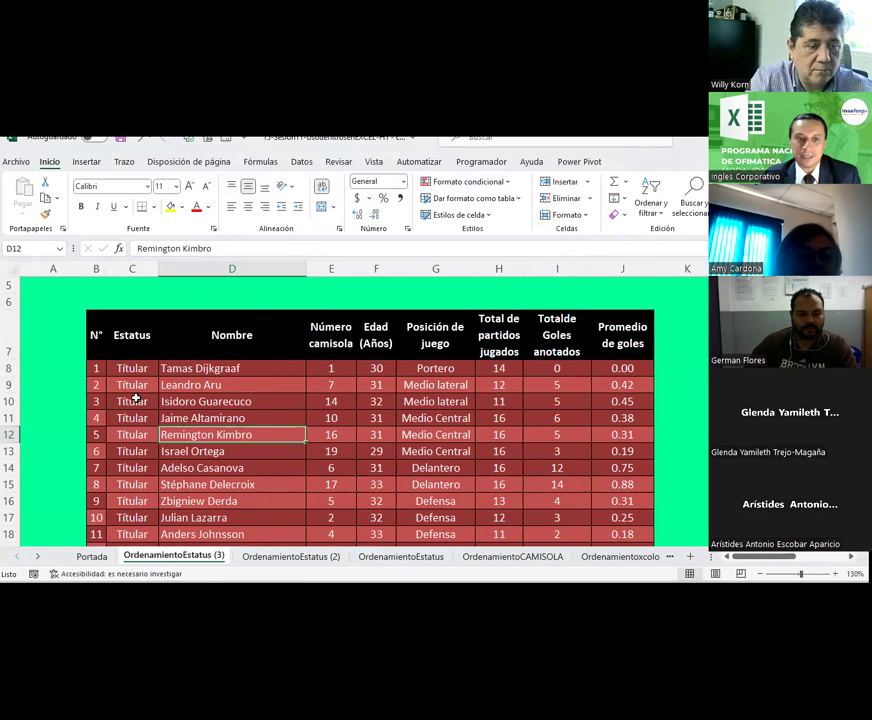
left_click(132, 401)
scroll(133, 398, "down", 1)
scroll(133, 397, "down", 2)
scroll(135, 395, "down", 1)
Scroll through the Suplente rows down to the DT row, then back to the top
left_click(136, 393)
scroll(136, 395, "down", 3)
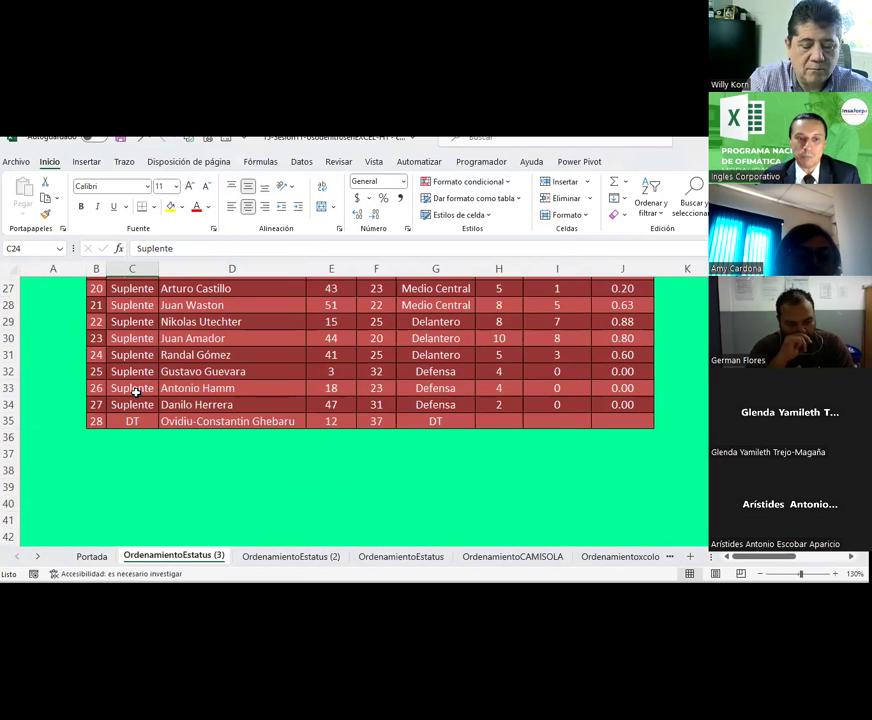
left_click(139, 421)
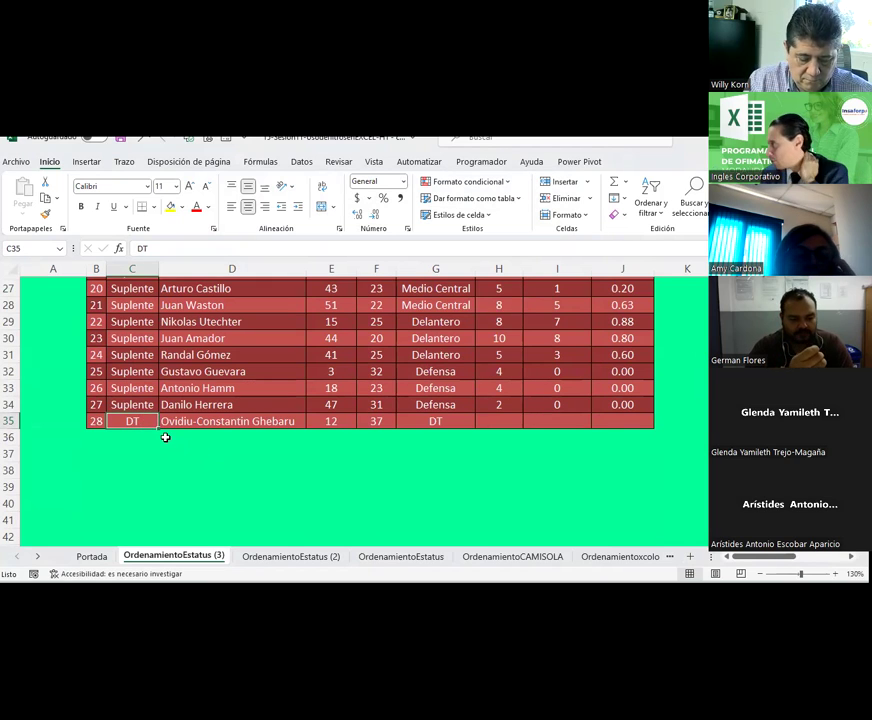
scroll(168, 433, "up", 2)
scroll(168, 433, "up", 1)
scroll(168, 433, "up", 2)
scroll(170, 430, "up", 1)
scroll(170, 431, "up", 1)
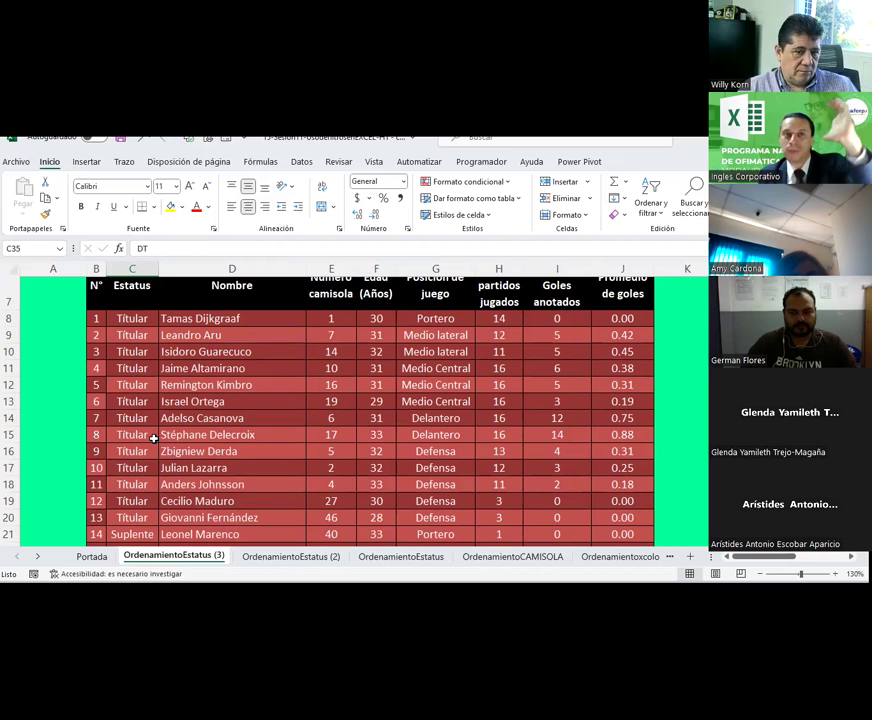
Prefix the first Estatus value in C8 with 1 so it reads 1Titular
double_click(114, 318)
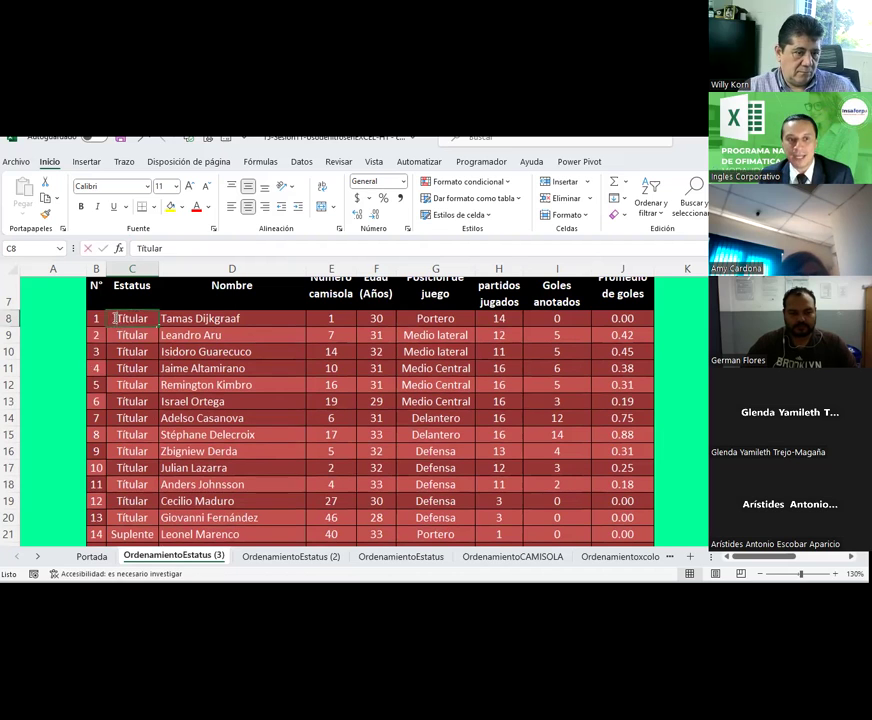
type("1")
left_click(113, 331)
double_click(114, 335)
type("1")
left_click(121, 364)
double_click(116, 318)
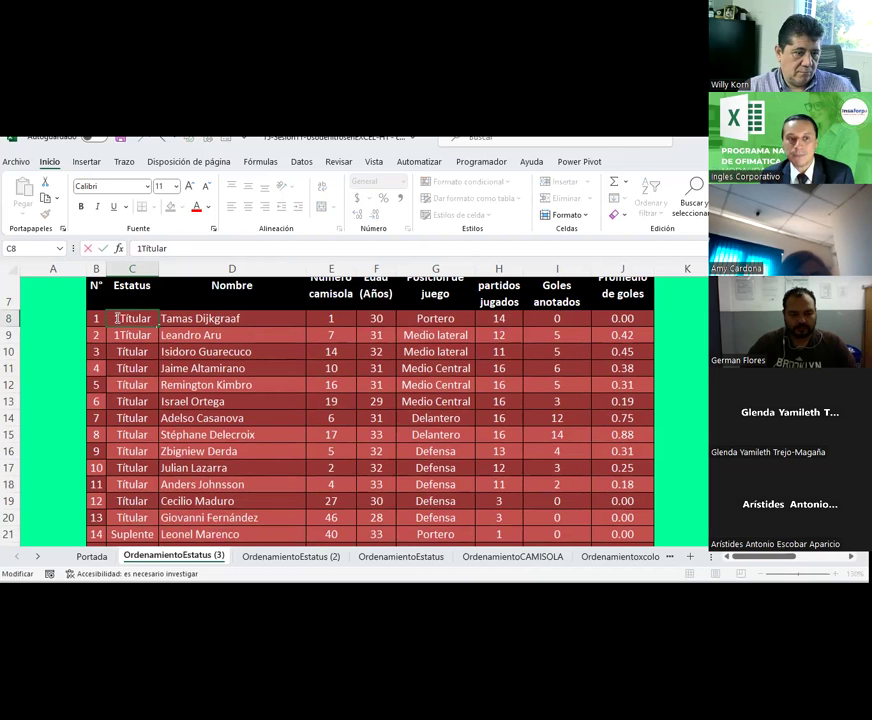
left_click(207, 208)
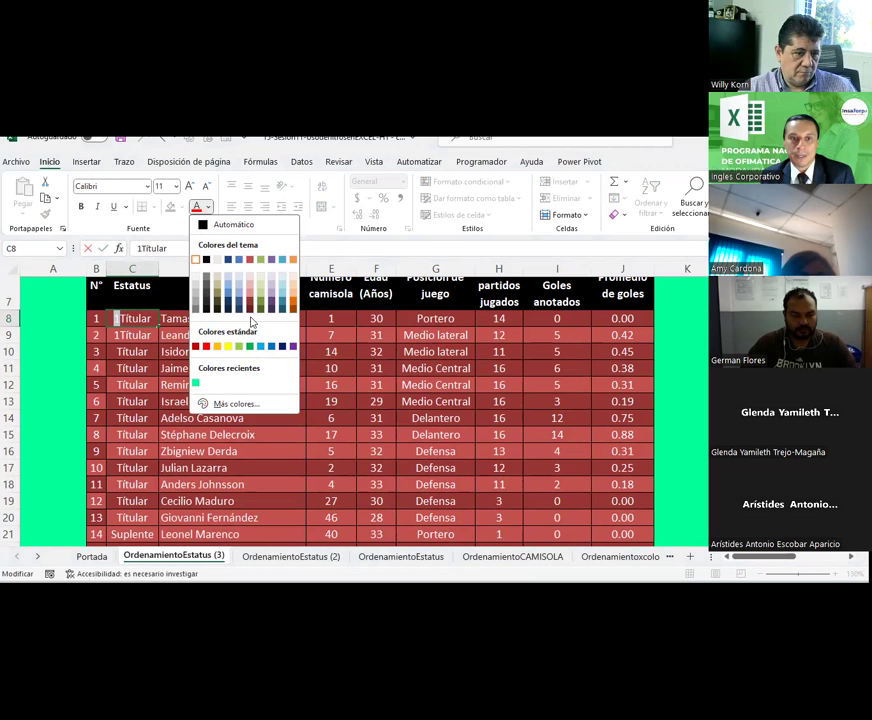
key("Escape")
left_click(261, 400)
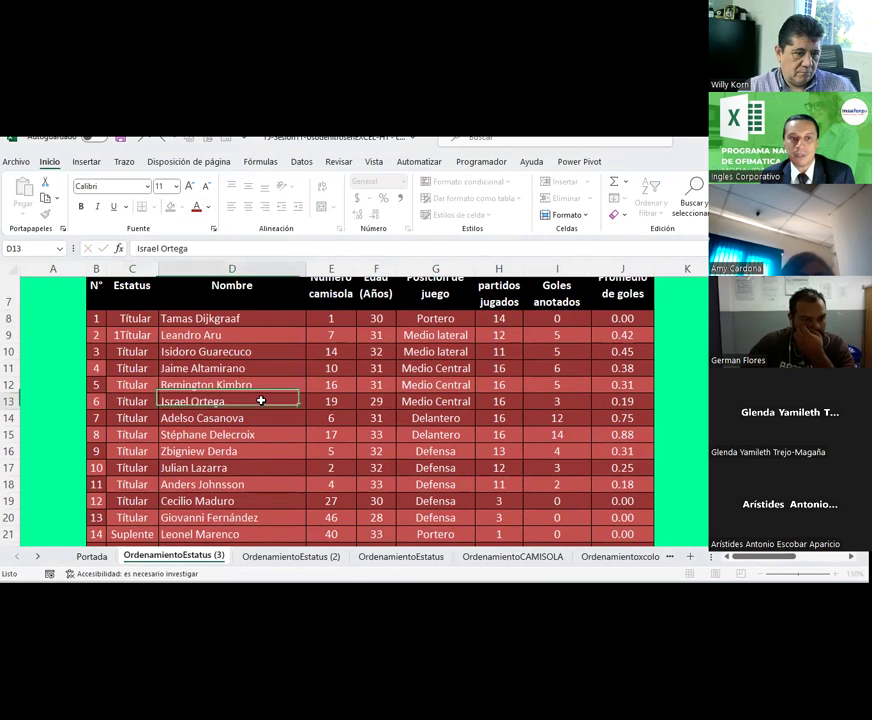
Copy 1Titular into all the remaining Titular rows of column C
left_click(119, 322)
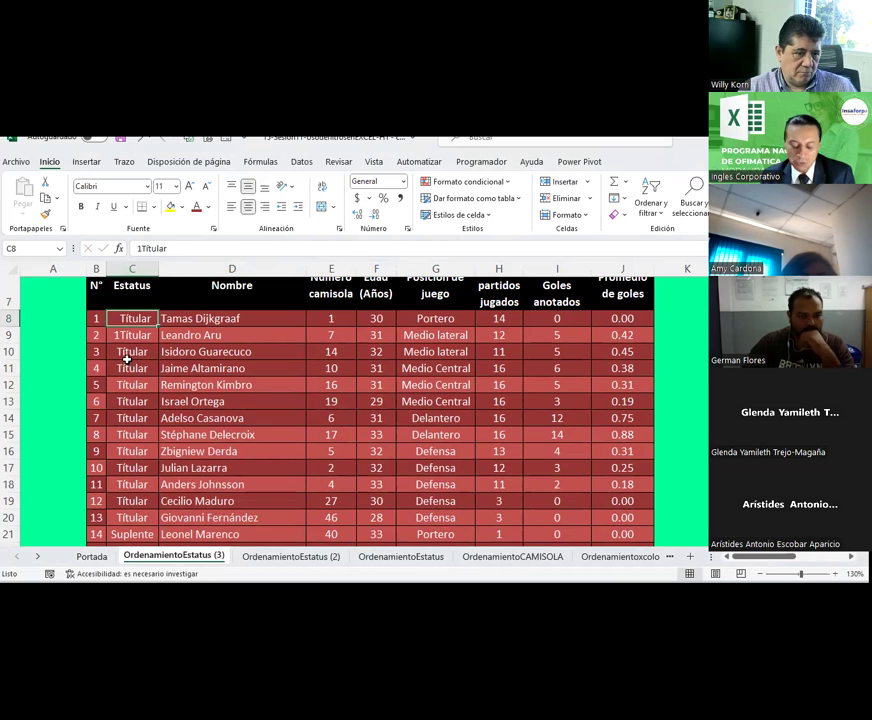
key("ctrl+c")
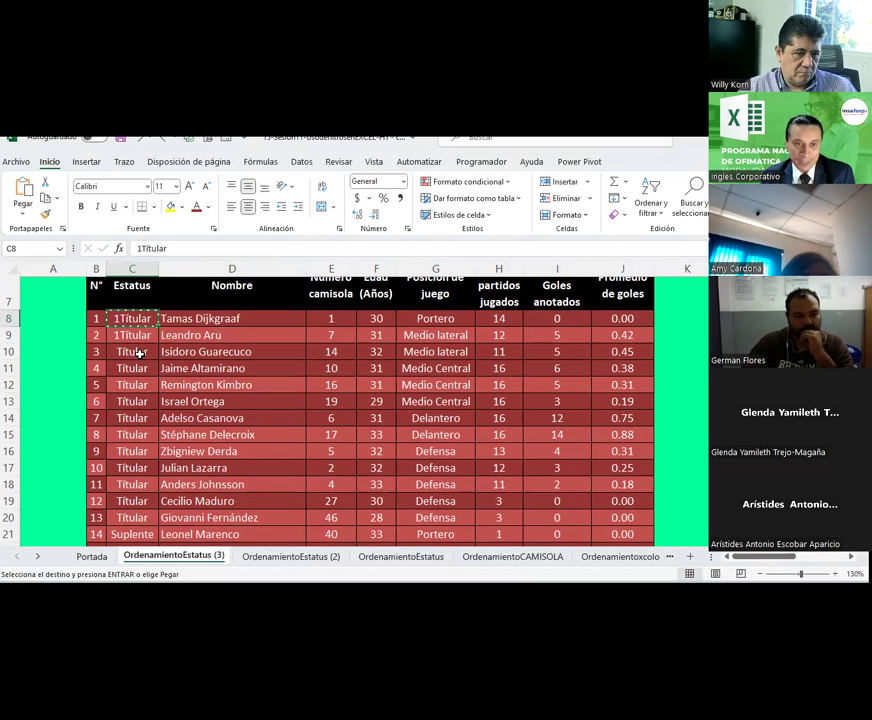
left_click_drag(141, 363, 136, 528)
right_click(136, 528)
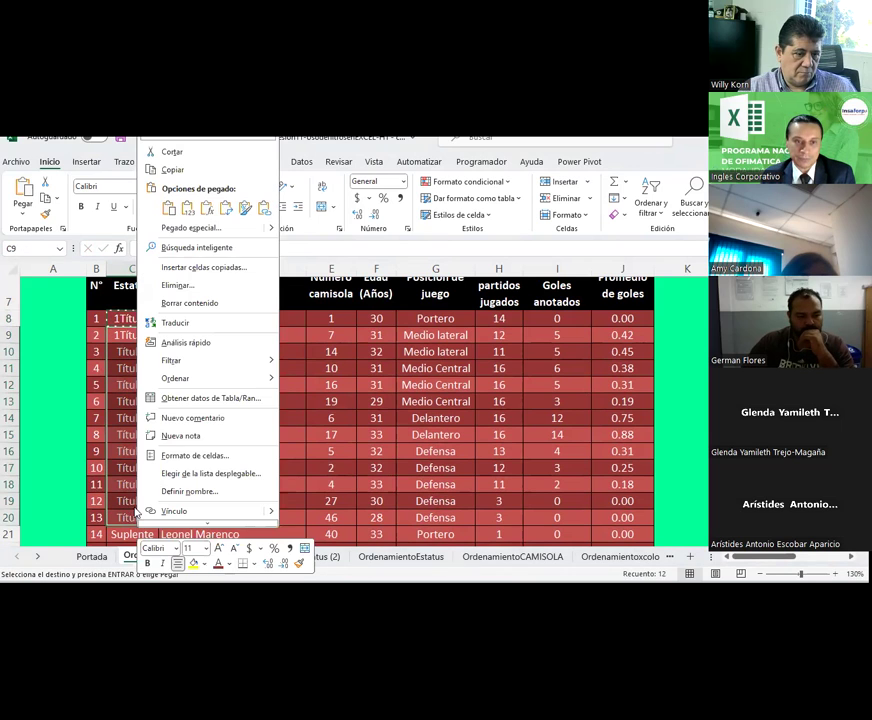
left_click(169, 207)
Change C21 to 2Suplente and C35 to 3DT
scroll(185, 370, "down", 2)
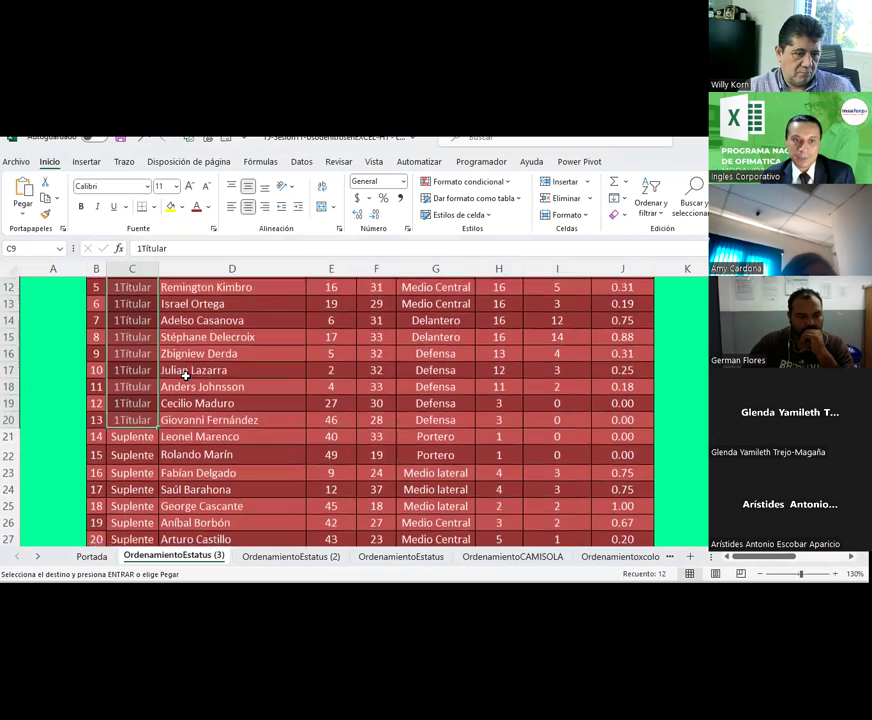
scroll(134, 396, "down", 1)
left_click(106, 385)
double_click(106, 385)
type("2")
left_click(135, 421)
scroll(137, 433, "down", 2)
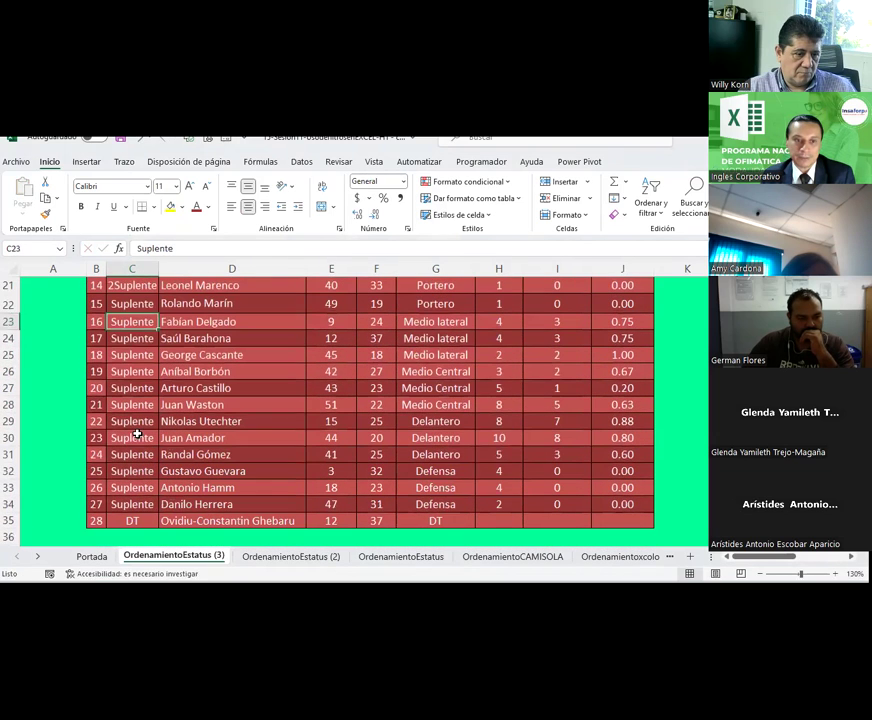
left_click(126, 521)
double_click(126, 521)
type("3")
left_click(232, 504)
Copy 2Suplente into the remaining Suplente rows
scroll(116, 342, "up", 1)
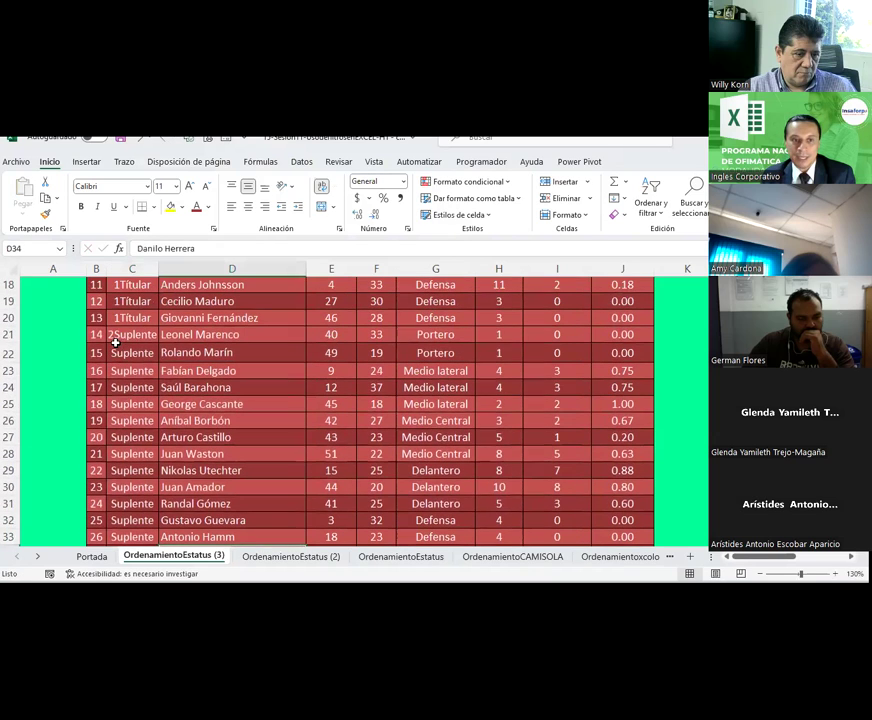
left_click(116, 336)
key("ctrl+c")
mouse_move(132, 353)
left_mouse_down()
mouse_move(147, 546)
mouse_move(146, 510)
left_mouse_up()
key("ctrl+v")
left_click(185, 432)
Select the roster range from C8 to J35
scroll(185, 432, "up", 4)
scroll(165, 338, "up", 1)
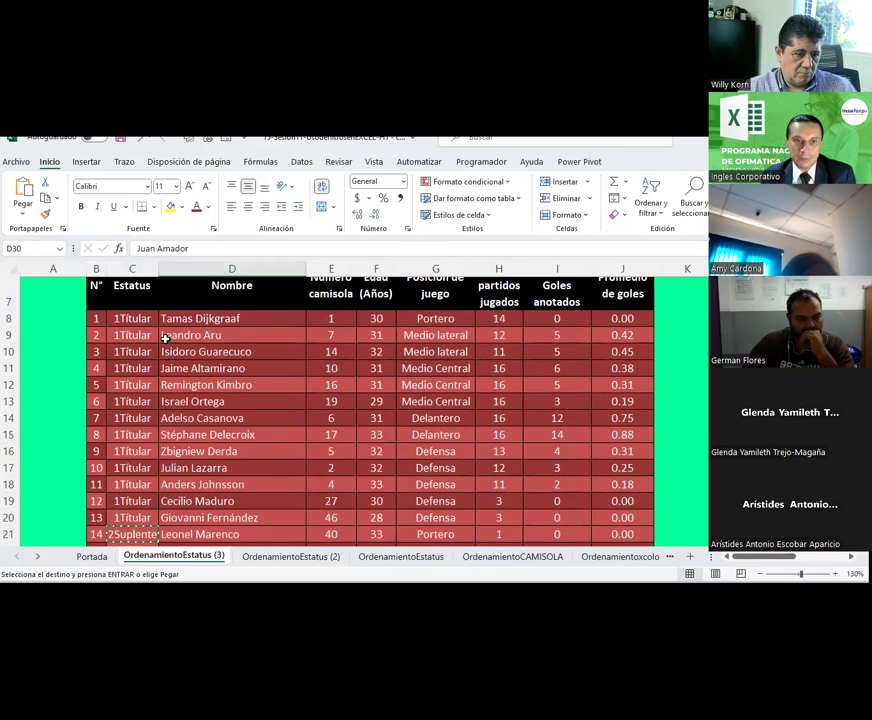
mouse_move(144, 318)
left_mouse_down()
mouse_move(609, 529)
mouse_move(611, 521)
left_mouse_up()
Custom-sort the roster by Estatus with criterion A to Z
left_click(651, 205)
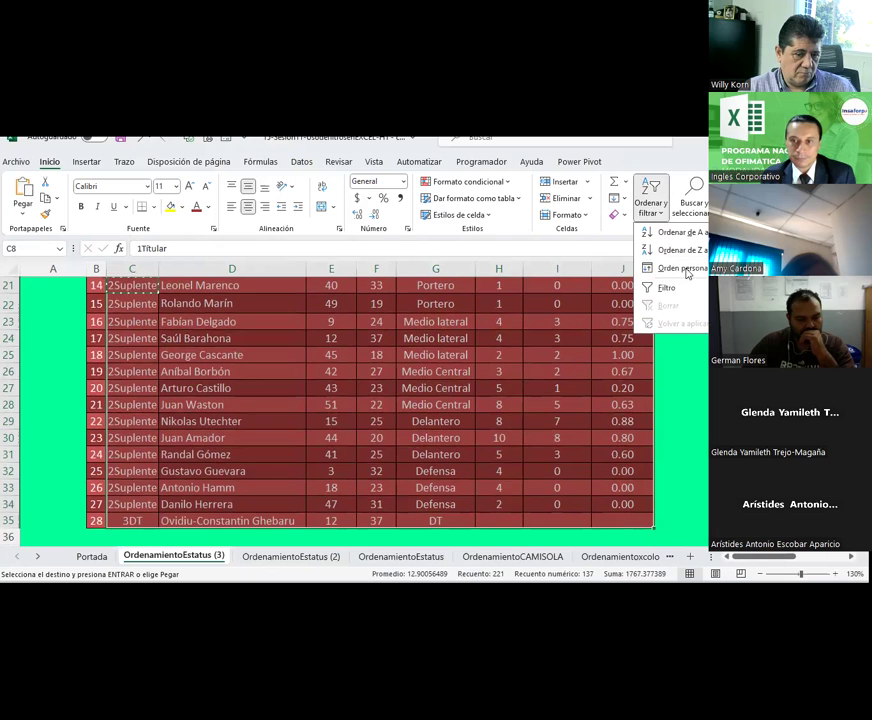
left_click(686, 268)
left_click(295, 229)
left_click(280, 238)
left_click(456, 229)
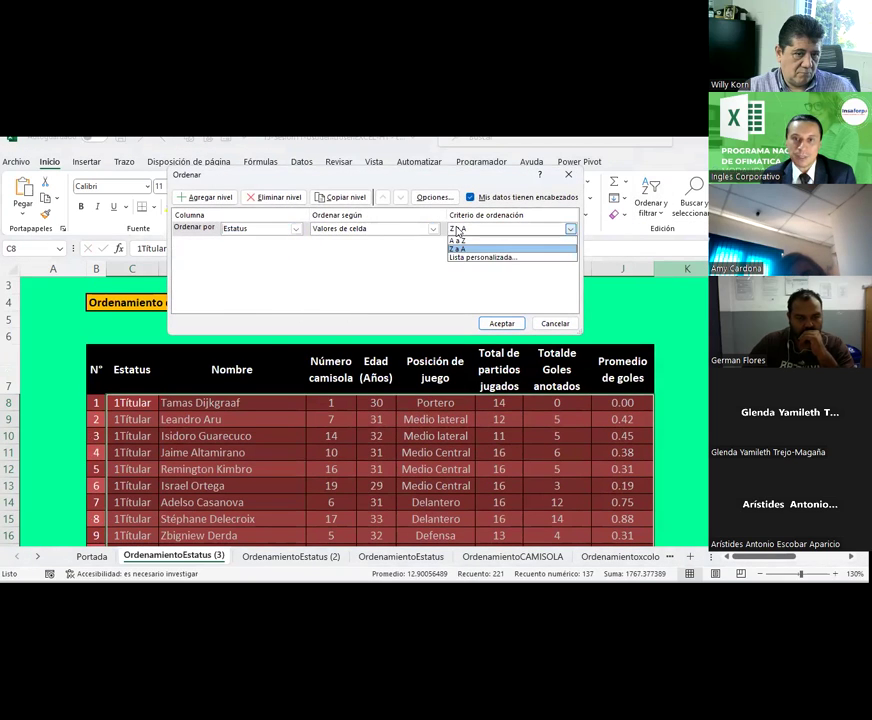
left_click(458, 242)
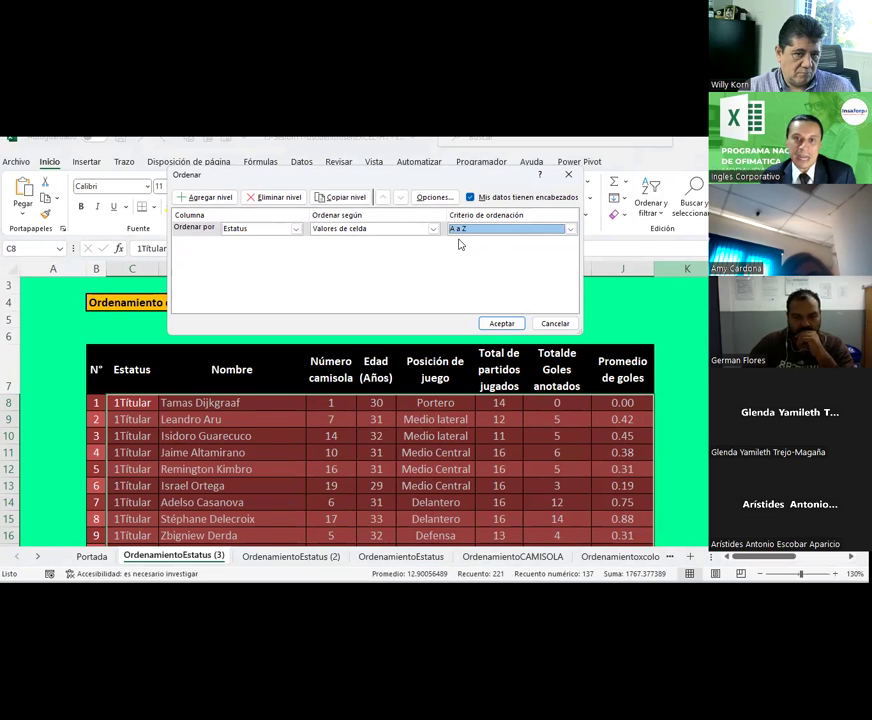
left_click(502, 324)
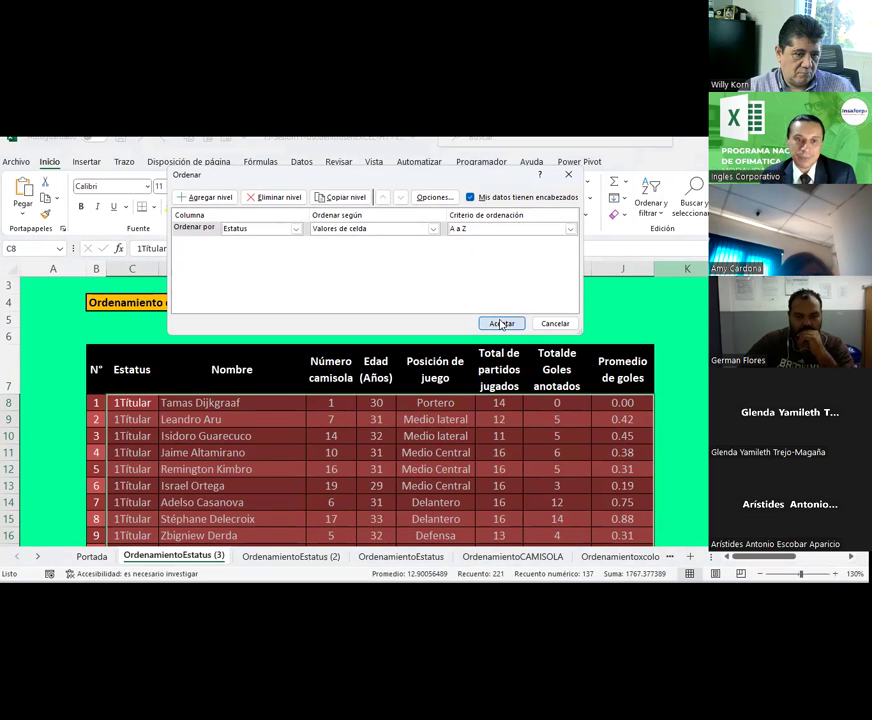
Scroll through the re-sorted roster to check the 1Titular, 2Suplente, 3DT order
left_click(222, 414)
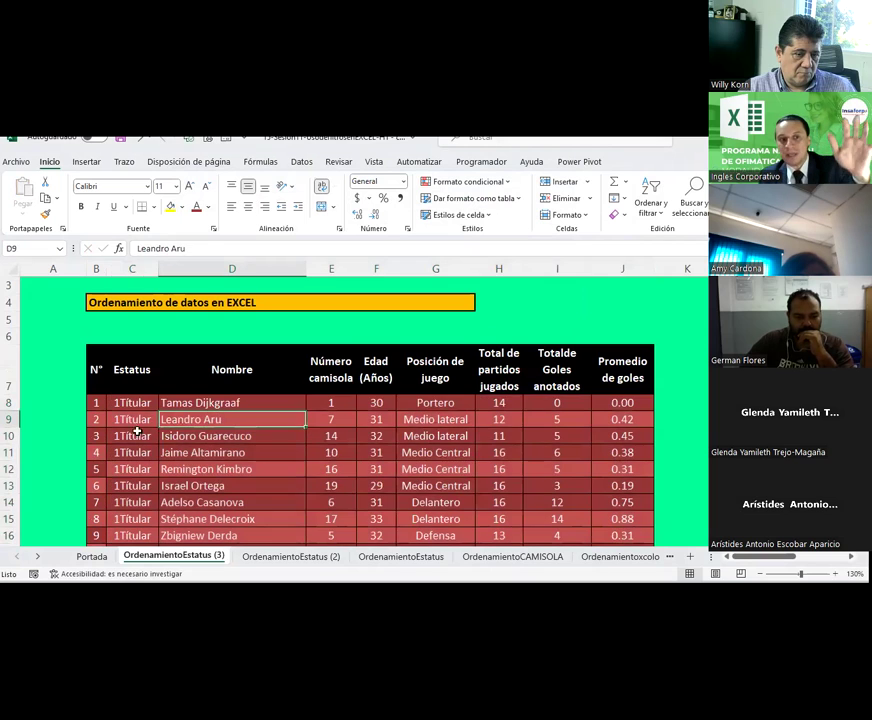
left_click(121, 407)
scroll(121, 420, "down", 2)
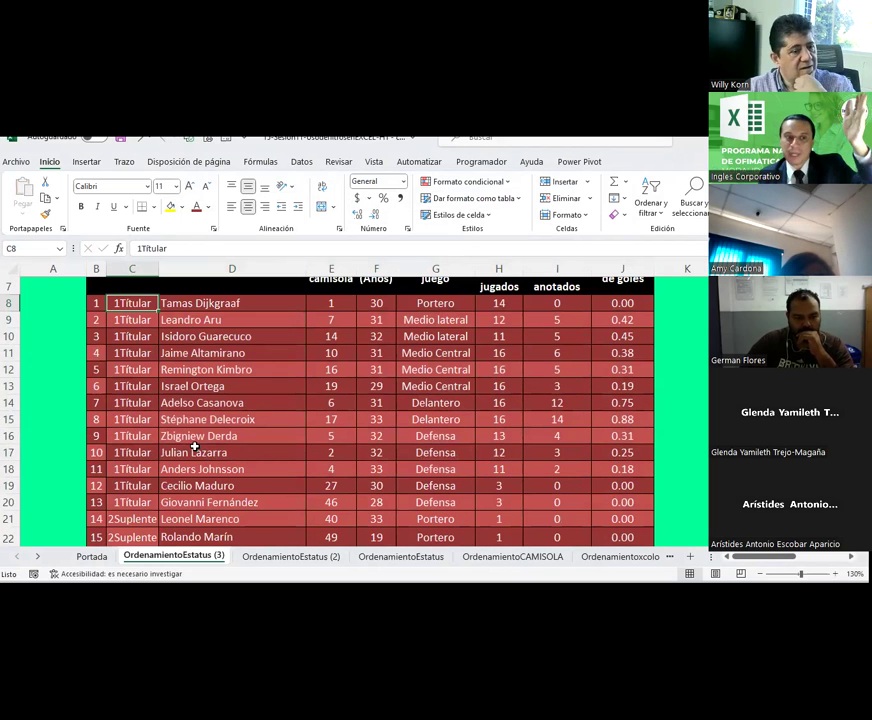
scroll(196, 442, "down", 2)
scroll(196, 442, "down", 3)
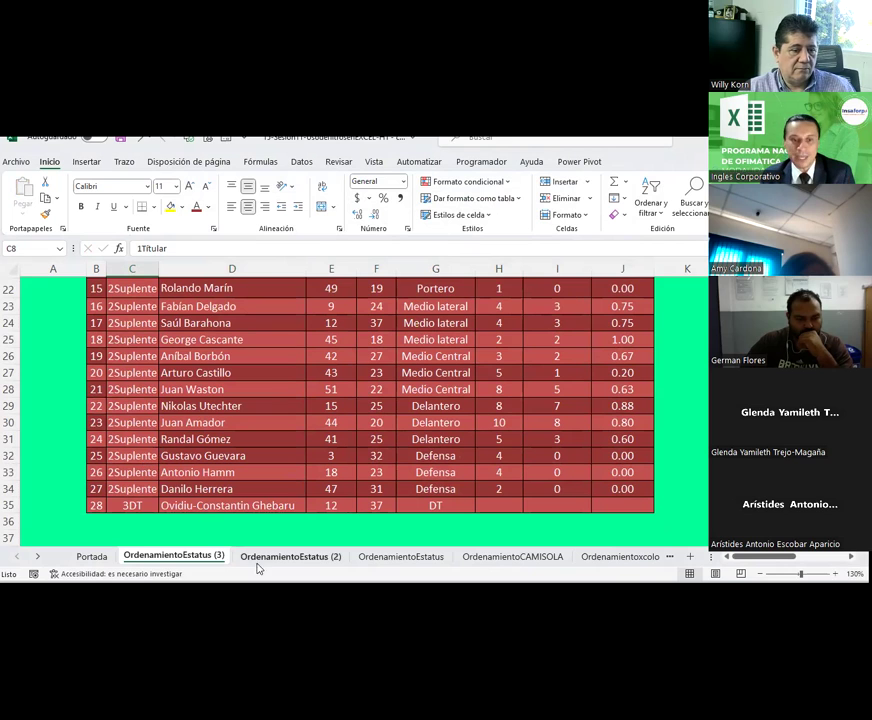
scroll(258, 455, "up", 2)
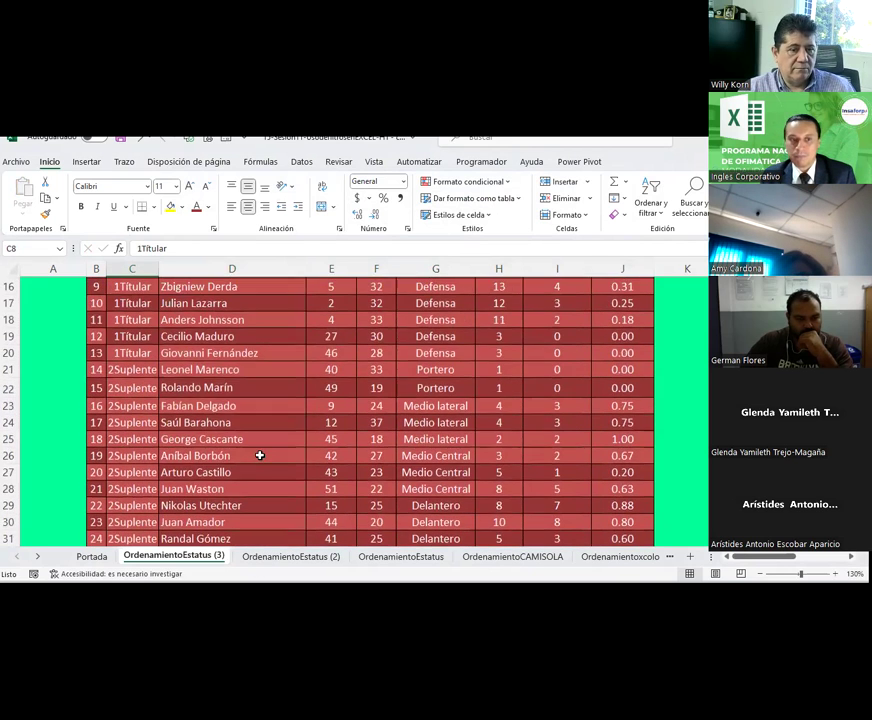
scroll(258, 455, "up", 1)
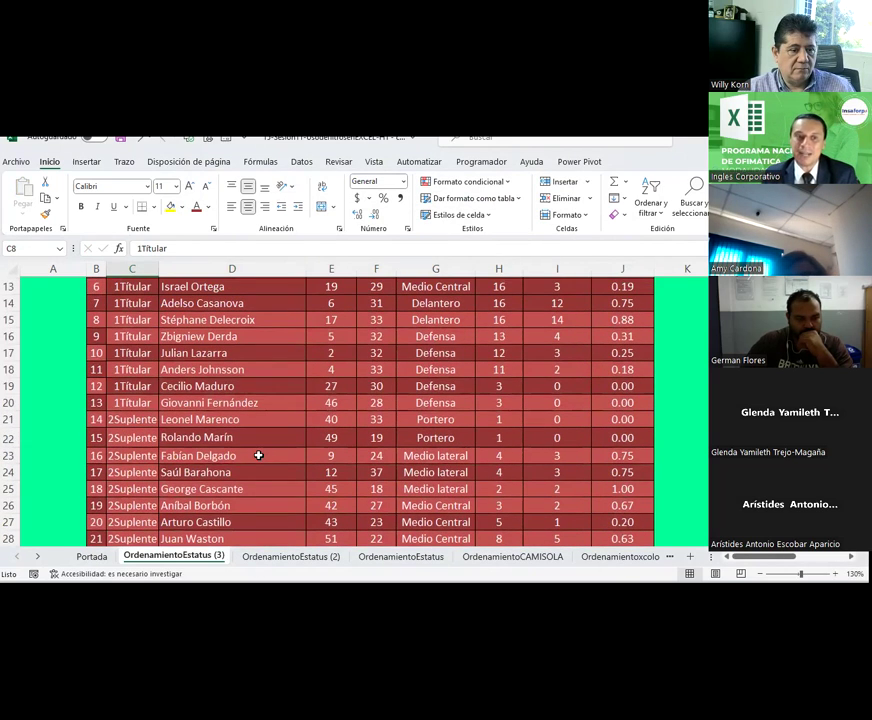
scroll(258, 455, "up", 2)
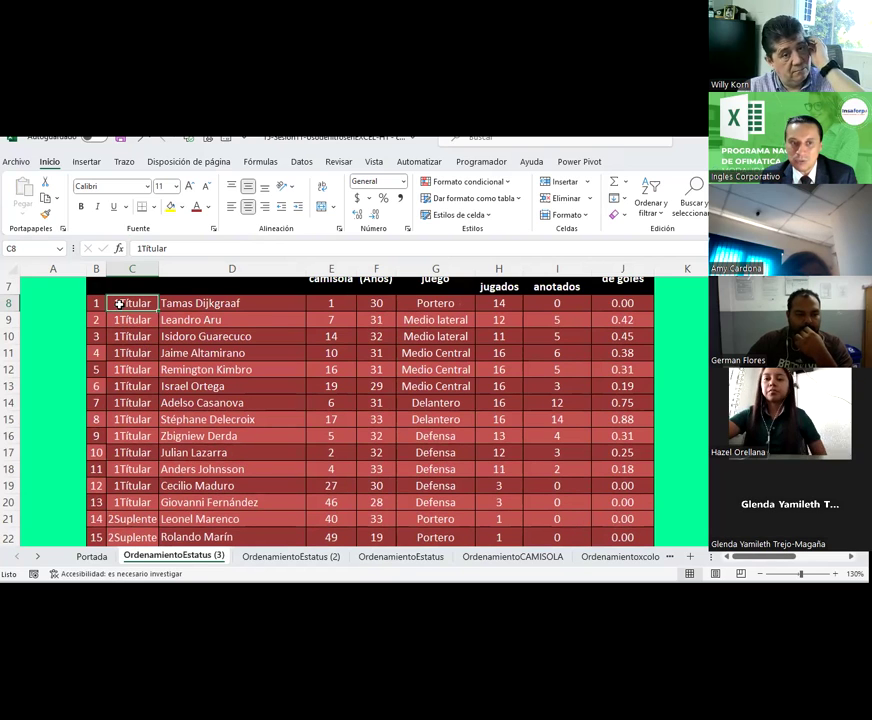
Delete the 1 prefix in C8 so it reads Titular
double_click(118, 303)
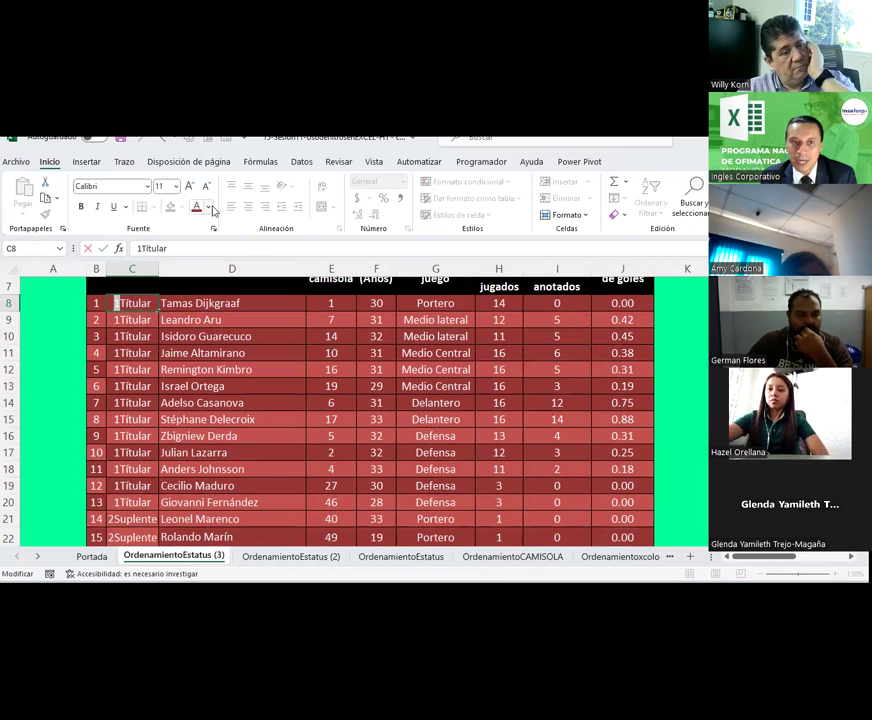
key("BackSpace")
left_click(220, 372)
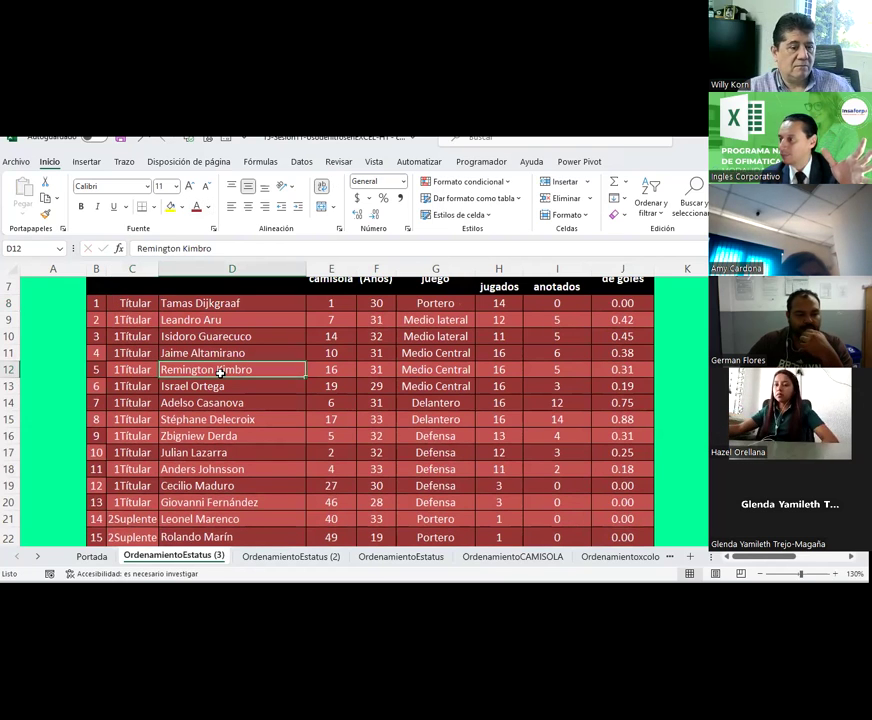
left_click(134, 305)
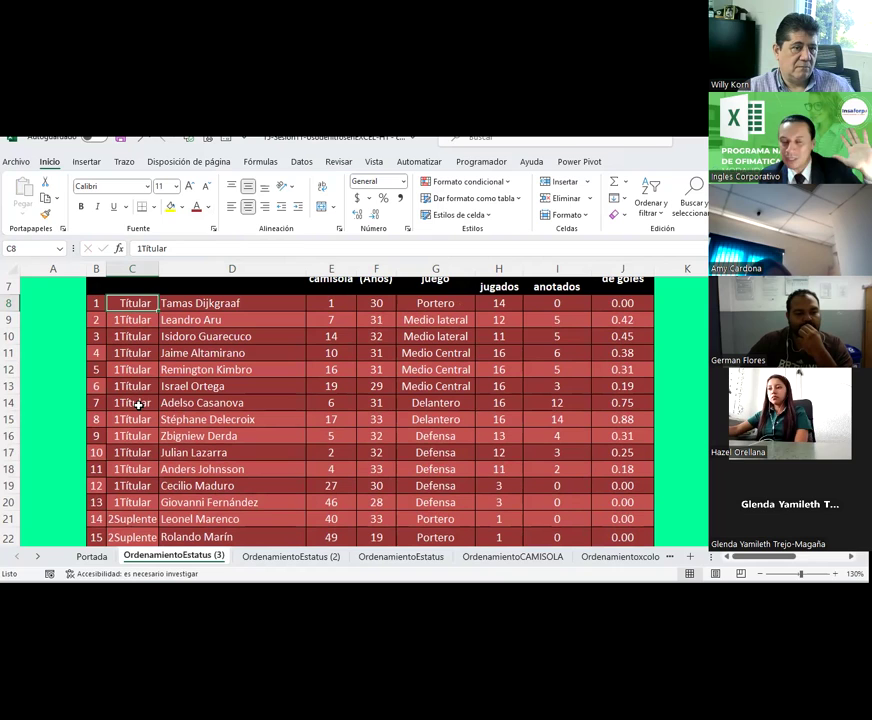
left_click(285, 401)
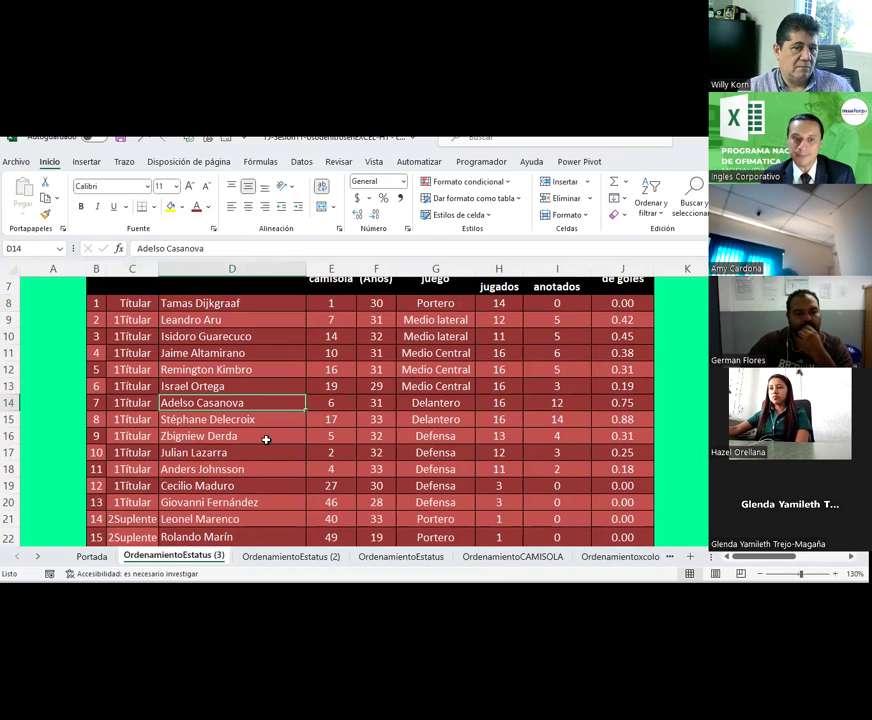
Go to the OrdenamientoEstatus (2) sheet and select its roster table C7:J35
left_click(280, 556)
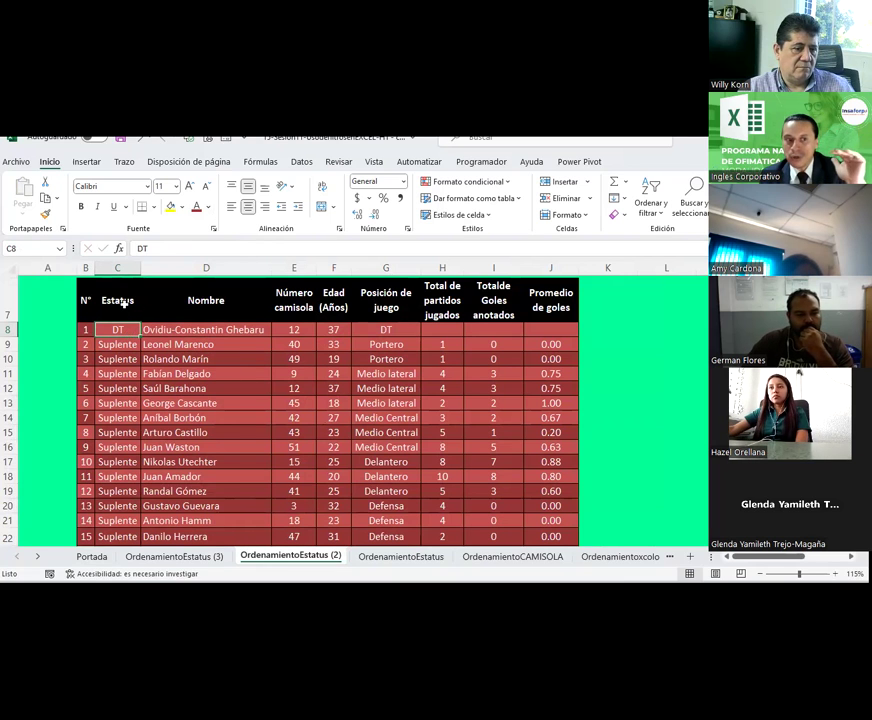
left_click_drag(123, 303, 578, 544)
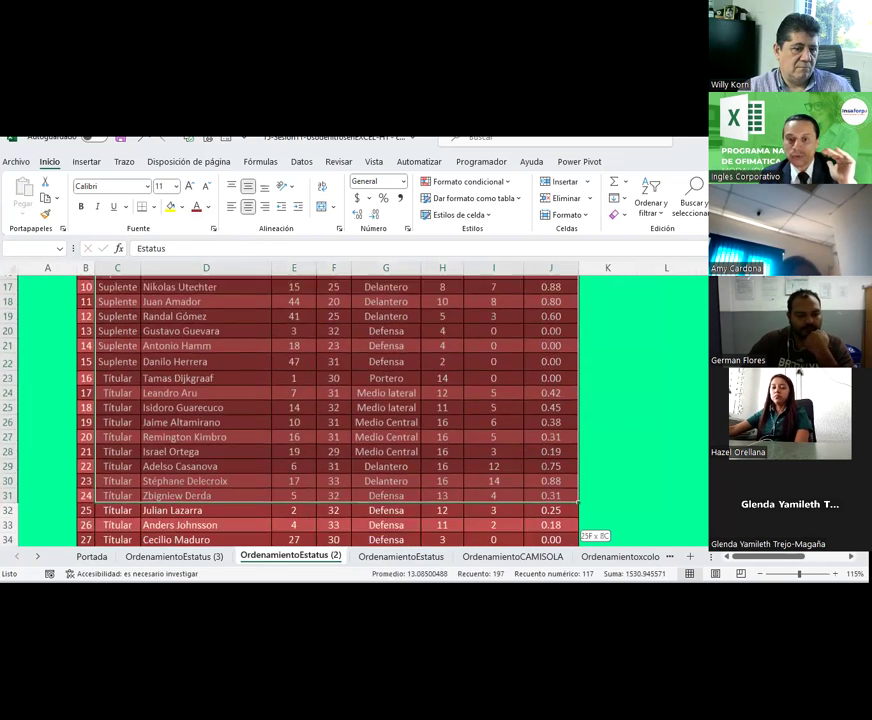
left_click_drag(578, 543, 578, 508)
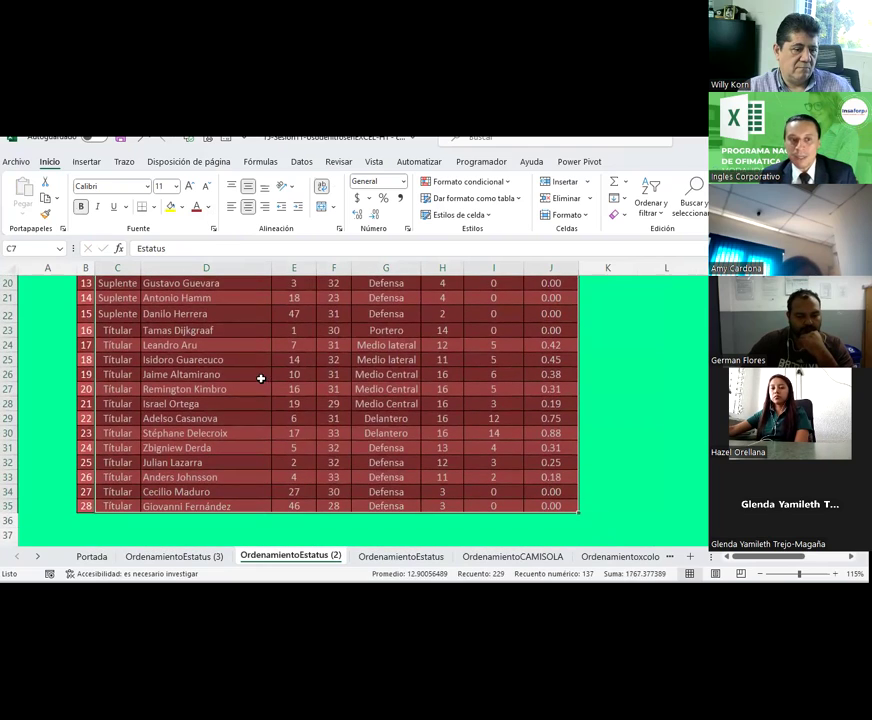
scroll(261, 378, "up", 3)
scroll(261, 378, "up", 2)
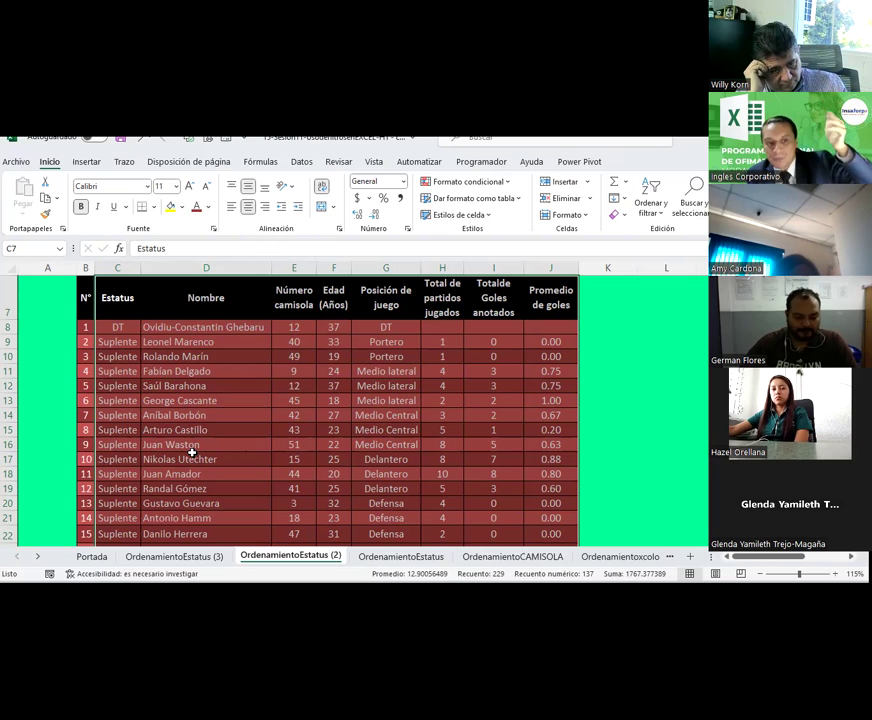
scroll(208, 422, "up", 2)
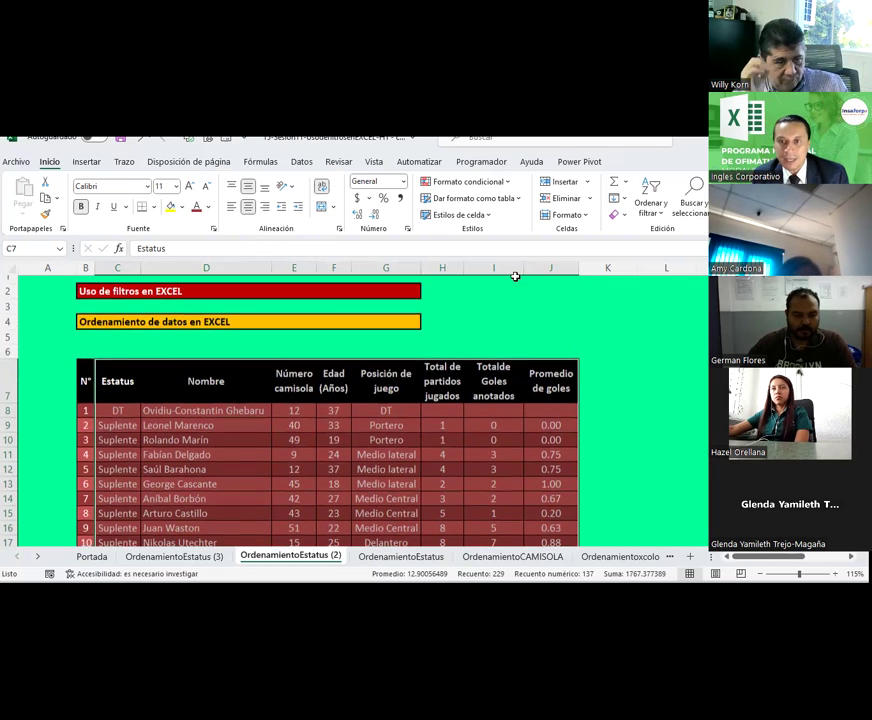
Add a second sort level on Nombre under Estatus and apply the sort
left_click(650, 195)
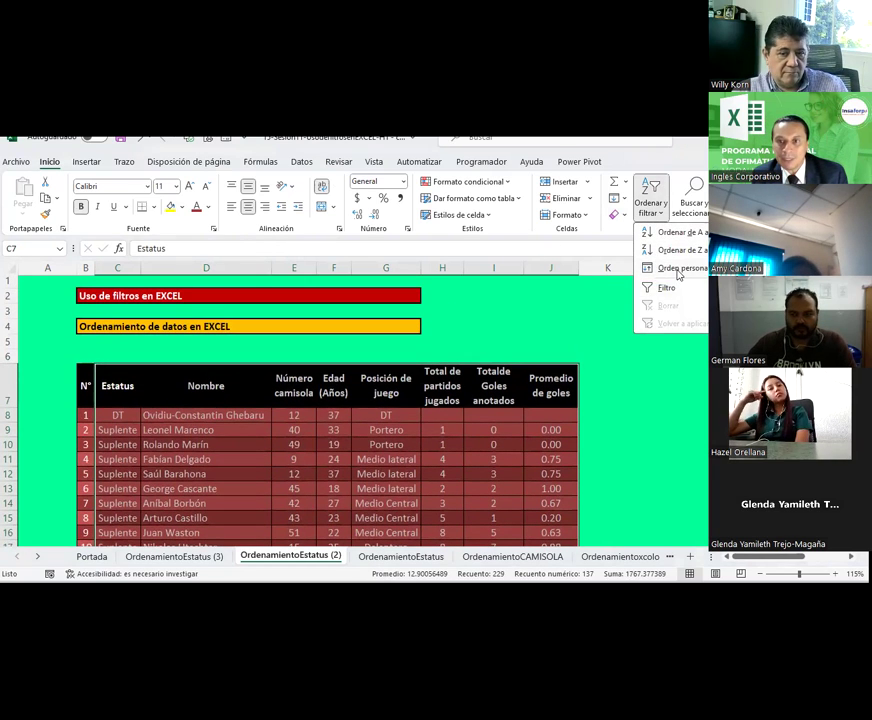
left_click(677, 270)
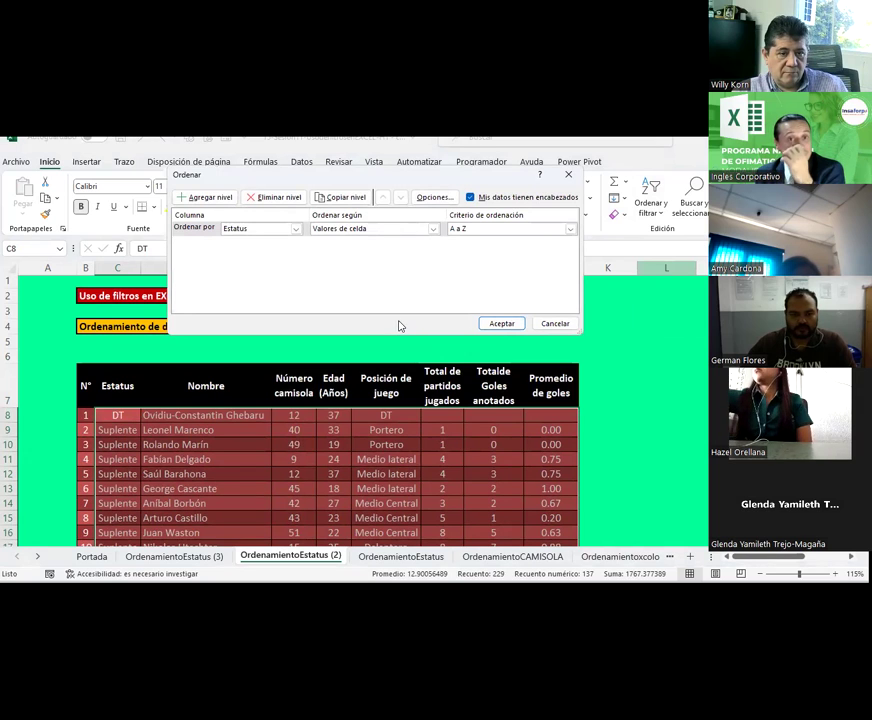
left_click(211, 197)
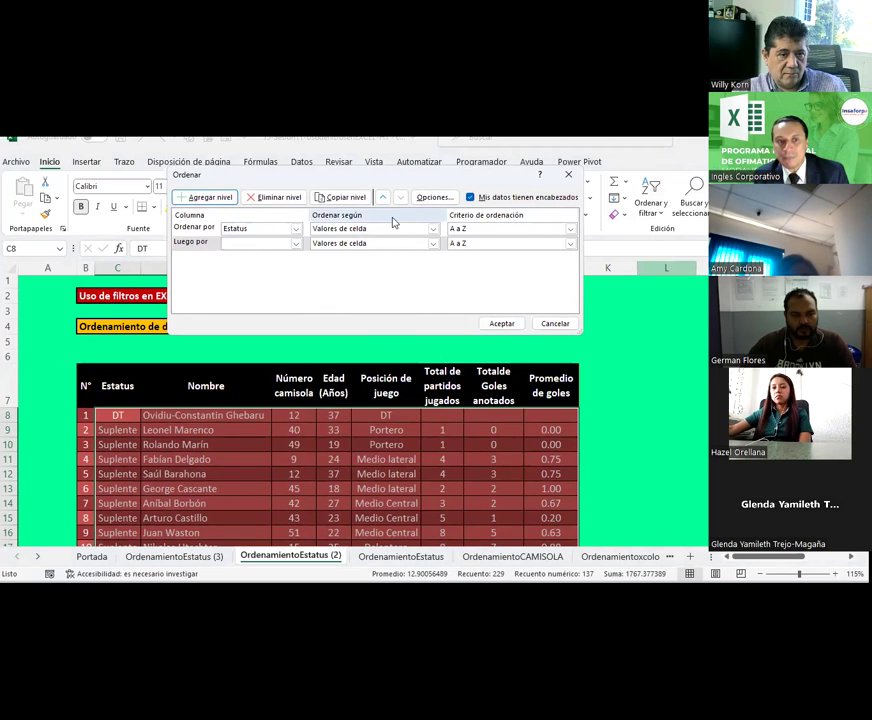
left_click(296, 245)
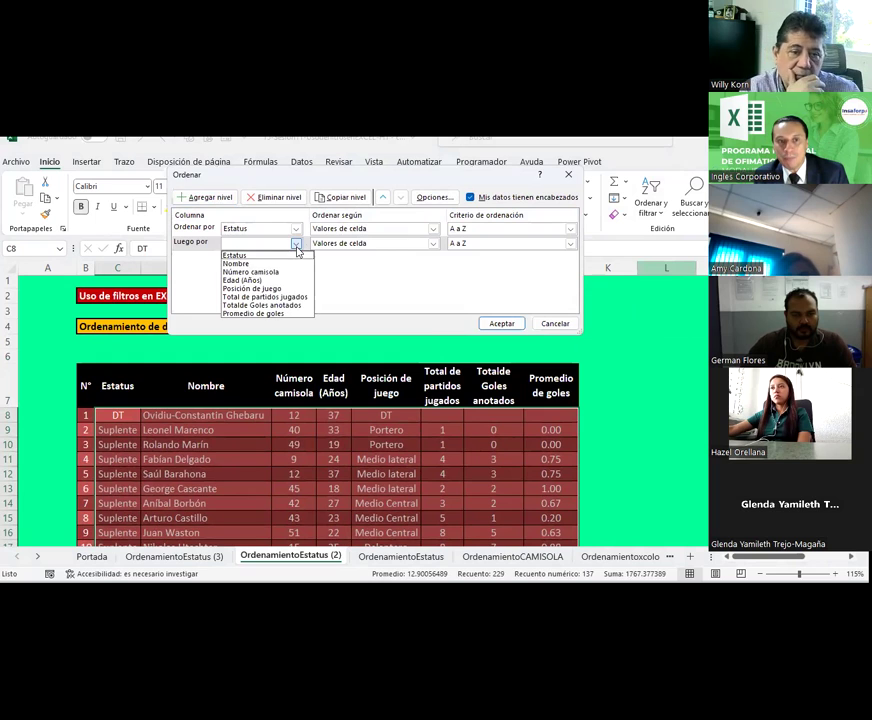
left_click(236, 263)
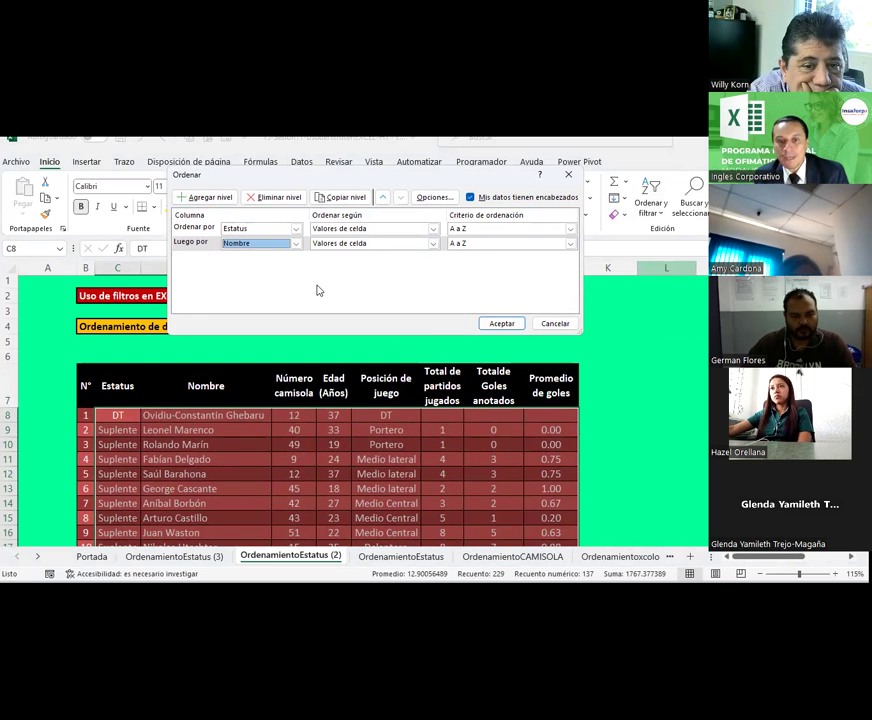
left_click(503, 325)
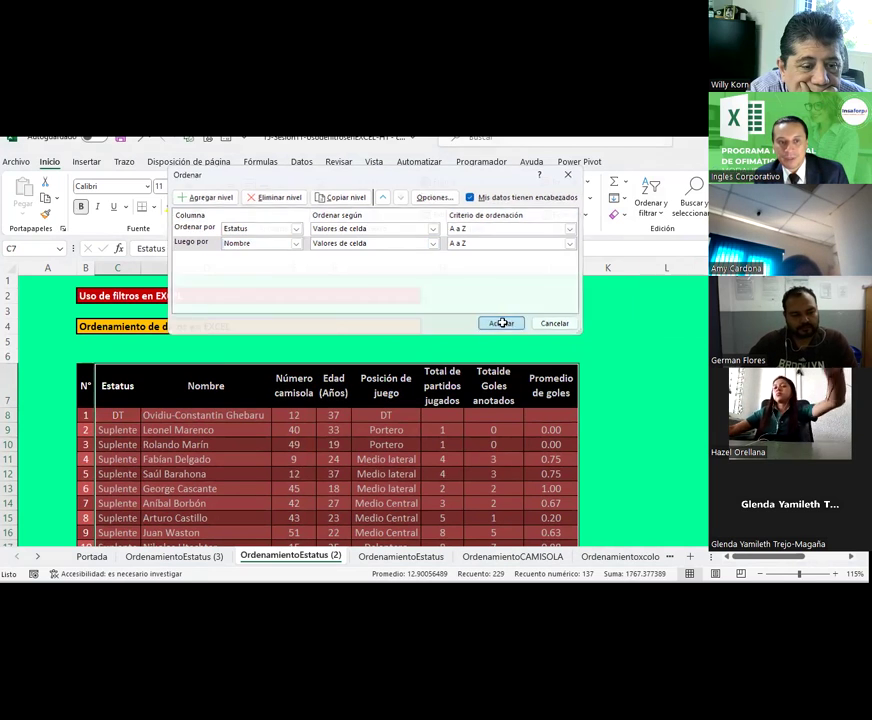
scroll(220, 390, "down", 2)
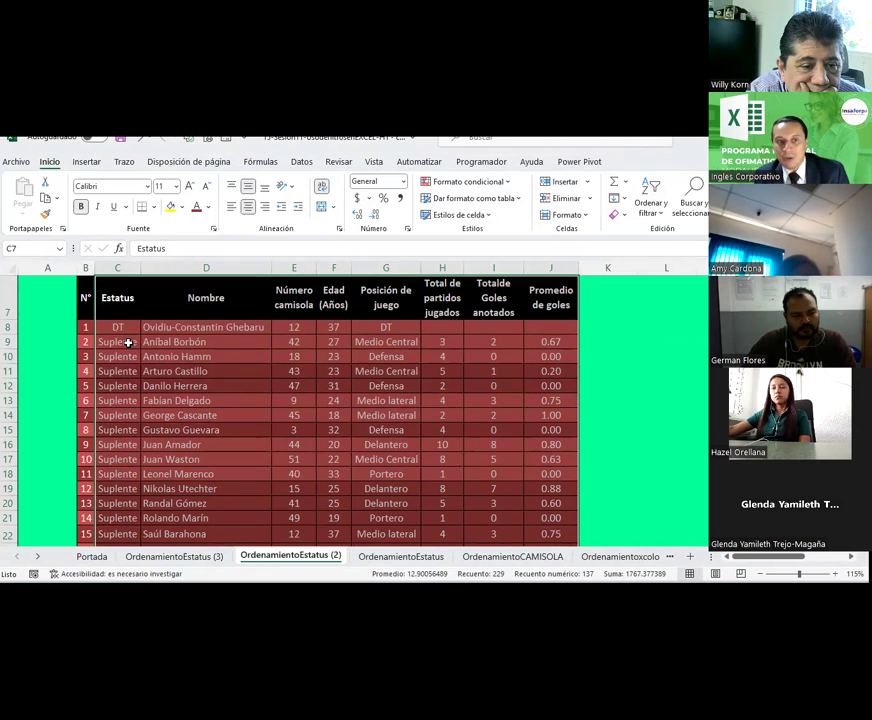
Switch the Estatus criterion to Z to A, keeping the Nombre level, and re-sort
left_click(651, 198)
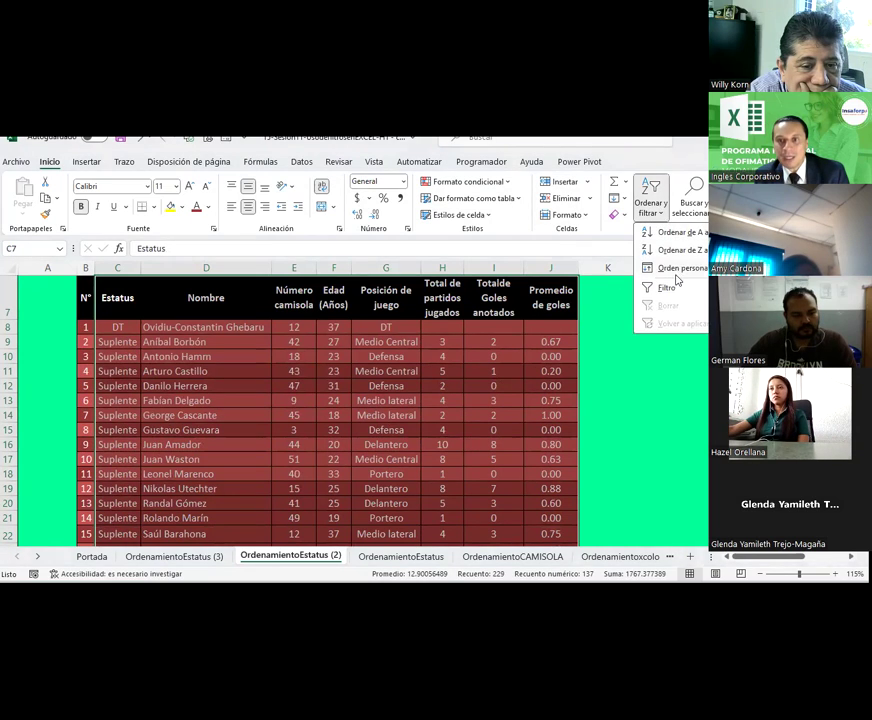
left_click(677, 268)
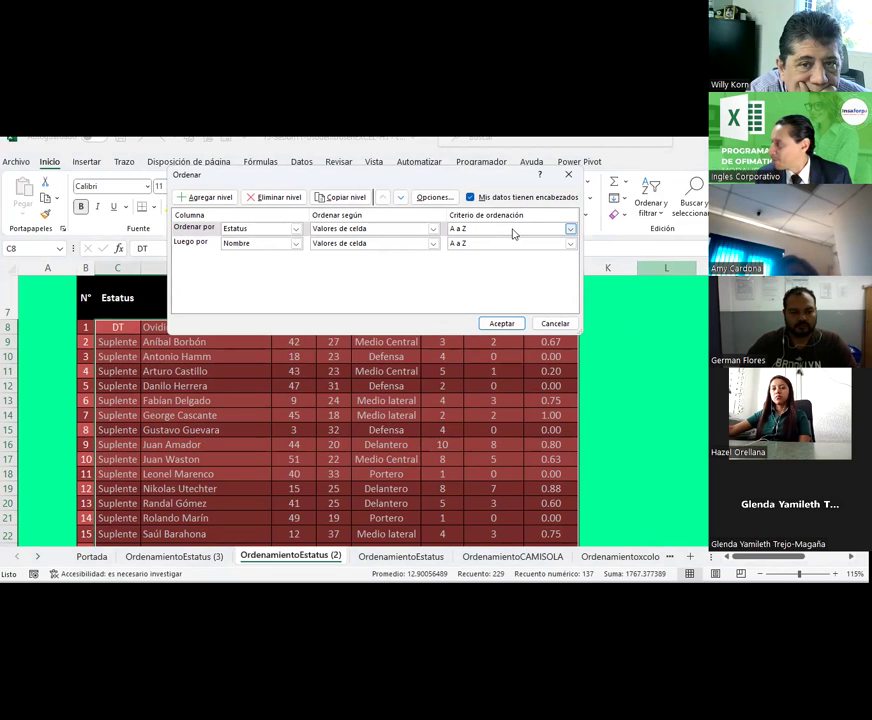
left_click(461, 231)
left_click(460, 249)
left_click(502, 325)
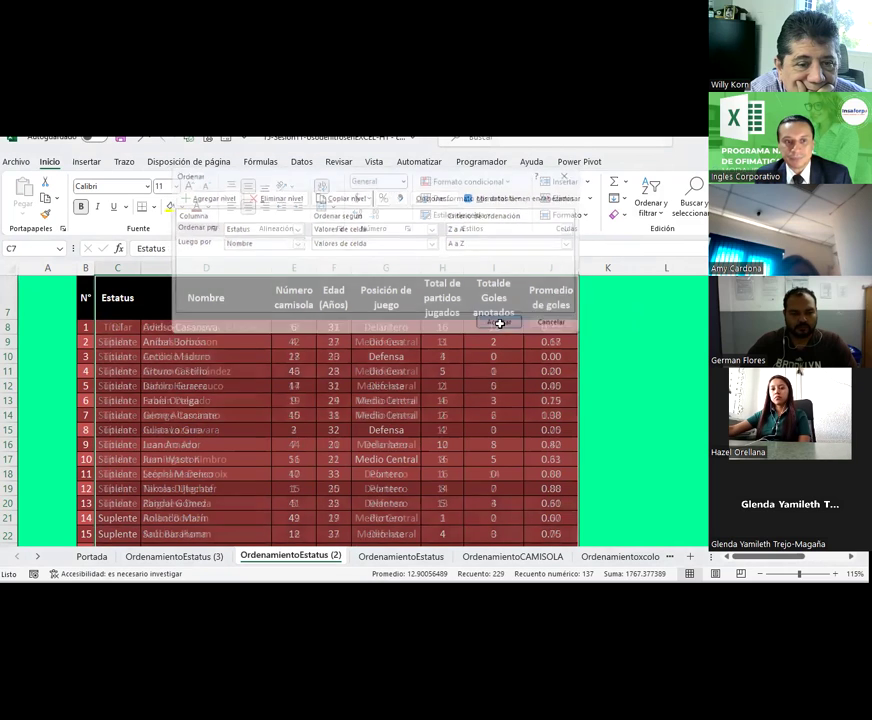
scroll(140, 337, "down", 1)
scroll(137, 337, "up", 1)
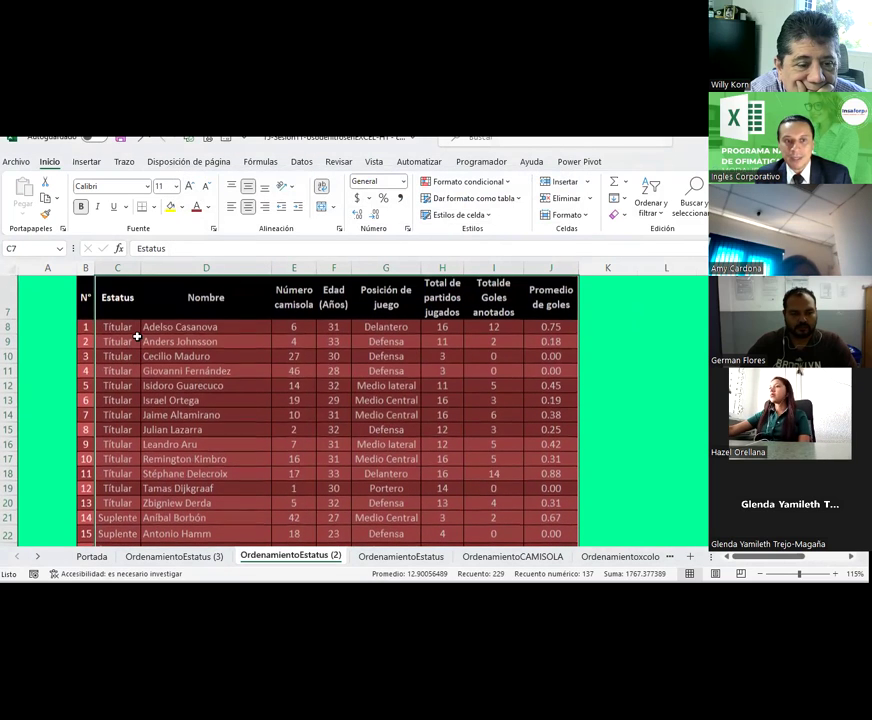
left_click_drag(114, 327, 117, 474)
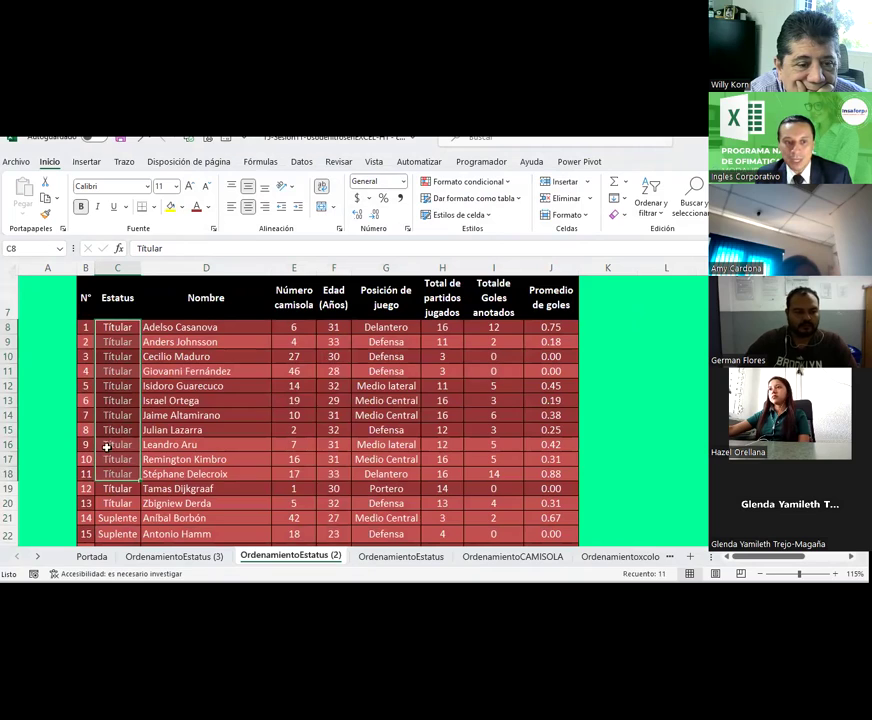
scroll(130, 461, "down", 2)
left_click_drag(117, 430, 117, 525)
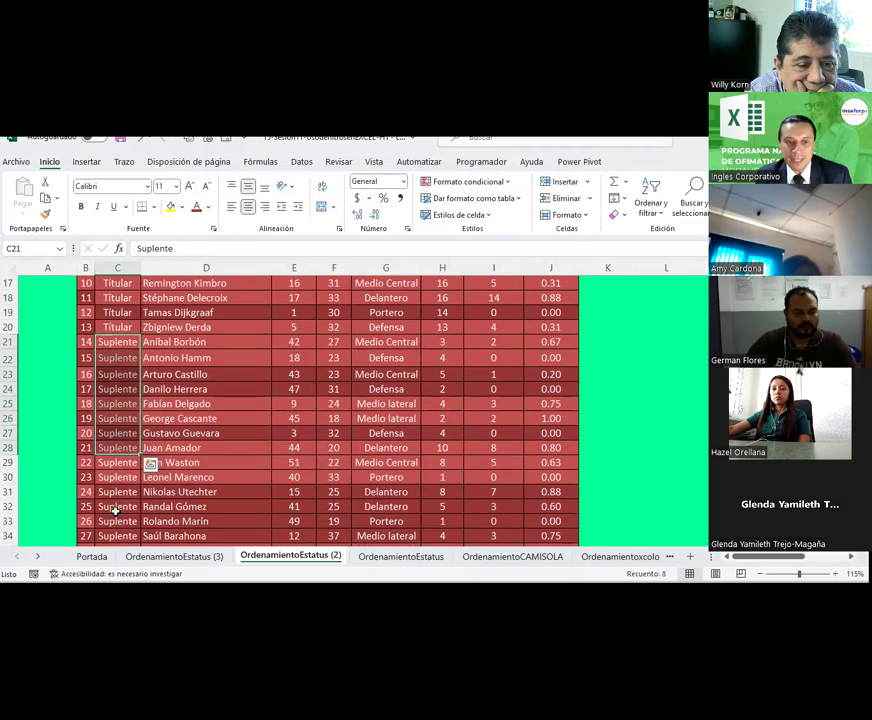
scroll(120, 496, "down", 5)
left_click(117, 419)
scroll(181, 353, "up", 7)
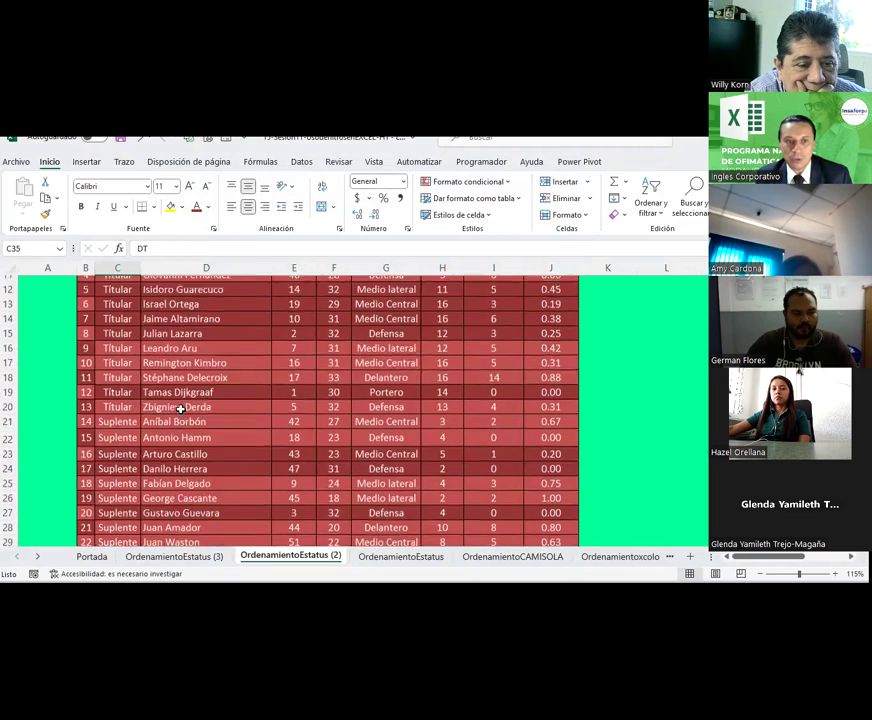
left_click_drag(179, 327, 179, 502)
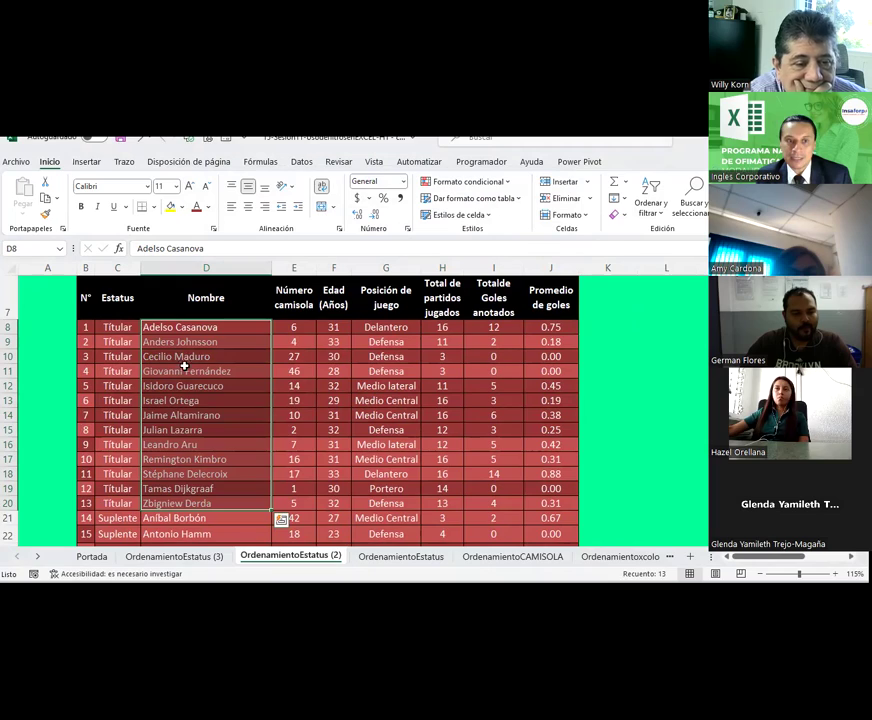
scroll(238, 400, "down", 1)
scroll(190, 398, "down", 1)
left_click(148, 390)
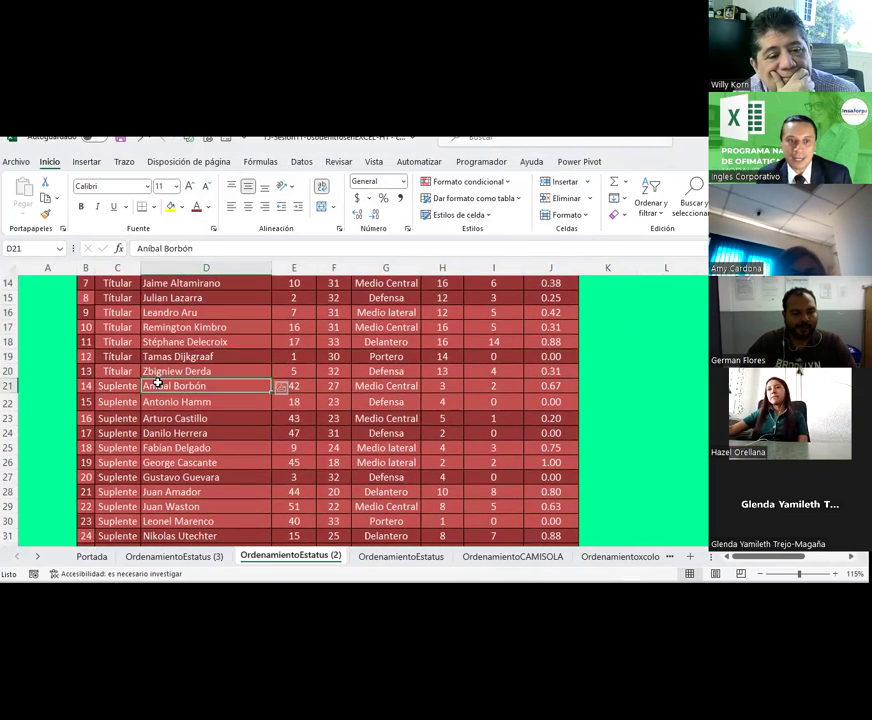
scroll(269, 381, "up", 2)
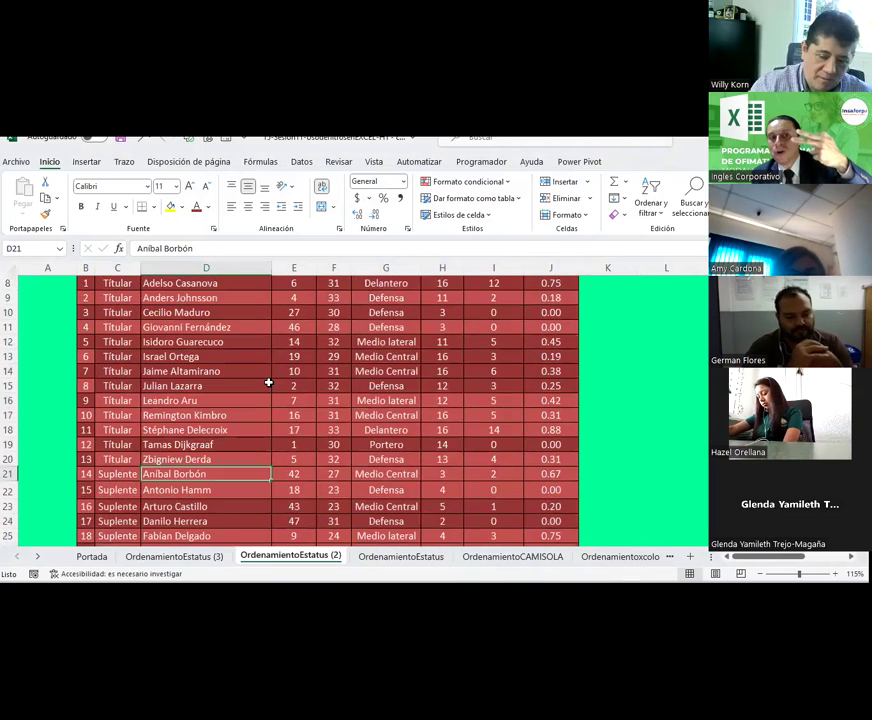
scroll(268, 382, "up", 1)
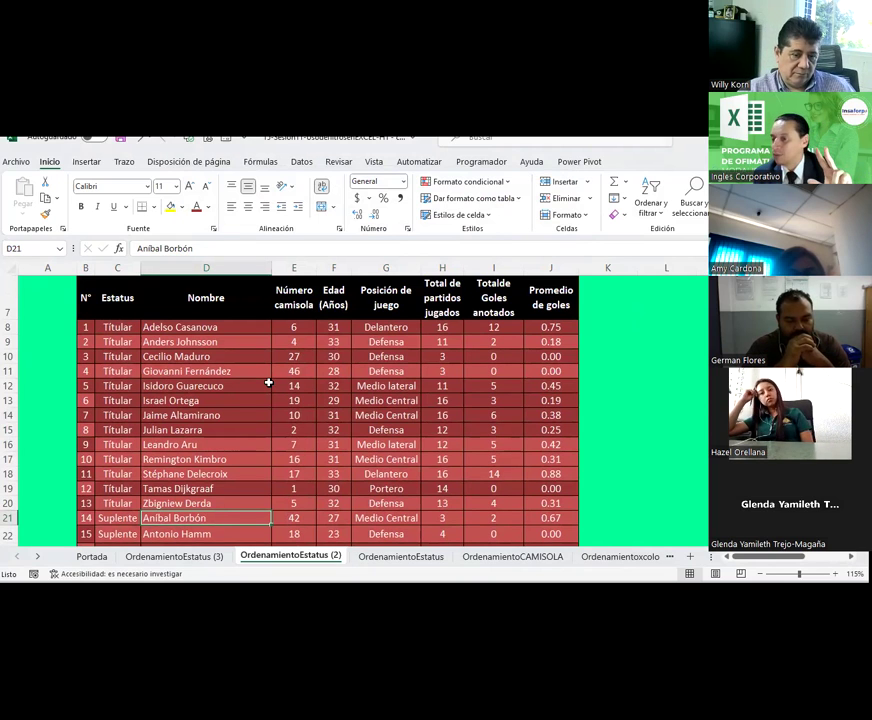
left_click(268, 385)
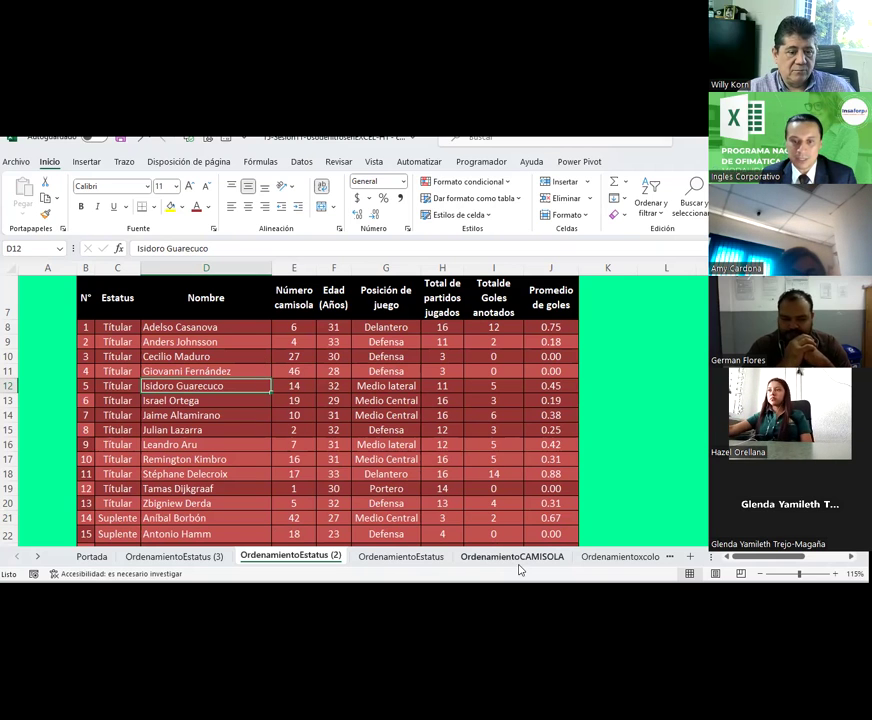
Look through the sheets, then settle on OrdenamientoCAMISOLA with the Delantero cell G22 selected
left_click(621, 556)
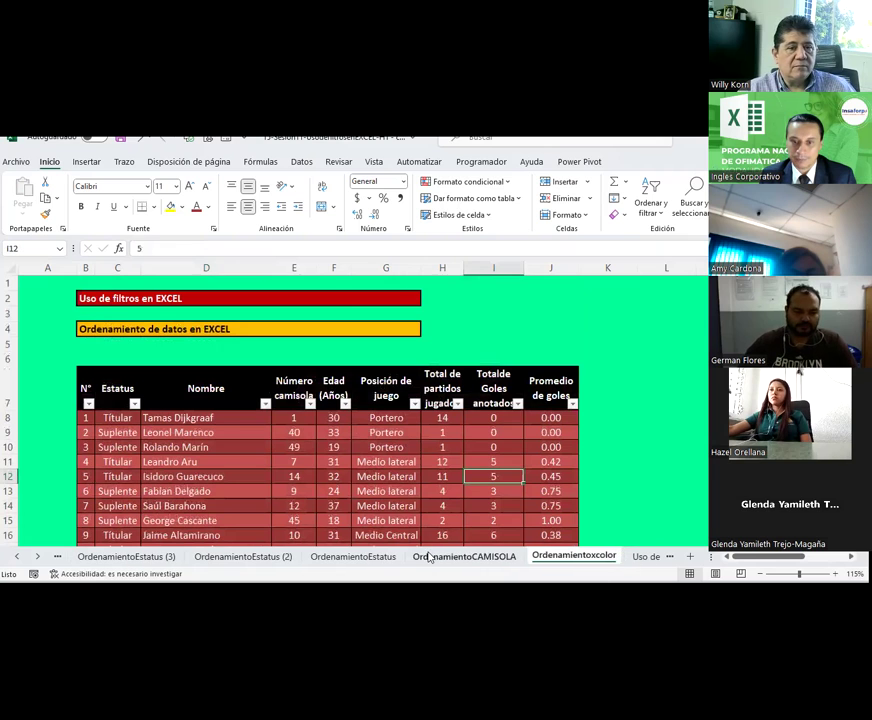
left_click(428, 557)
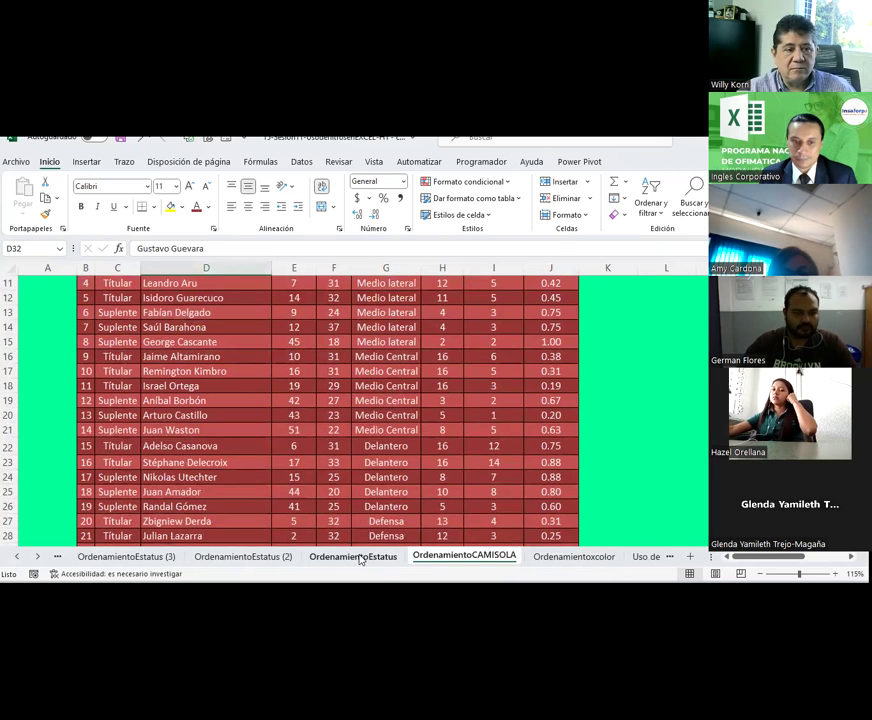
left_click(575, 557)
left_click(646, 557)
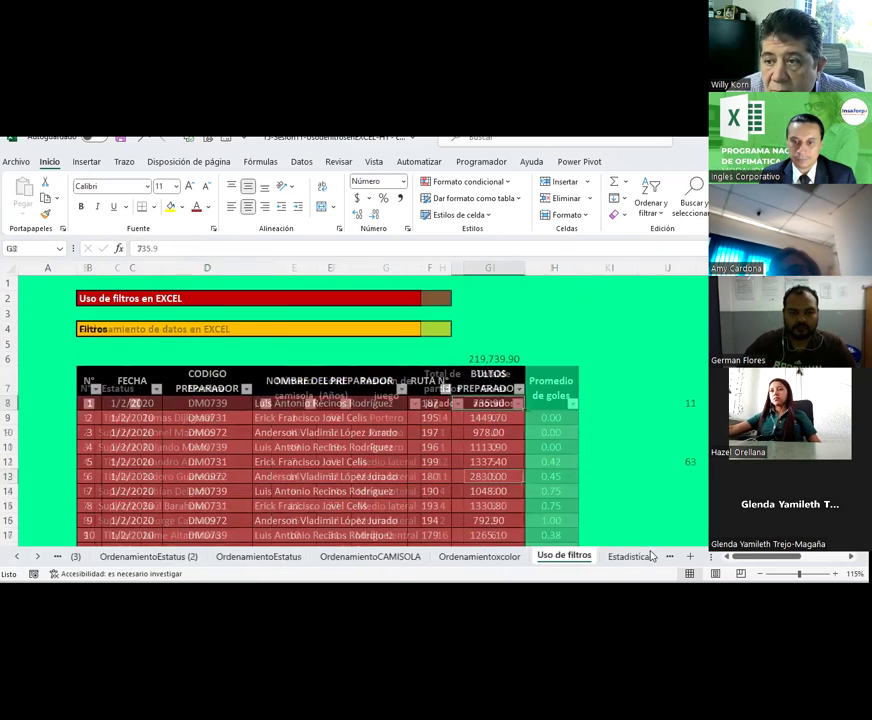
left_click(370, 557)
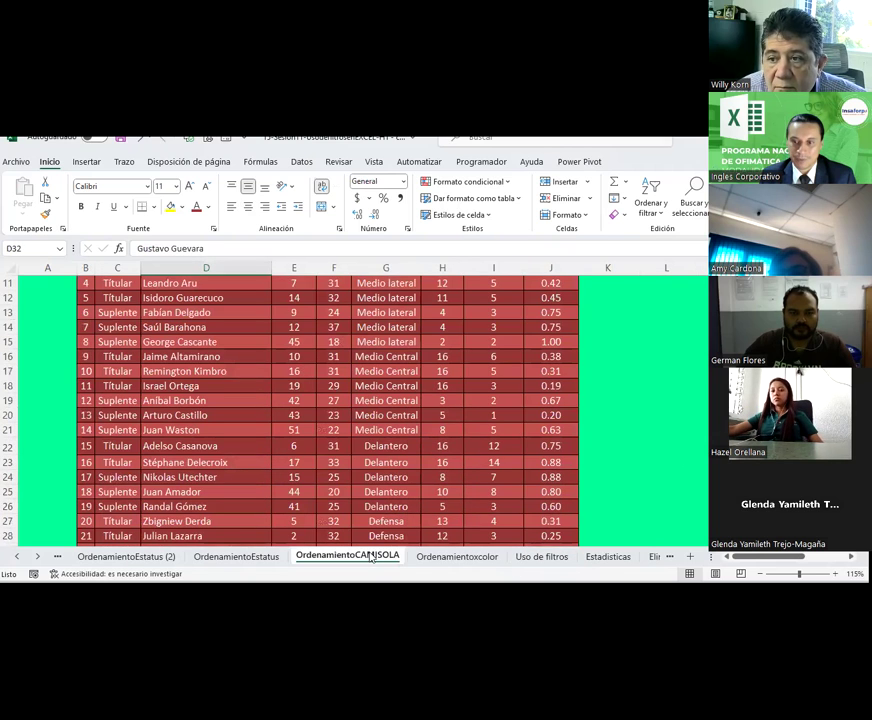
left_click(362, 452)
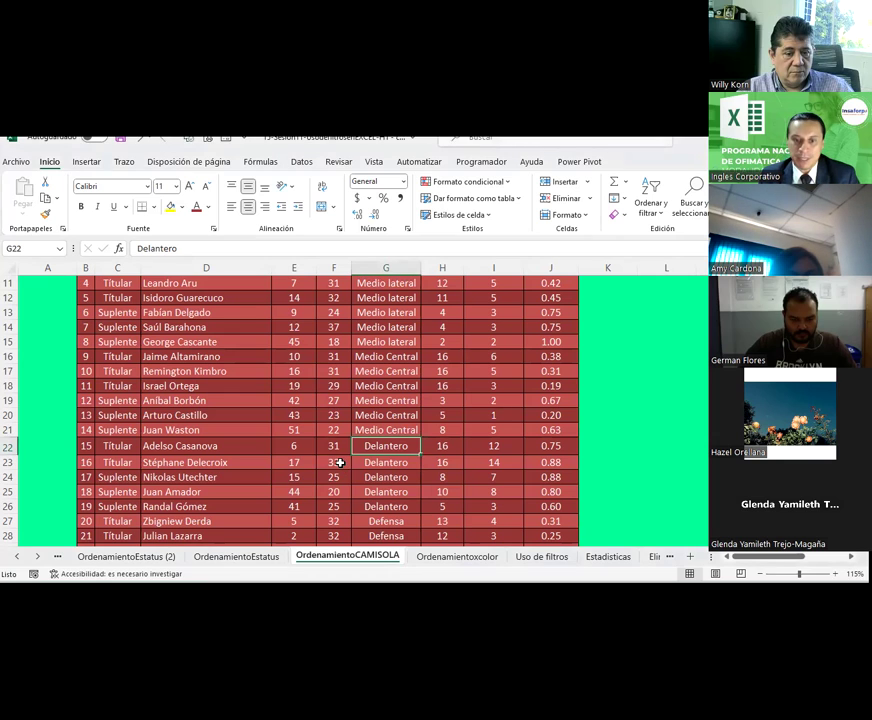
Move the OrdenamientoCAMISOLA sheet tab to follow Ordenamientoxcolor
scroll(340, 463, "up", 1)
scroll(335, 455, "up", 1)
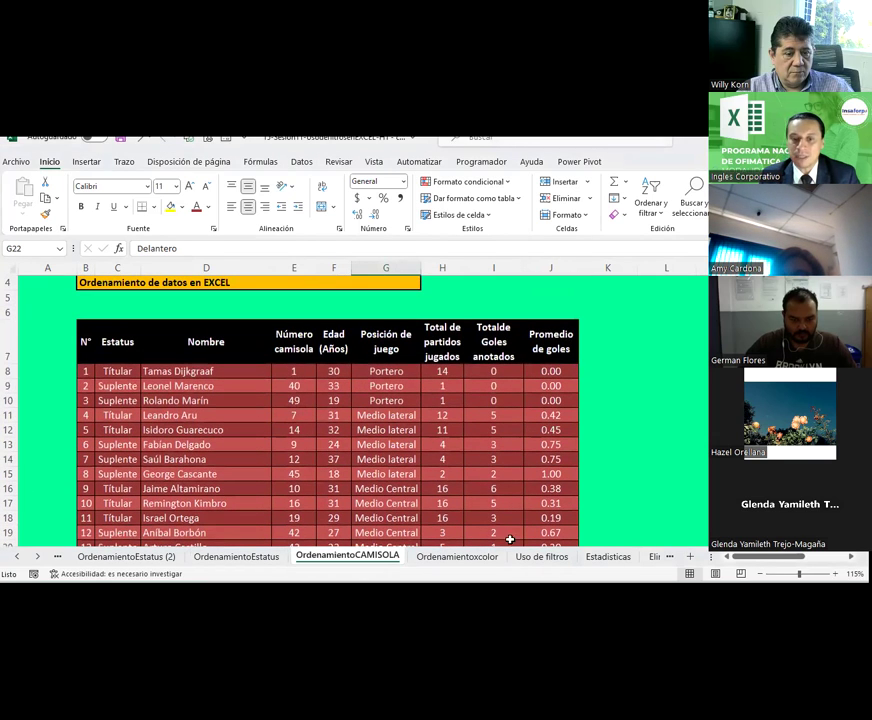
mouse_move(409, 559)
left_mouse_down()
mouse_move(533, 569)
mouse_move(505, 558)
left_mouse_up()
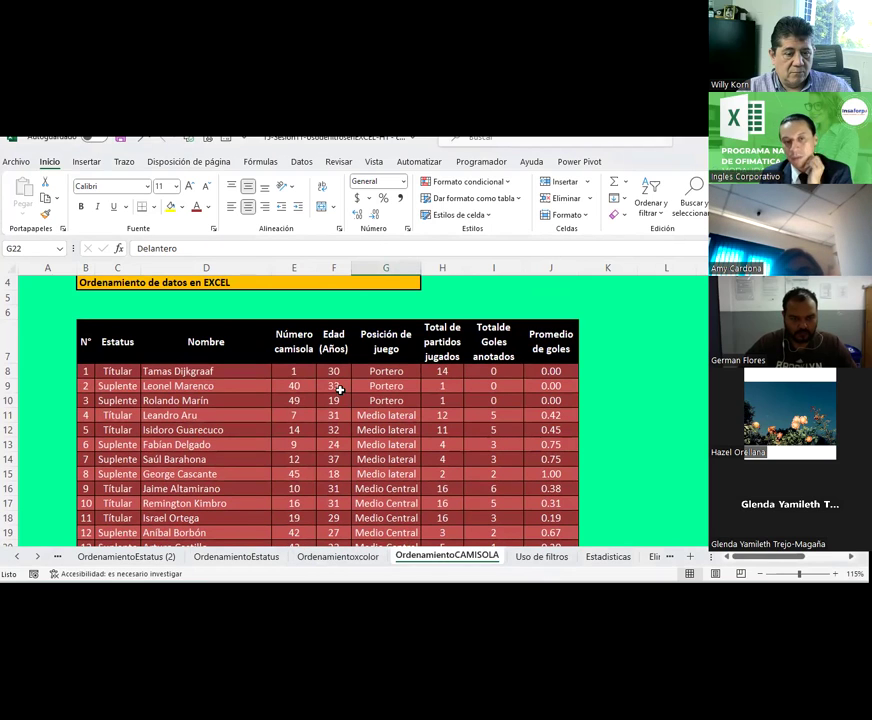
scroll(344, 388, "down", 2)
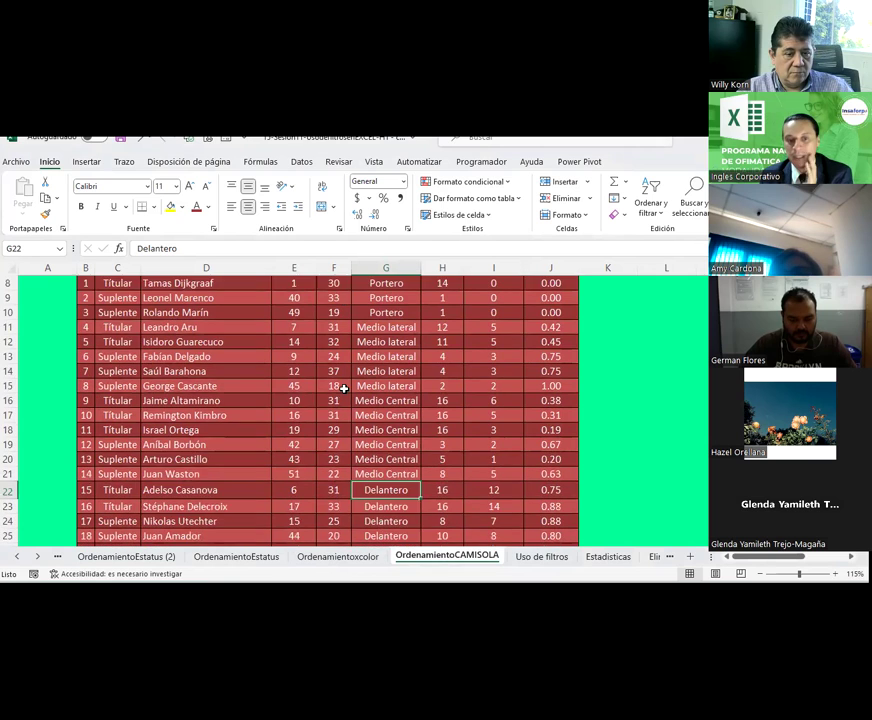
Create a copy of Ordenamientoxcolor placed just before the original sheet
right_click(350, 558)
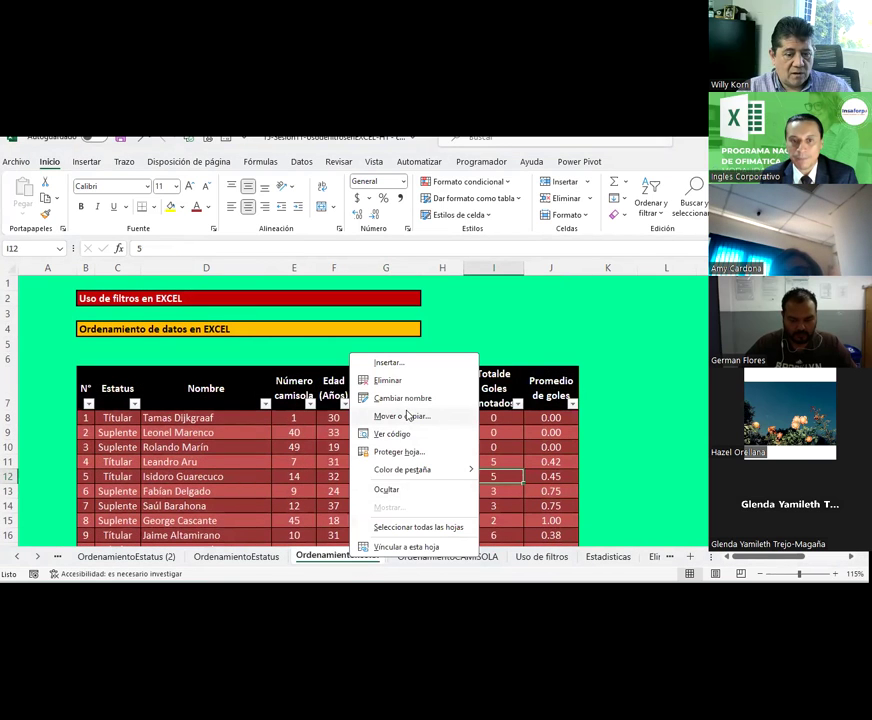
left_click(400, 416)
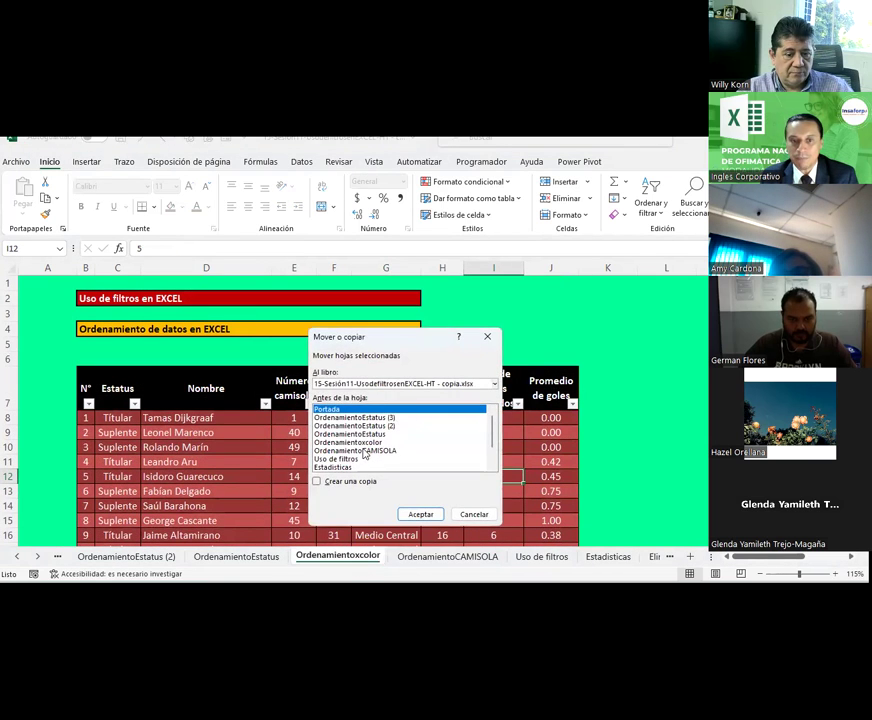
left_click(363, 443)
left_click(341, 483)
left_click(419, 513)
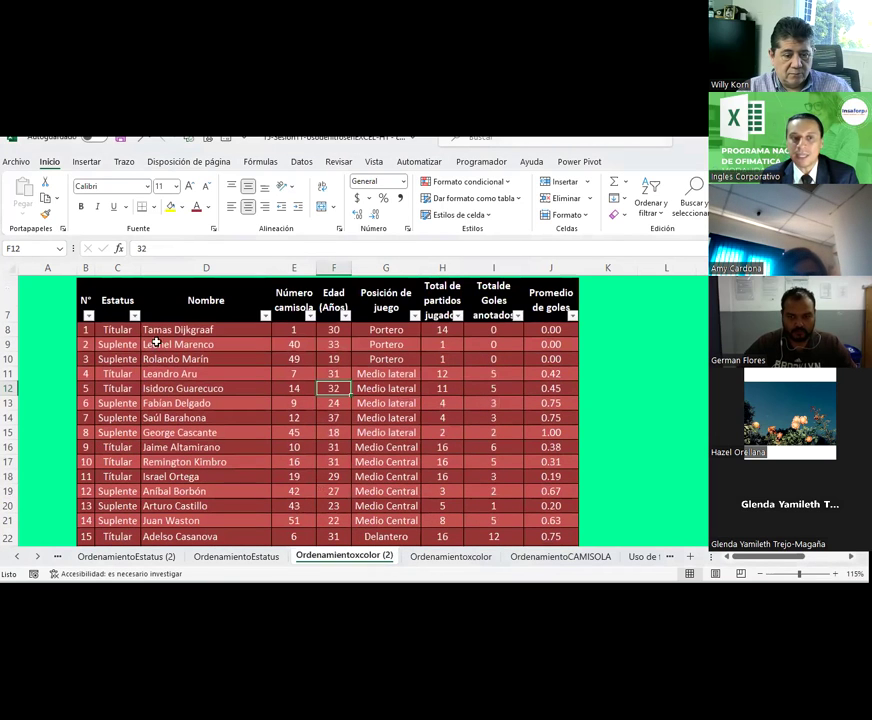
Select the player names in D8 and D9 on the copied sheet
left_click(160, 333)
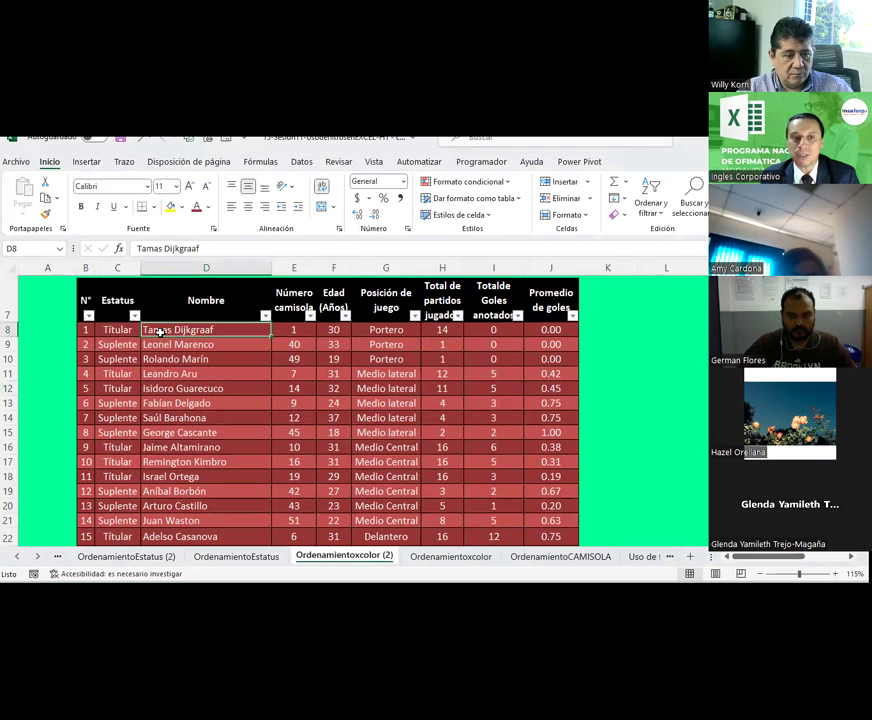
left_click(239, 345)
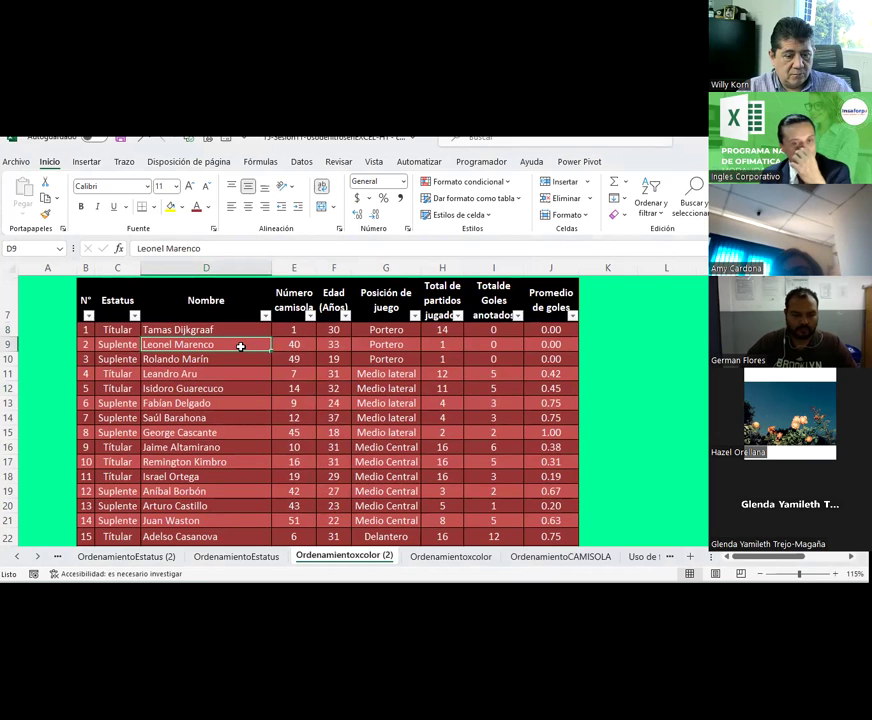
scroll(224, 436, "down", 1)
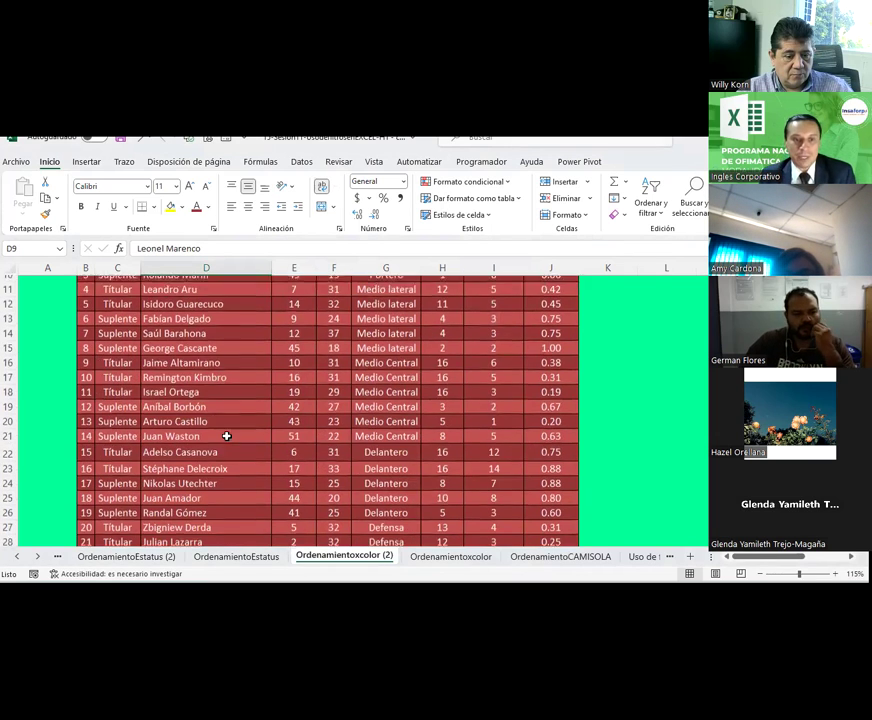
Give the Delantero rows B22:J23 a yellow fill and black font colour
left_click_drag(89, 450, 506, 465)
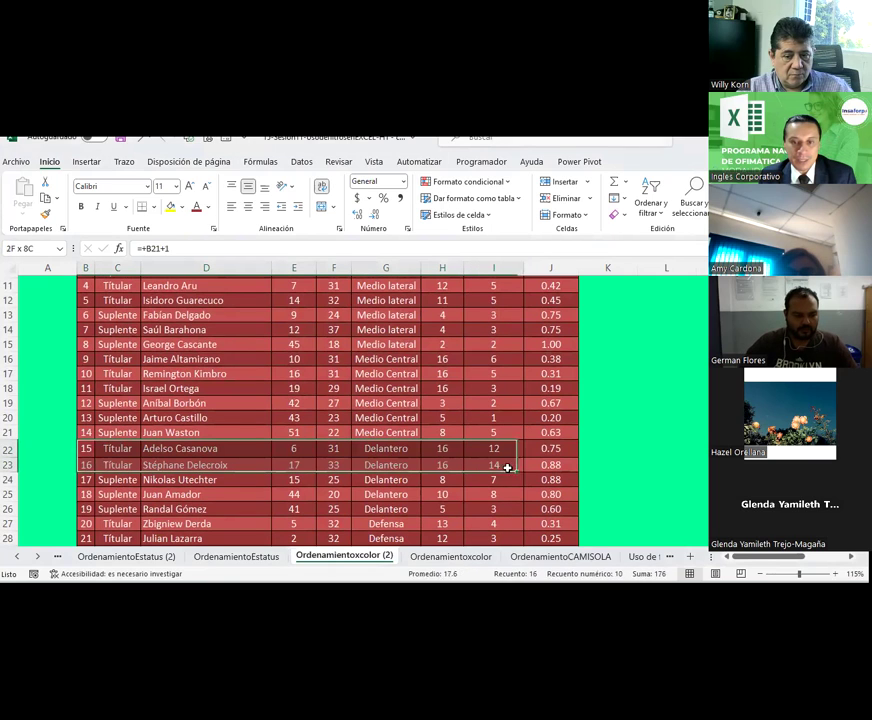
left_click(170, 207)
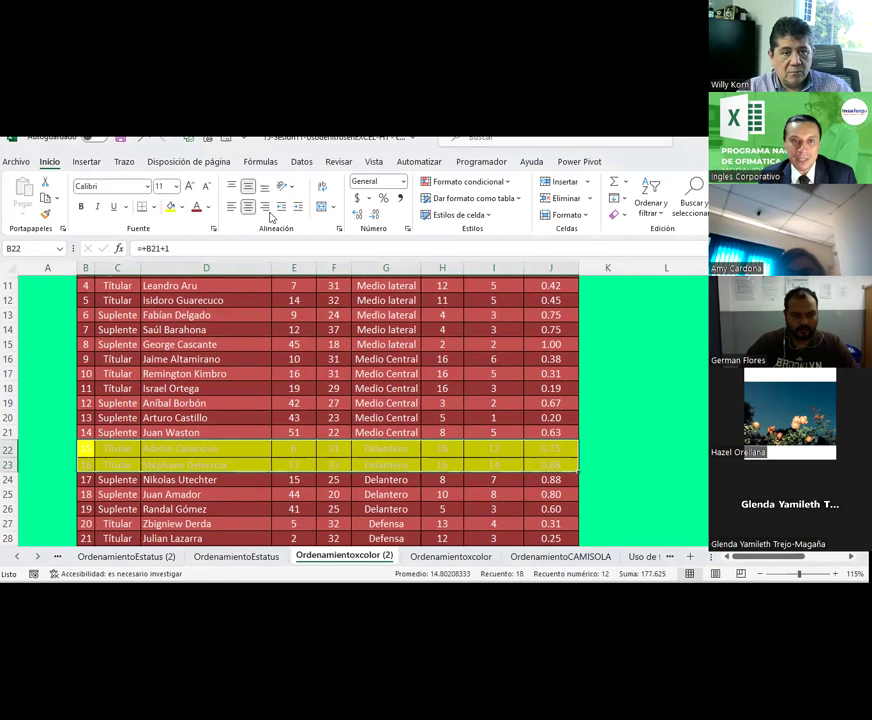
left_click(209, 208)
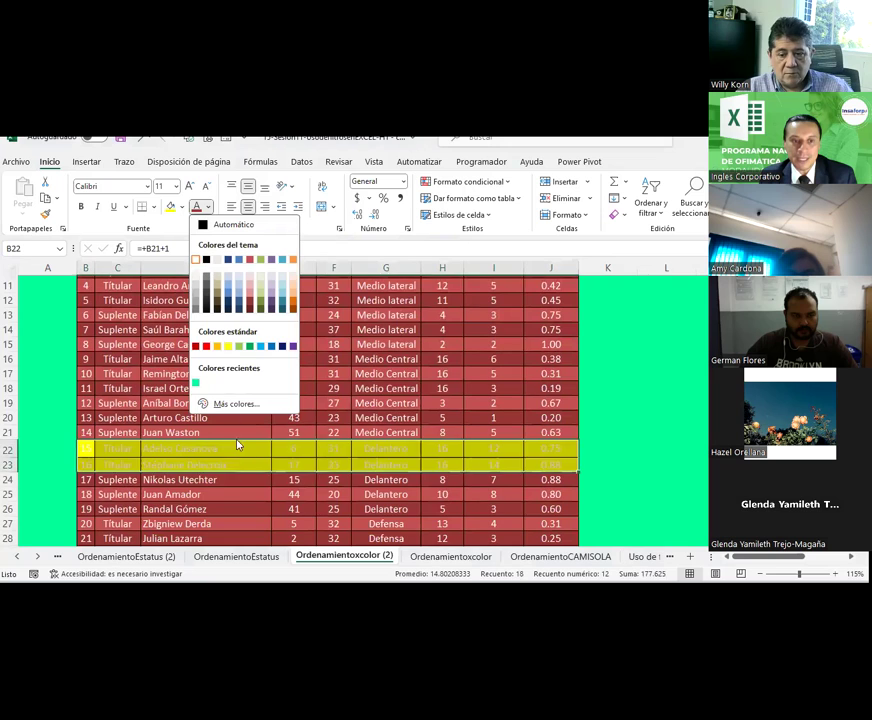
scroll(235, 430, "down", 2)
left_click(206, 259)
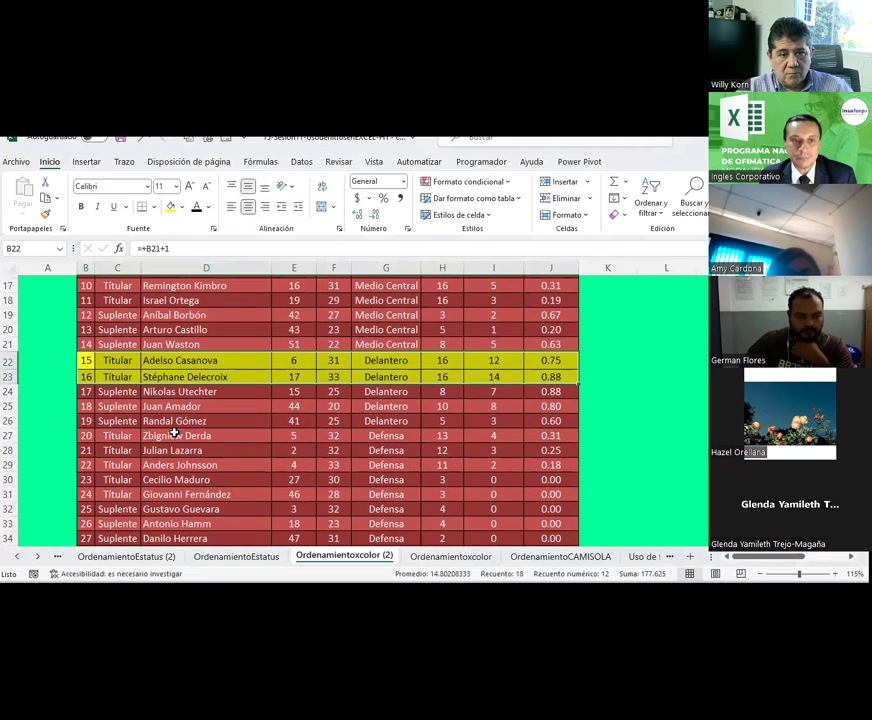
scroll(171, 381, "down", 1)
Copy the yellow formatting with Format Painter onto Defensa rows 28–29 and 32–33
left_click(171, 391)
mouse_move(86, 316)
left_mouse_down()
mouse_move(430, 316)
mouse_move(553, 331)
left_mouse_up()
left_click(45, 214)
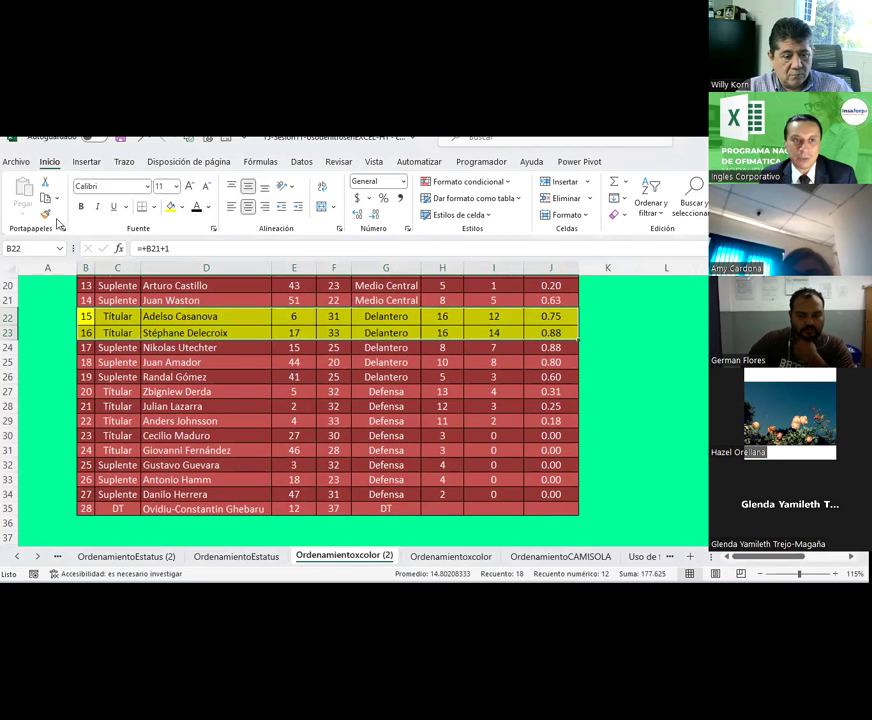
left_click(86, 405)
left_click(45, 213)
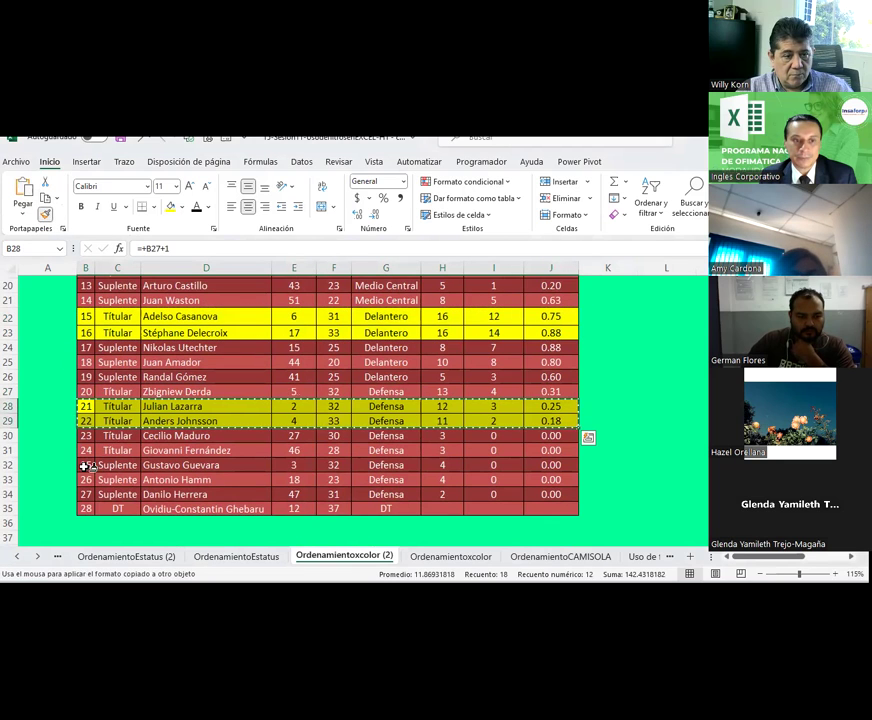
left_click(97, 465)
left_click(195, 480)
scroll(171, 474, "up", 3)
scroll(101, 352, "up", 2)
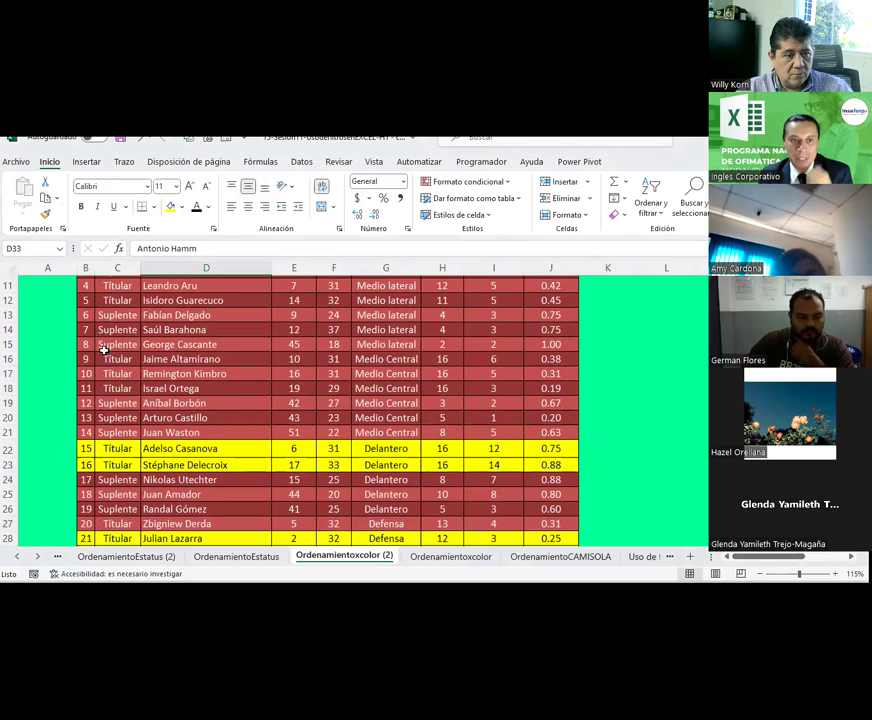
left_click_drag(85, 331, 550, 349)
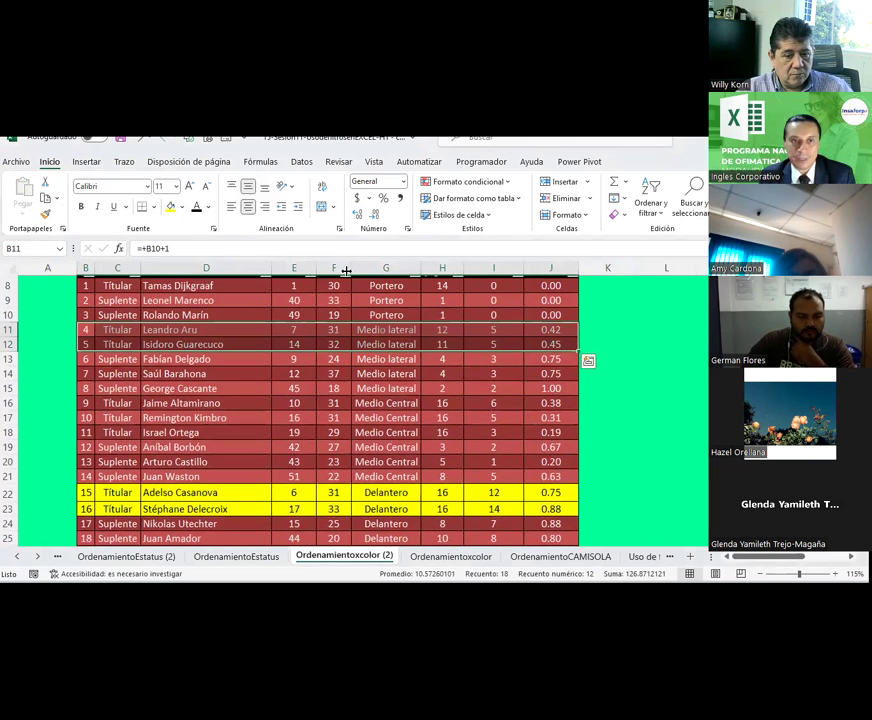
left_click(181, 206)
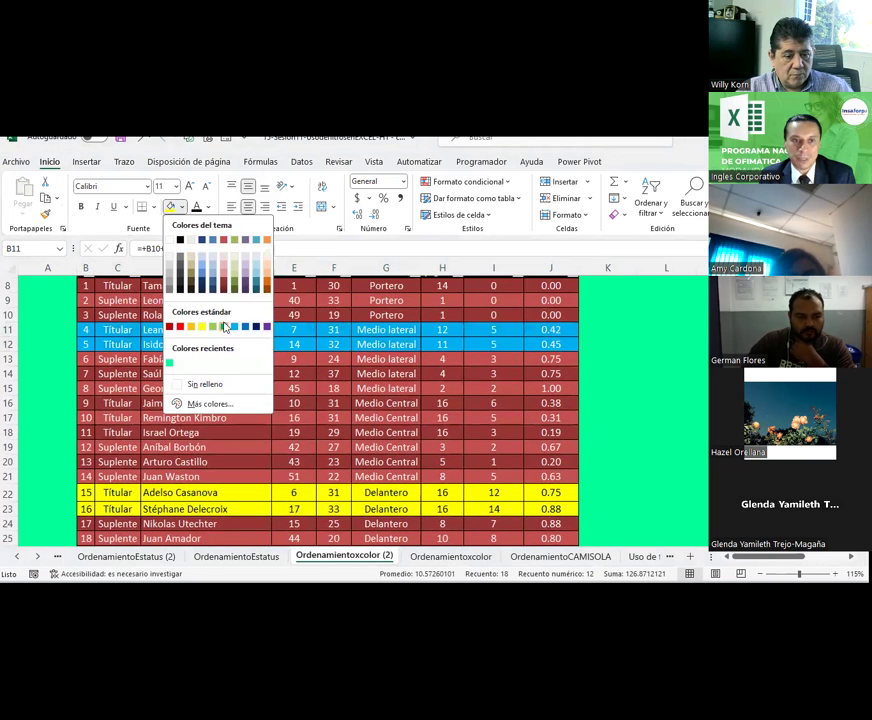
left_click(222, 326)
left_click(206, 207)
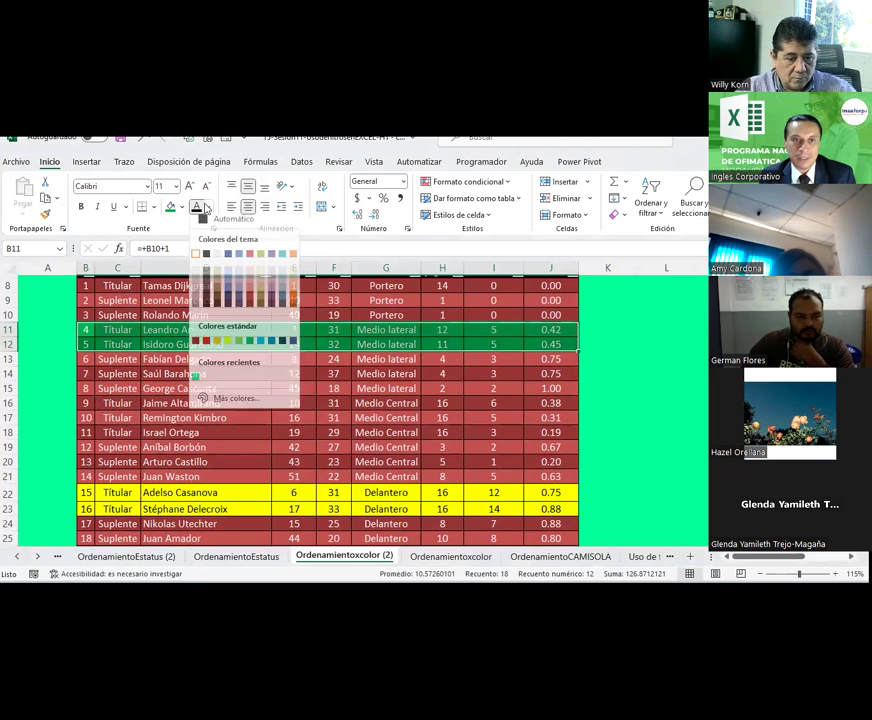
left_click(293, 305)
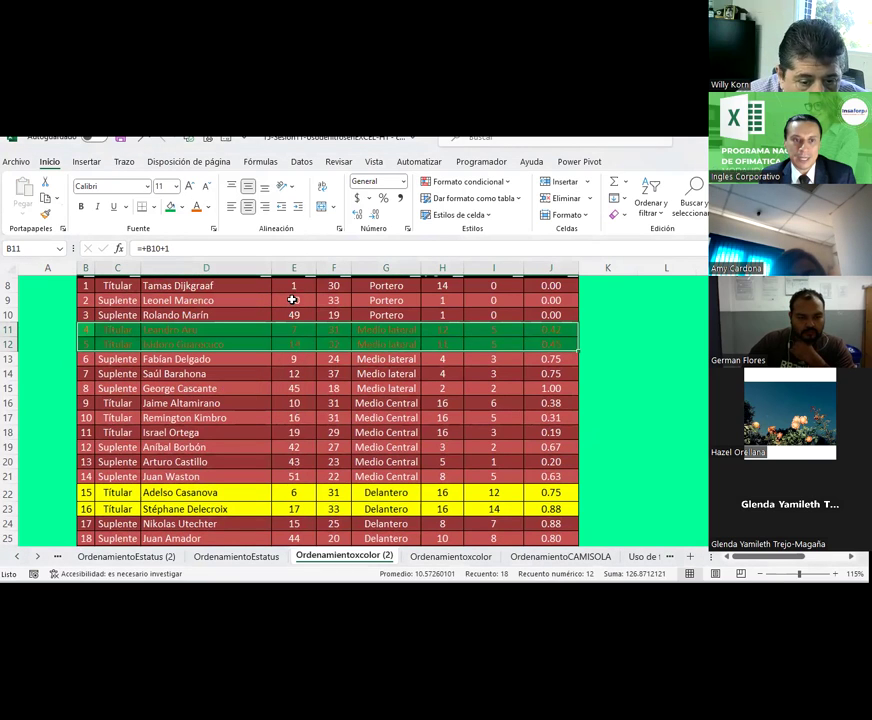
left_click(45, 214)
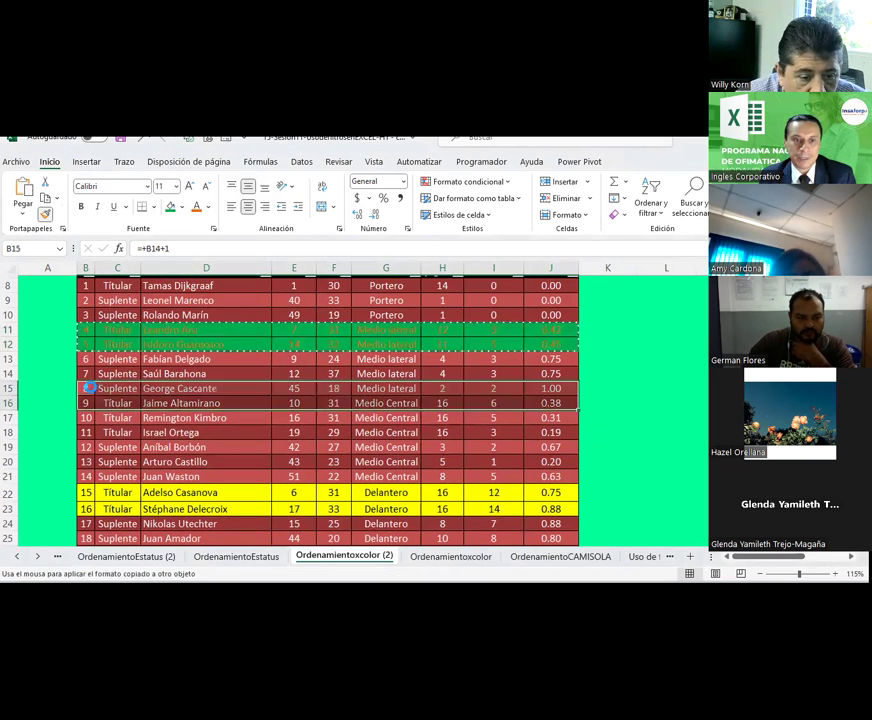
left_click(92, 388)
left_click_drag(92, 410, 335, 455)
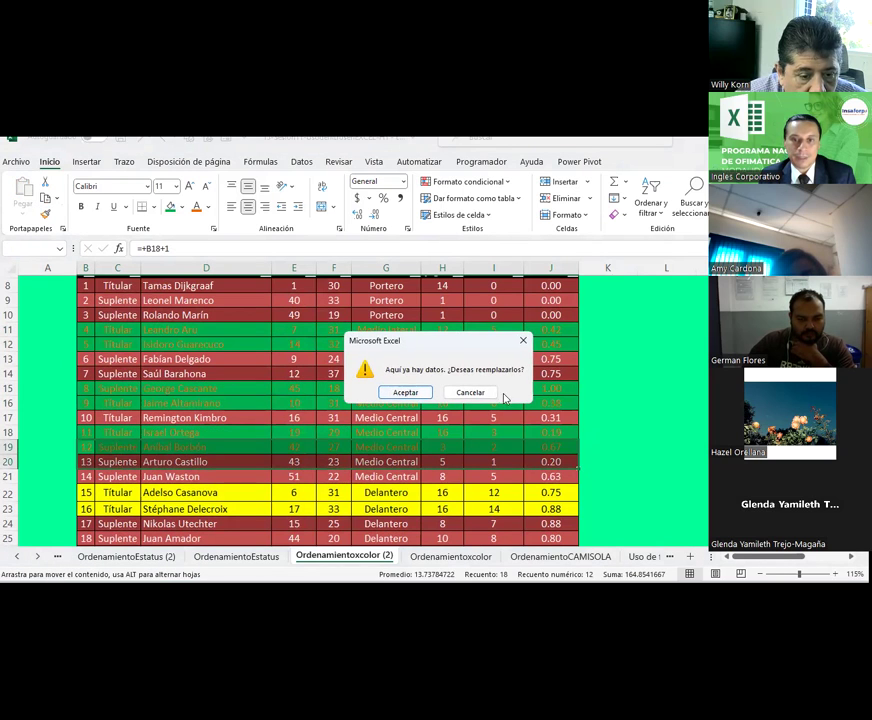
left_click(523, 343)
left_click(457, 462)
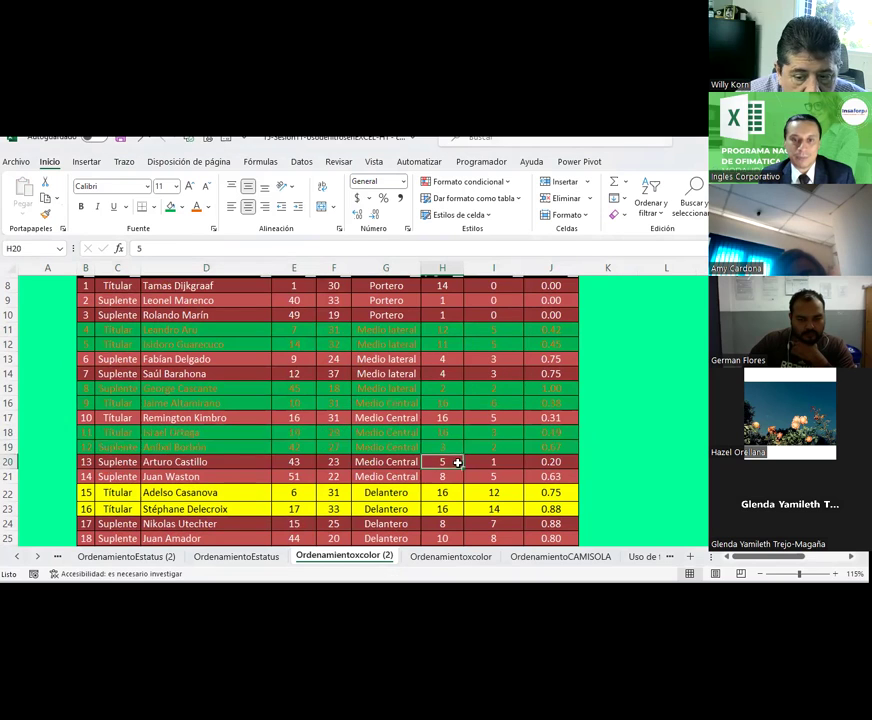
scroll(204, 432, "up", 1)
scroll(204, 432, "down", 1)
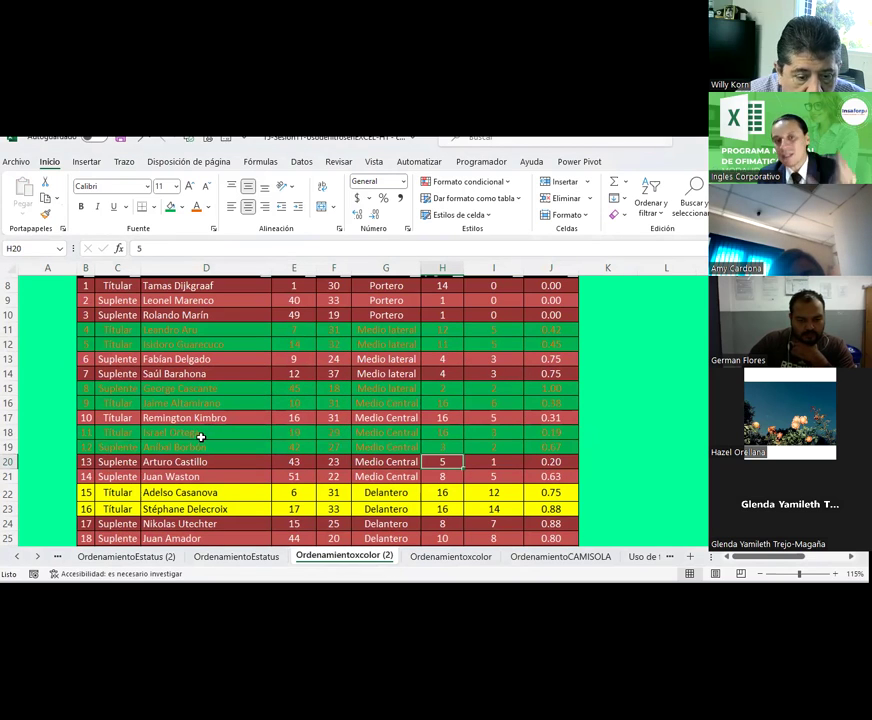
scroll(201, 437, "down", 1)
scroll(201, 437, "down", 2)
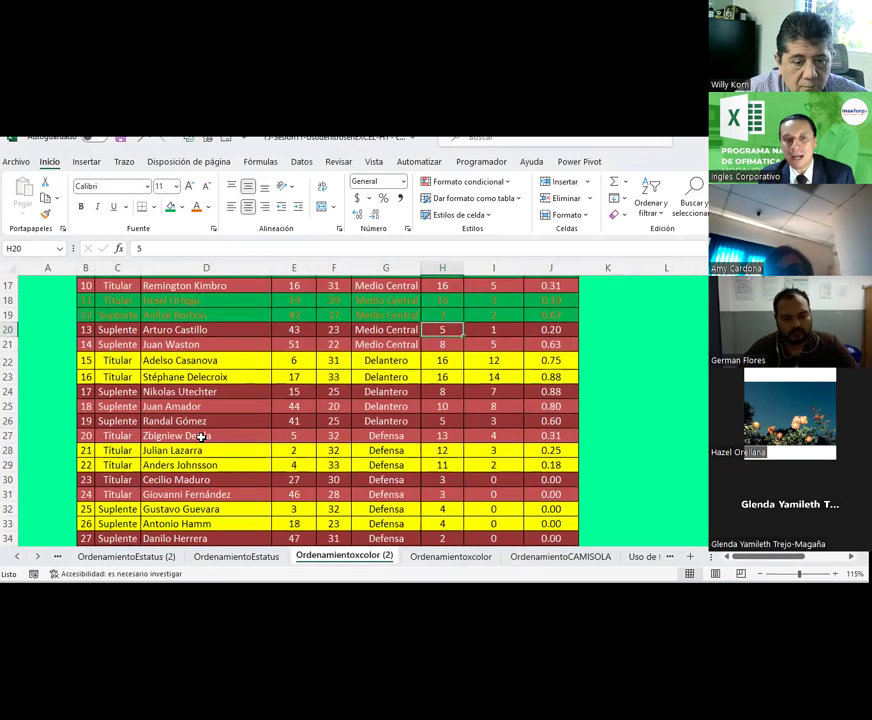
scroll(201, 437, "down", 1)
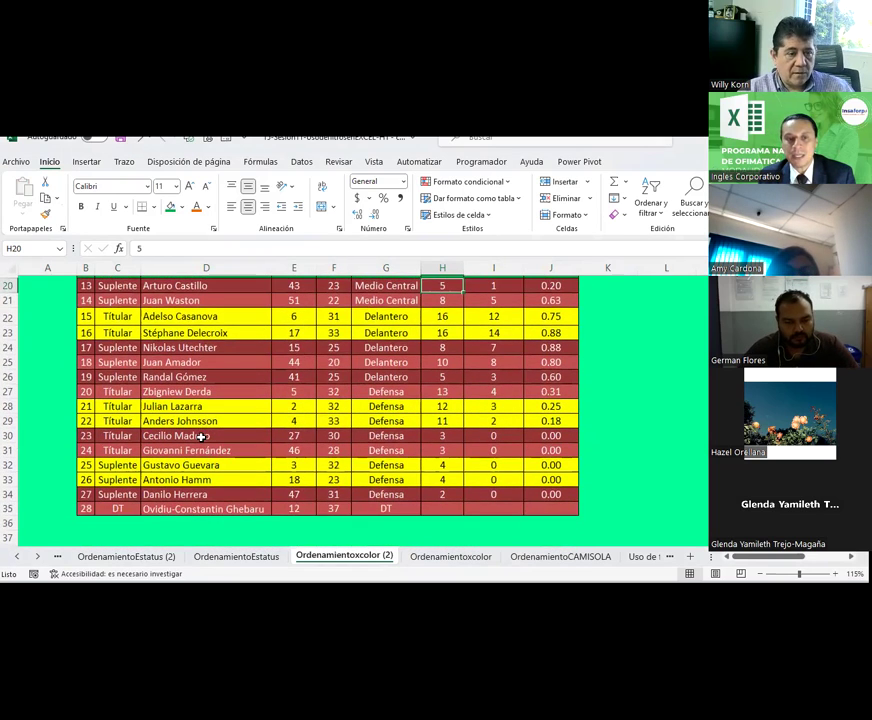
scroll(201, 437, "up", 4)
scroll(201, 437, "up", 3)
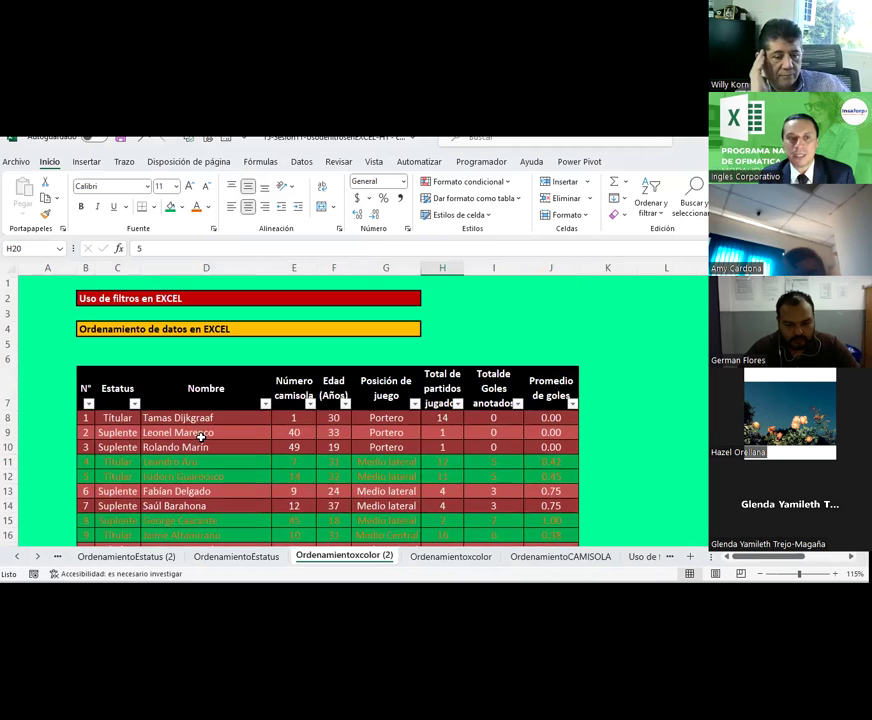
scroll(201, 437, "down", 1)
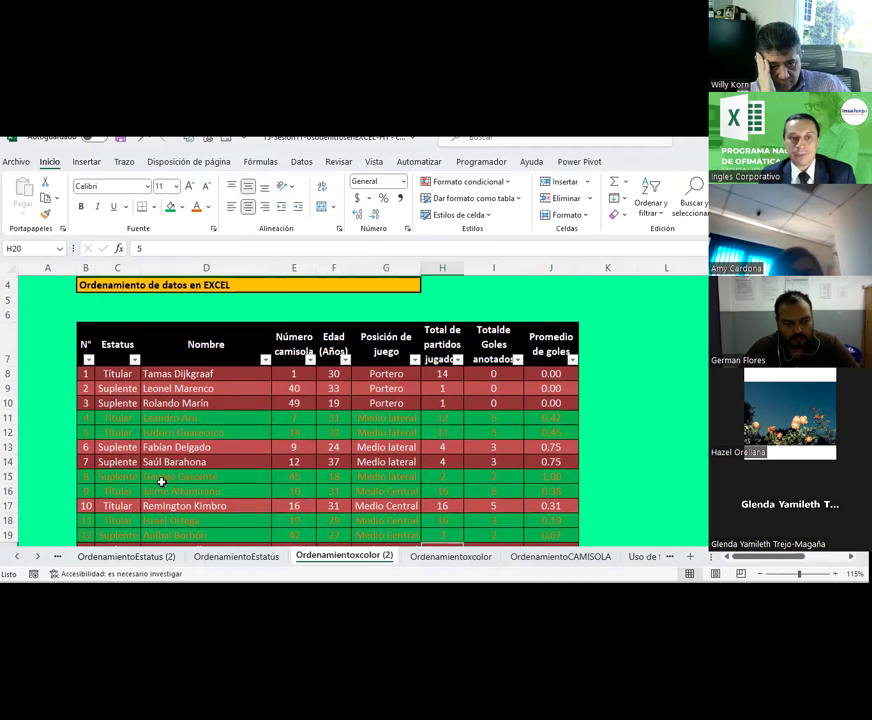
mouse_move(112, 347)
left_mouse_down()
mouse_move(419, 394)
mouse_move(579, 531)
mouse_move(551, 522)
left_mouse_up()
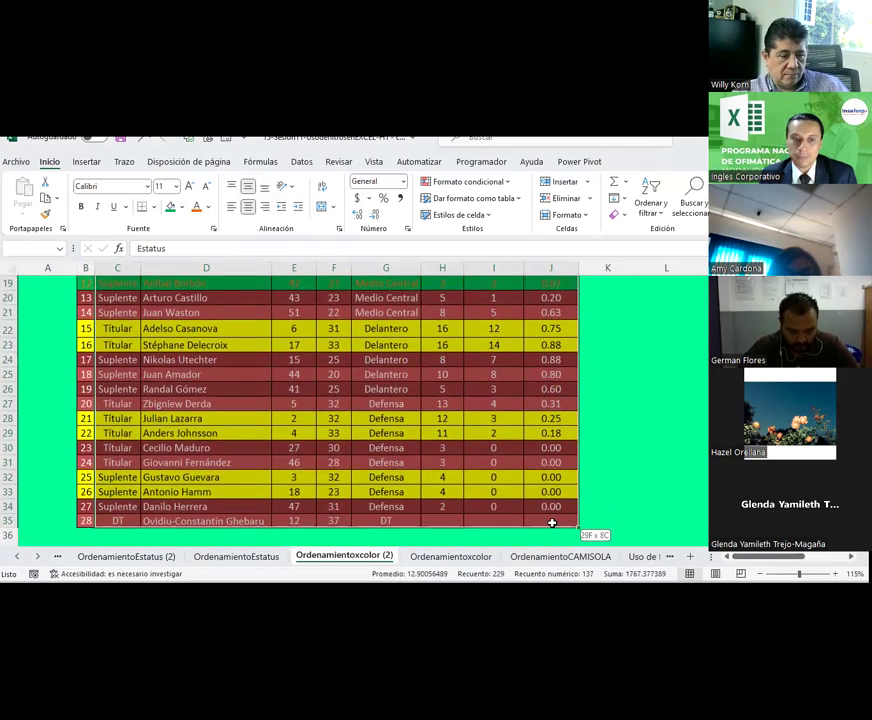
scroll(594, 322, "up", 6)
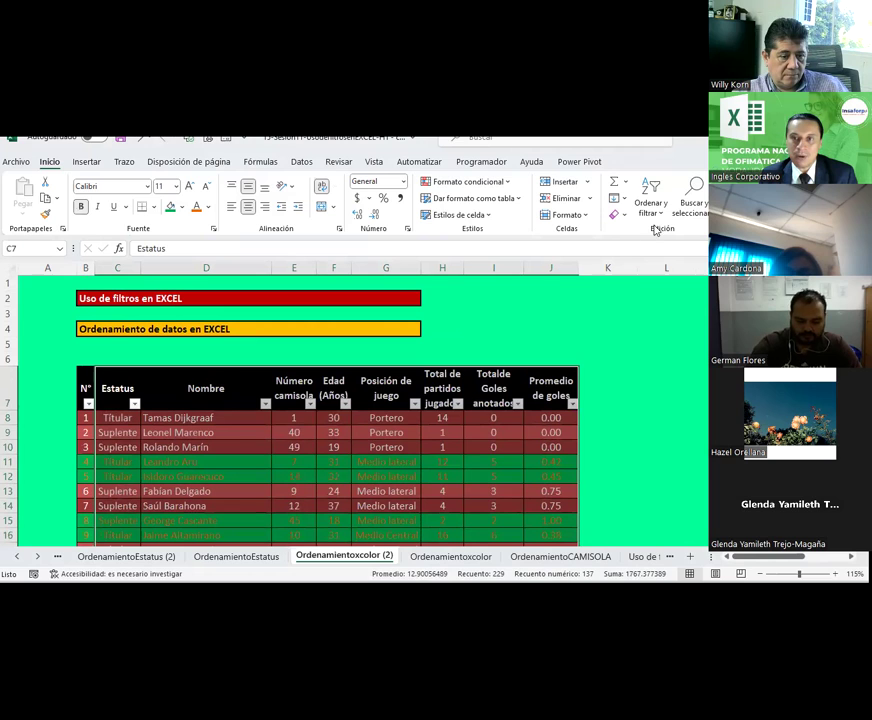
In Custom Sort, add an Estatus level sorted by cell colour with green on top
left_click(651, 208)
left_click(680, 268)
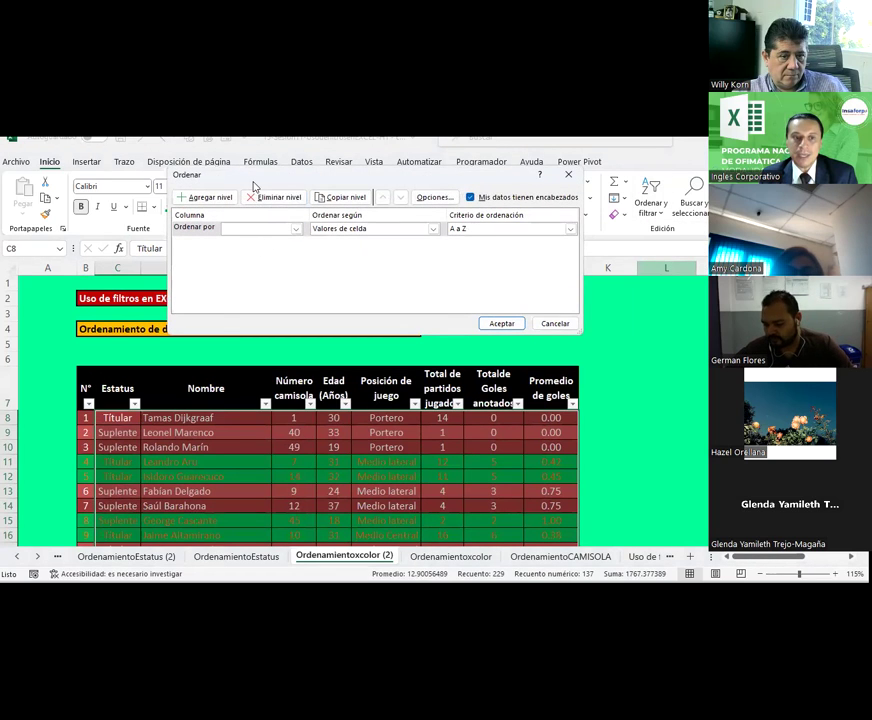
left_click_drag(254, 186, 311, 178)
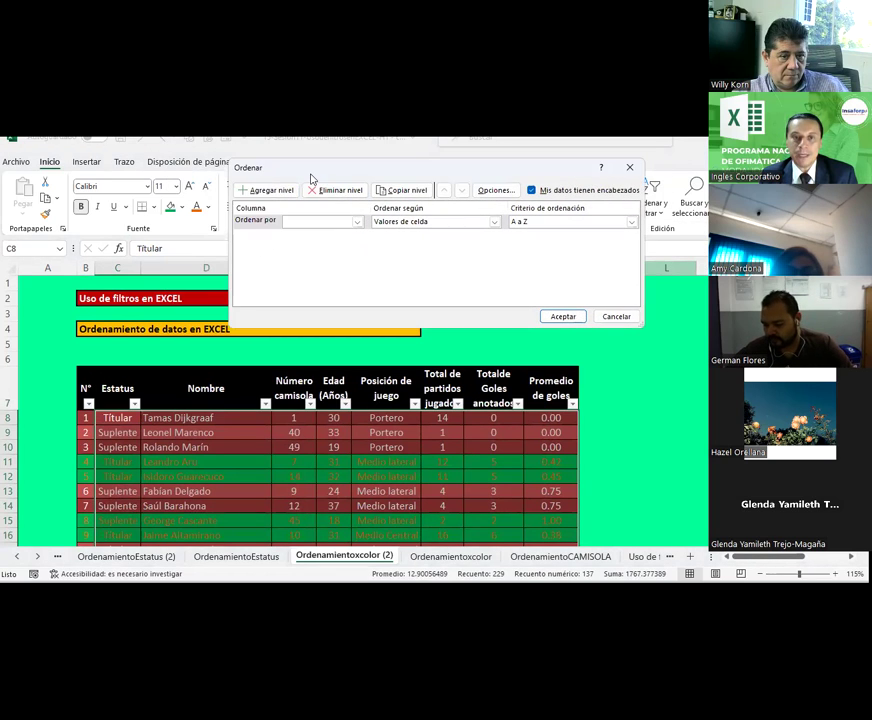
left_click(357, 224)
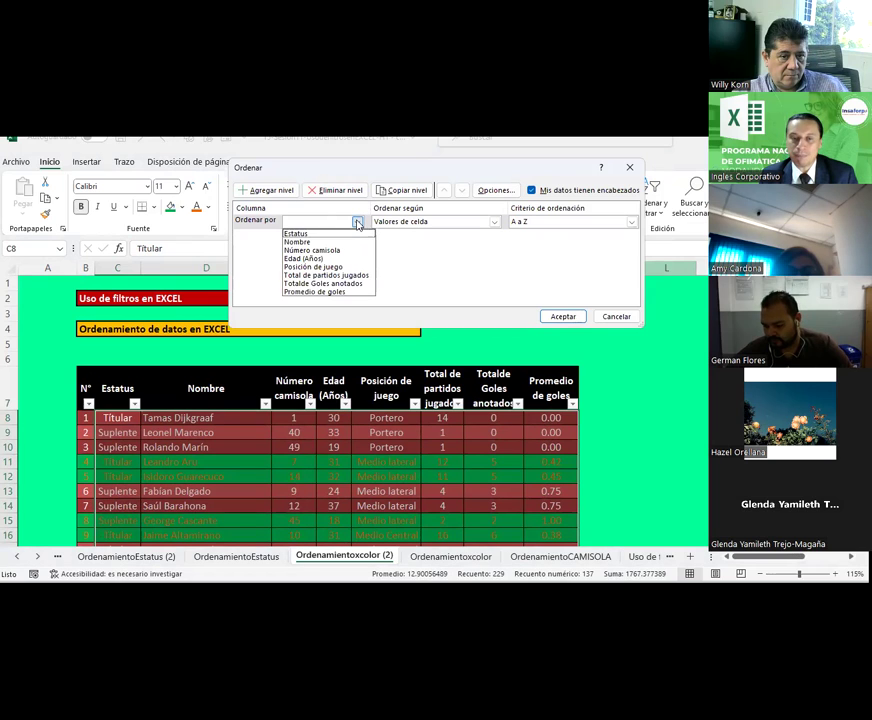
left_click(300, 234)
left_click(404, 222)
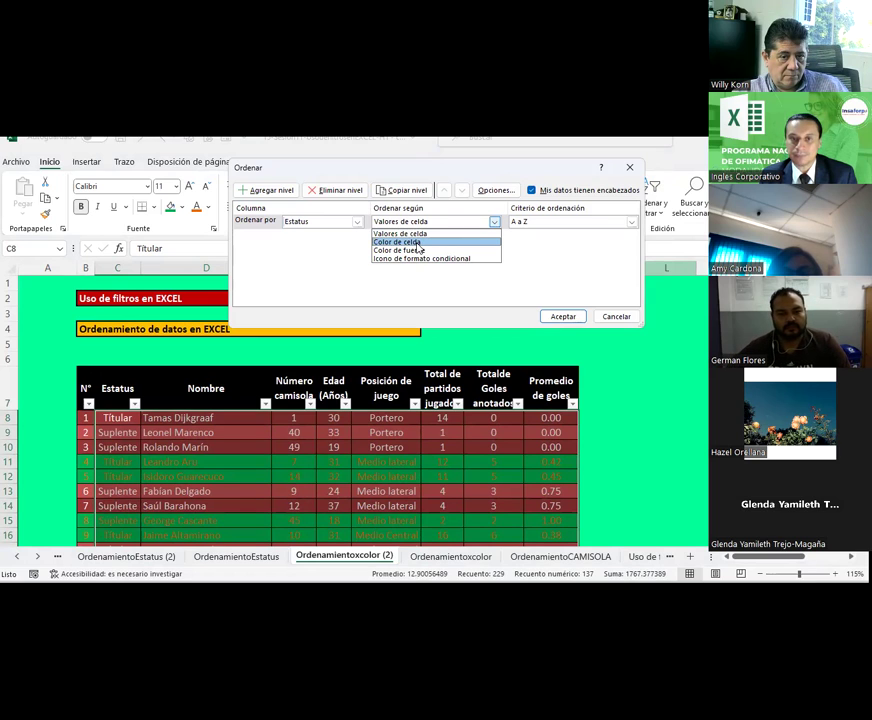
left_click(418, 243)
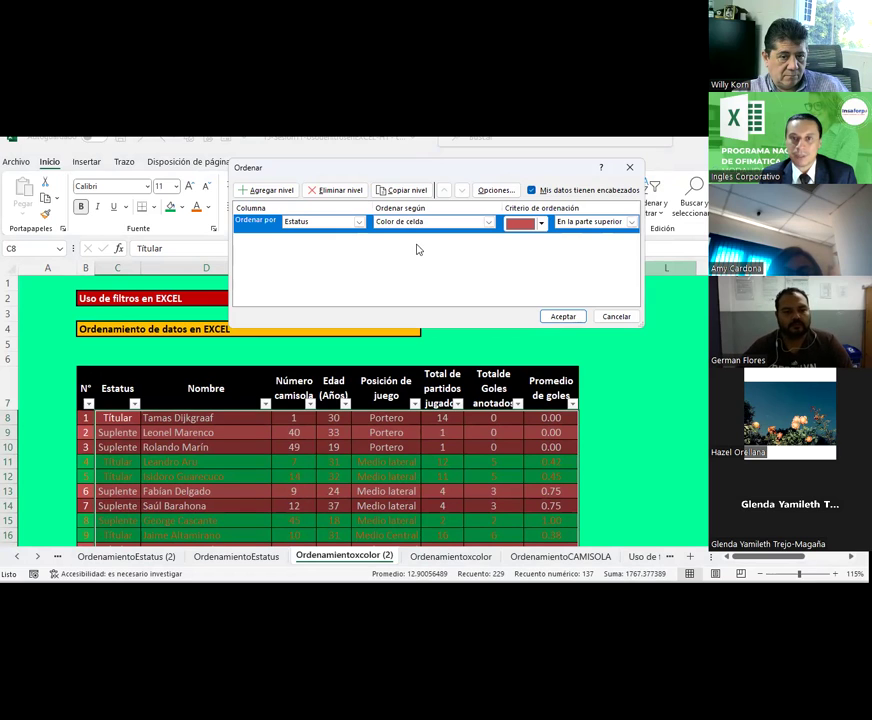
left_click(541, 223)
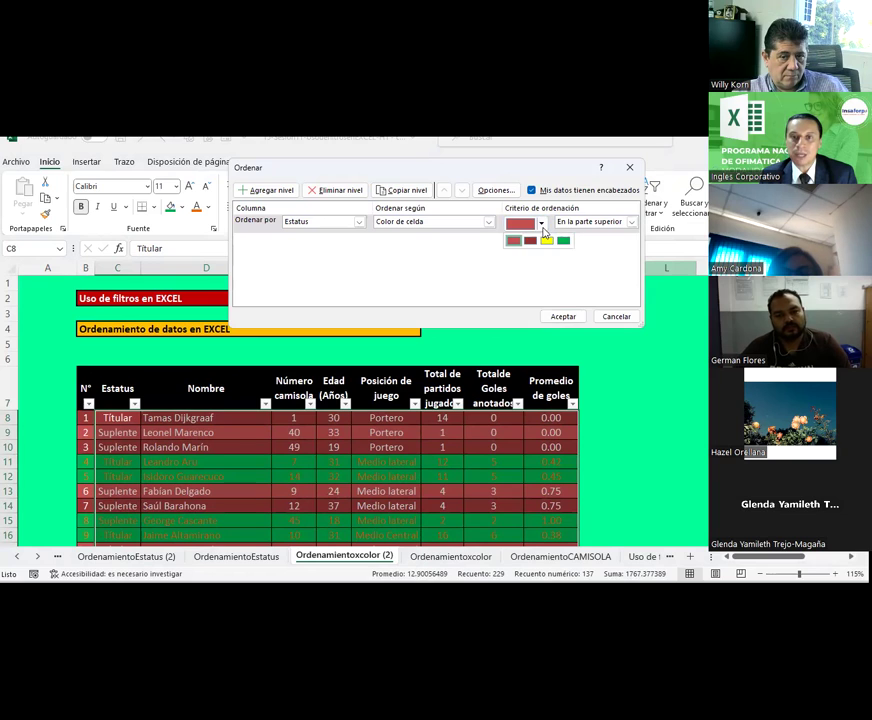
left_click(564, 242)
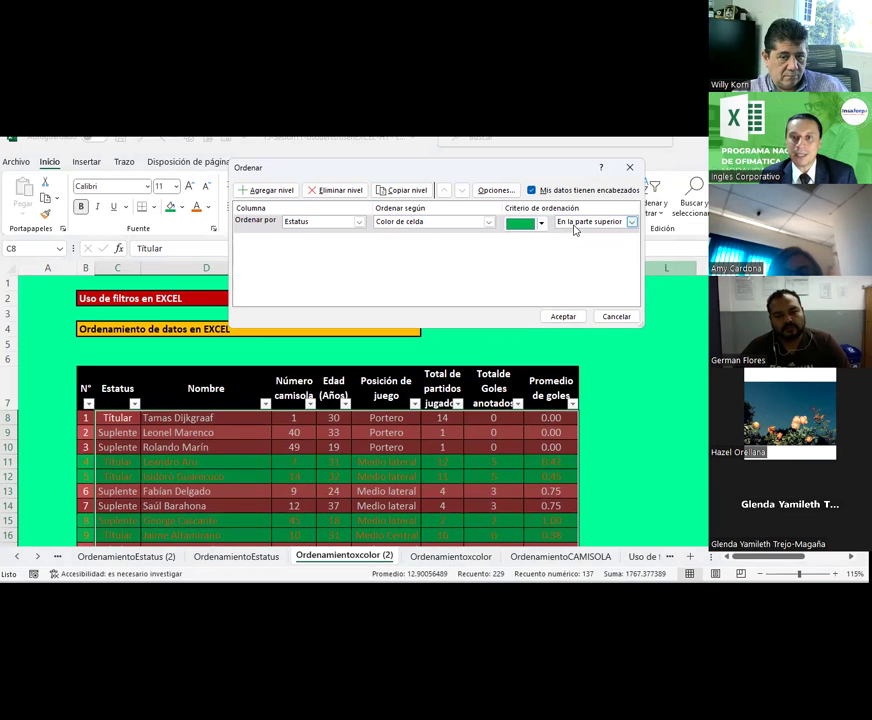
left_click(580, 222)
left_click(578, 234)
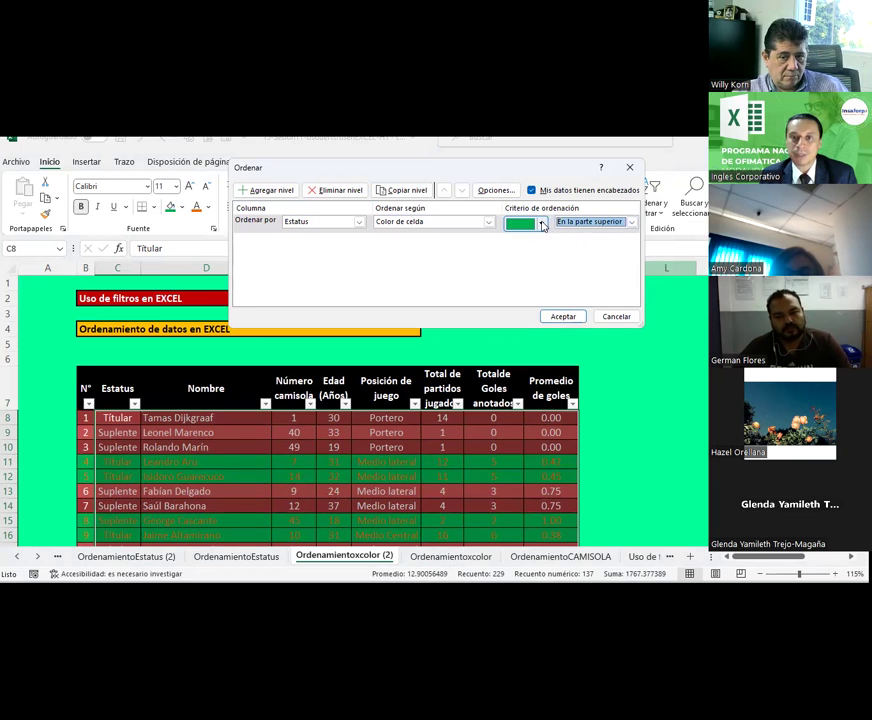
left_click(541, 223)
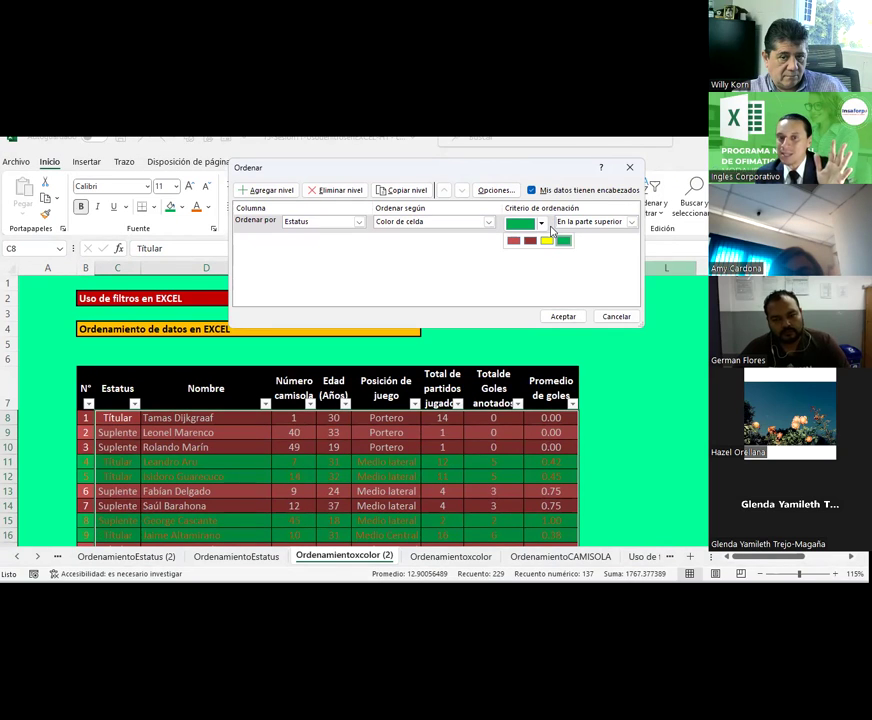
left_click(563, 240)
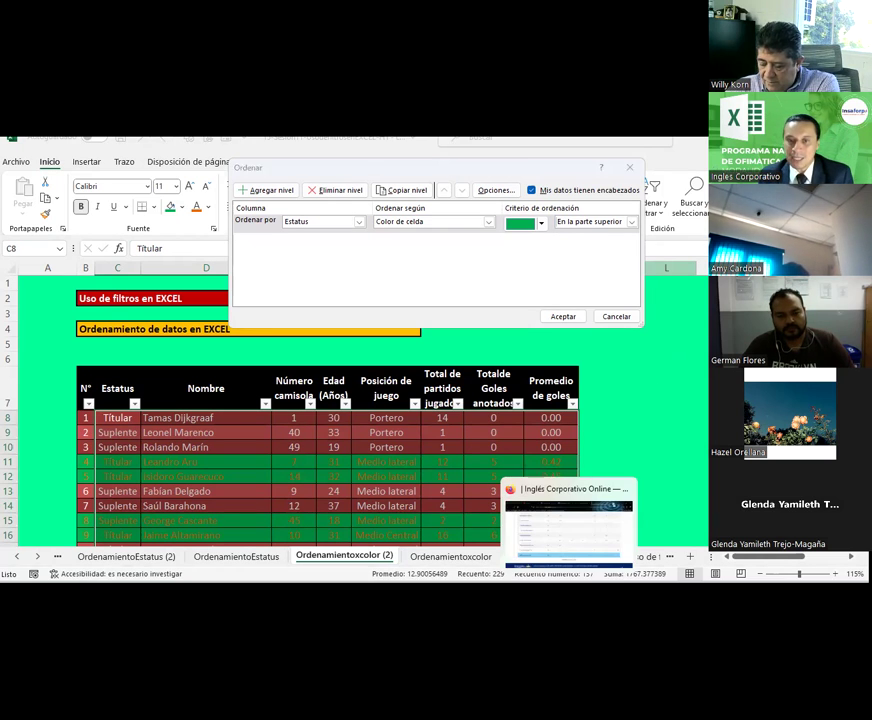
In Firefox, search 'codigos de colores html' and open the htmlcolorcodes.com site
left_click(568, 585)
key("ctrl+t")
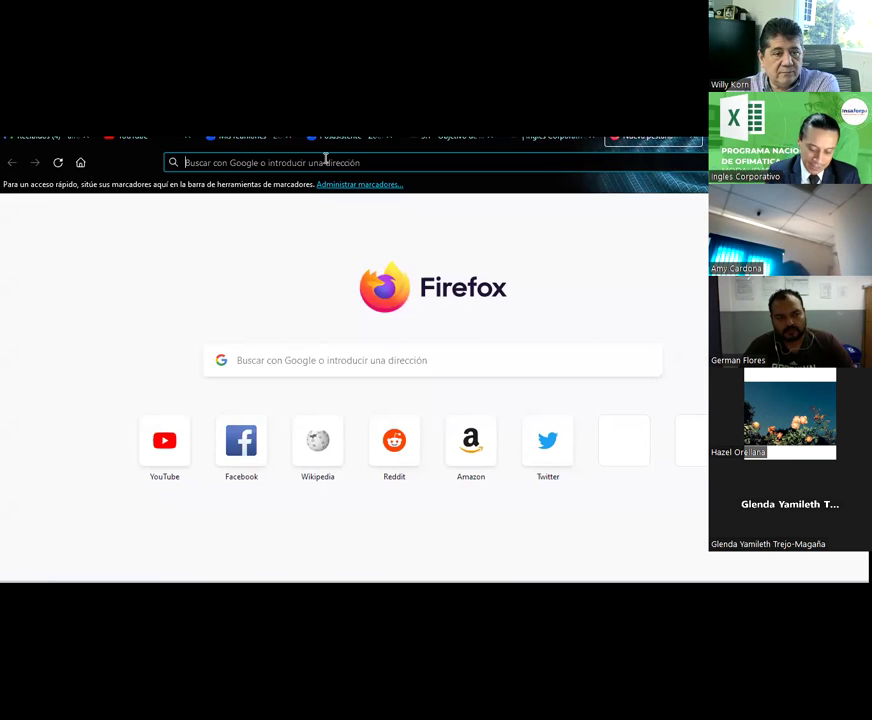
type("codigos de colores html")
key("Return")
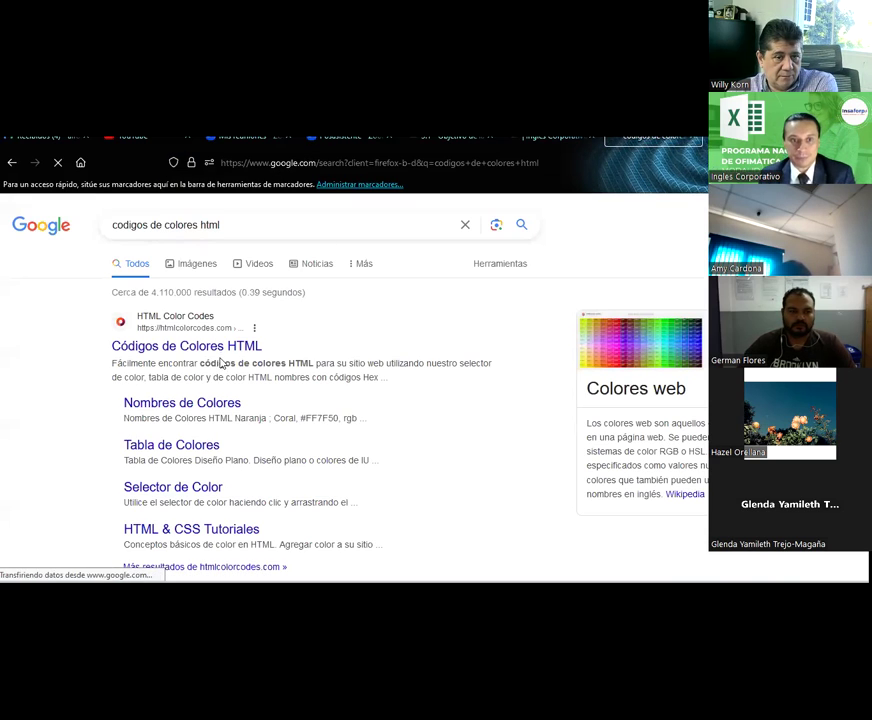
left_click(222, 358)
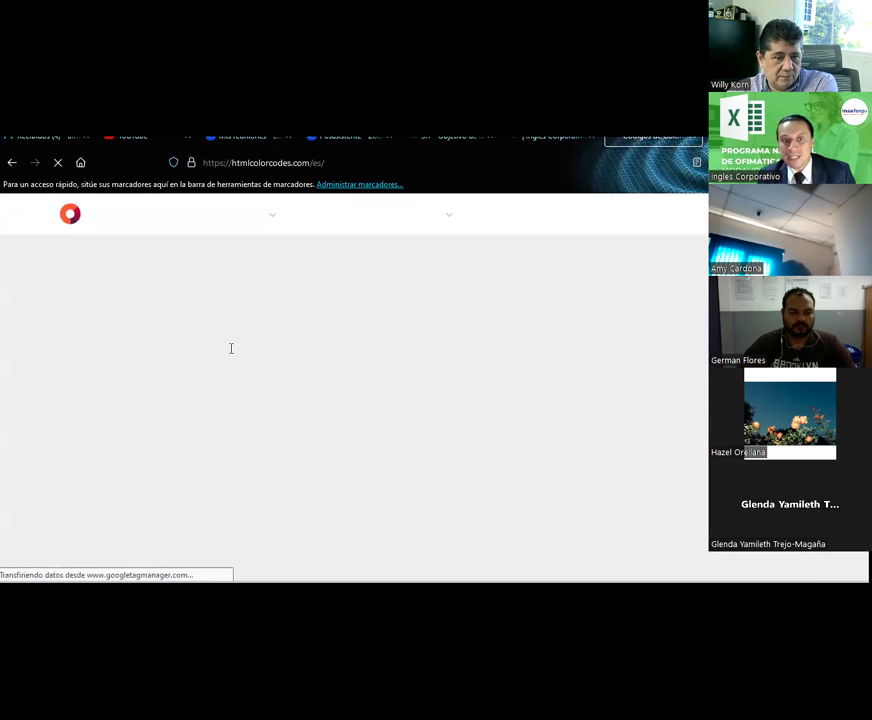
Select the HEX code #FF5733 on the colour picker, then return to Excel
scroll(230, 352, "down", 2)
scroll(220, 358, "down", 1)
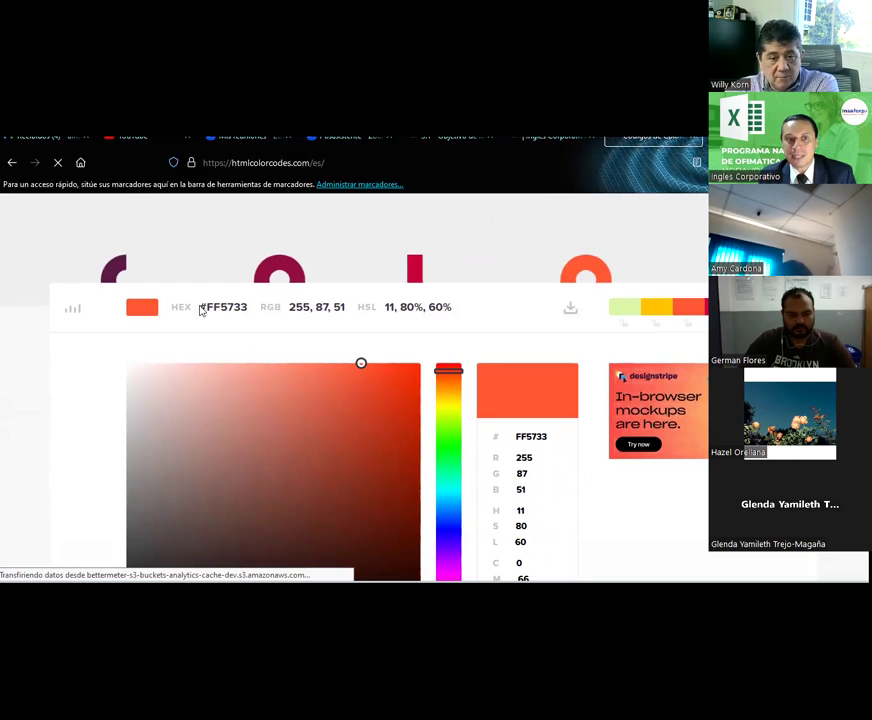
left_click_drag(222, 306, 261, 308)
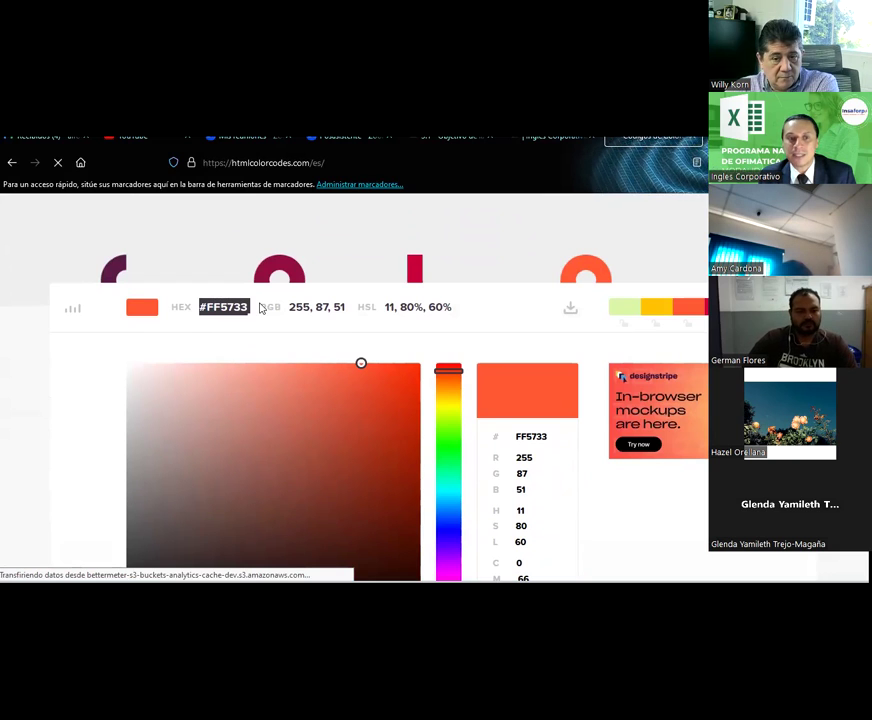
left_click(295, 305)
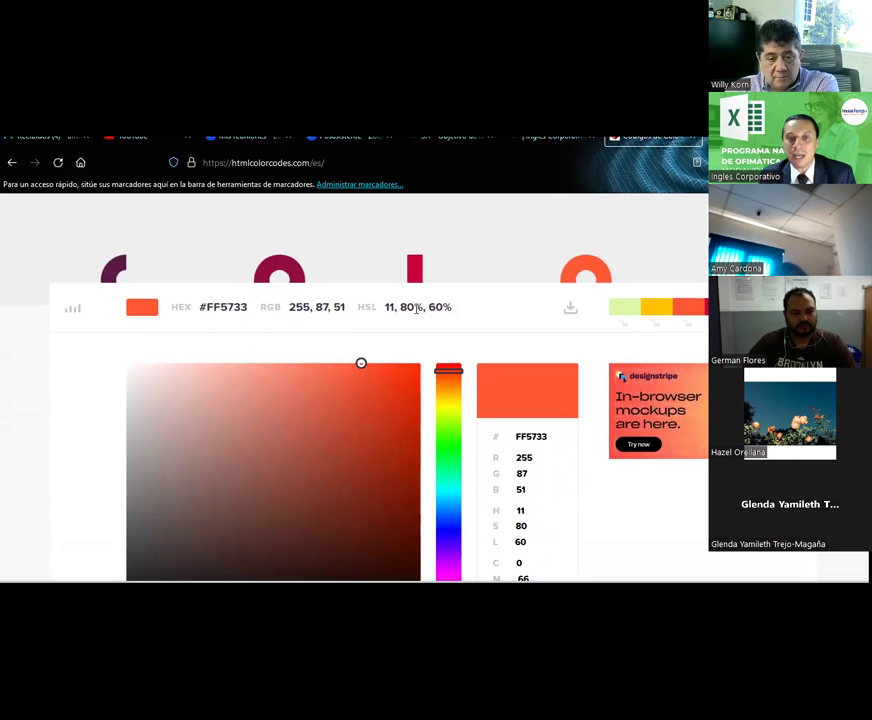
left_click(418, 308)
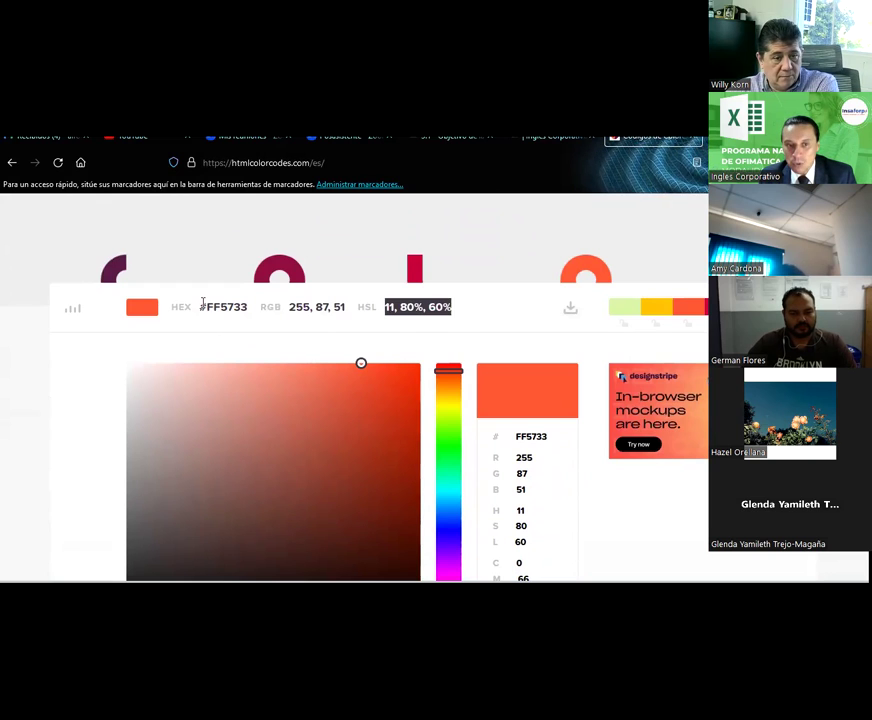
left_click(242, 307)
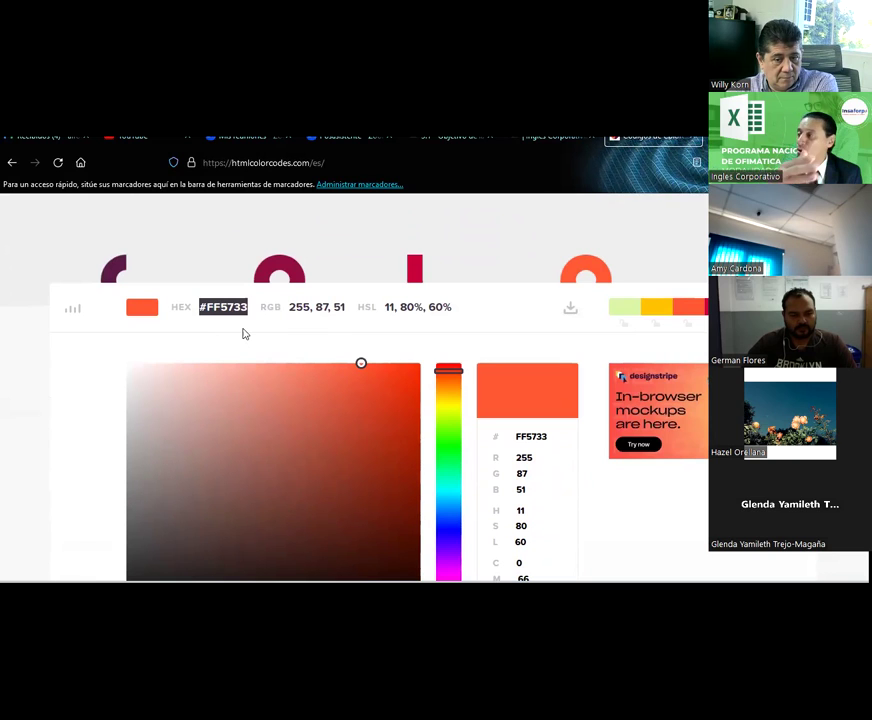
key("alt+Tab")
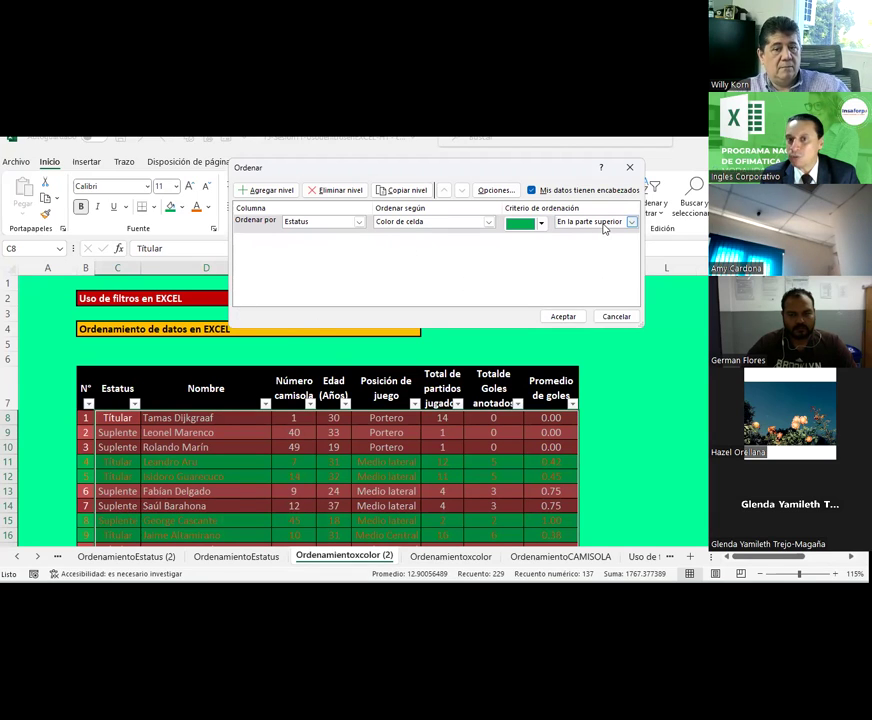
Apply the green-on-top cell colour sort and check the six green rows in rows 8–13
left_click(563, 316)
scroll(243, 444, "down", 2)
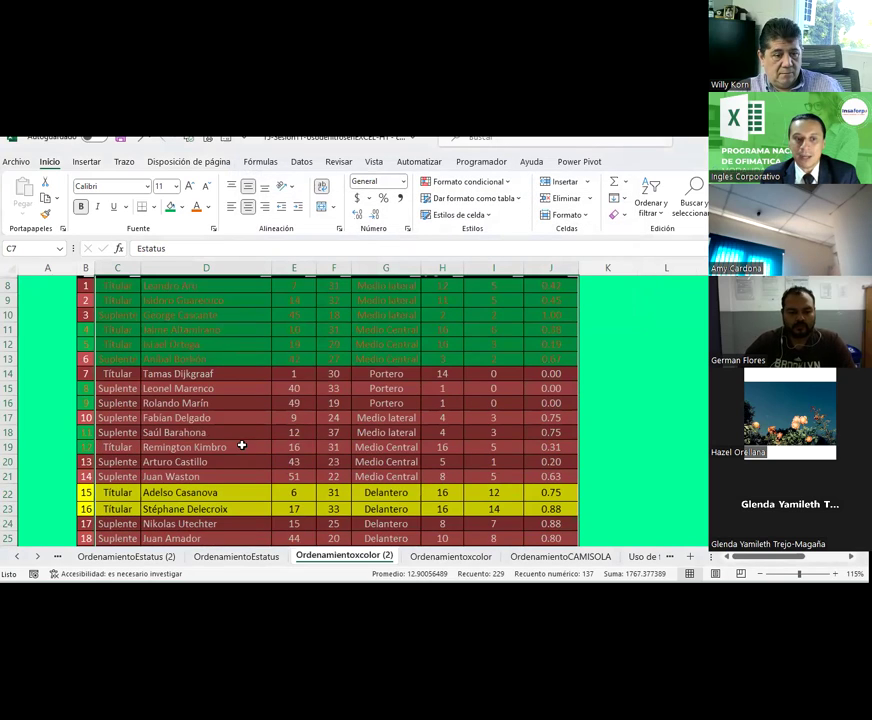
scroll(240, 440, "up", 1)
left_click_drag(120, 330, 555, 403)
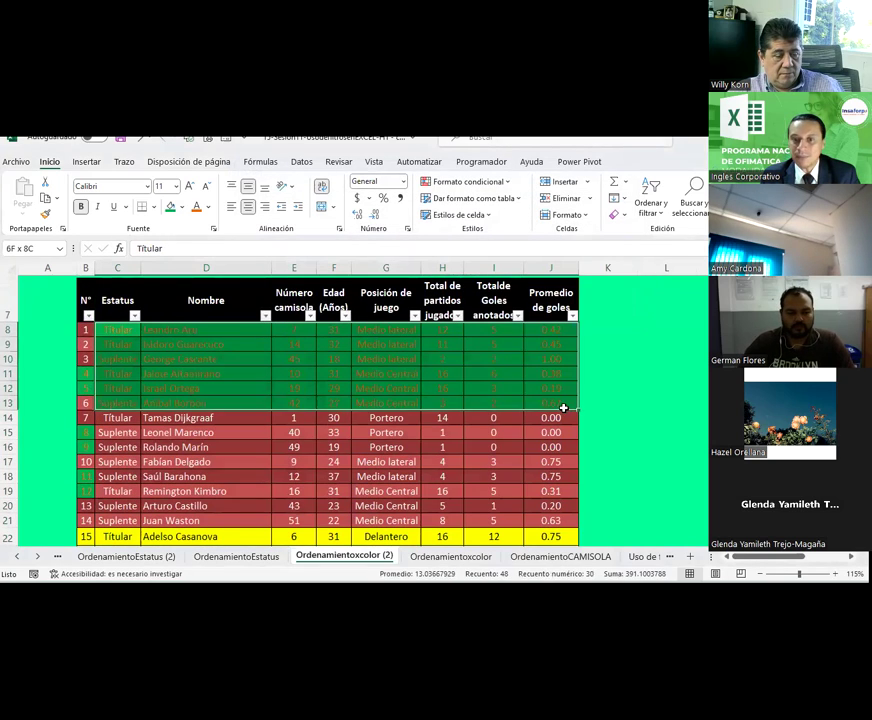
scroll(441, 413, "down", 4)
scroll(441, 413, "down", 1)
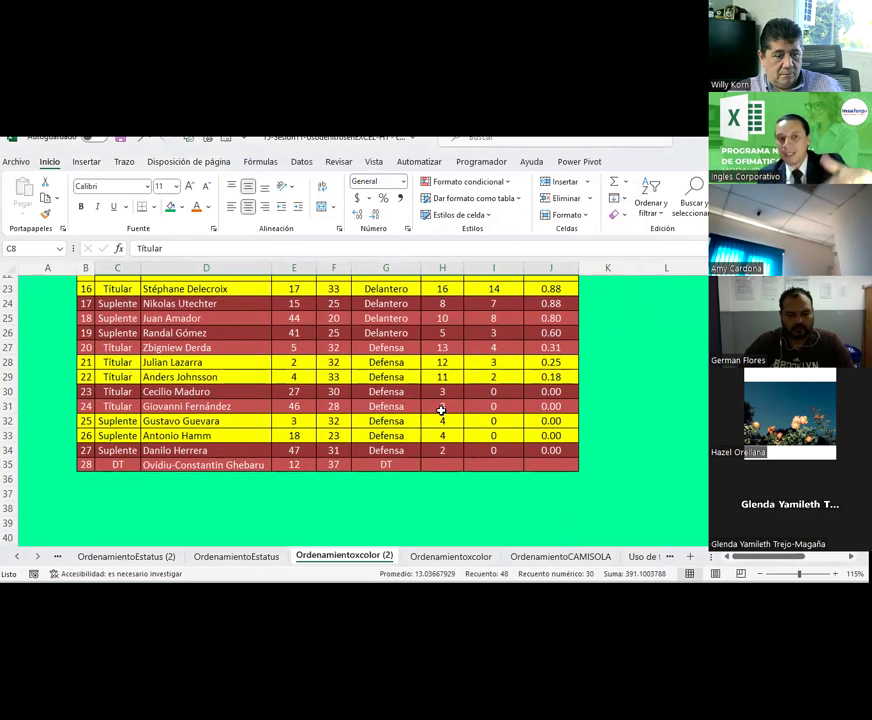
scroll(256, 342, "up", 2)
scroll(256, 342, "up", 2)
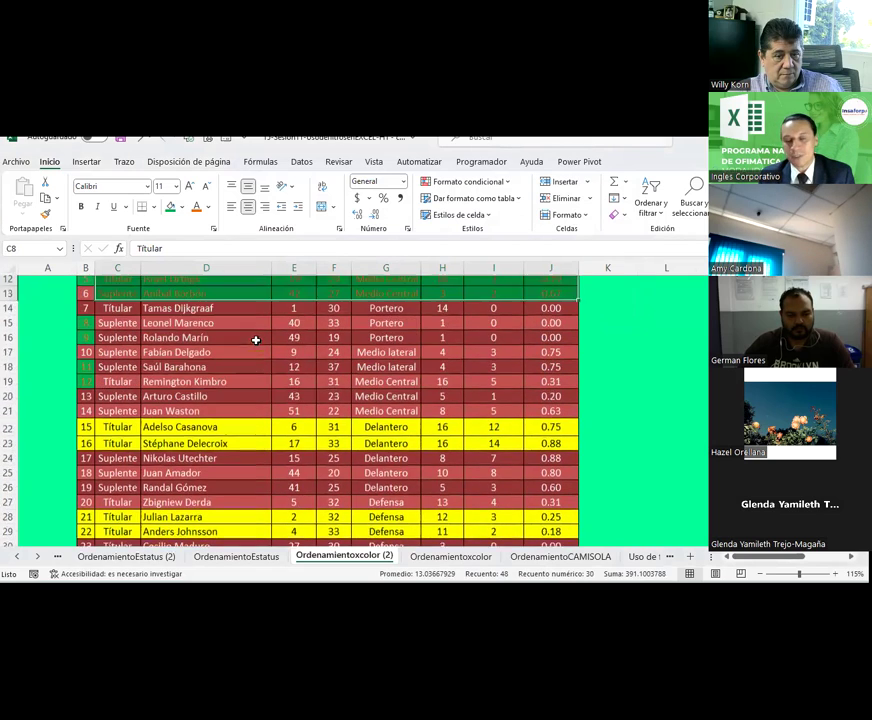
scroll(200, 365, "up", 1)
left_click(250, 430)
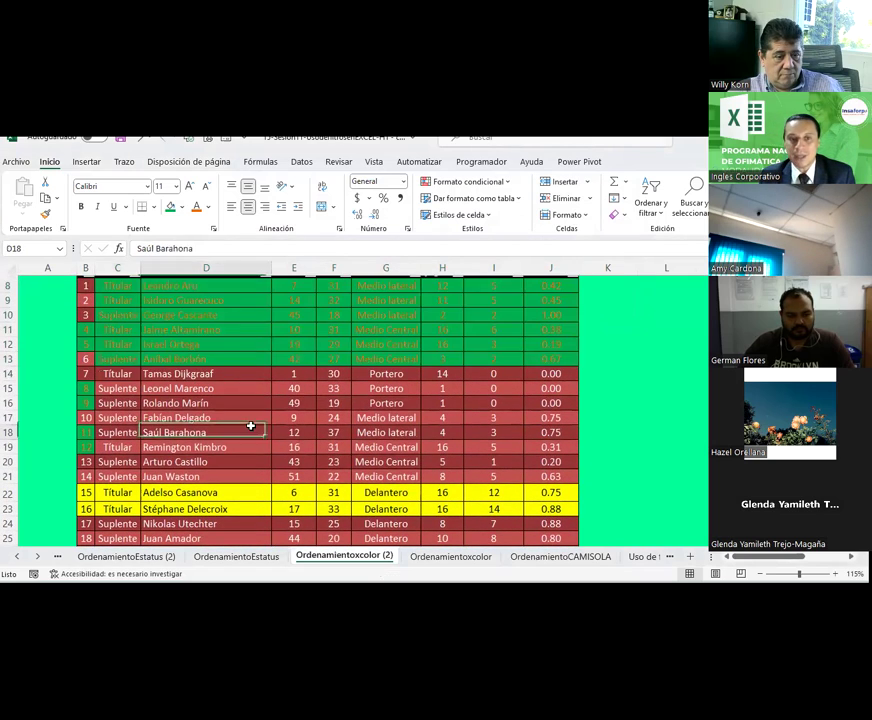
scroll(236, 421, "up", 1)
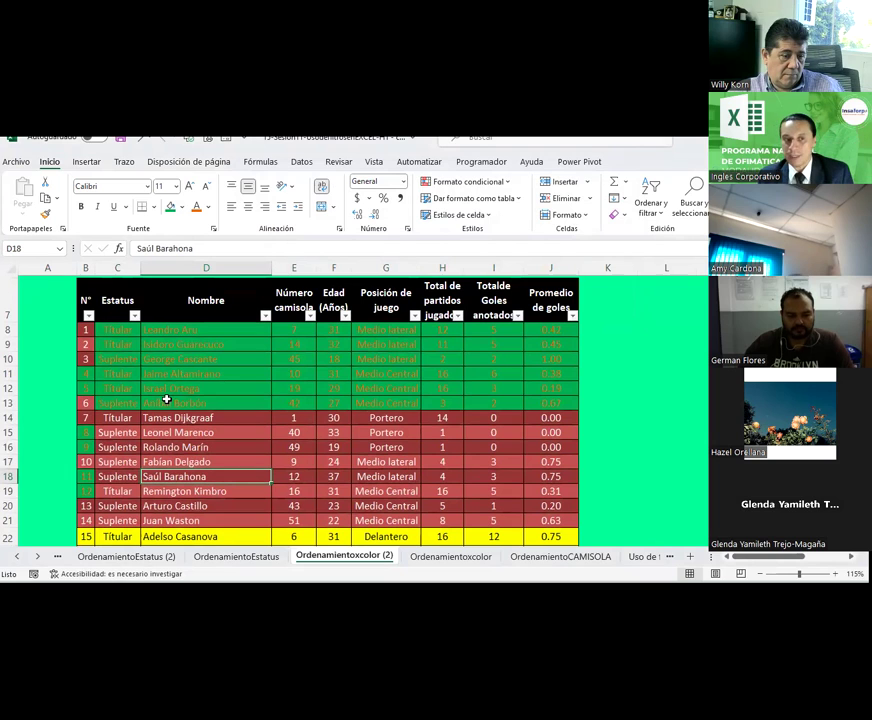
Copy Ordenamientoxcolor (2) as Ordenamientoxcolor (3), then select its roster from the Estatus header down
right_click(373, 556)
left_click(445, 418)
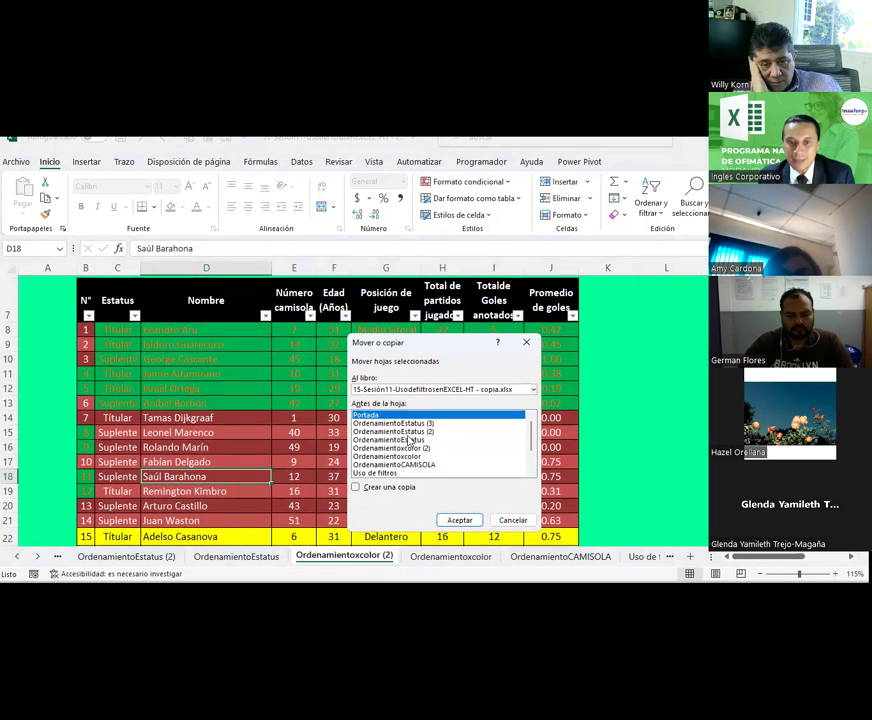
left_click(395, 448)
left_click(400, 487)
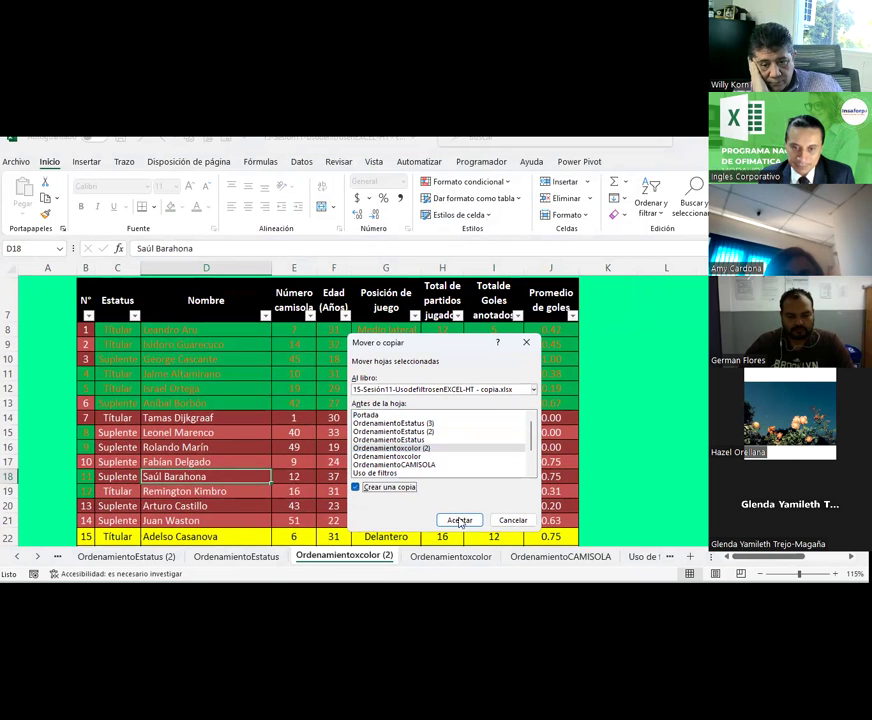
left_click(458, 520)
mouse_move(105, 299)
left_mouse_down()
mouse_move(543, 575)
mouse_move(551, 521)
left_mouse_up()
Start a Custom Sort on Estatus by font colour, then cancel it without applying
left_click(647, 207)
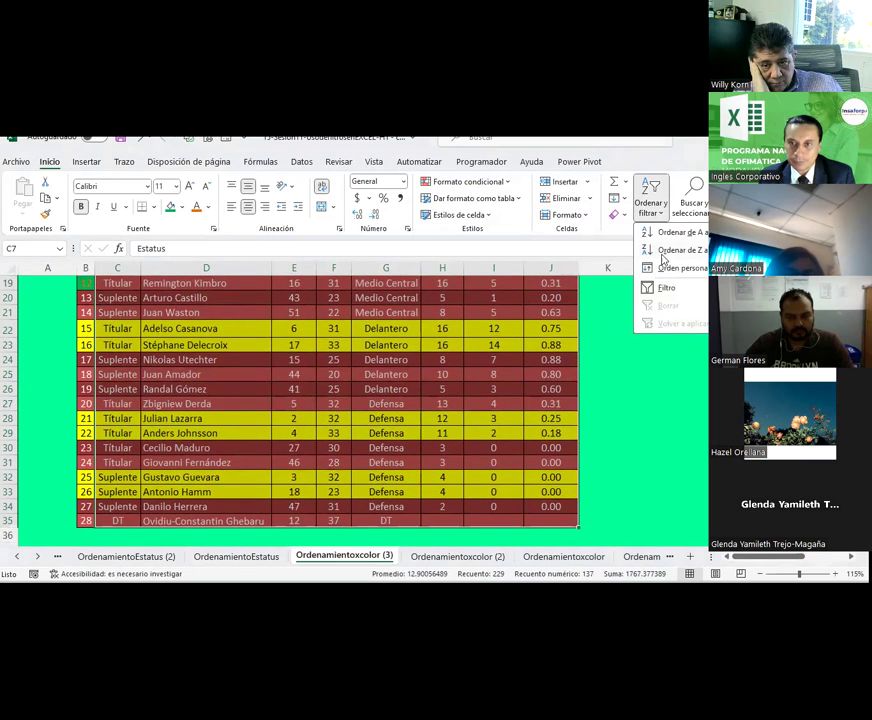
left_click(662, 270)
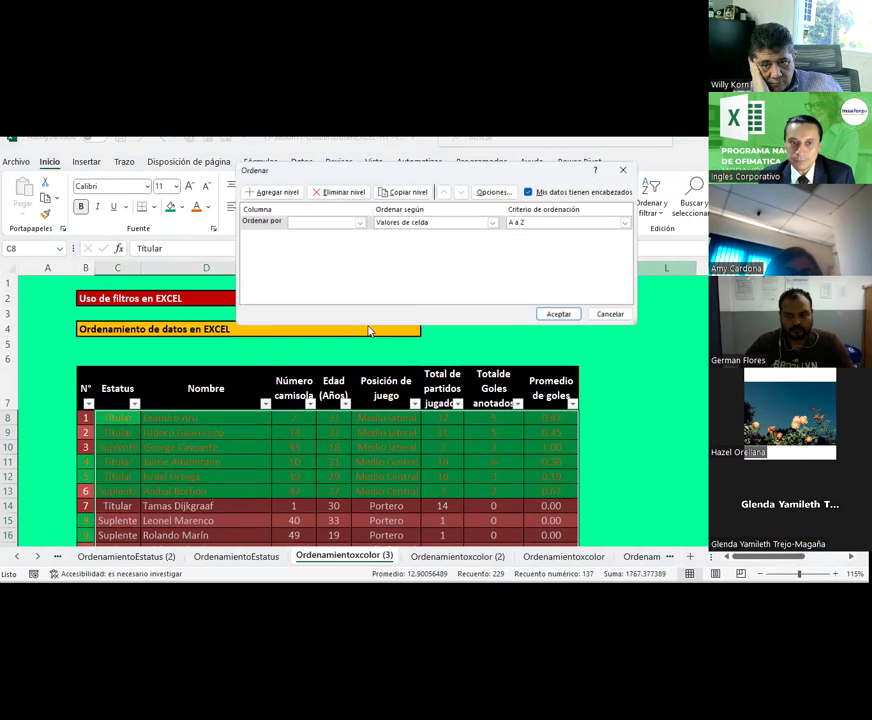
left_click(310, 224)
left_click(305, 232)
left_click(425, 224)
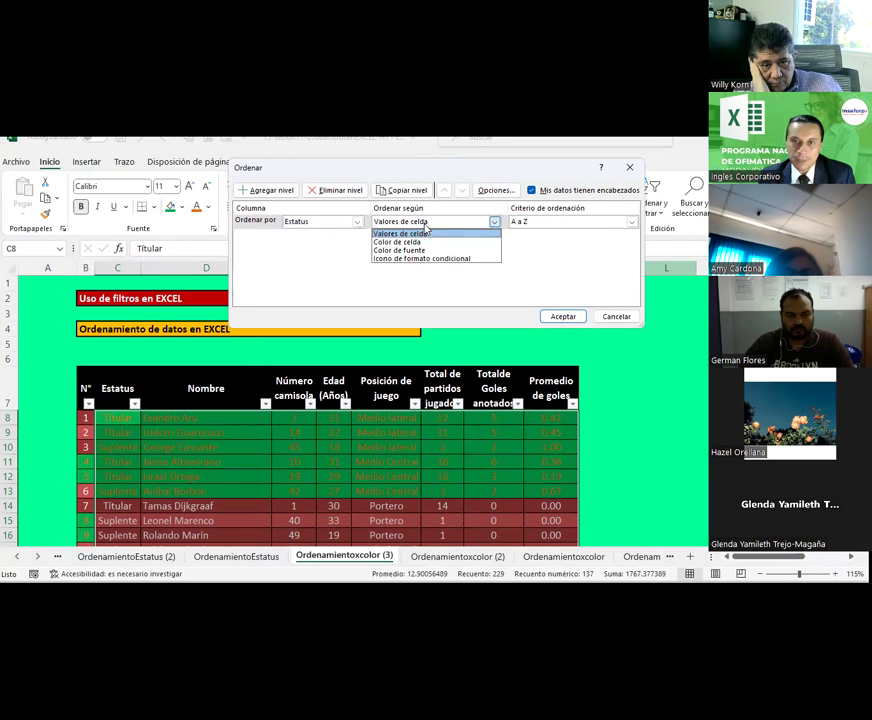
left_click(410, 250)
left_click(574, 222)
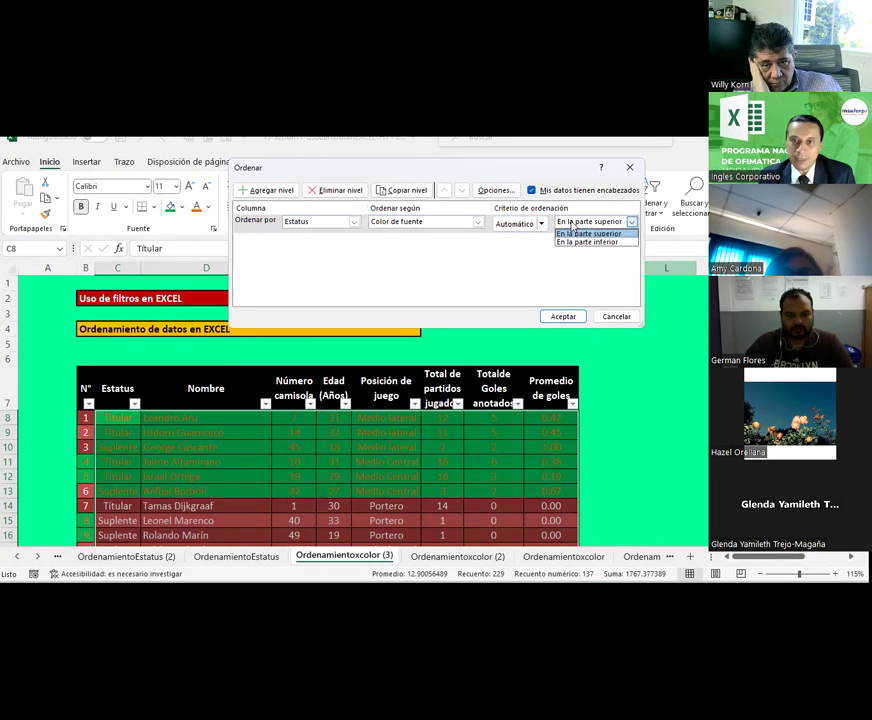
left_click(527, 224)
left_click(541, 224)
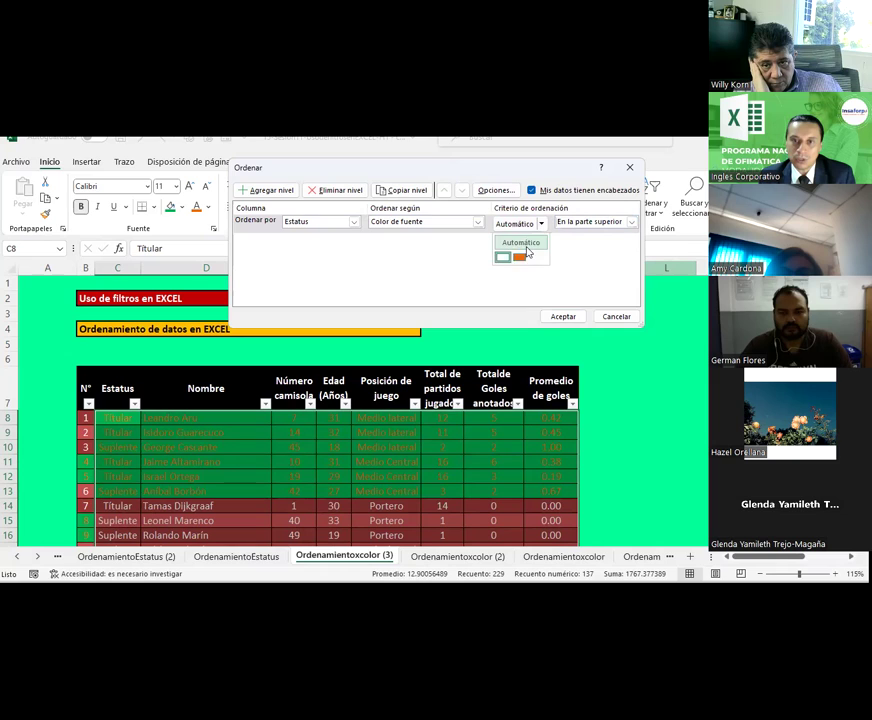
left_click(459, 263)
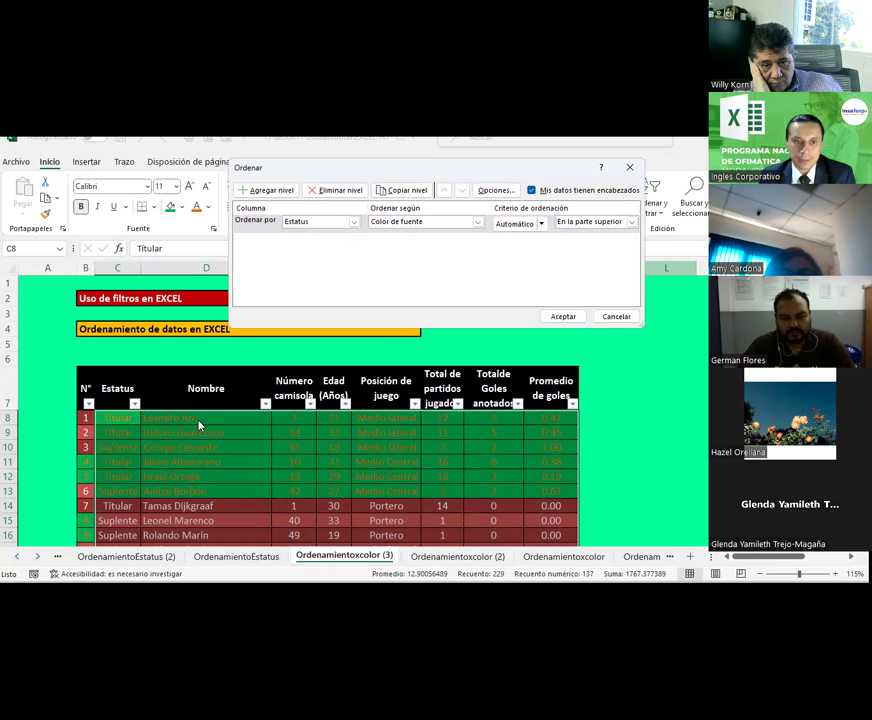
left_click(616, 316)
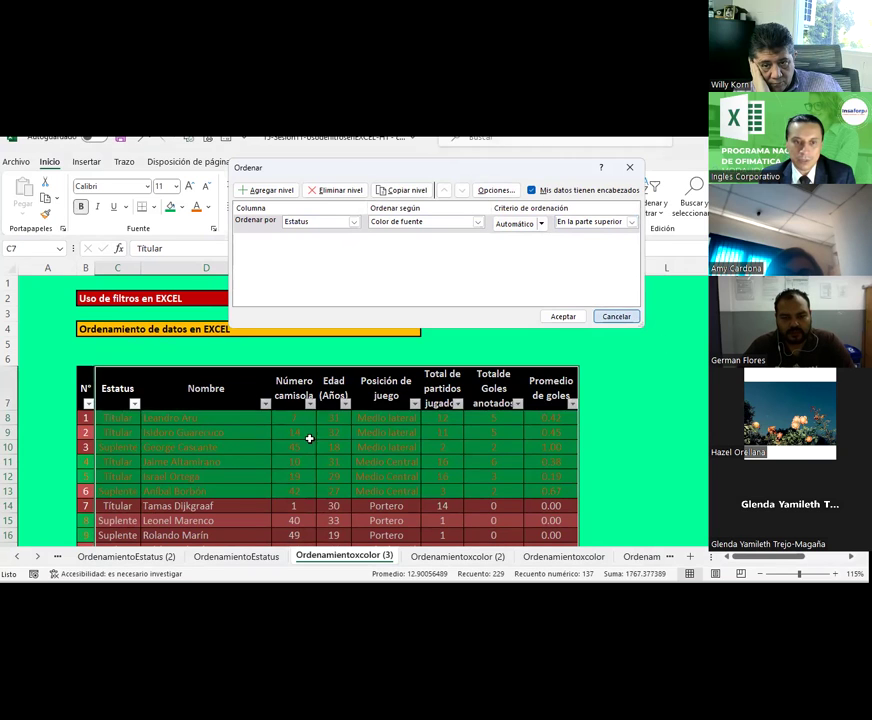
Format-paint the rows 22–23 style onto rows 28–29 and 32–33
scroll(302, 441, "down", 4)
scroll(302, 443, "down", 2)
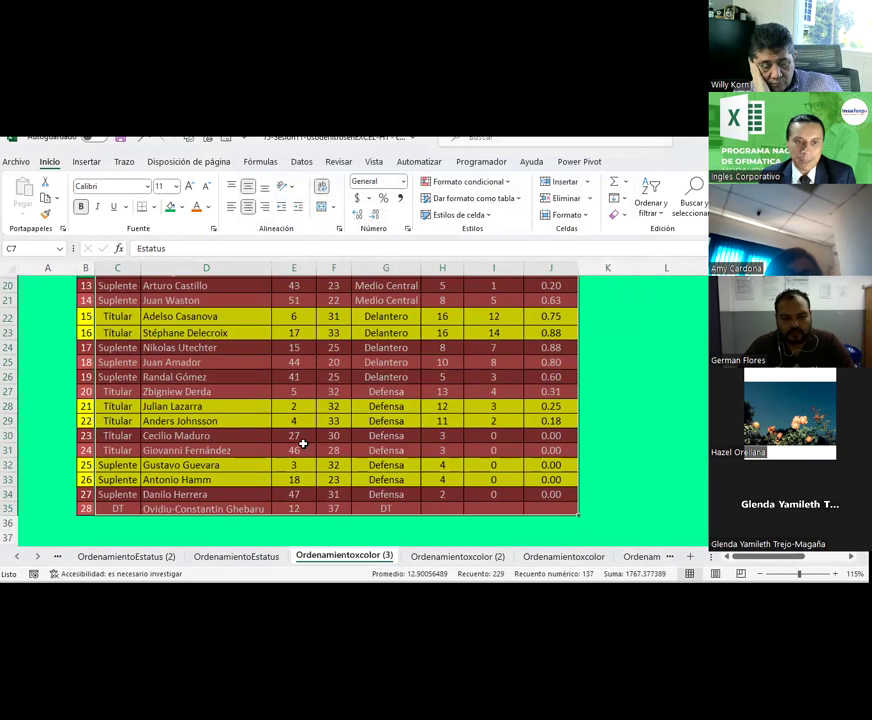
scroll(302, 443, "up", 1)
left_click_drag(89, 360, 545, 376)
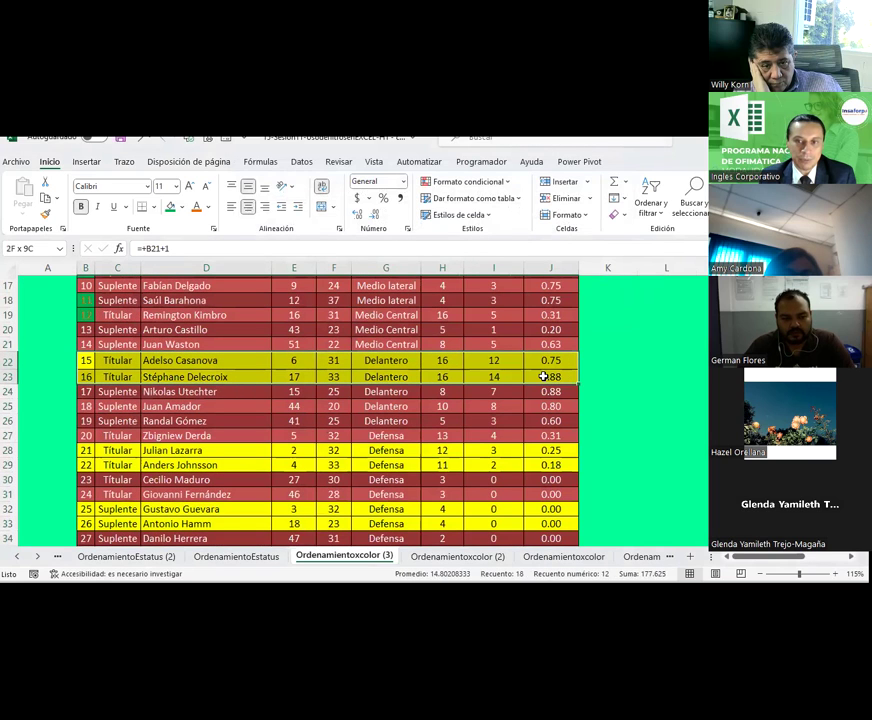
left_click(208, 207)
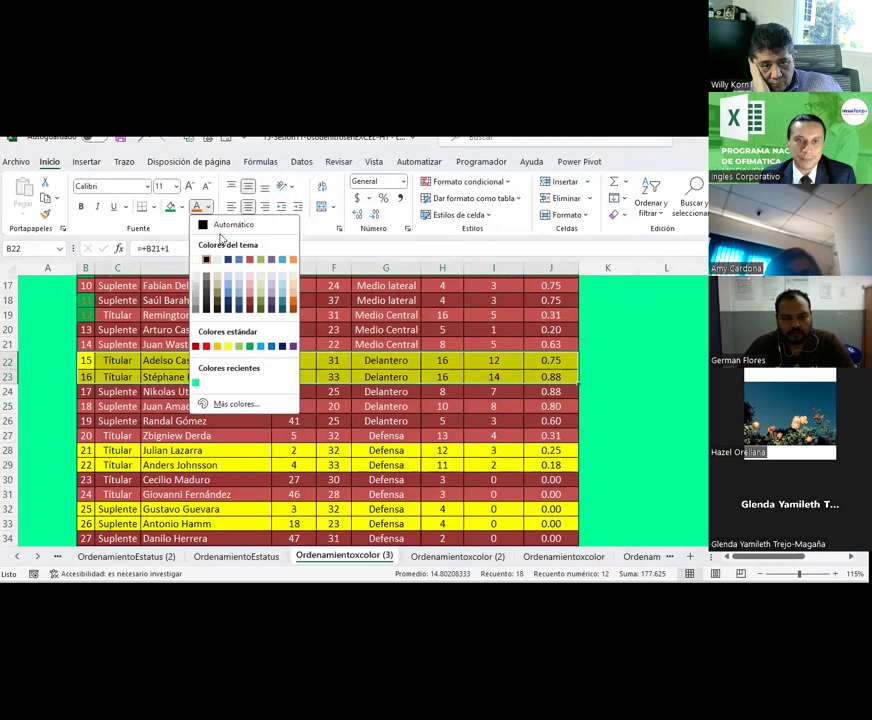
key("Escape")
double_click(44, 218)
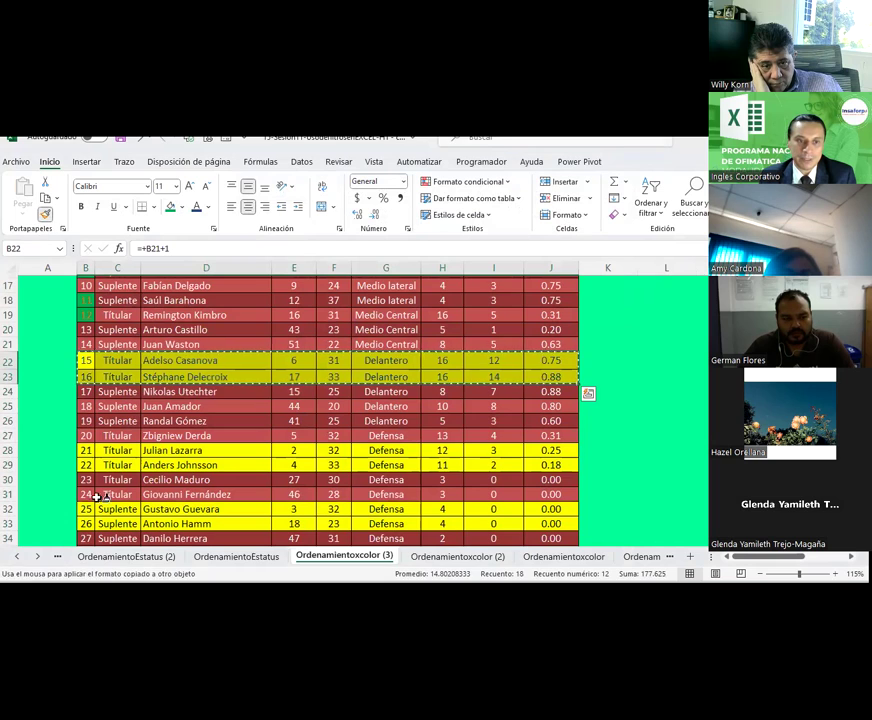
left_click_drag(88, 450, 560, 466)
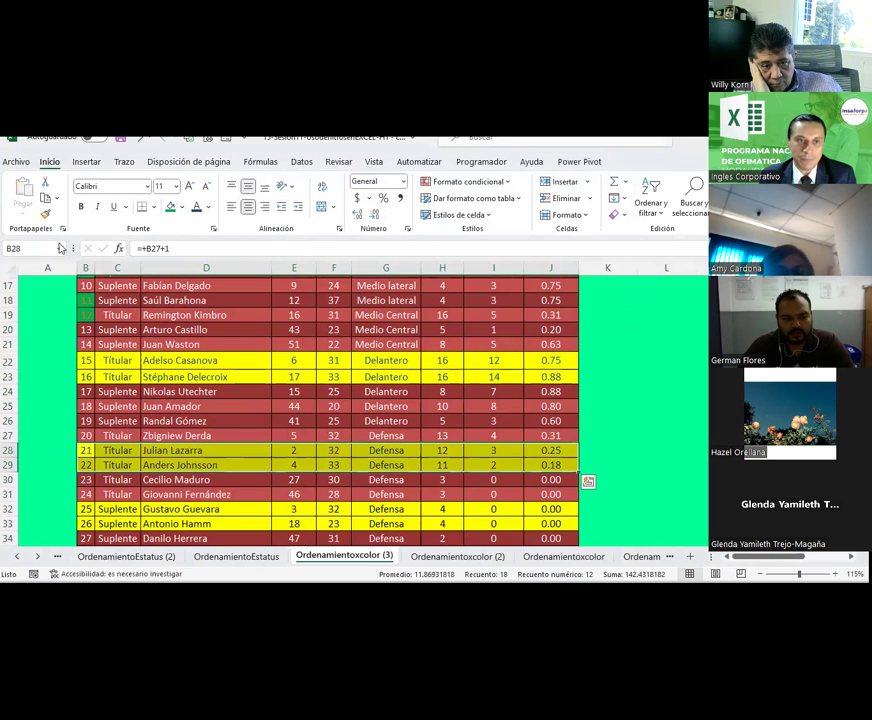
left_click(88, 508)
scroll(286, 510, "down", 3)
scroll(286, 510, "up", 7)
scroll(250, 490, "down", 1)
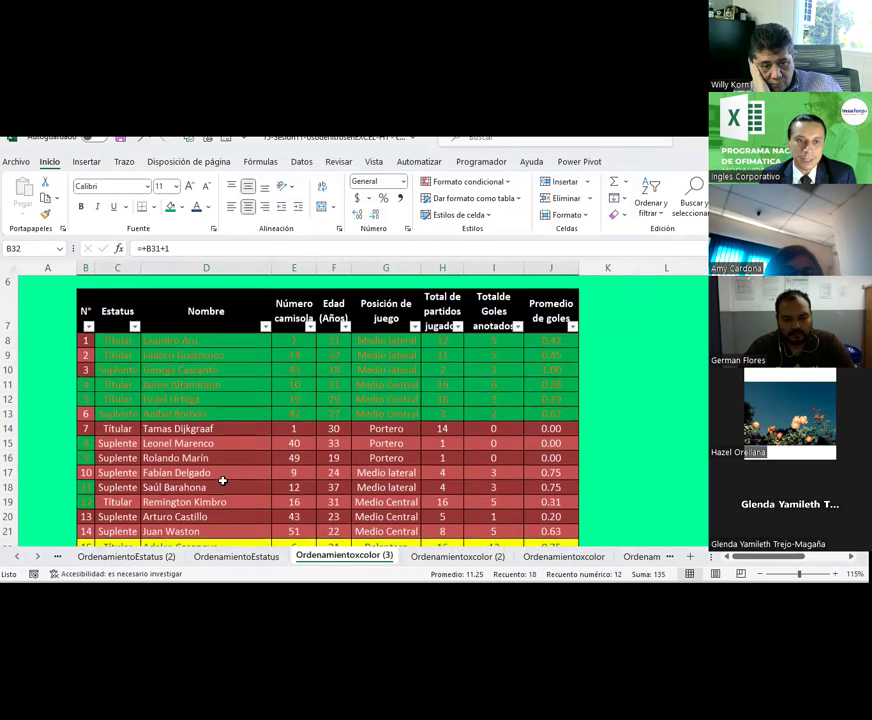
mouse_move(124, 331)
left_mouse_down()
mouse_move(436, 426)
mouse_move(544, 542)
left_mouse_up()
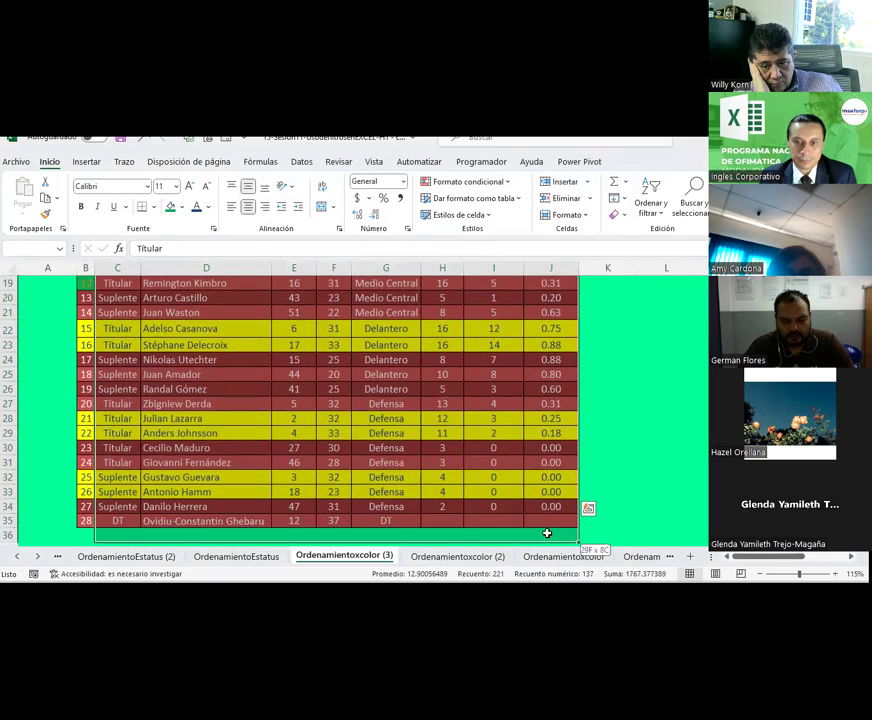
scroll(547, 522, "up", 5)
In Custom Sort, turn off the header row option and sort by Columna C
left_click(652, 210)
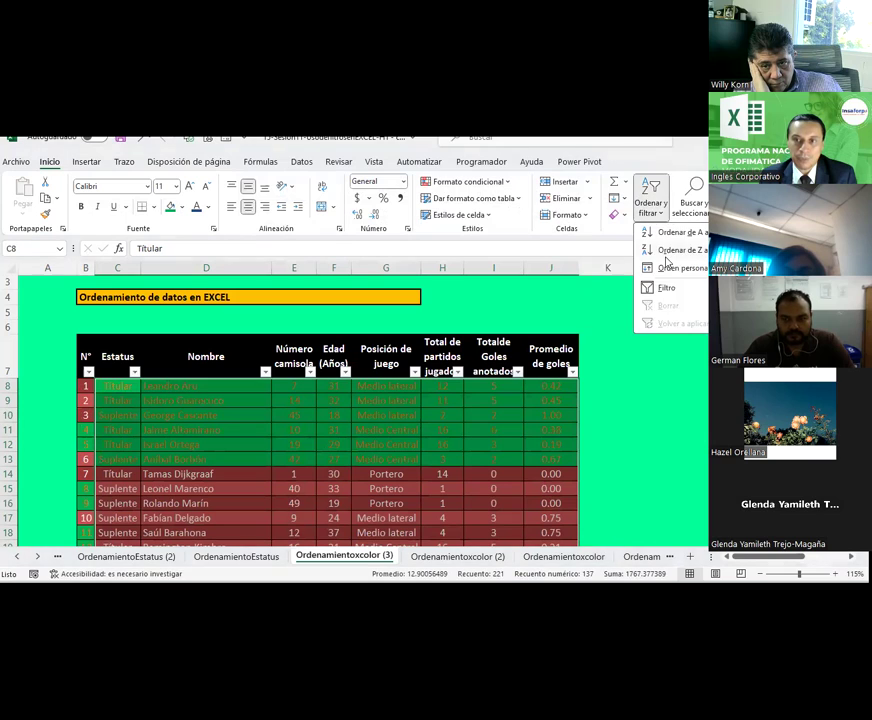
left_click(680, 267)
left_click(357, 222)
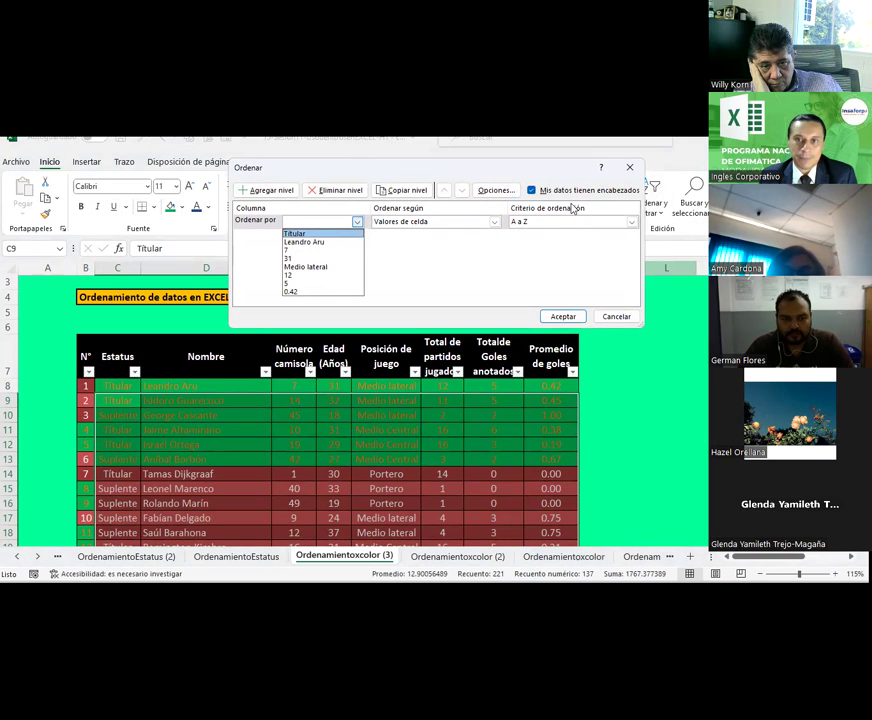
left_click(498, 203)
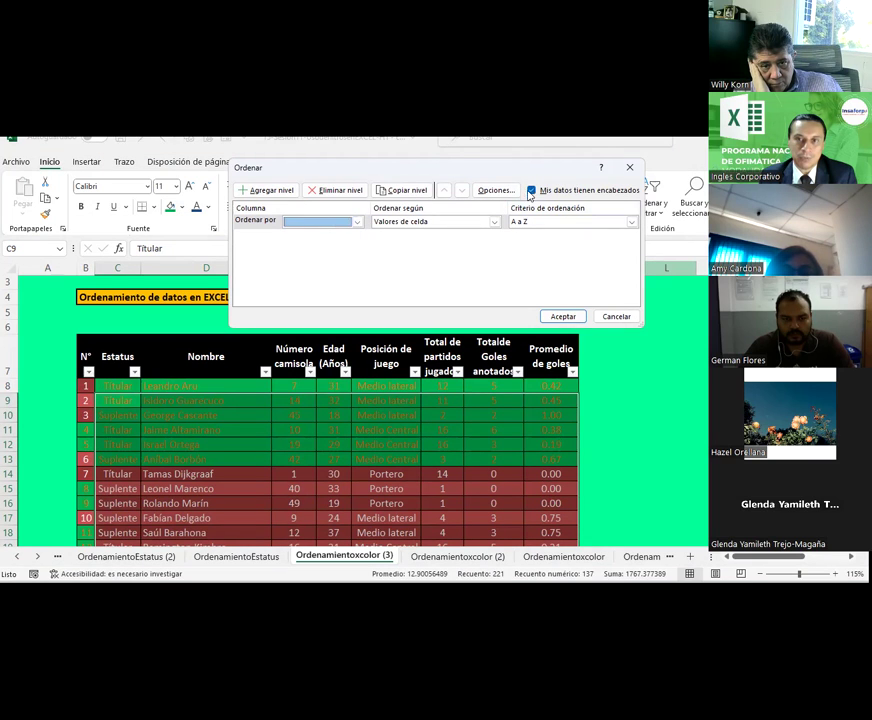
left_click(532, 190)
left_click(357, 222)
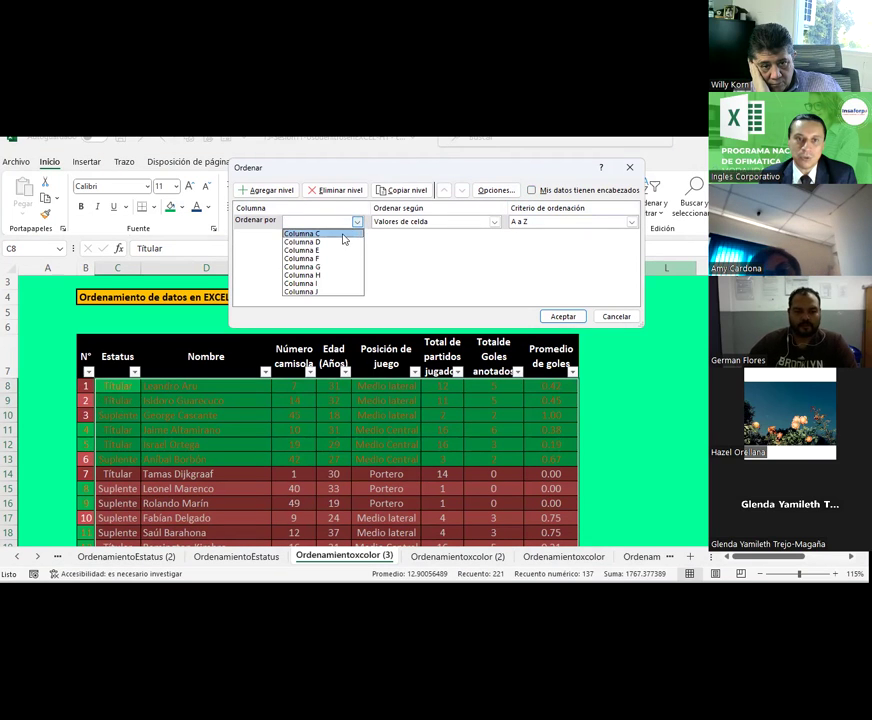
left_click(343, 235)
Sort on dark blue font colour placed on top, and apply the sort
left_click(493, 221)
left_click(446, 249)
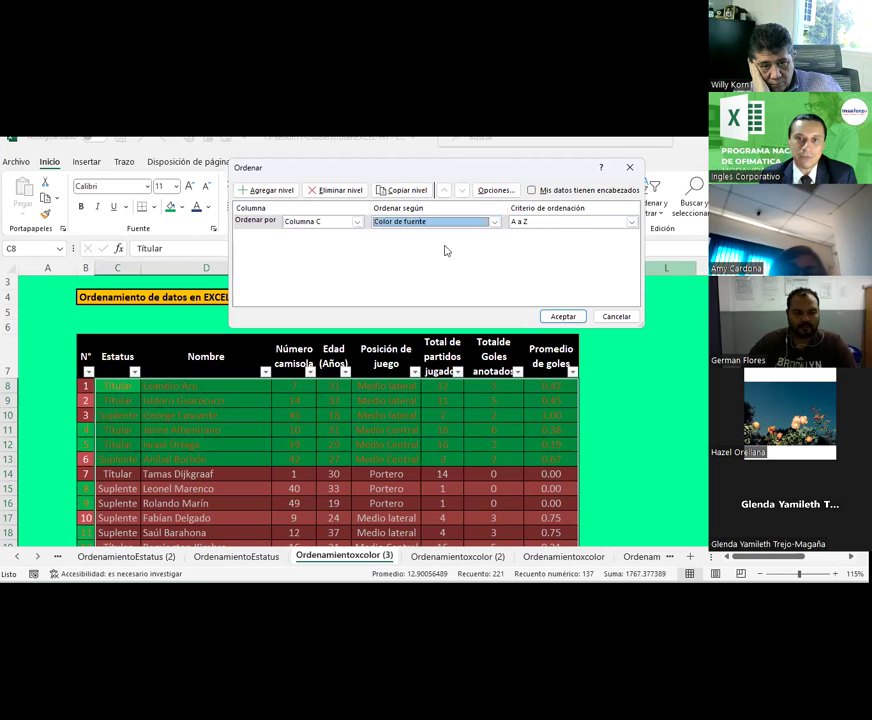
left_click(541, 224)
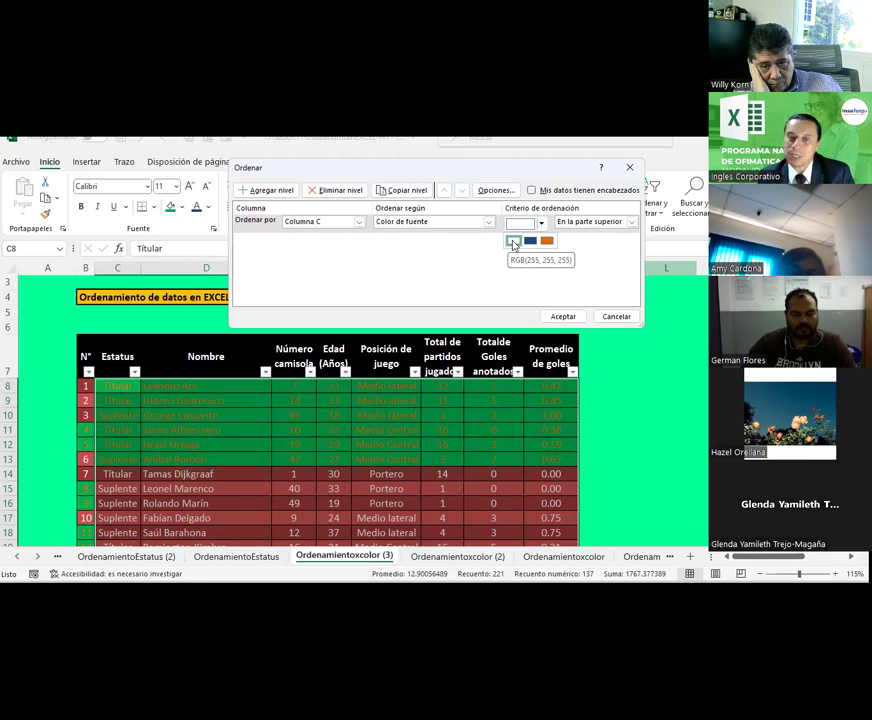
left_click(530, 240)
left_click(591, 222)
left_click(590, 231)
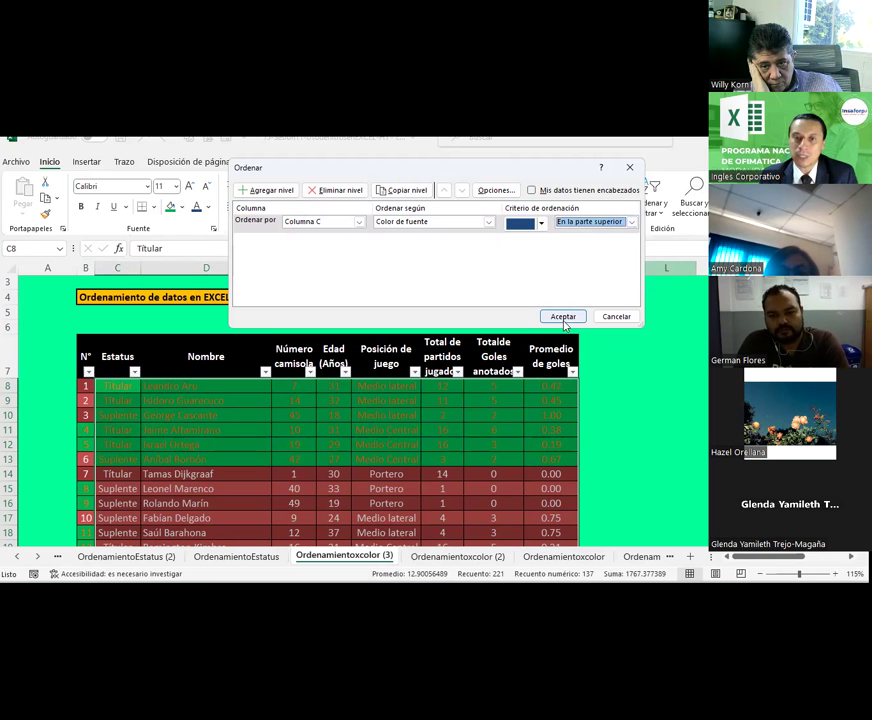
left_click(564, 317)
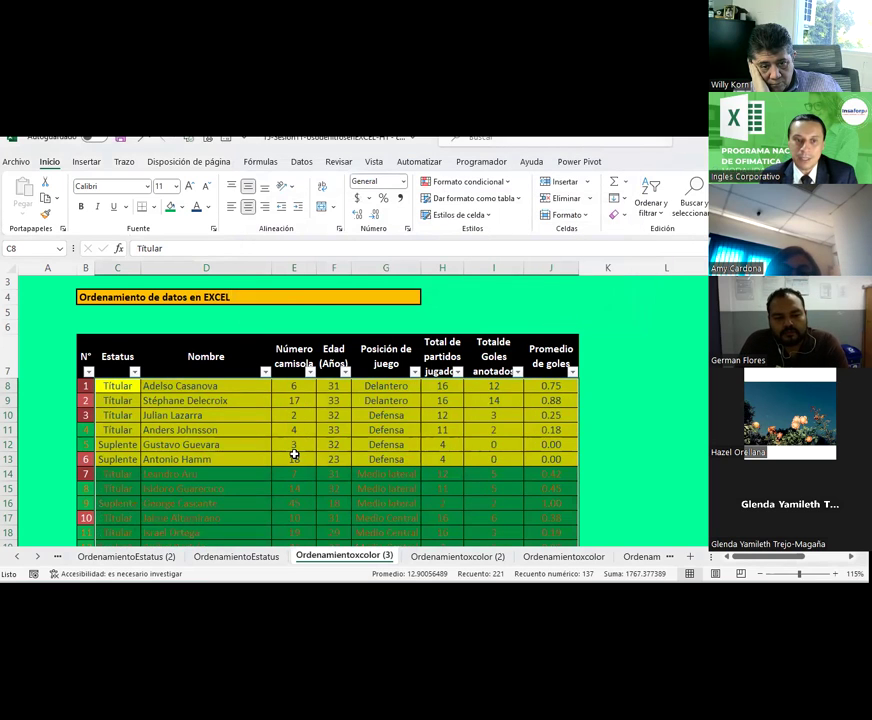
scroll(294, 455, "down", 2)
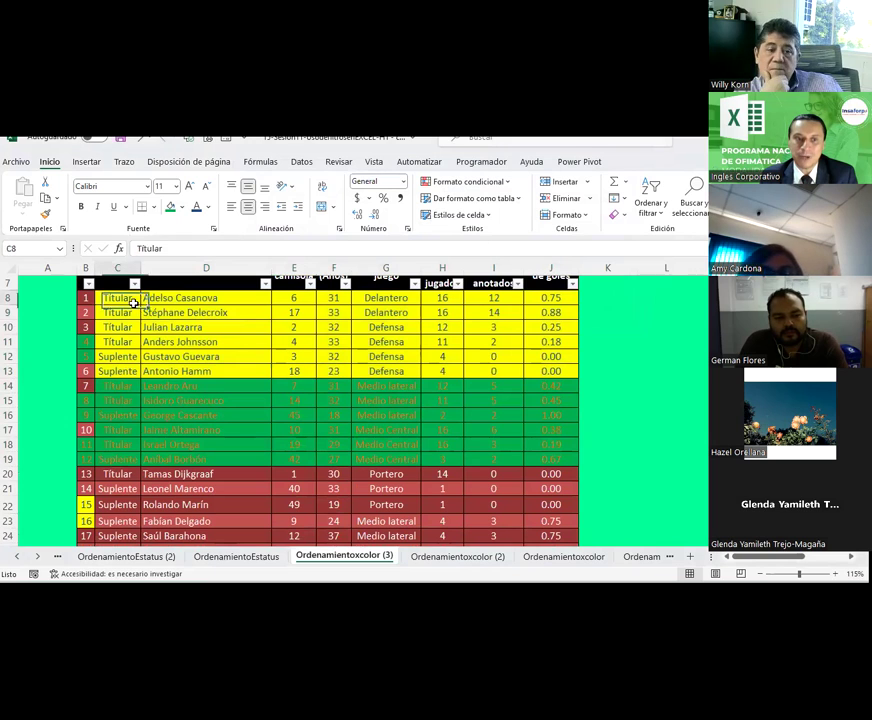
Review the re-sorted roster on the Ordenamientoxcolor (3) sheet, checking the first green rows
left_click(117, 341)
left_click(386, 327)
left_click(493, 356)
scroll(322, 418, "down", 2)
scroll(330, 417, "down", 2)
scroll(335, 400, "up", 1)
scroll(249, 412, "up", 3)
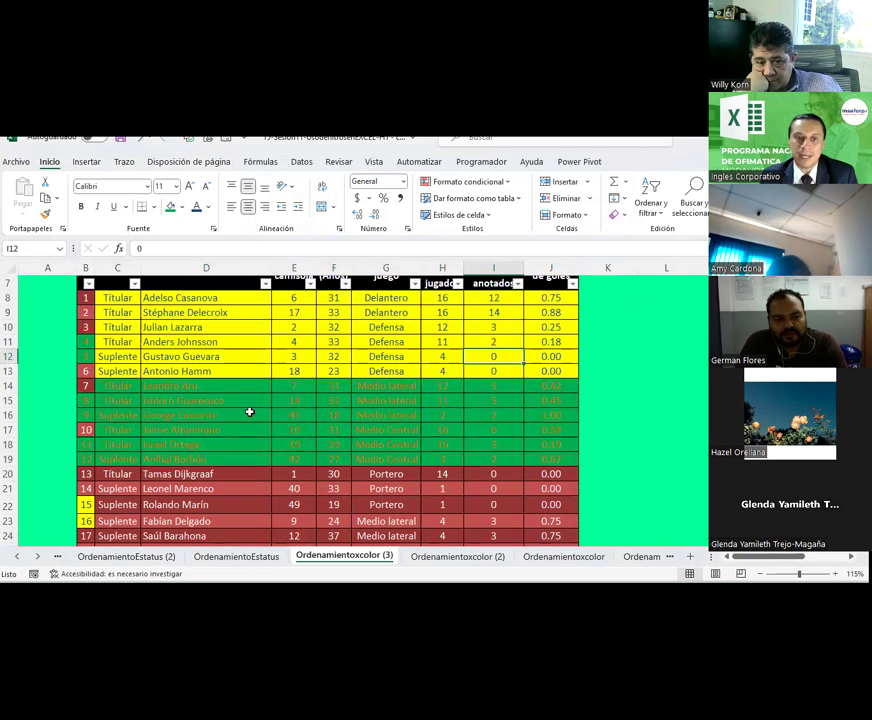
left_click(193, 389)
left_click(181, 476)
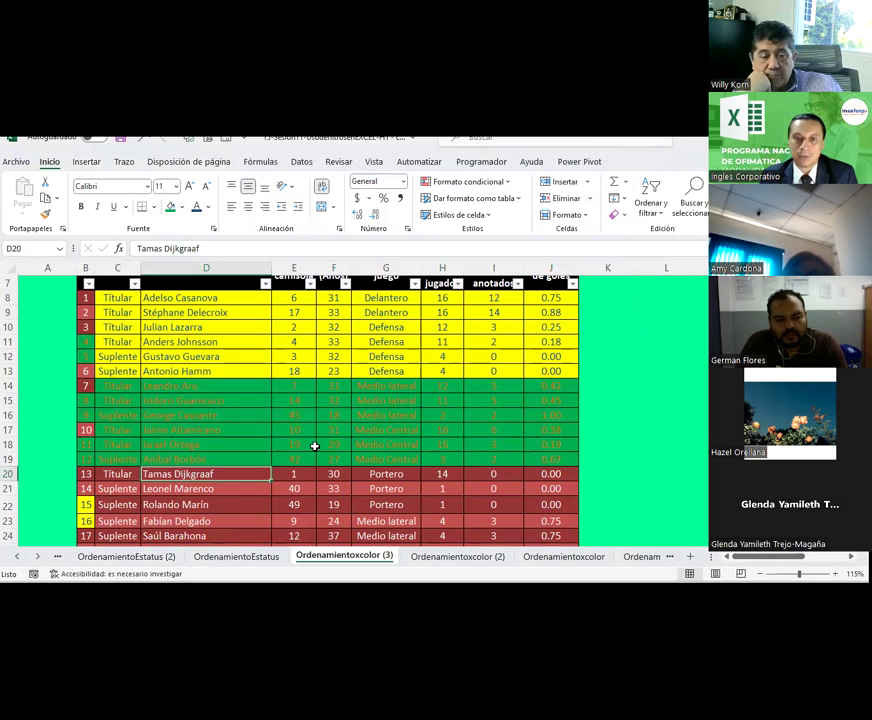
scroll(315, 446, "up", 1)
scroll(385, 502, "down", 1)
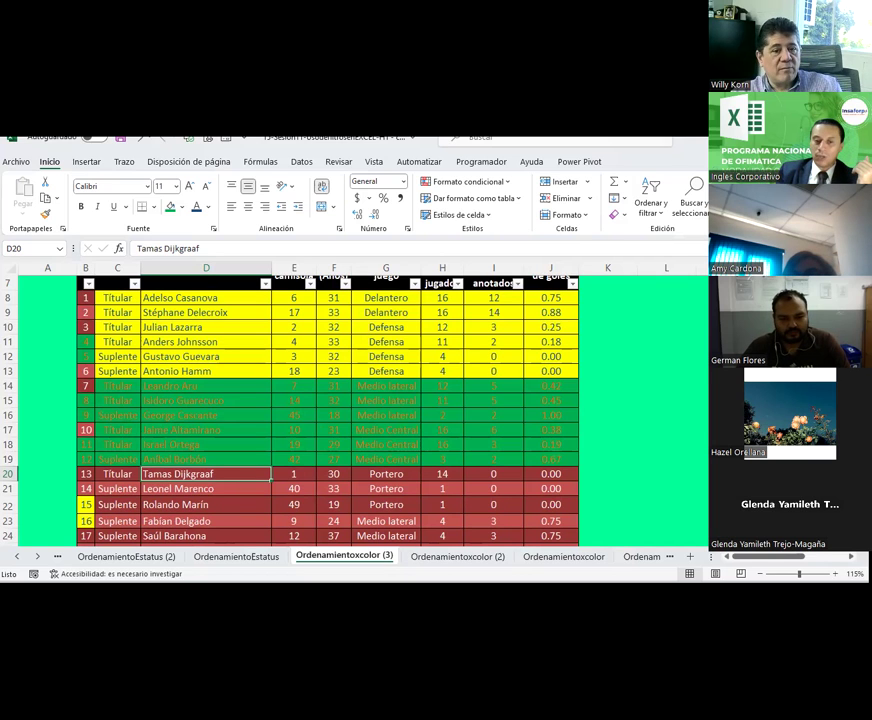
Compare against the unsorted Ordenamientoxcolor (2) sheet, then return to the sorted (3) copy
left_click(446, 559)
left_click(340, 419)
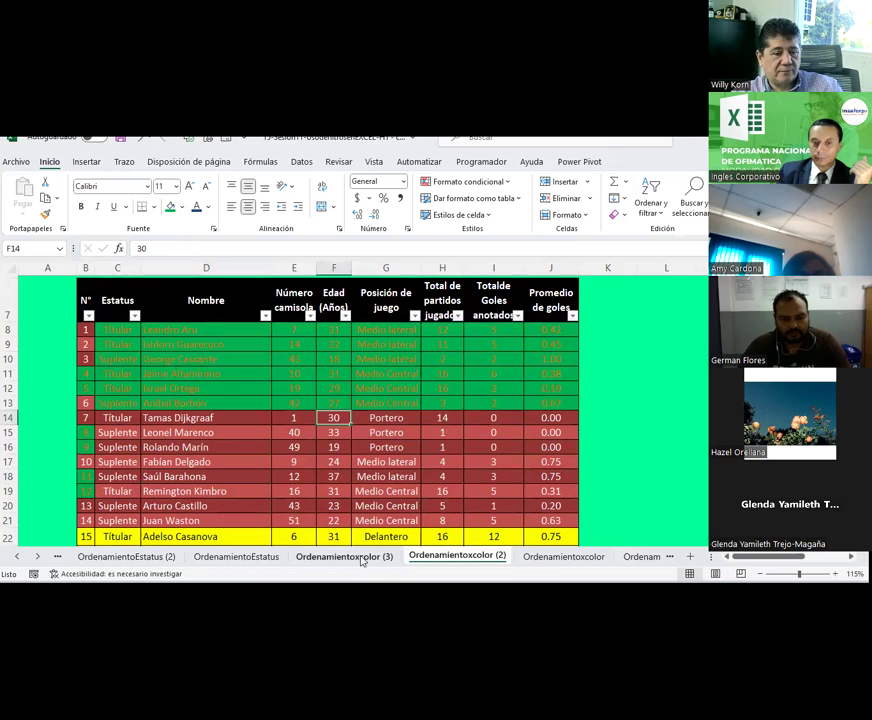
left_click(362, 558)
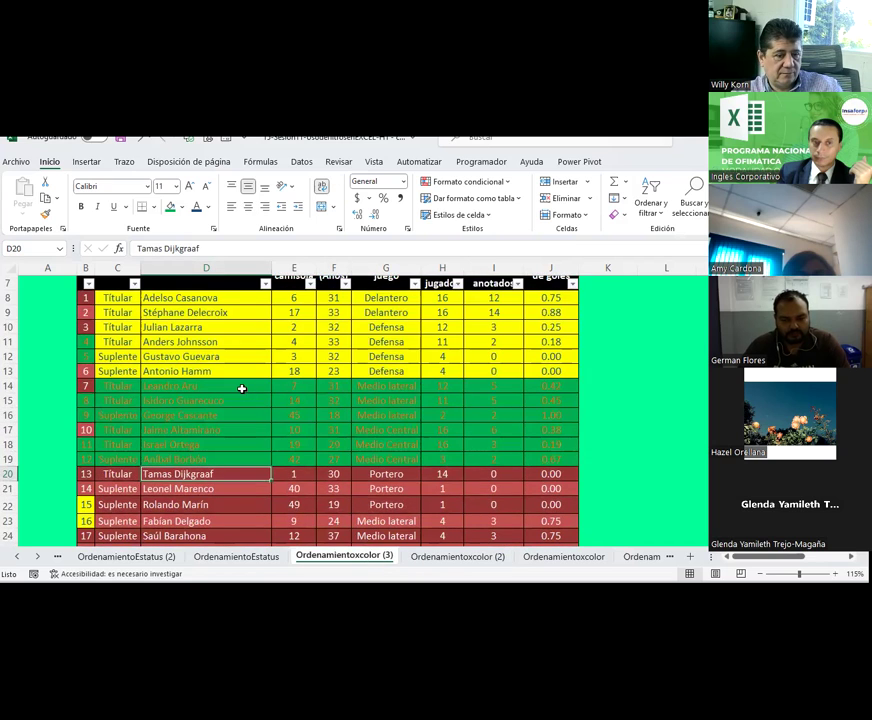
scroll(241, 388, "up", 1)
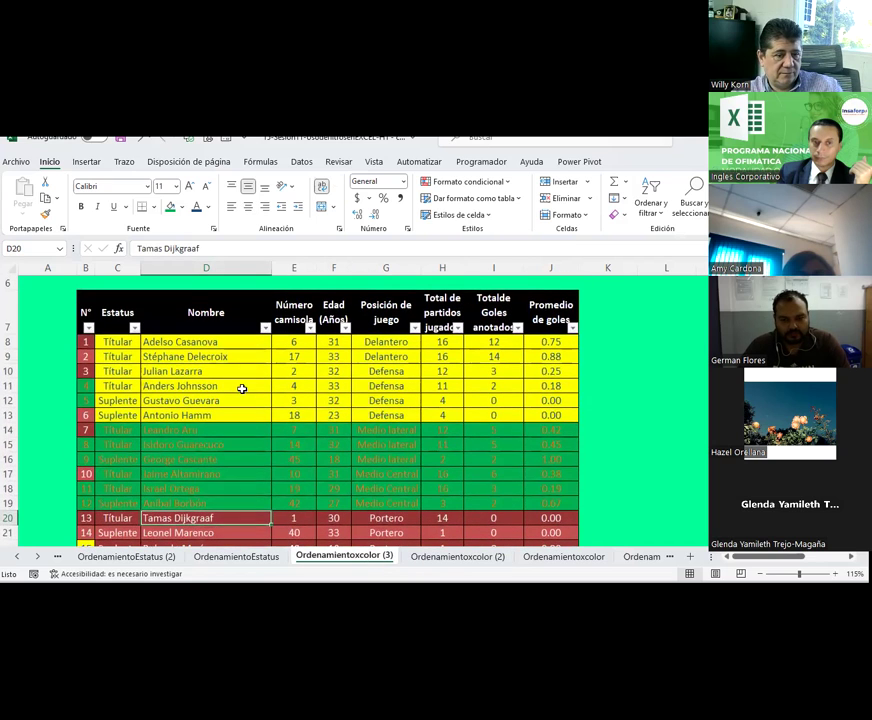
scroll(140, 365, "down", 1)
scroll(136, 350, "up", 1)
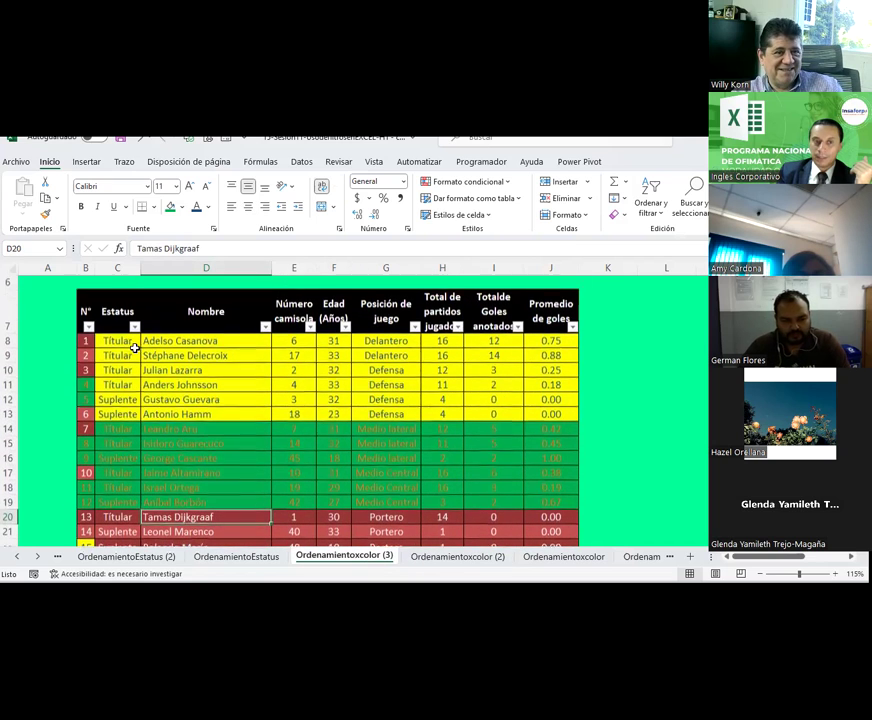
left_click(118, 319)
left_click_drag(210, 357, 230, 346)
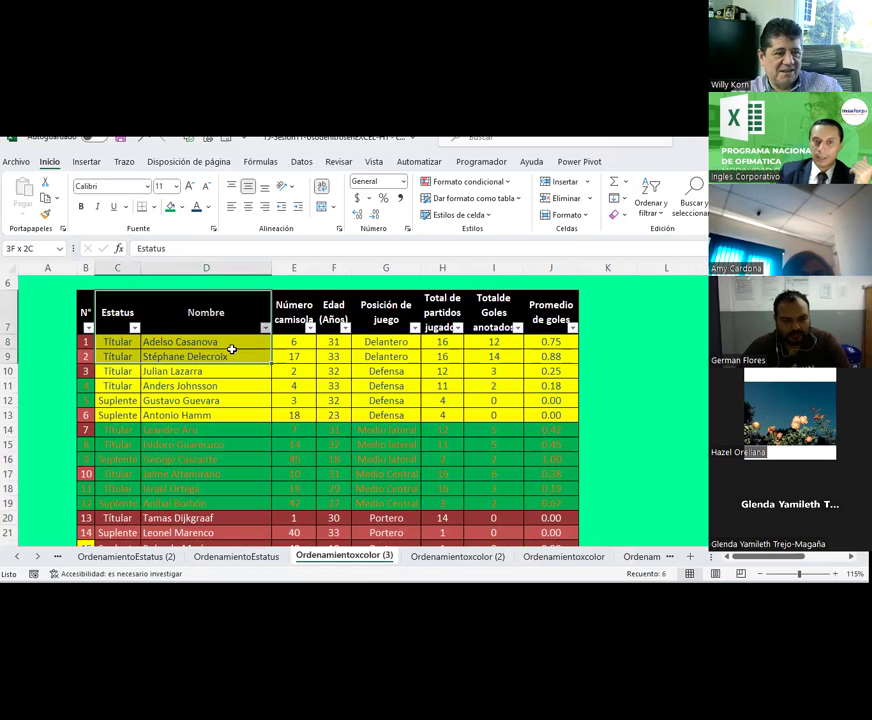
left_click(232, 356)
On Ordenamientoxcolor (2), select the roster table from the Estatus header C7 to J35
left_click(424, 562)
left_click(255, 390)
scroll(255, 386, "up", 1)
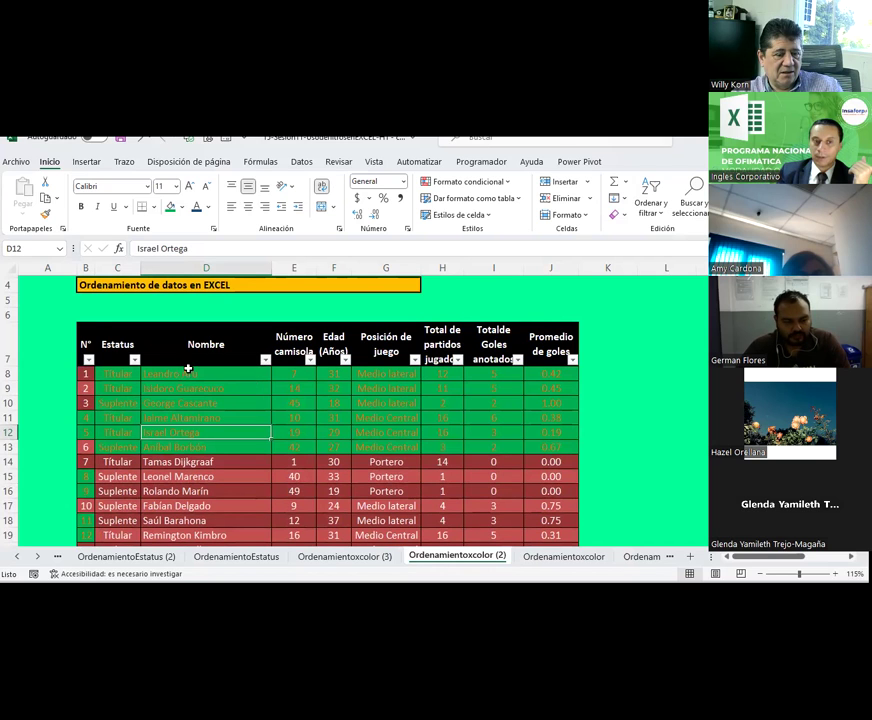
left_click_drag(130, 343, 543, 560)
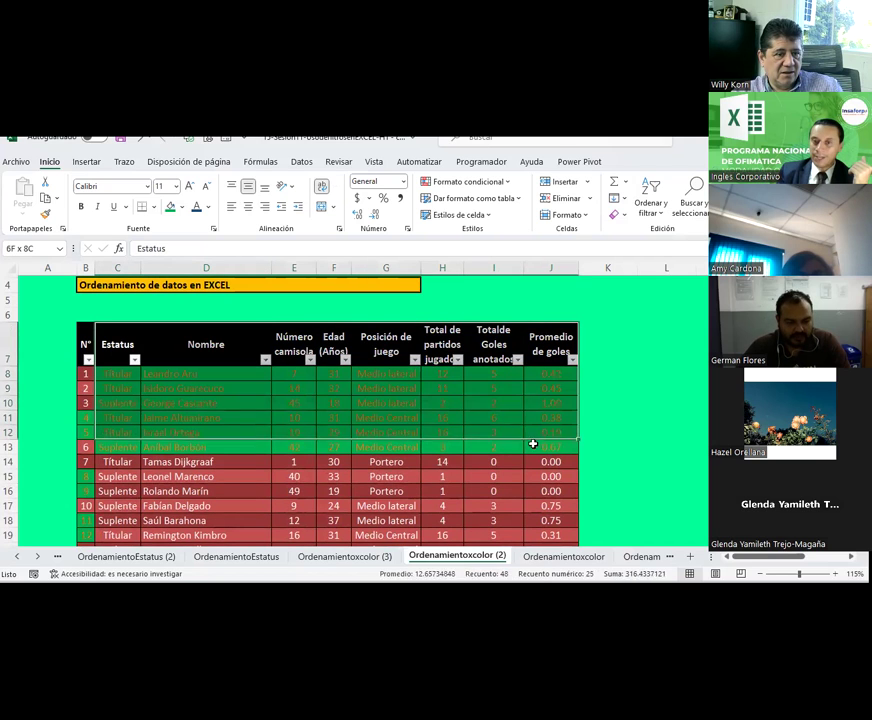
mouse_move(543, 560)
left_mouse_down()
mouse_move(541, 573)
mouse_move(537, 504)
left_mouse_up()
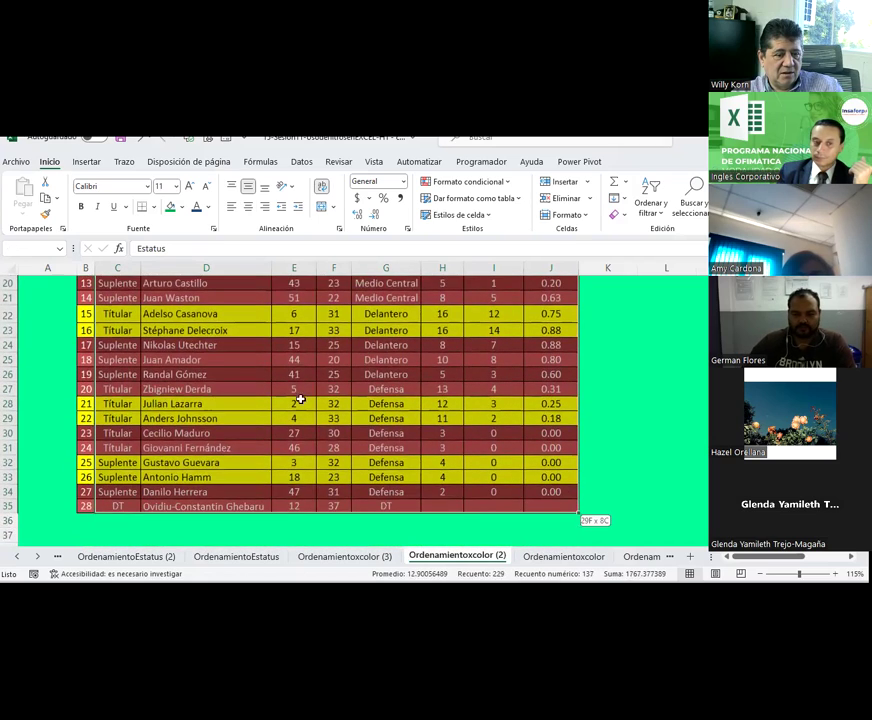
scroll(296, 370, "up", 4)
scroll(296, 370, "up", 3)
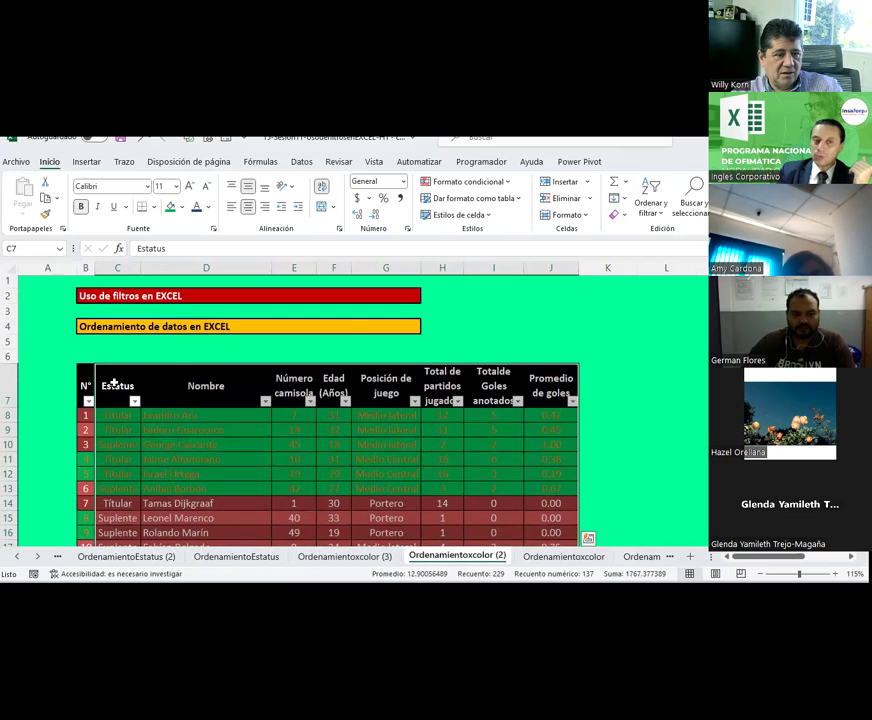
Custom-sort the roster on Estatus by yellow Color de celda, placed En la parte superior
left_click(652, 208)
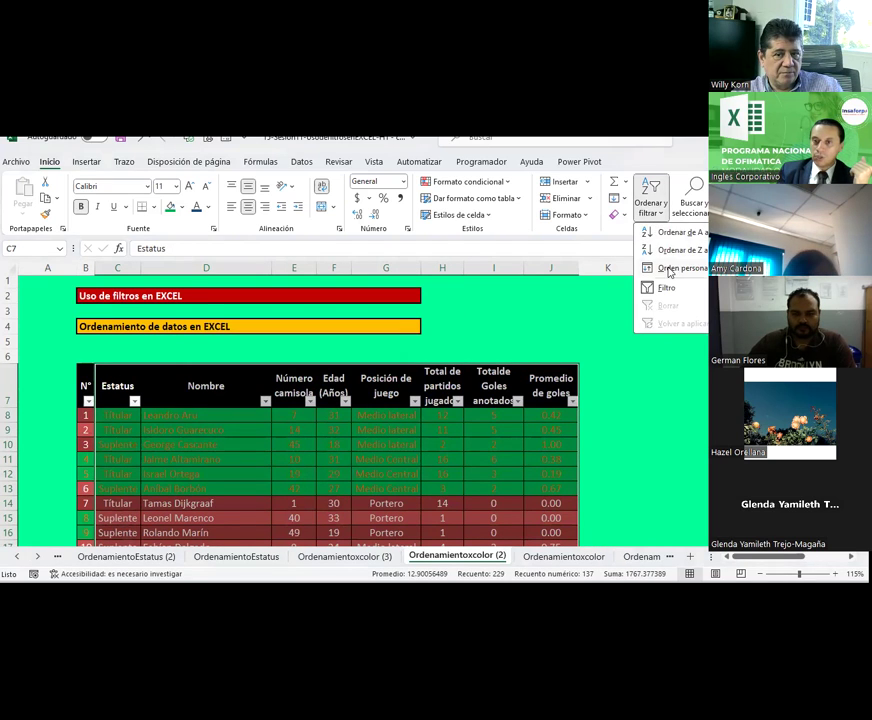
left_click(670, 270)
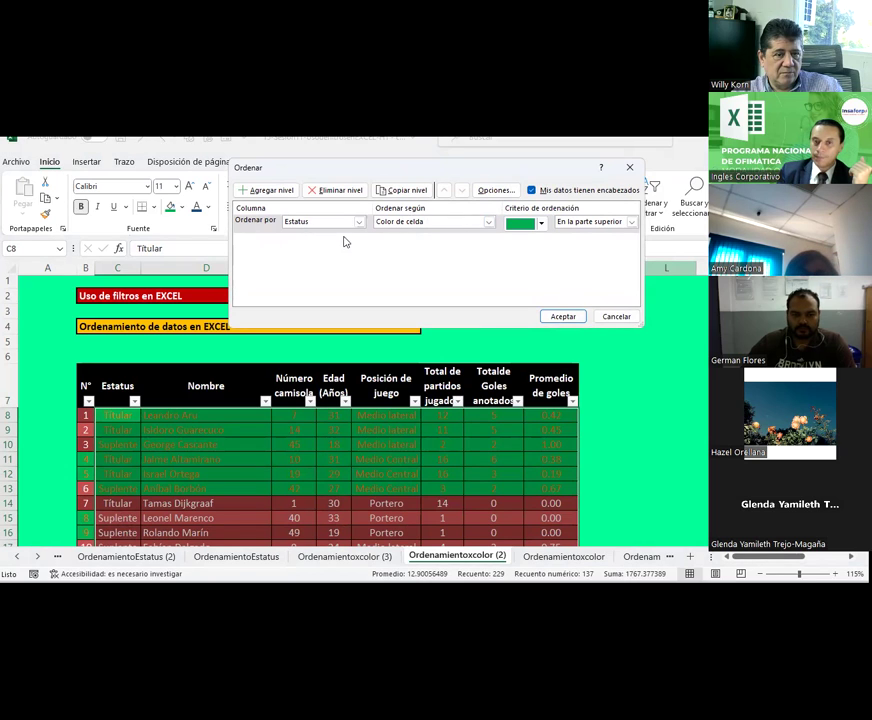
left_click(405, 222)
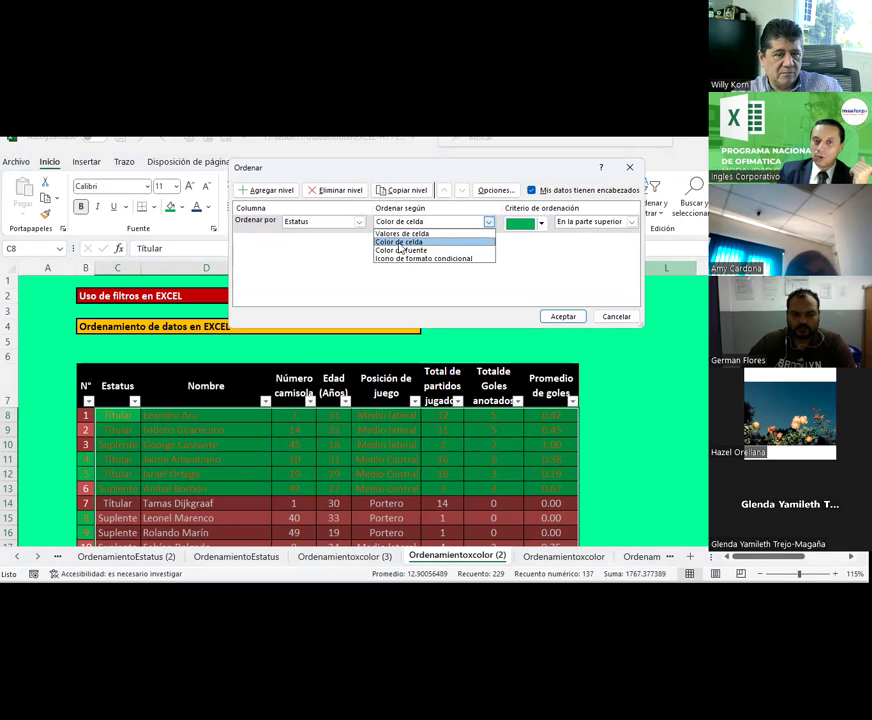
left_click(399, 242)
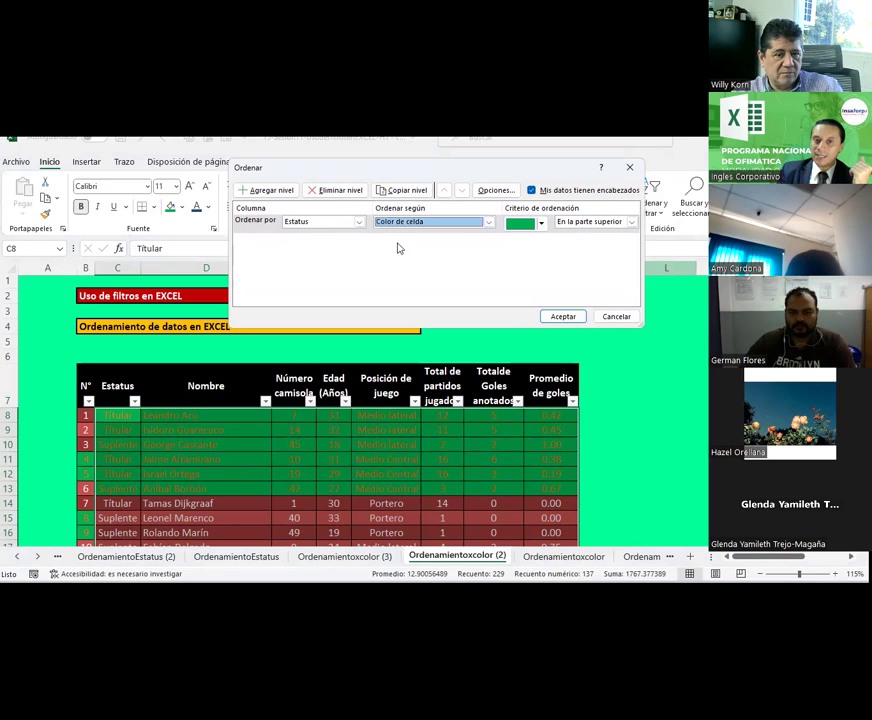
left_click(545, 229)
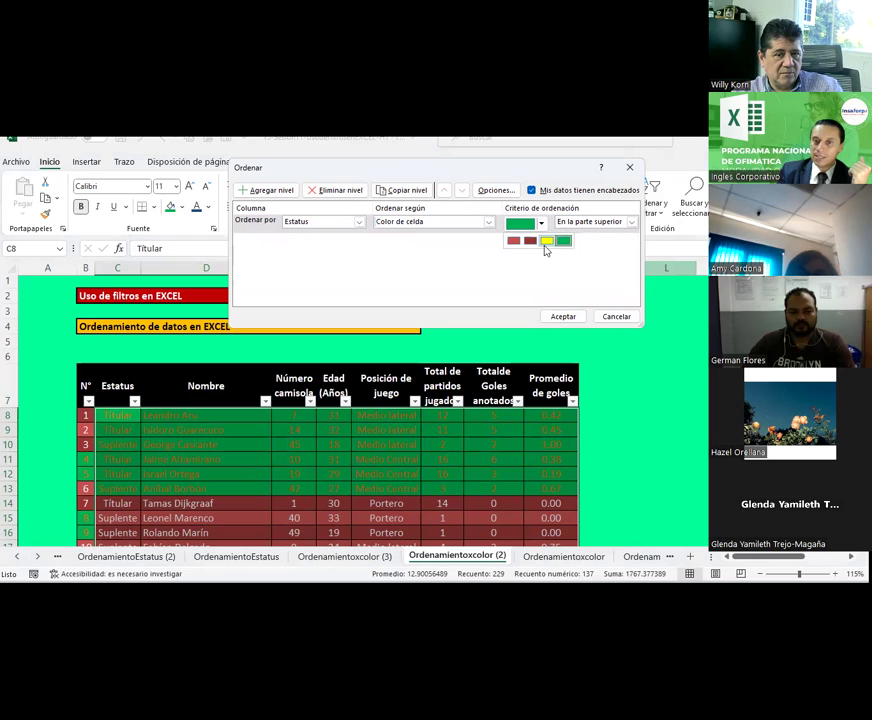
left_click(546, 242)
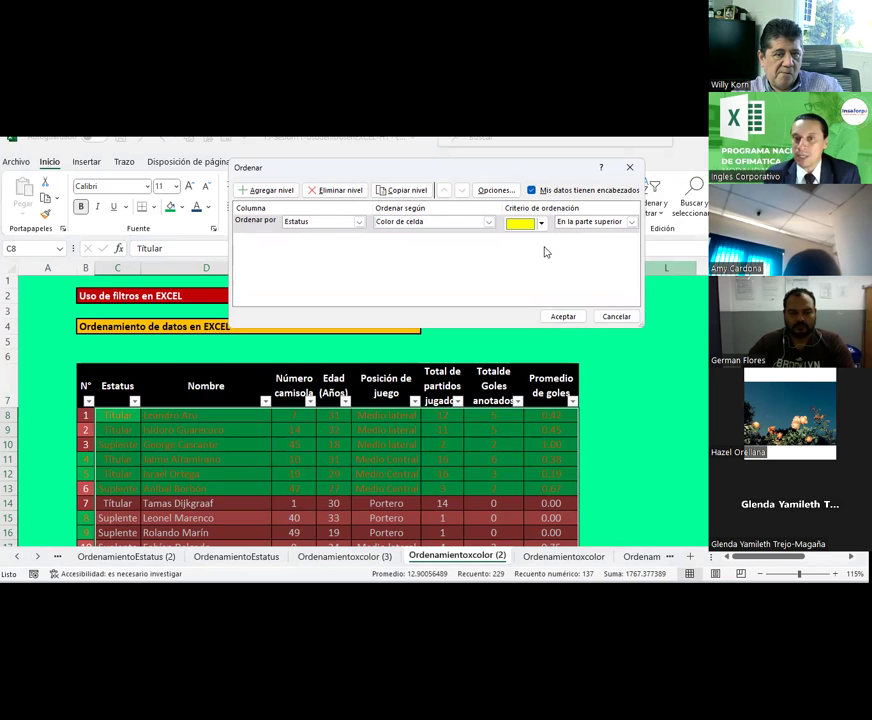
left_click(632, 222)
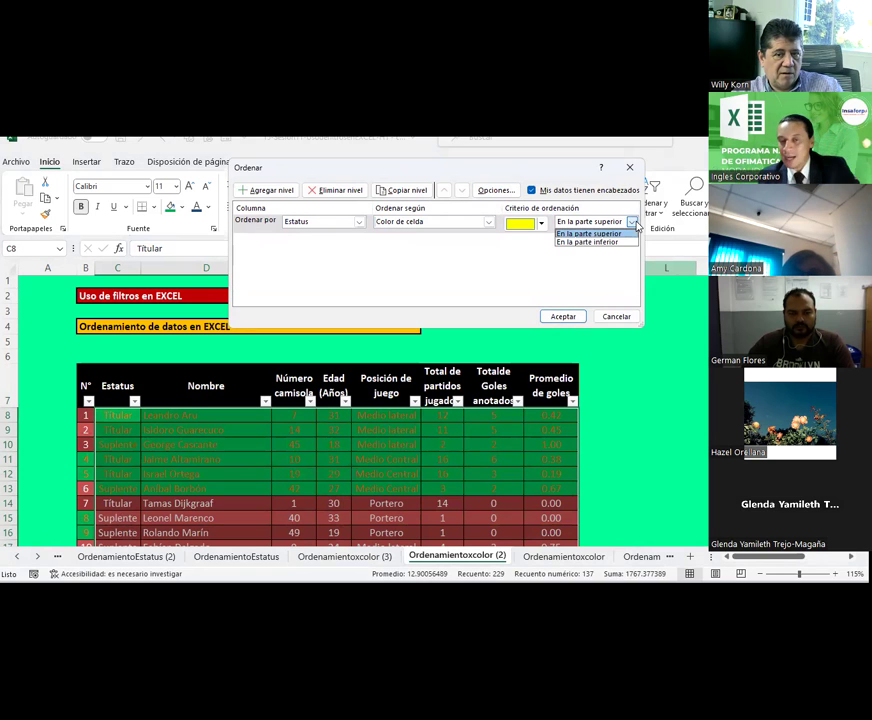
left_click(590, 233)
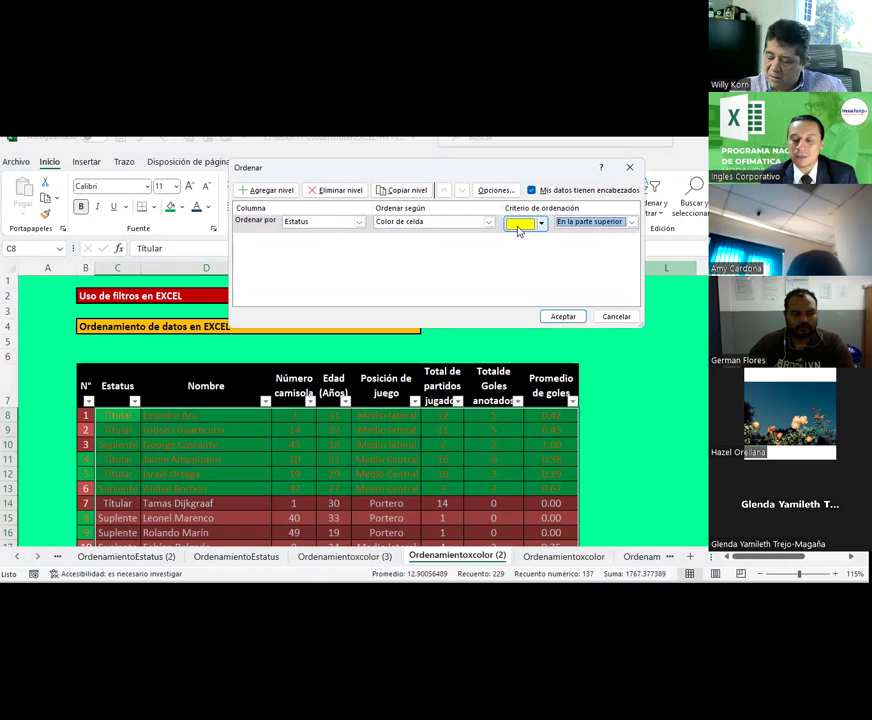
left_click(565, 318)
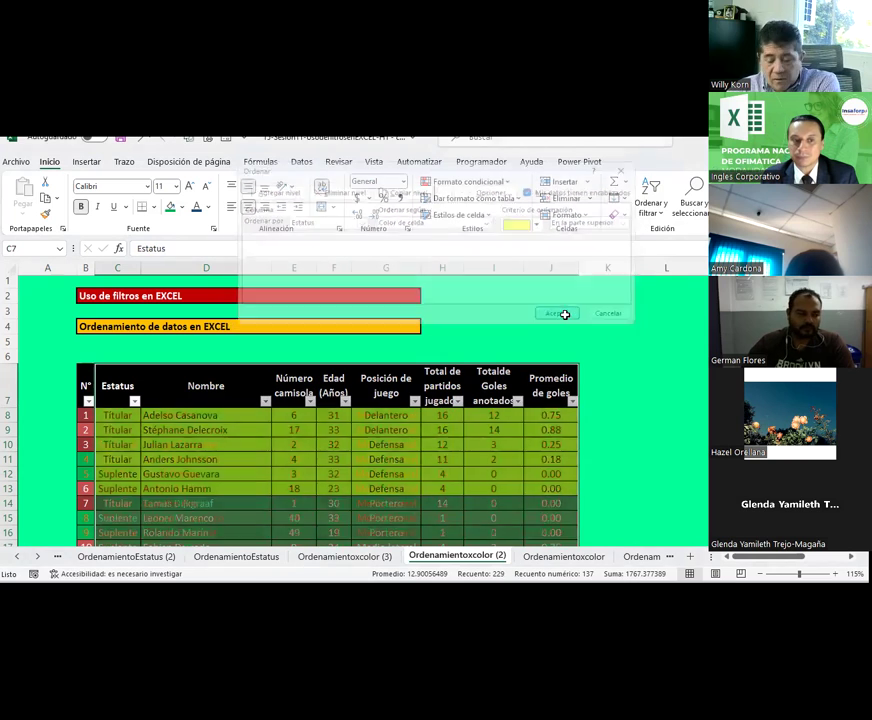
Review the yellow-first roster, deselect it, and go to the Ordenamientoxcolor (3) sheet
scroll(230, 448, "down", 1)
scroll(226, 445, "down", 1)
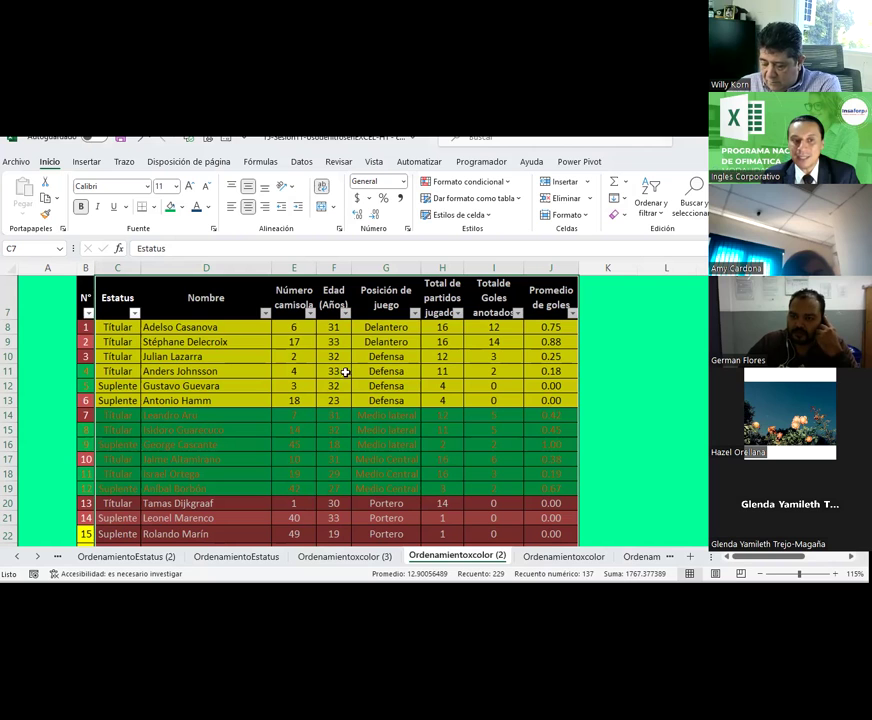
scroll(417, 354, "down", 2)
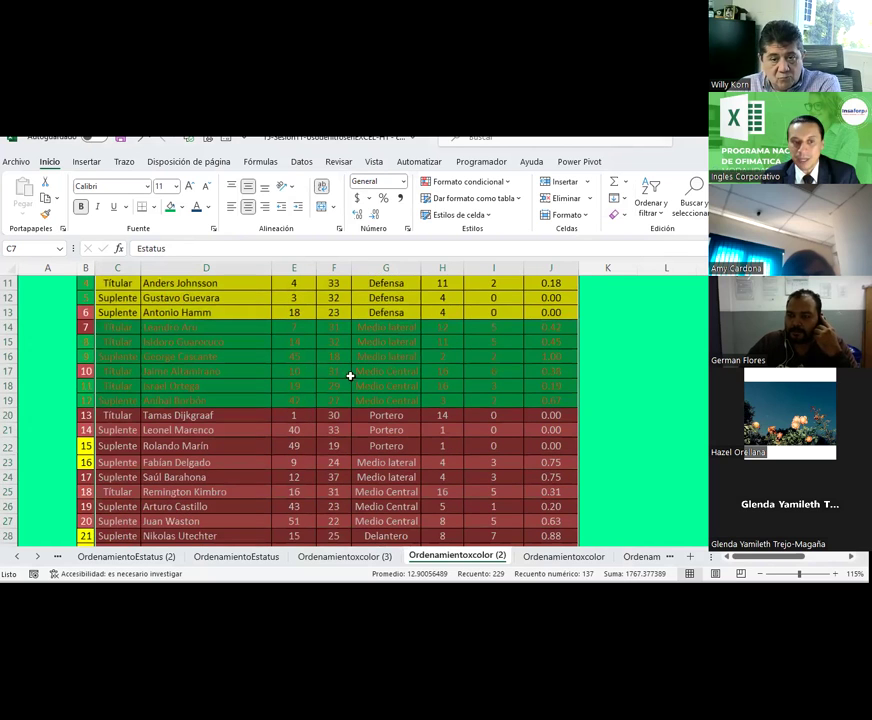
scroll(273, 369, "down", 4)
scroll(273, 368, "up", 3)
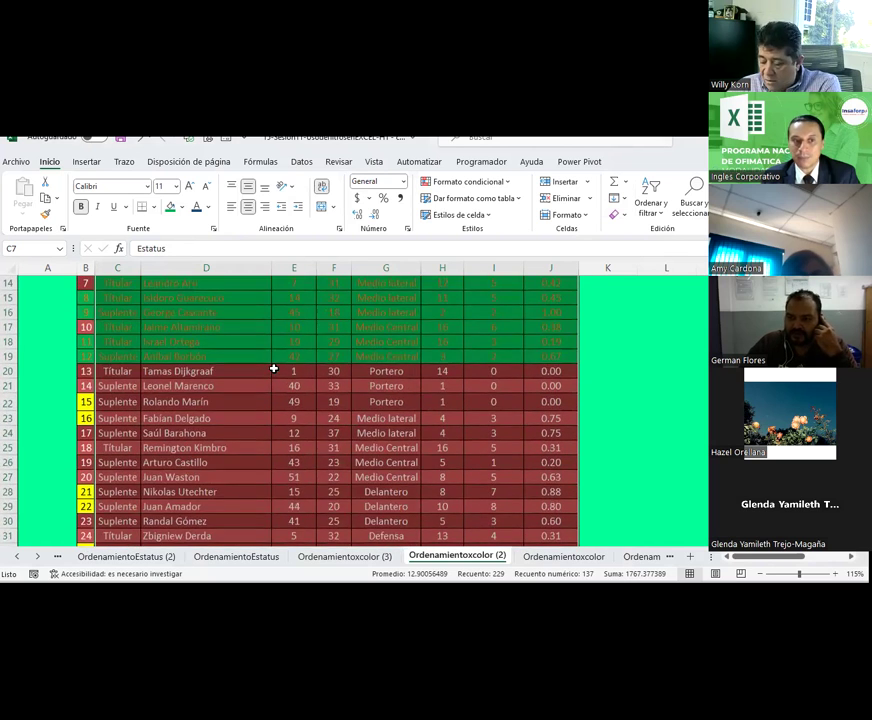
scroll(273, 368, "up", 1)
scroll(273, 368, "up", 1)
scroll(273, 368, "up", 1)
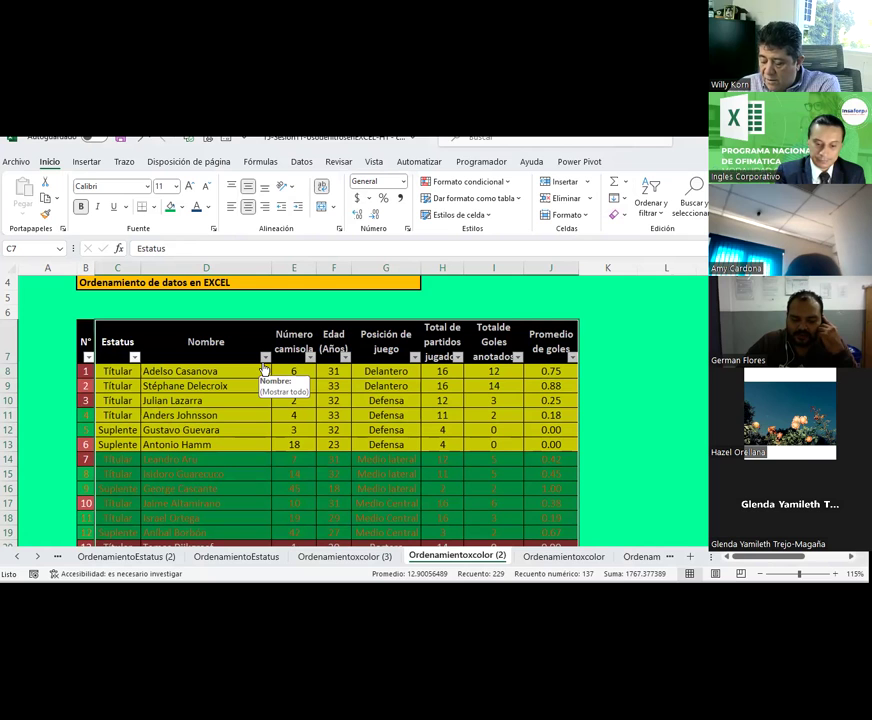
left_click(287, 444)
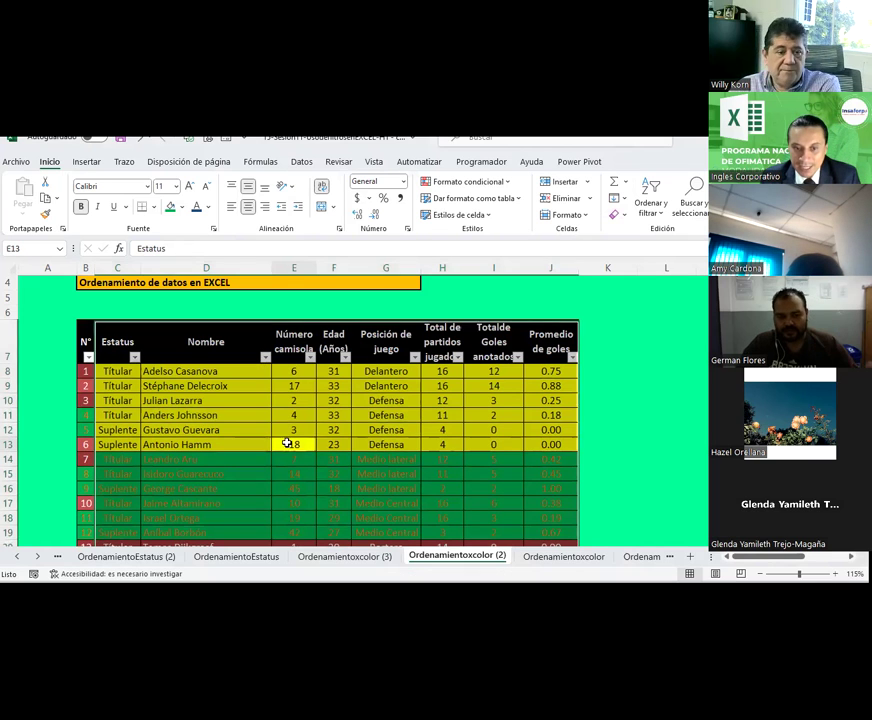
left_click(344, 556)
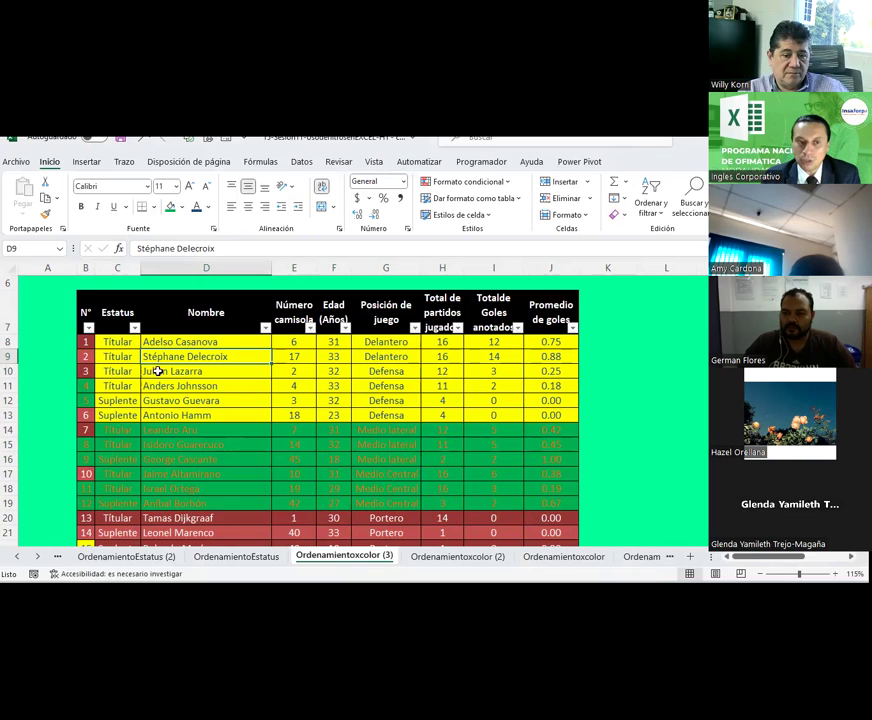
Select the roster from the Estatus header and open Orden personalizado with headers enabled
mouse_move(111, 317)
left_mouse_down()
mouse_move(535, 563)
mouse_move(528, 516)
left_mouse_up()
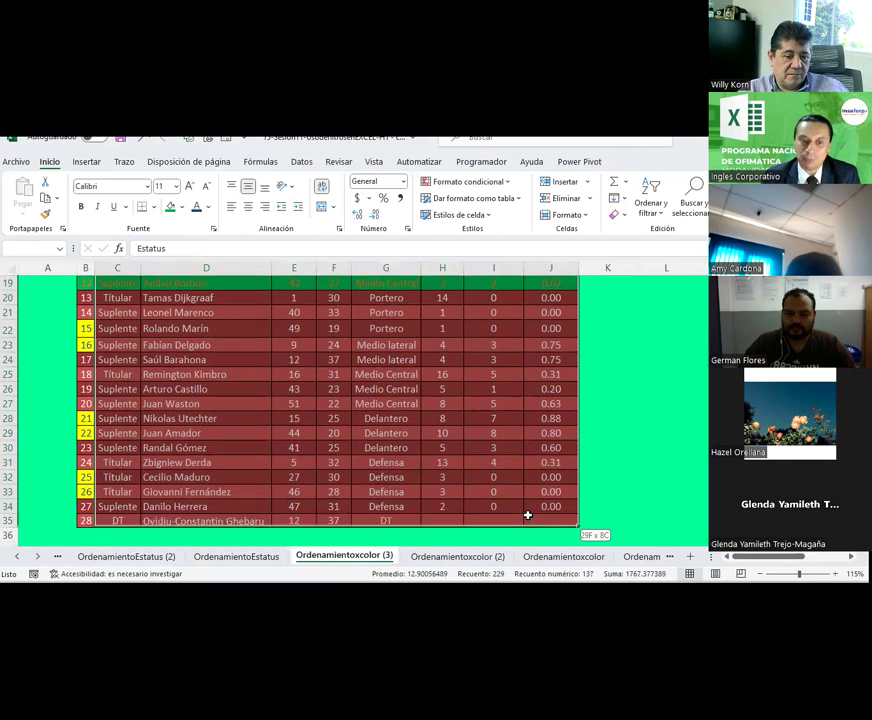
left_click(660, 213)
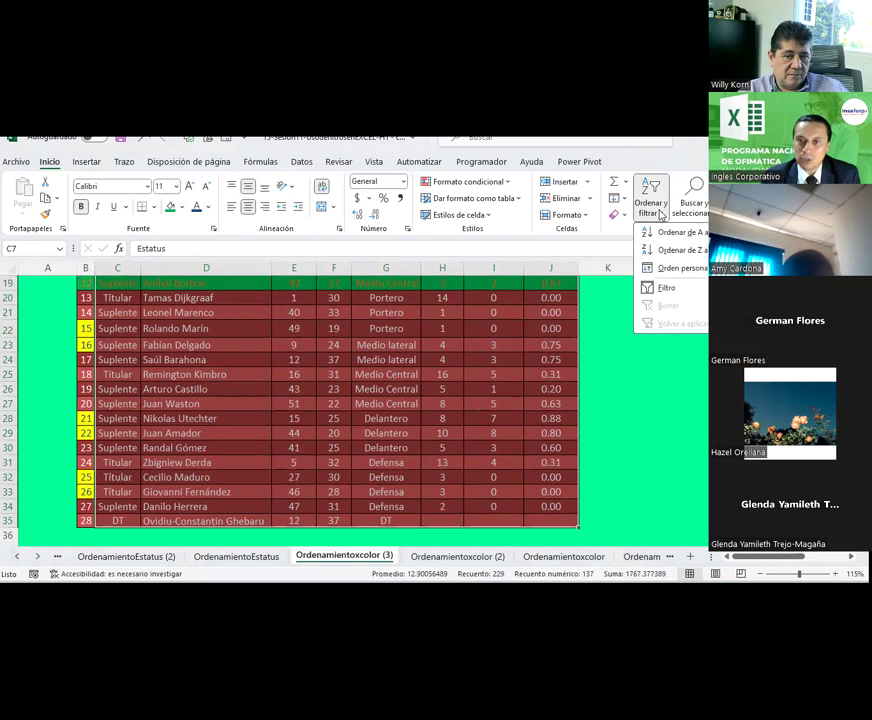
scroll(398, 395, "up", 4)
scroll(398, 395, "up", 2)
left_click(649, 213)
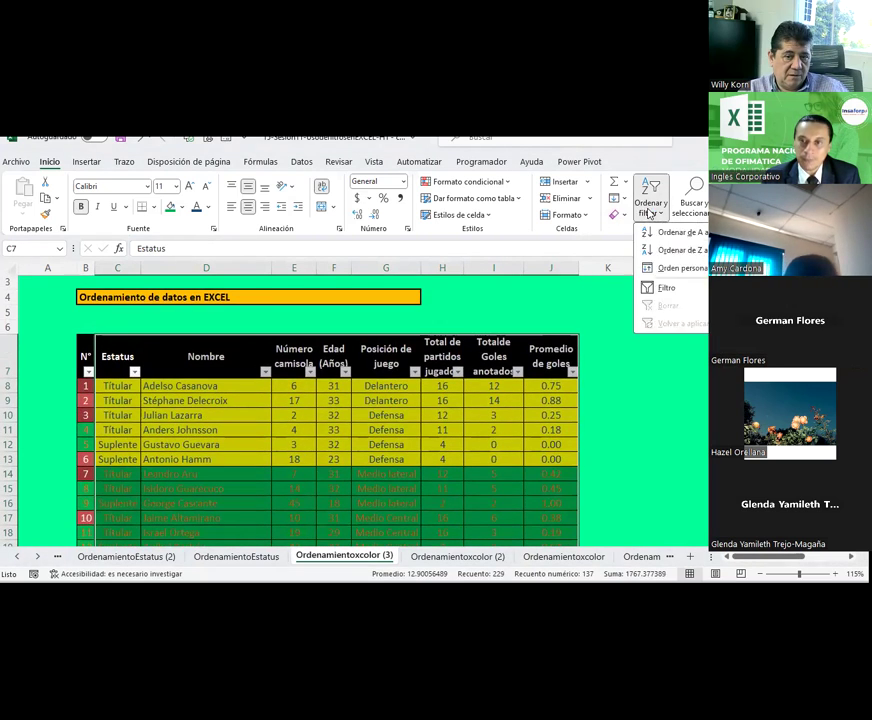
left_click(681, 268)
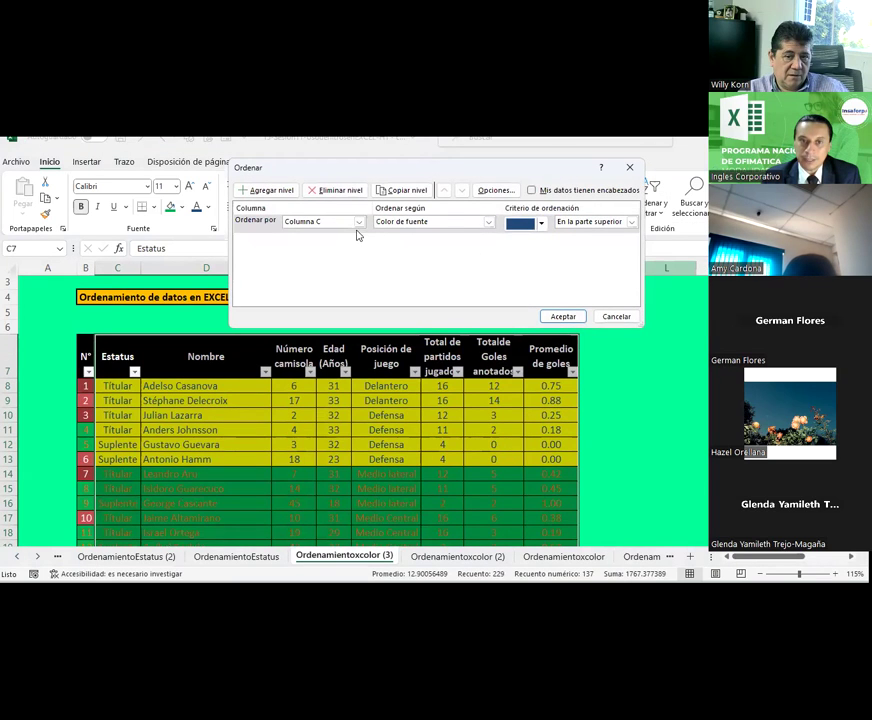
left_click(325, 222)
left_click(318, 232)
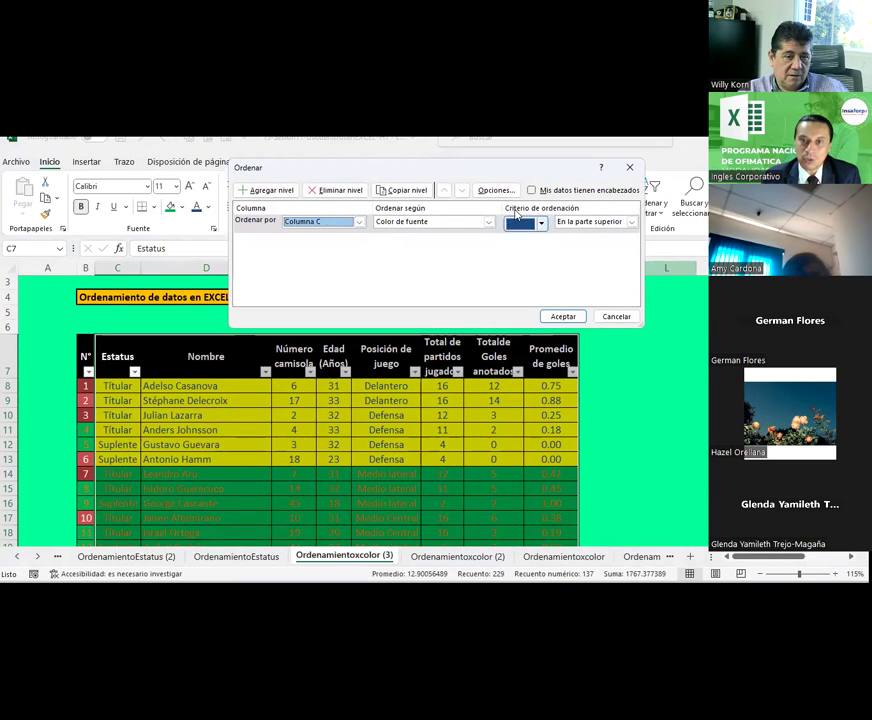
left_click(531, 190)
Sort on Estatus by orange Color de fuente, placed En la parte superior
left_click(350, 221)
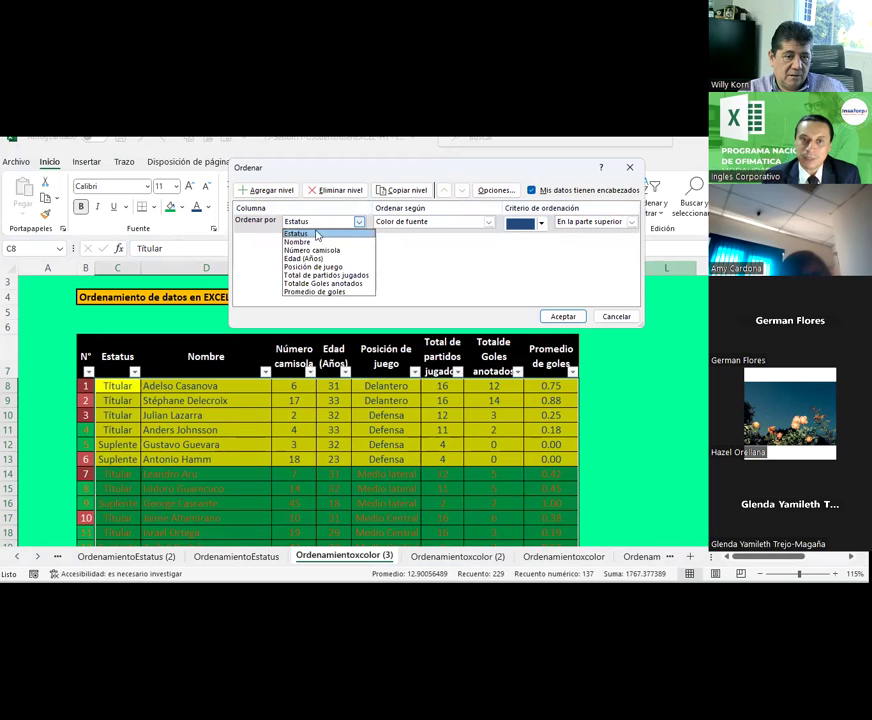
left_click(325, 231)
left_click(415, 224)
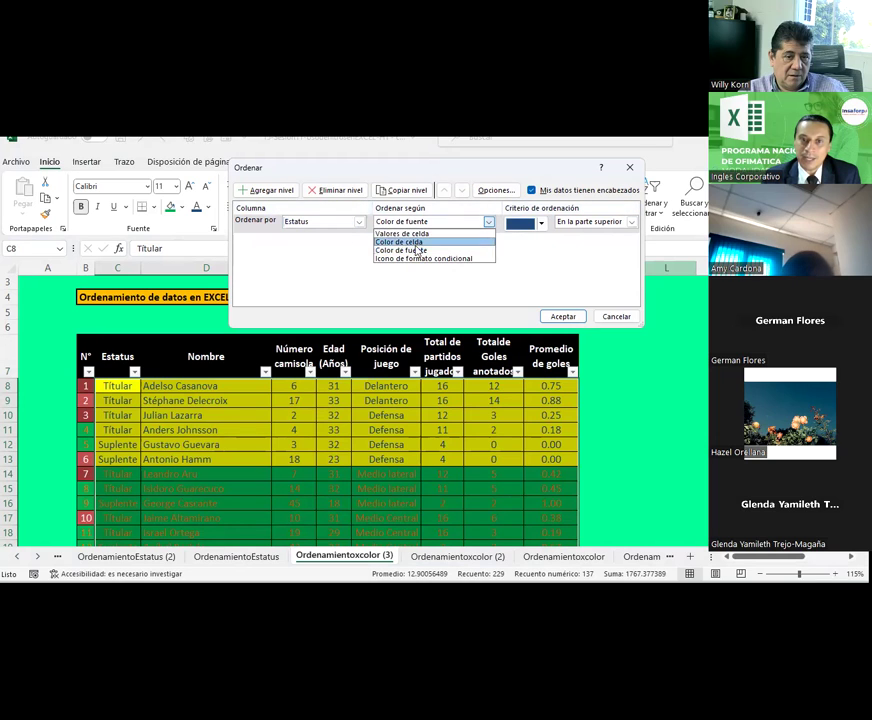
left_click(432, 248)
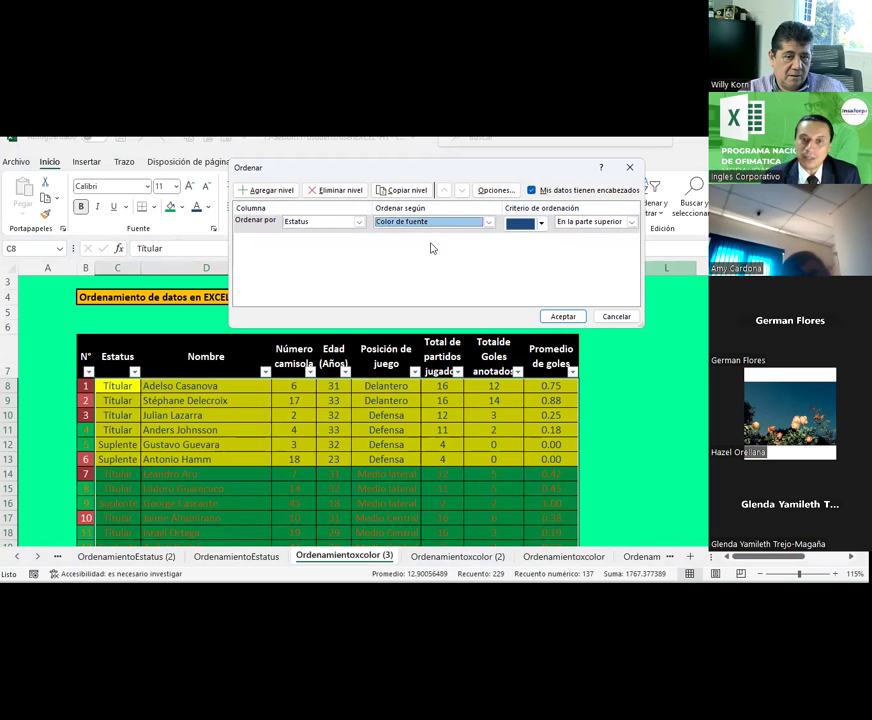
left_click(541, 223)
left_click(530, 242)
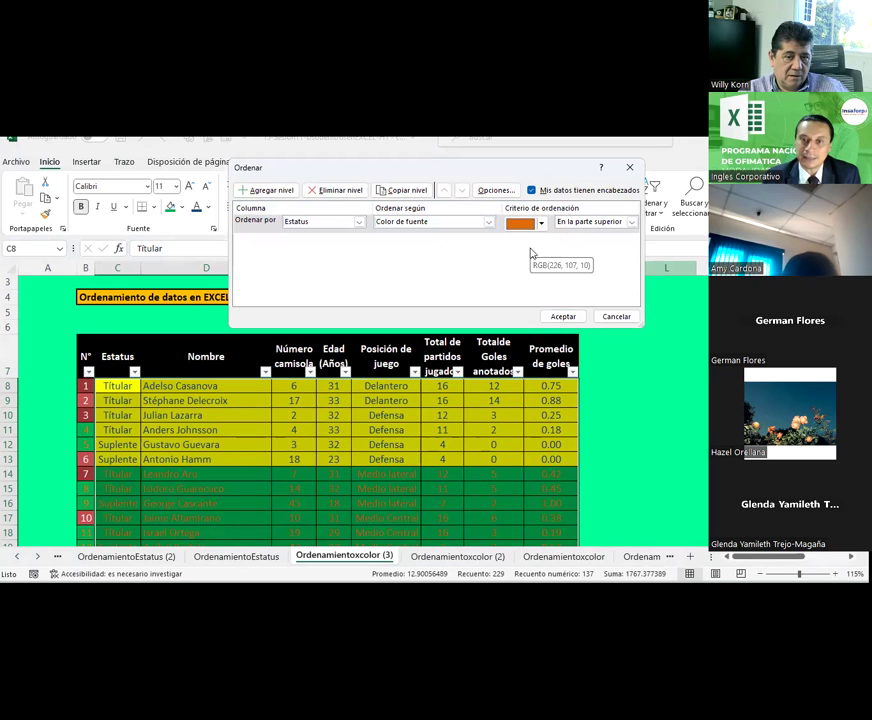
left_click(563, 316)
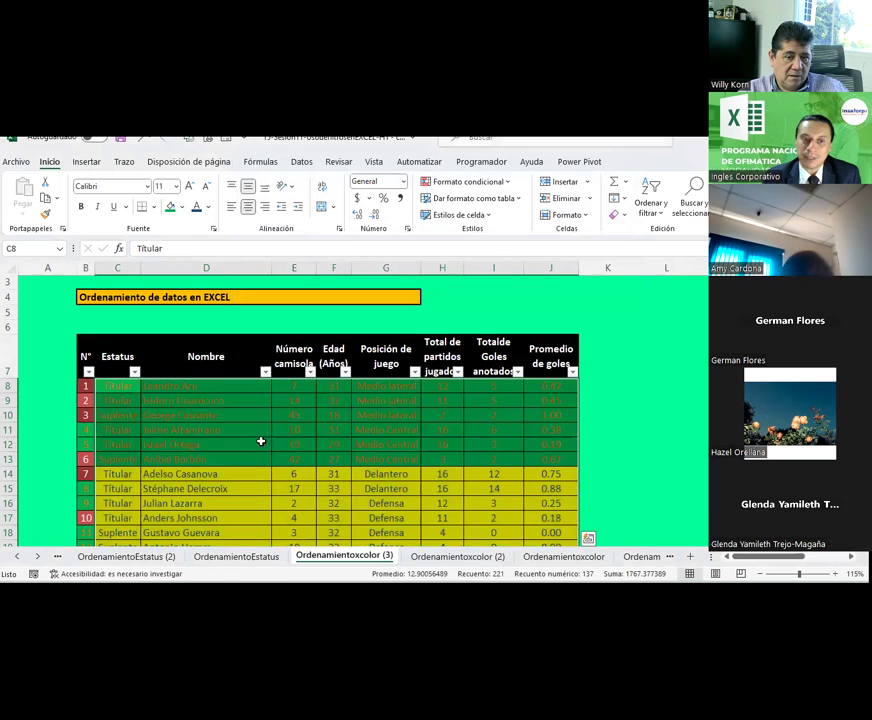
left_click(260, 441)
scroll(260, 441, "down", 1)
left_click(129, 343)
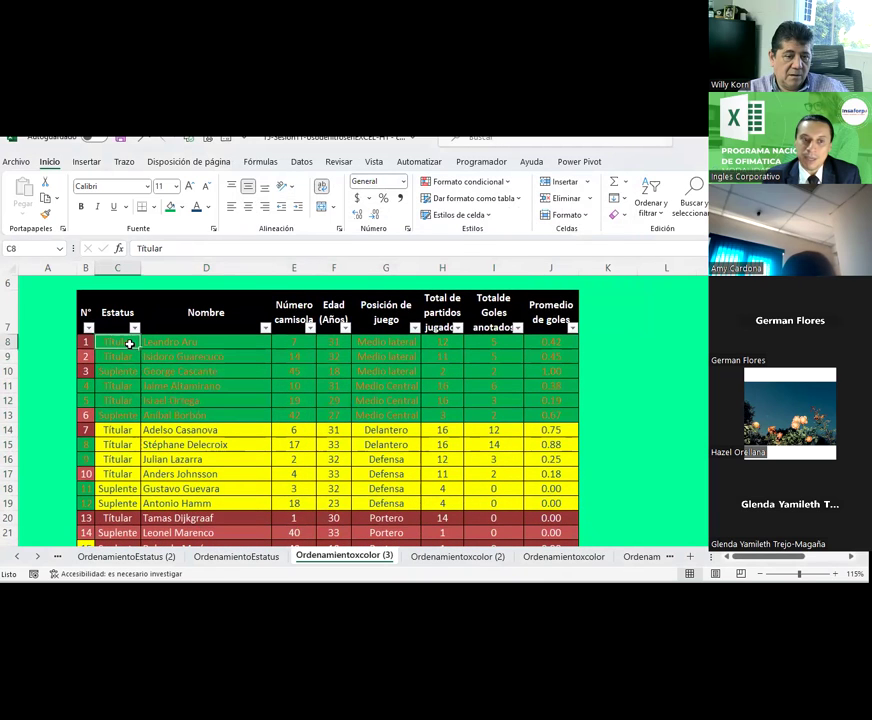
left_click_drag(129, 343, 554, 412)
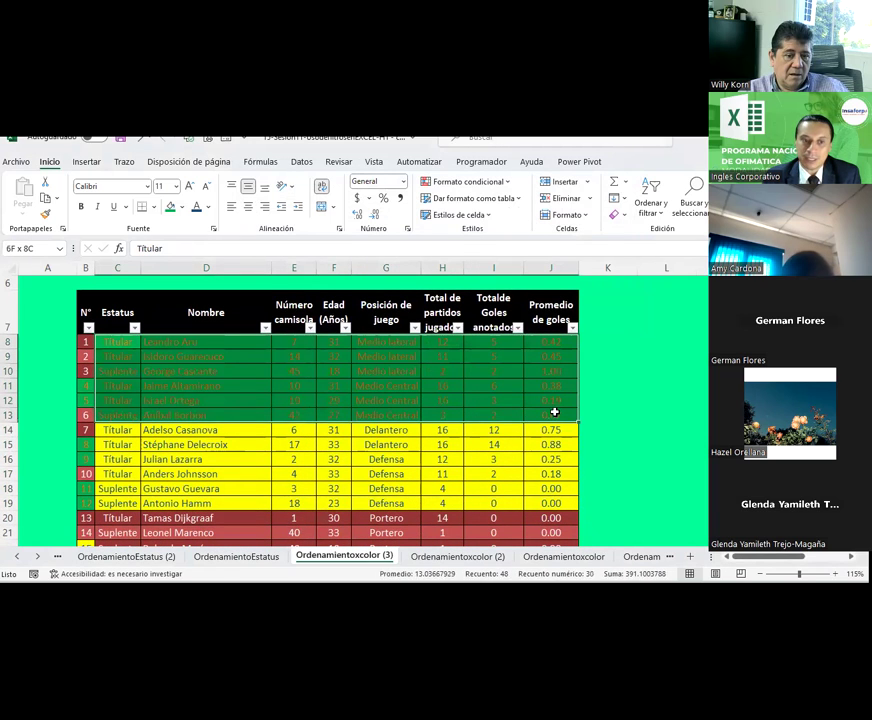
left_click_drag(117, 312, 553, 533)
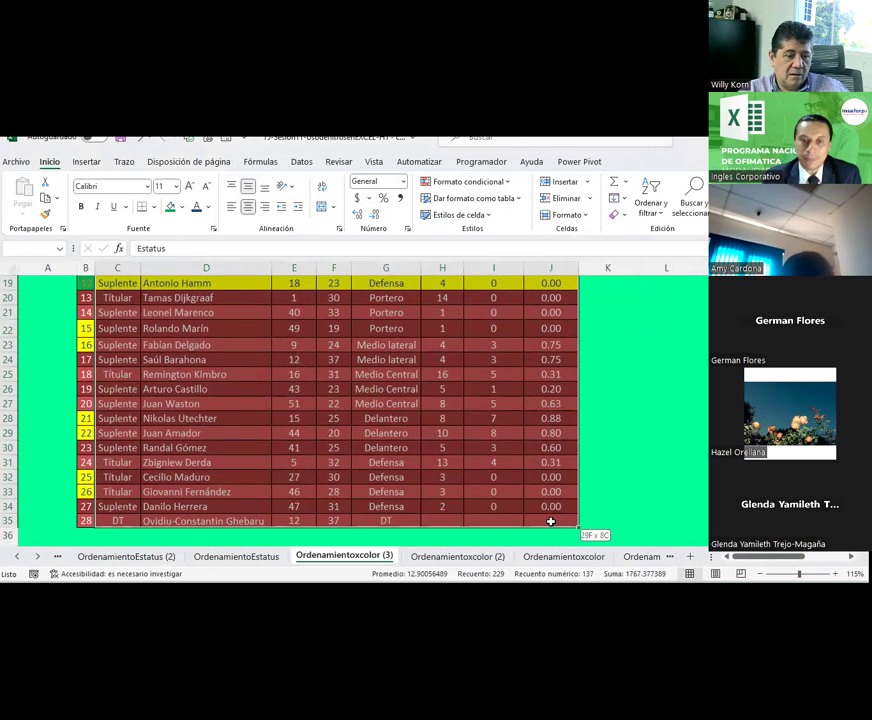
scroll(330, 397, "up", 4)
scroll(125, 350, "up", 2)
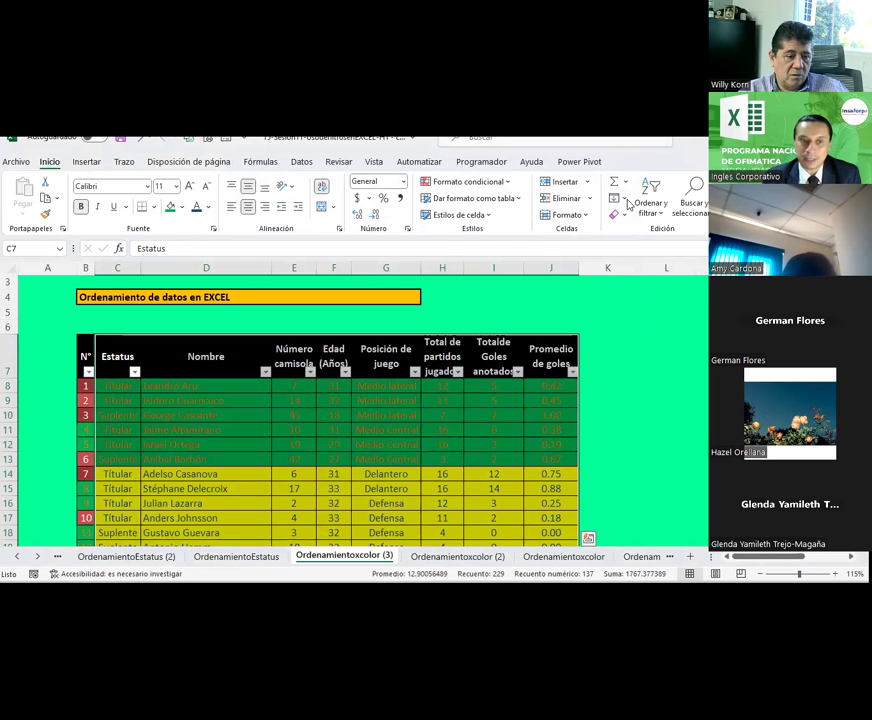
double_click(105, 383)
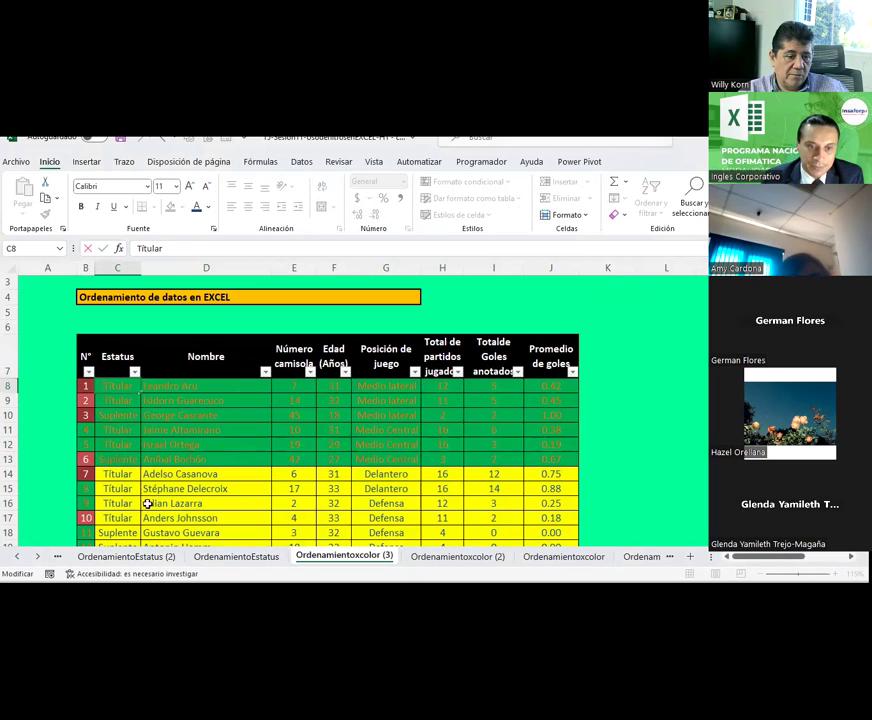
left_click(114, 401)
left_click(113, 415)
left_click(109, 432)
left_click(107, 446)
left_click(108, 459)
left_click(105, 388)
left_click_drag(112, 358, 550, 474)
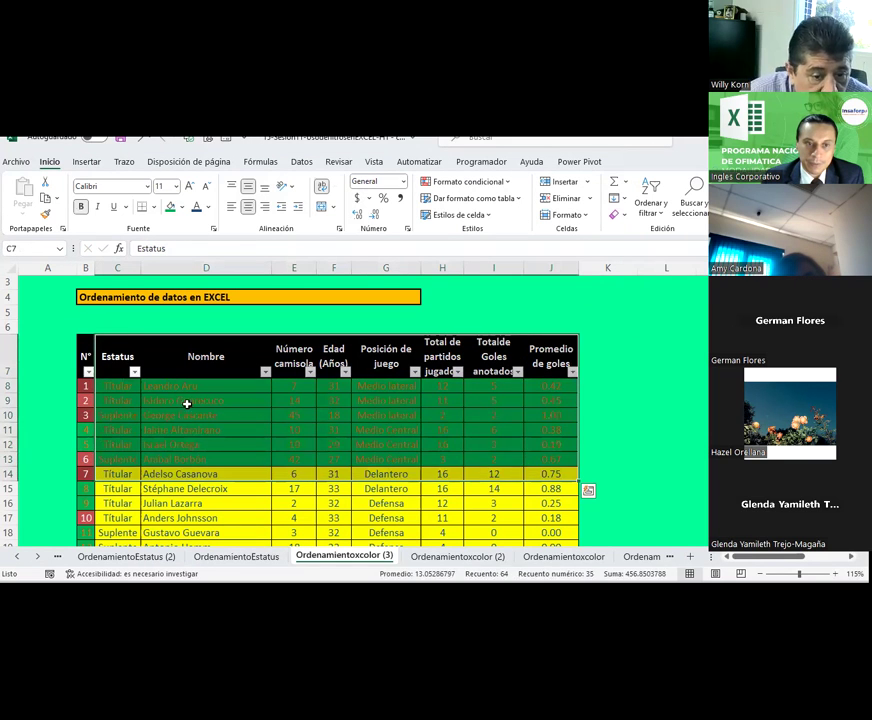
left_click(186, 401)
left_click(134, 372)
left_click(135, 374)
mouse_move(128, 362)
left_mouse_down()
mouse_move(552, 568)
mouse_move(557, 518)
left_mouse_up()
scroll(650, 300, "up", 5)
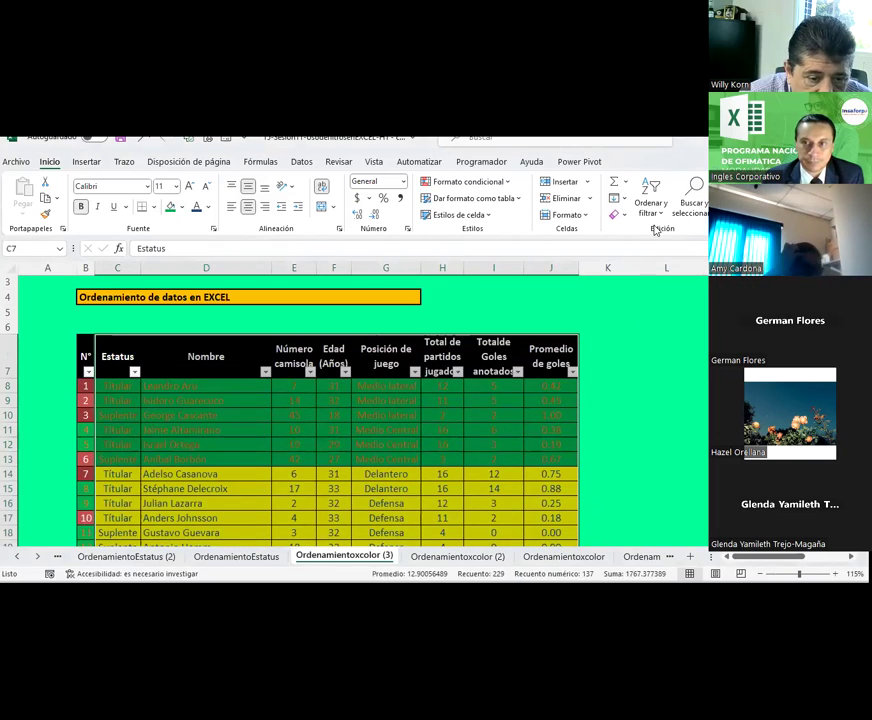
left_click(651, 205)
left_click(672, 267)
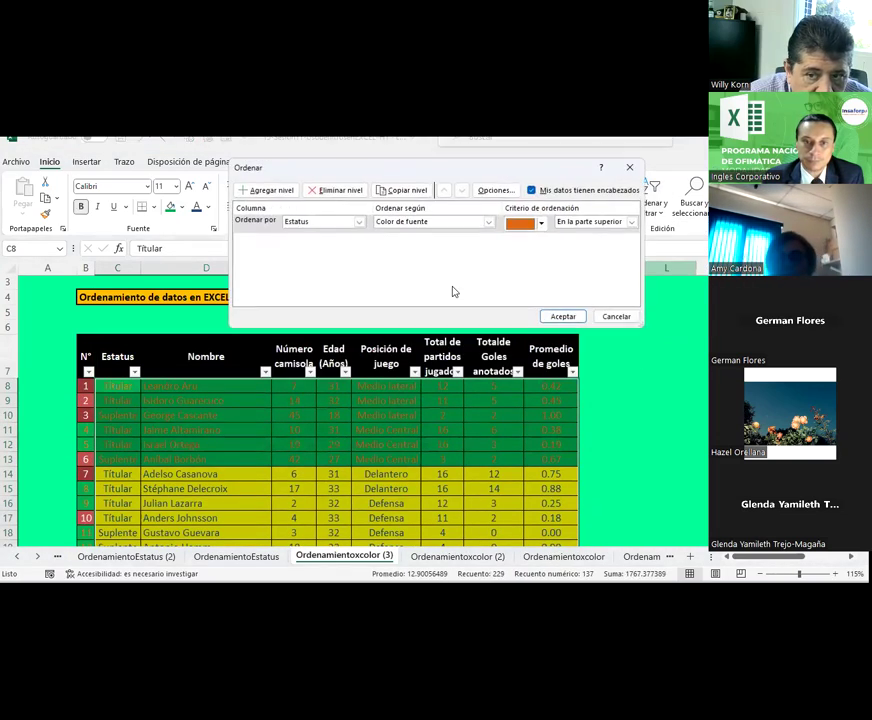
left_click(400, 224)
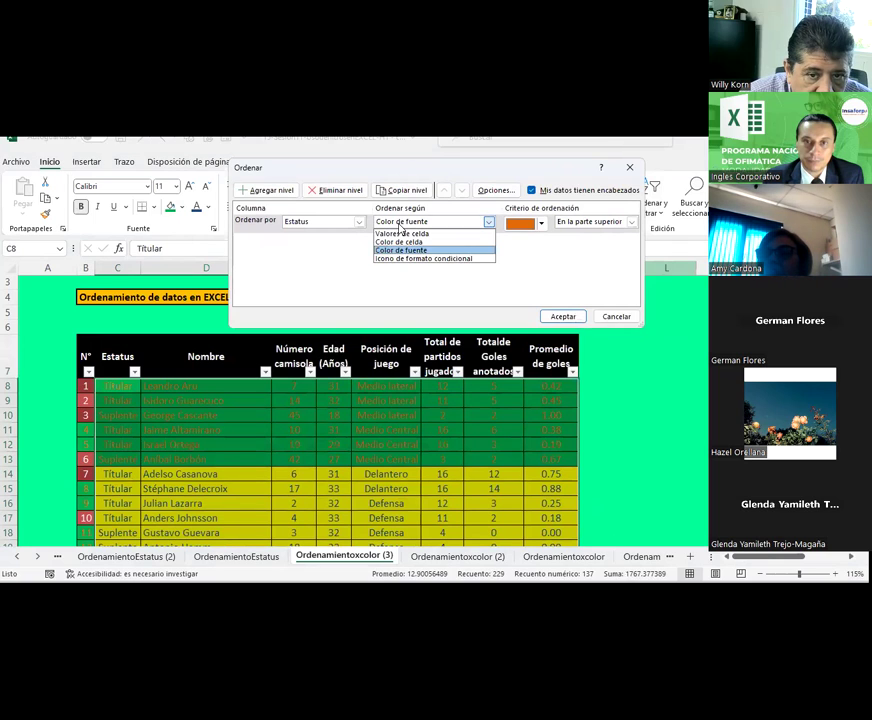
left_click(401, 228)
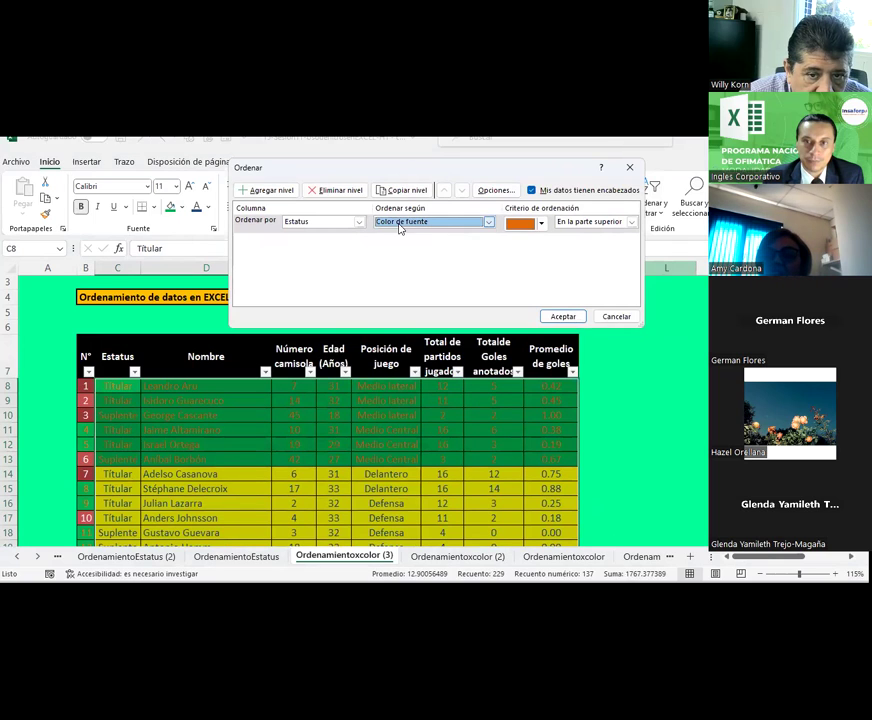
left_click(556, 317)
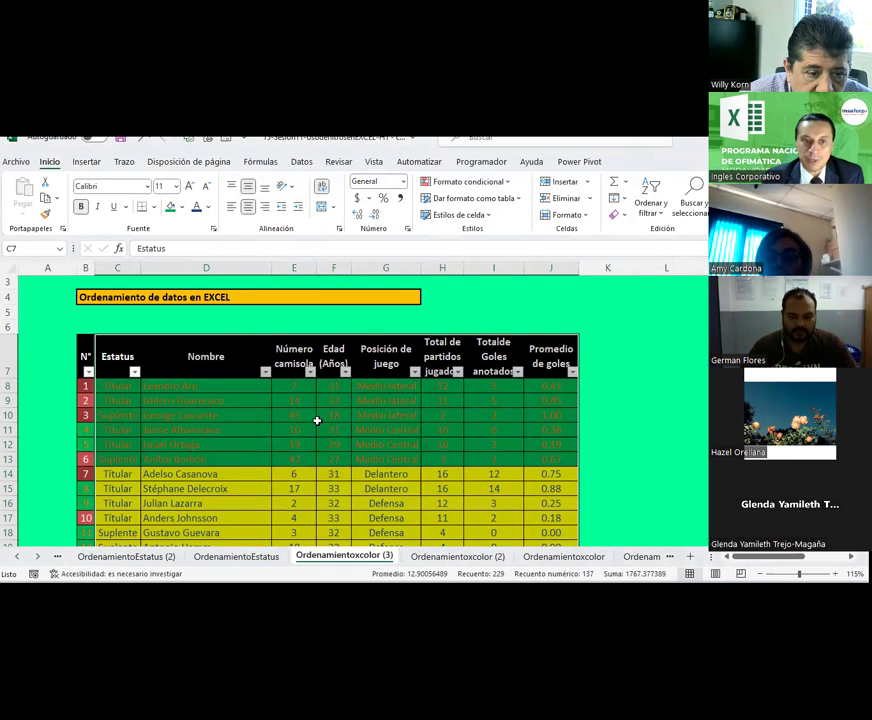
scroll(317, 421, "down", 1)
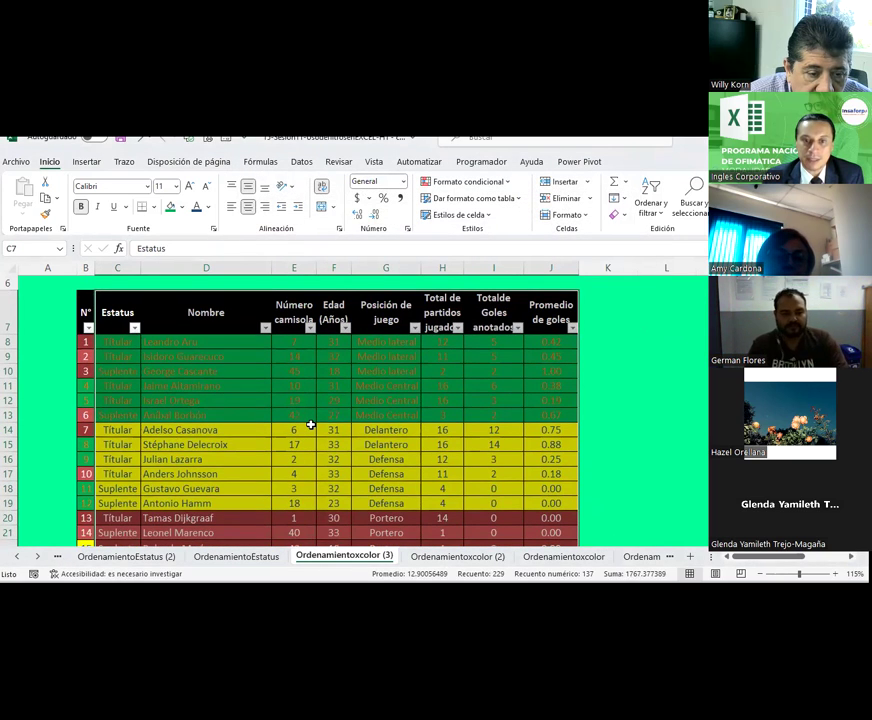
Add a second 'Luego por' Estatus level to the orange-font sort and reselect the table
left_click(650, 208)
left_click(667, 269)
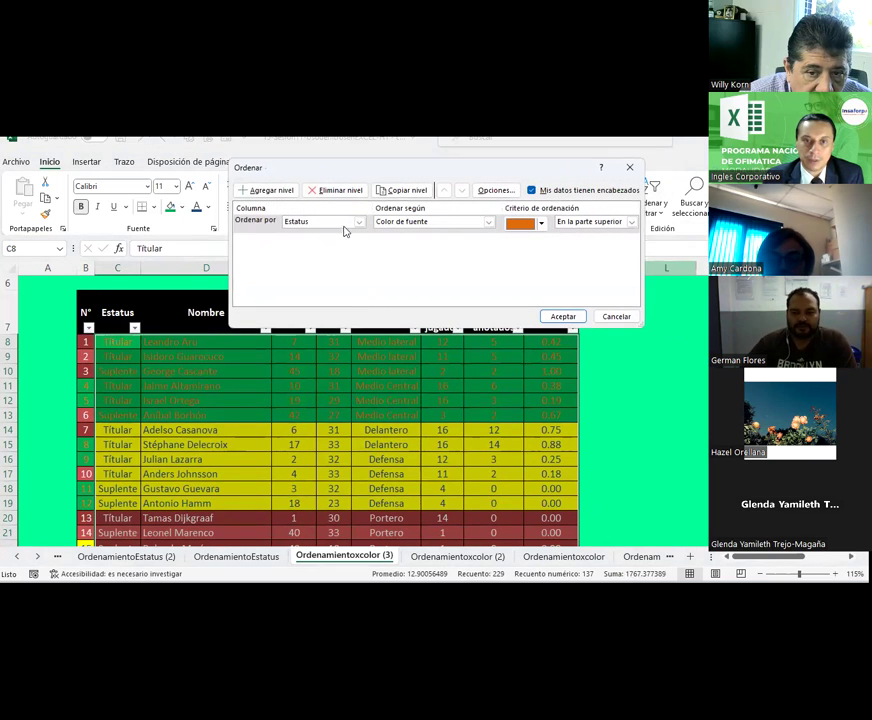
left_click(264, 190)
left_click(358, 240)
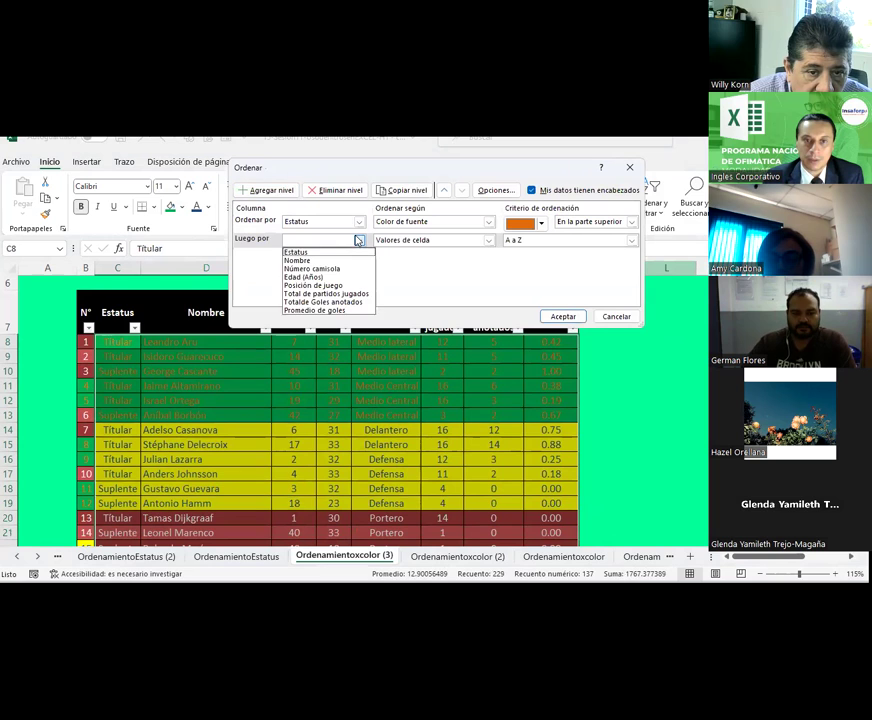
left_click(296, 252)
left_click(563, 316)
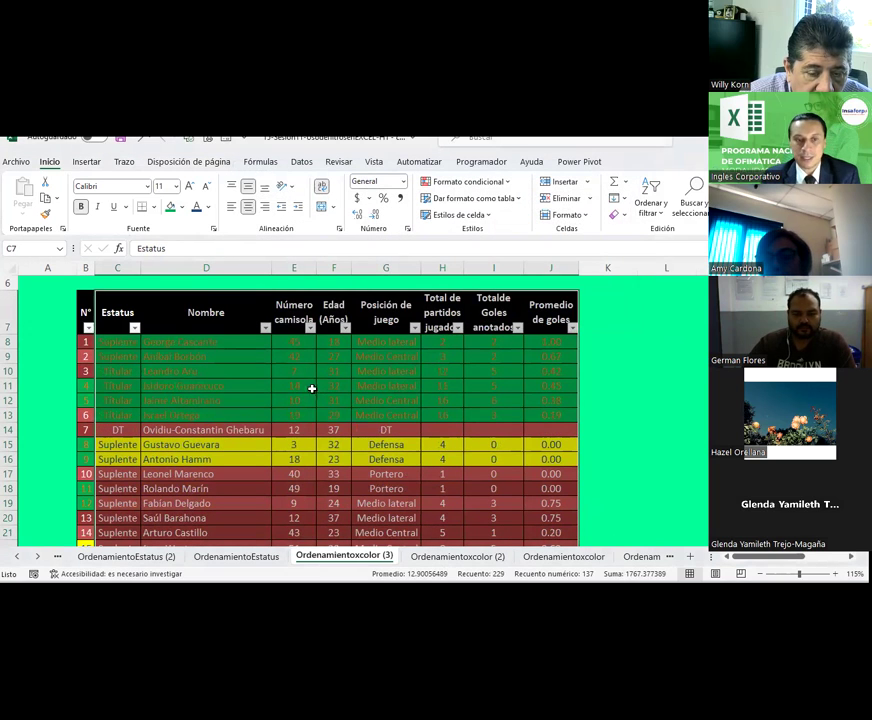
left_click(168, 397)
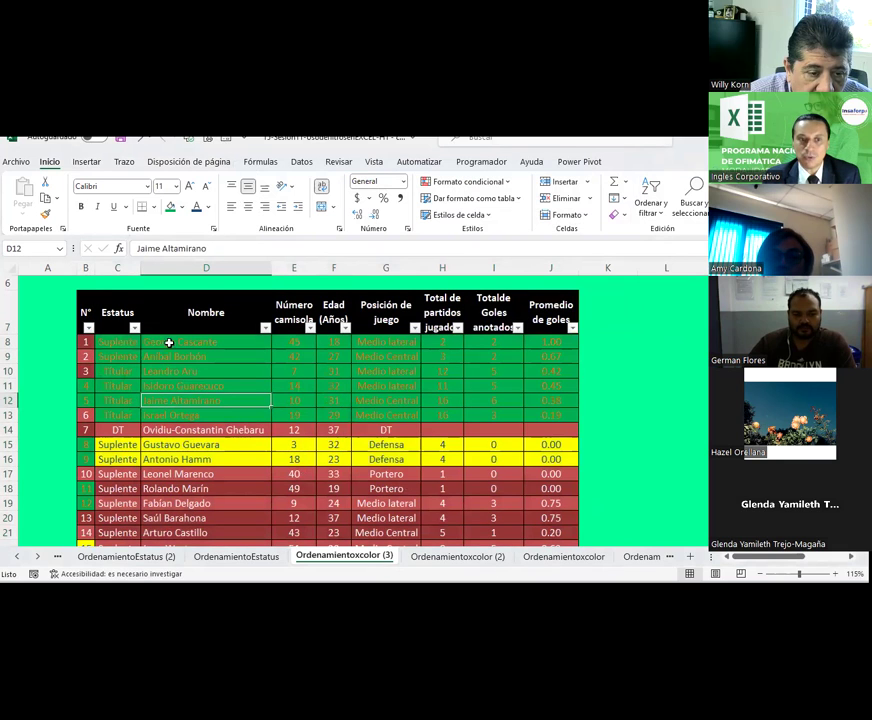
left_click_drag(117, 343, 233, 374)
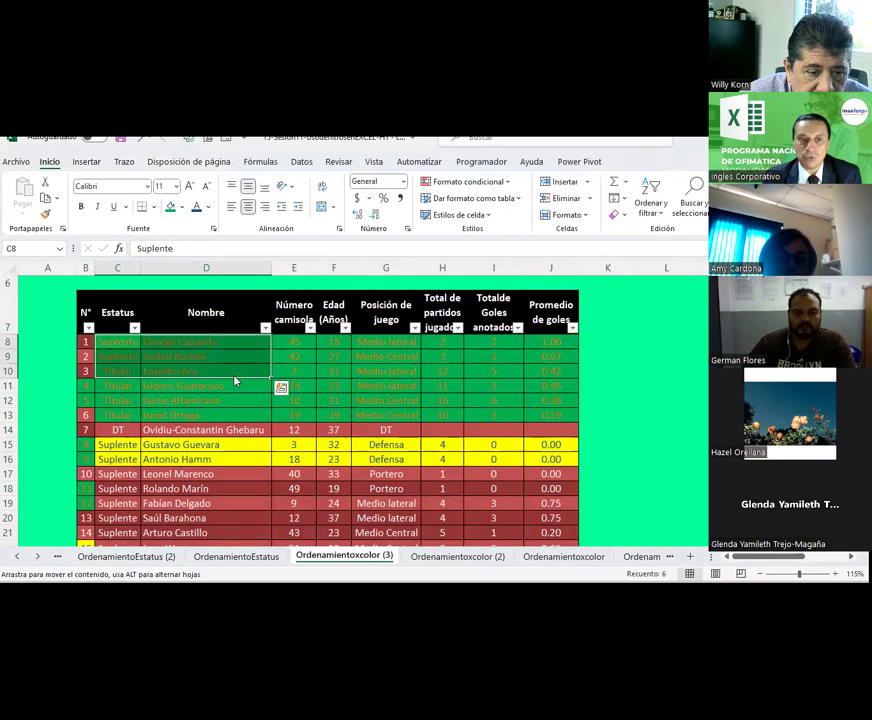
left_click_drag(116, 322, 570, 549)
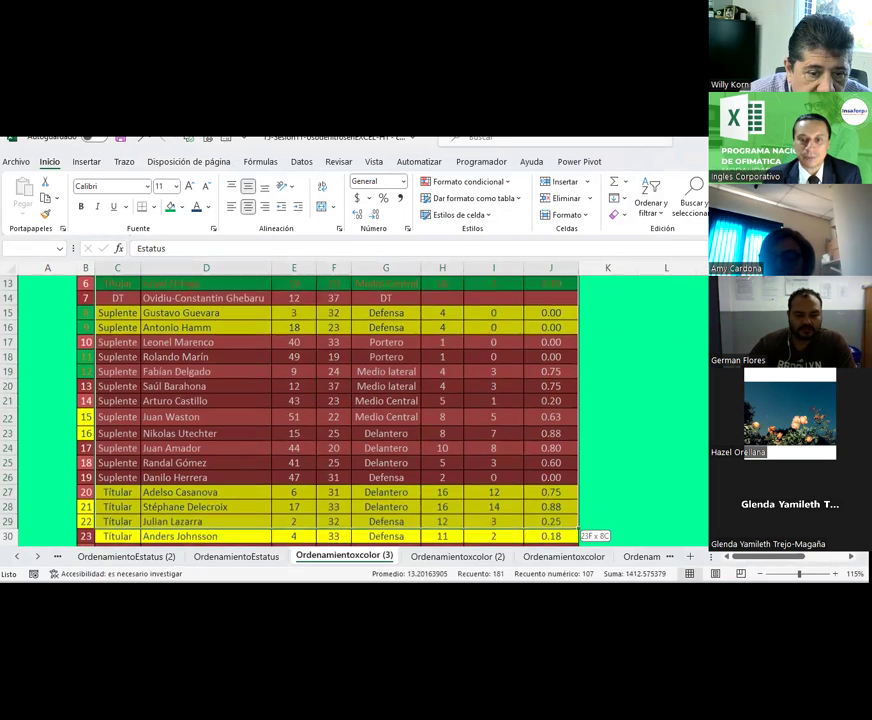
scroll(571, 496, "up", 5)
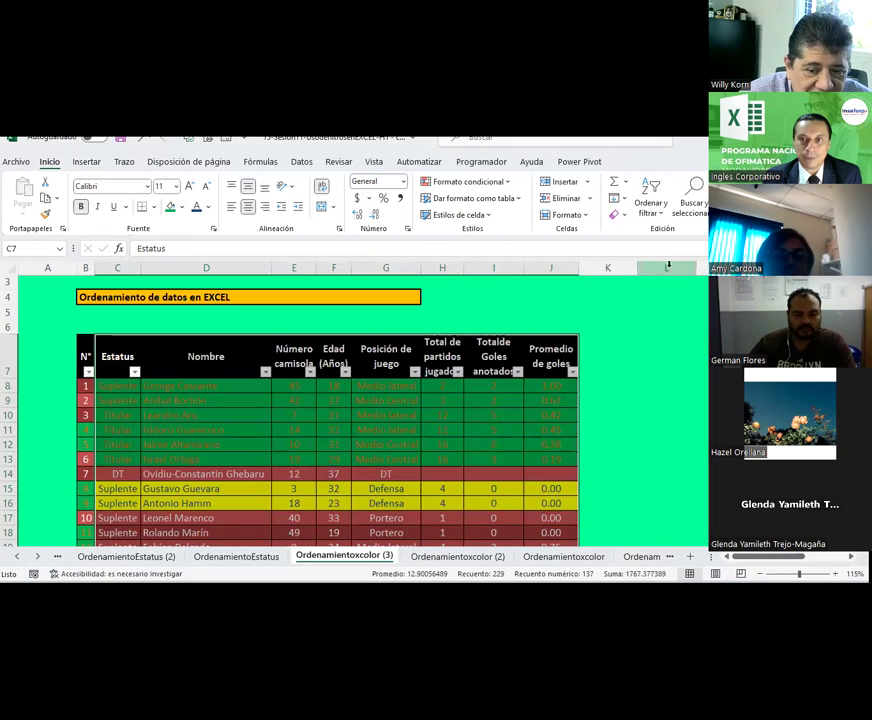
Set the second Estatus level to Z a A so Titular precedes Suplente
left_click(651, 197)
left_click(666, 268)
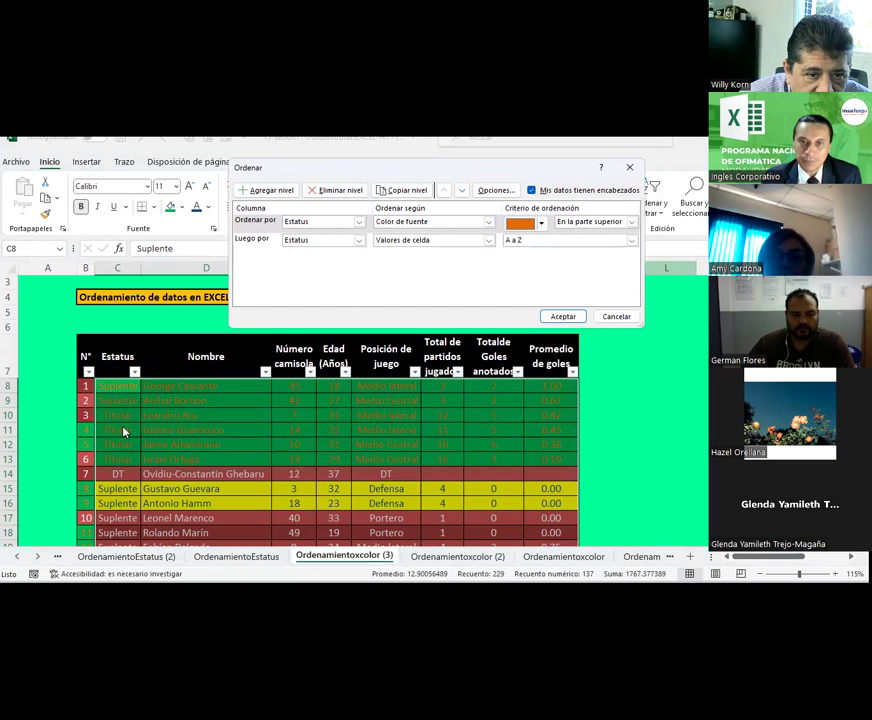
left_click(530, 241)
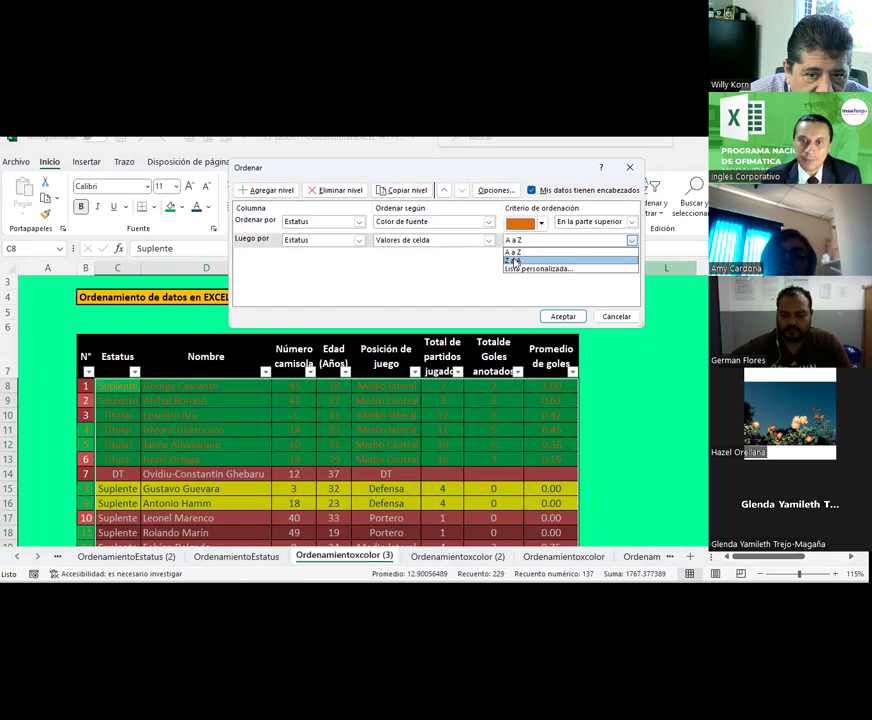
left_click(518, 259)
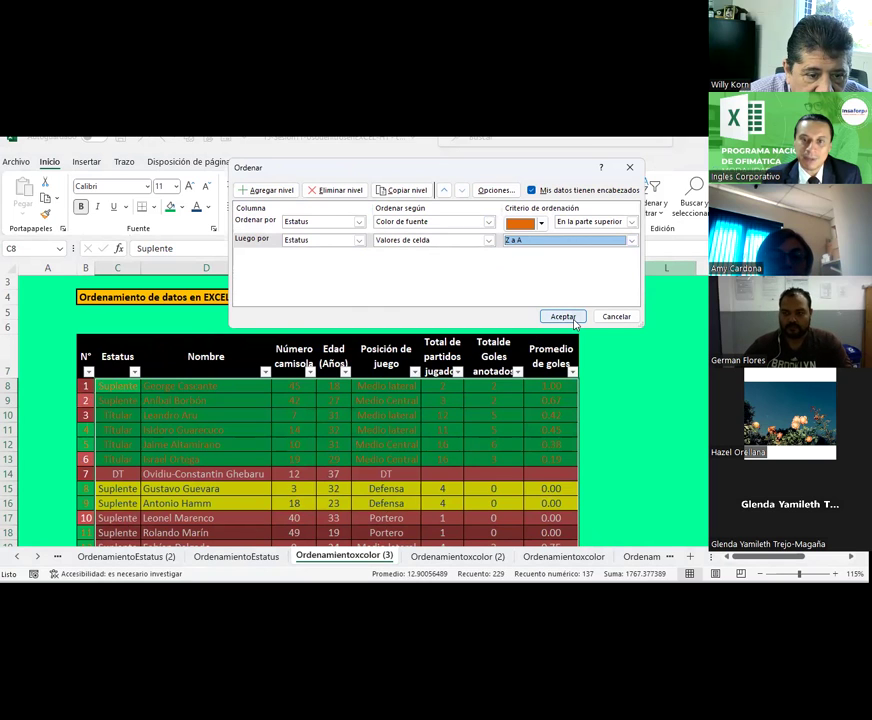
left_click(563, 316)
left_click(121, 403)
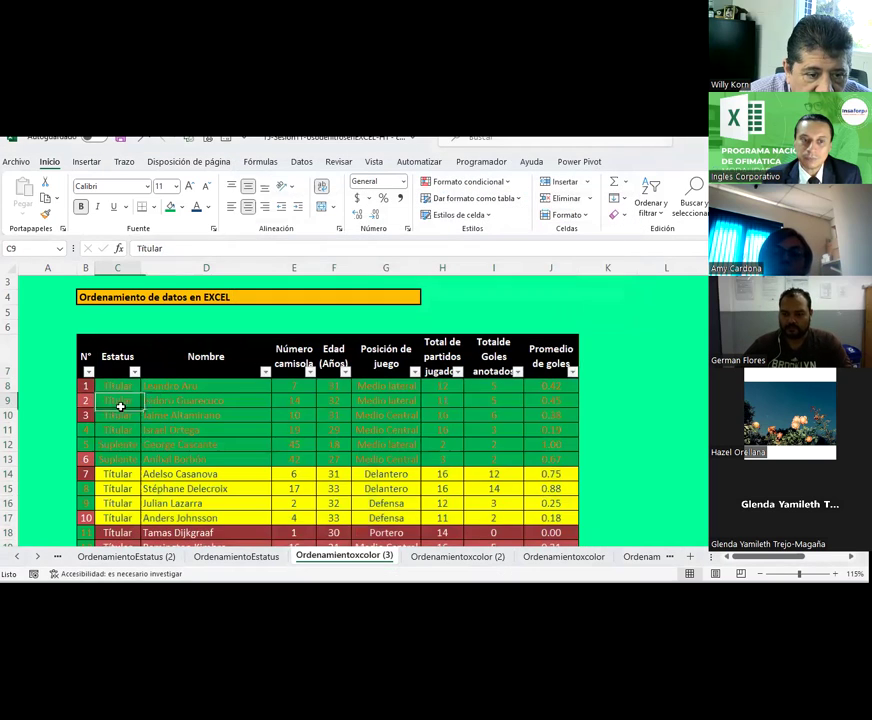
left_click_drag(121, 381, 541, 461)
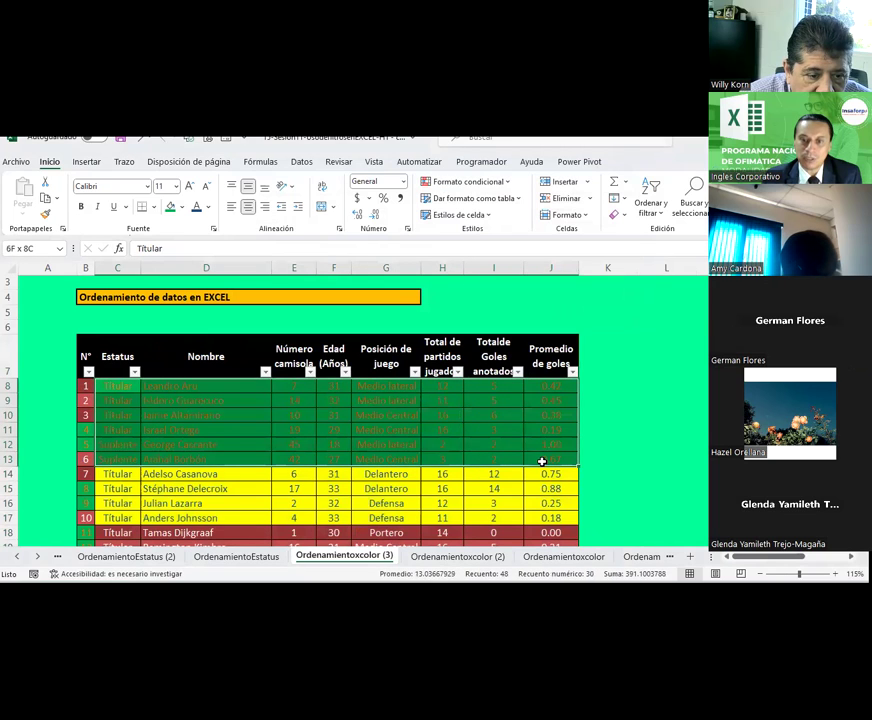
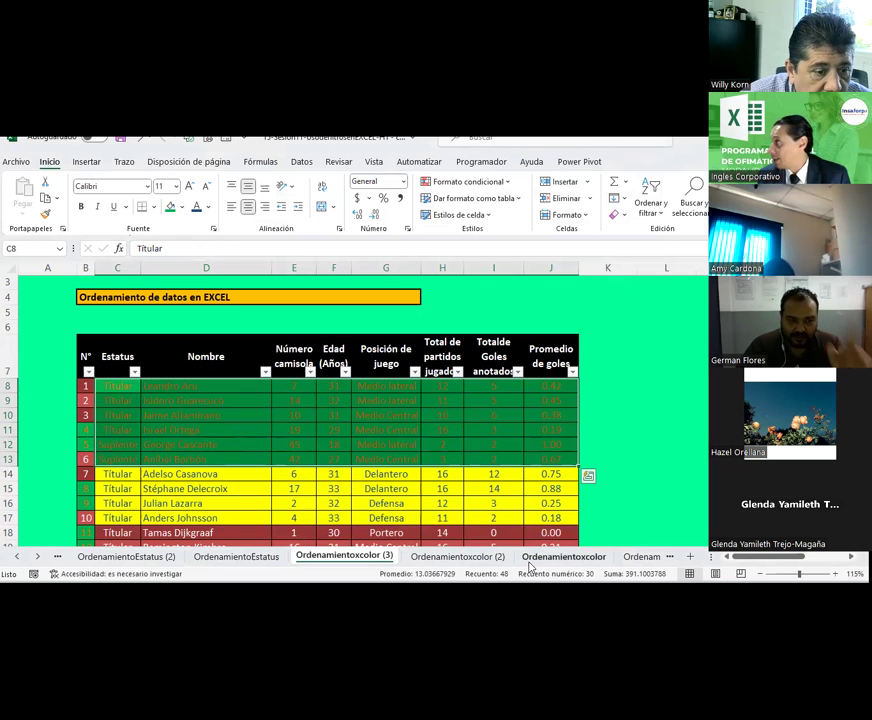
Look over the player tables on the Ordenamientoxcolor and Ordenamientoxcolor (2) sheets
left_click(530, 566)
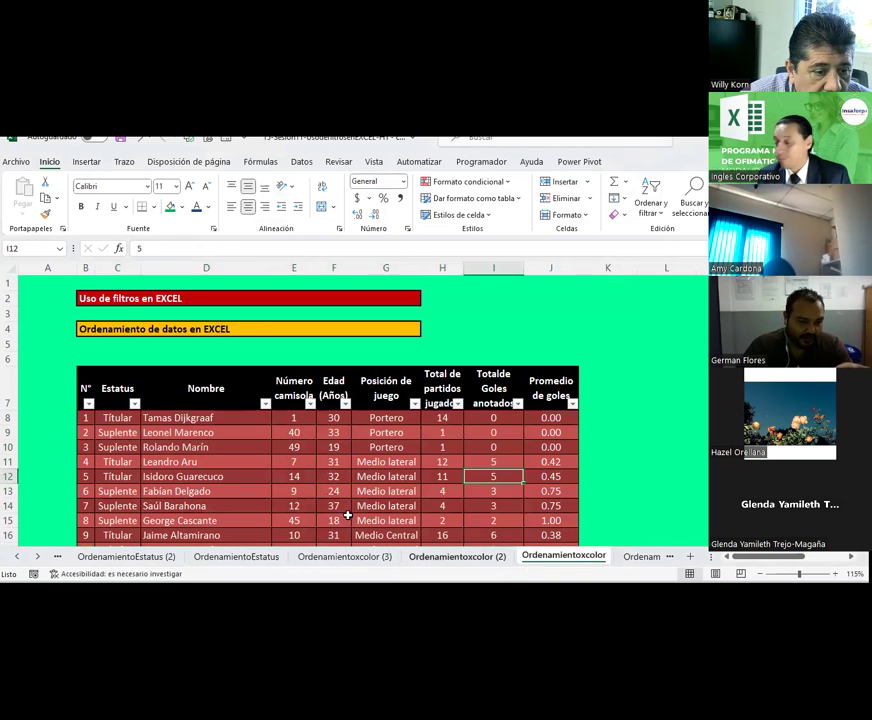
left_click(124, 414)
scroll(138, 420, "down", 1)
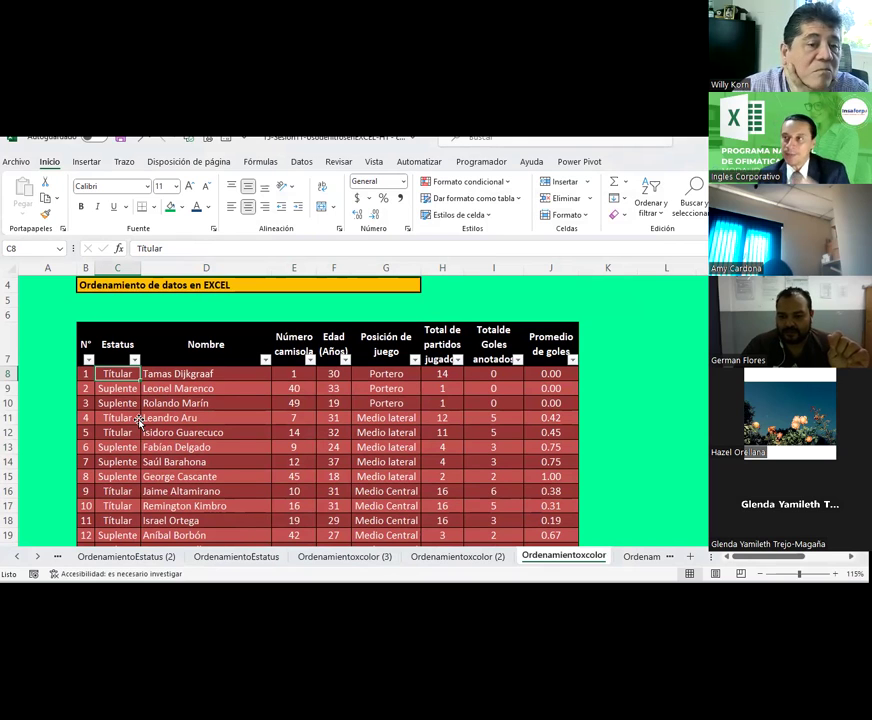
left_click(457, 556)
scroll(283, 458, "down", 1)
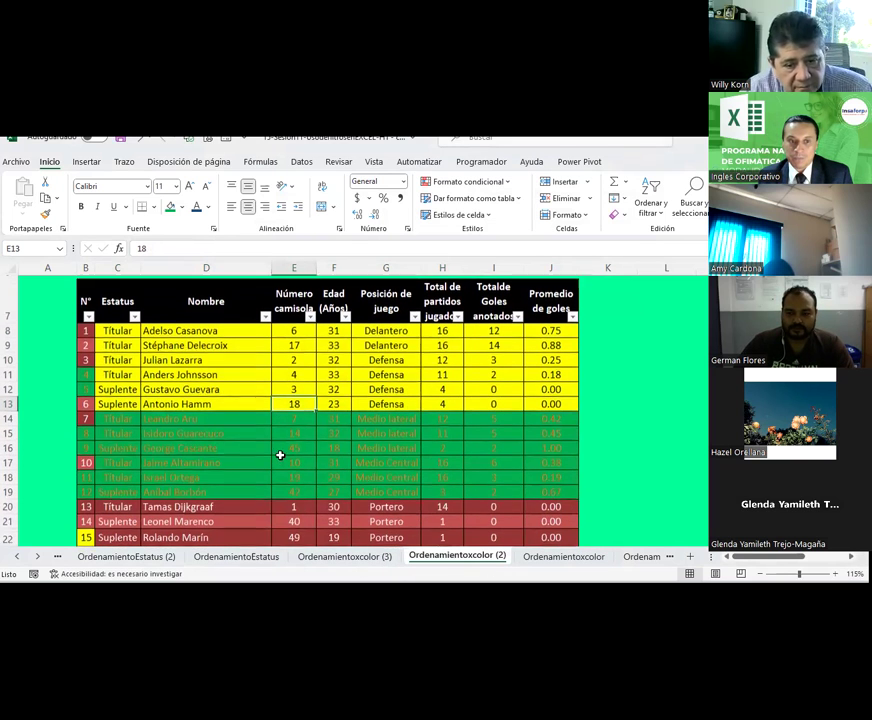
On the OrdenamientoEstatus (2) sheet, select the player names in column D, D8:D35
left_click(172, 557)
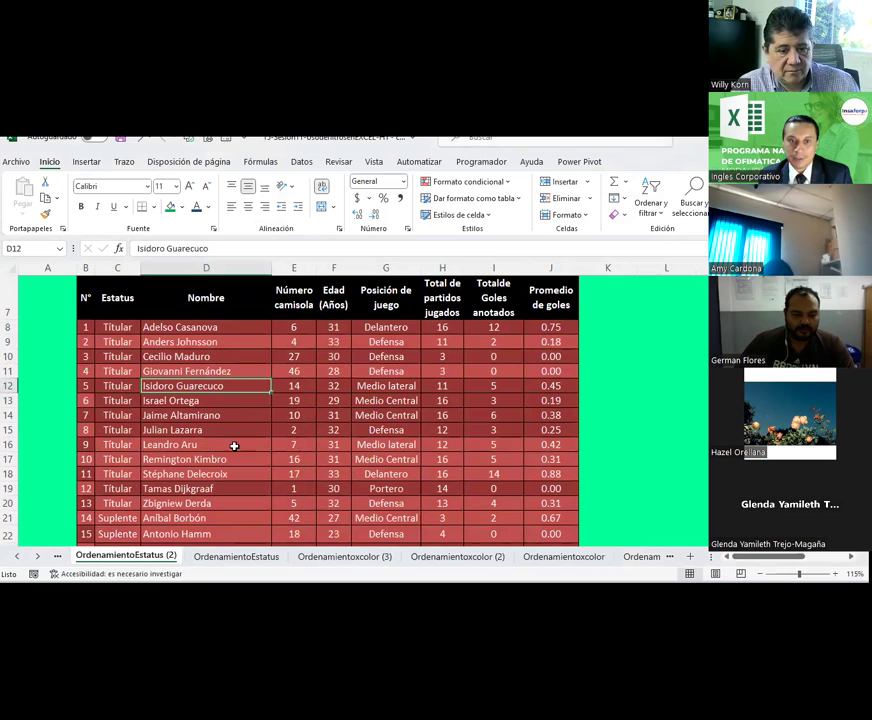
left_click_drag(118, 328, 117, 468)
left_click_drag(175, 329, 166, 488)
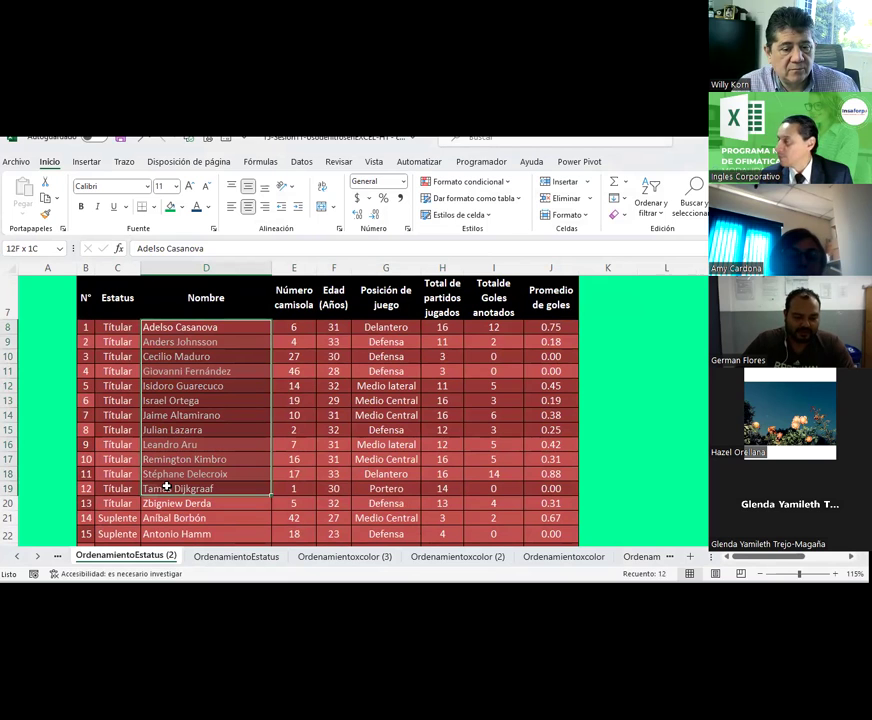
left_click_drag(109, 325, 115, 484)
mouse_move(175, 327)
left_mouse_down()
mouse_move(270, 528)
mouse_move(192, 492)
mouse_move(190, 506)
left_mouse_up()
scroll(218, 400, "up", 5)
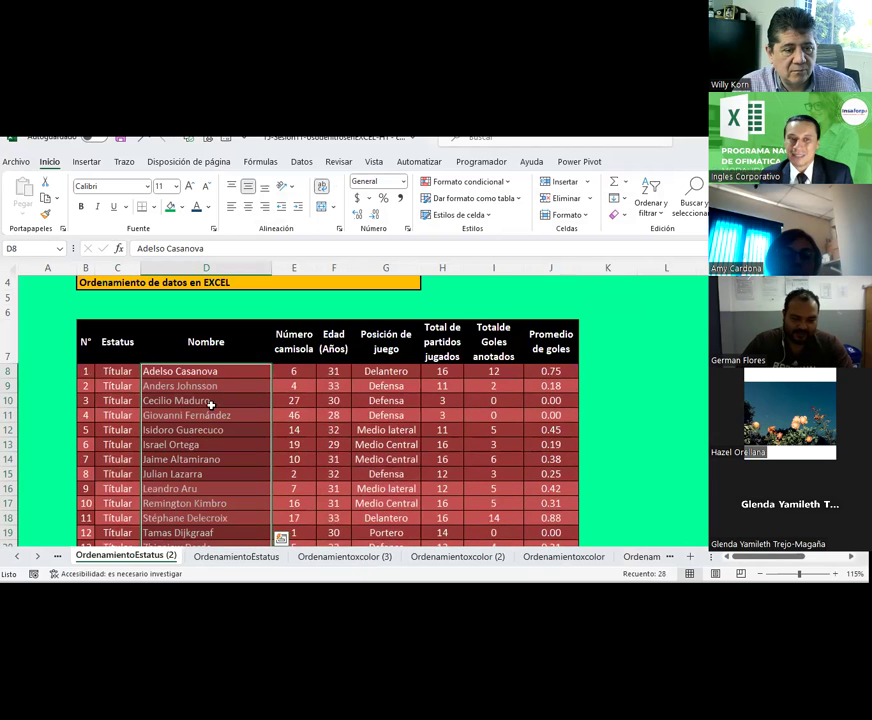
Sort the names A to Z with 'Ampliar la selección' so each player's row moves together
left_click(650, 200)
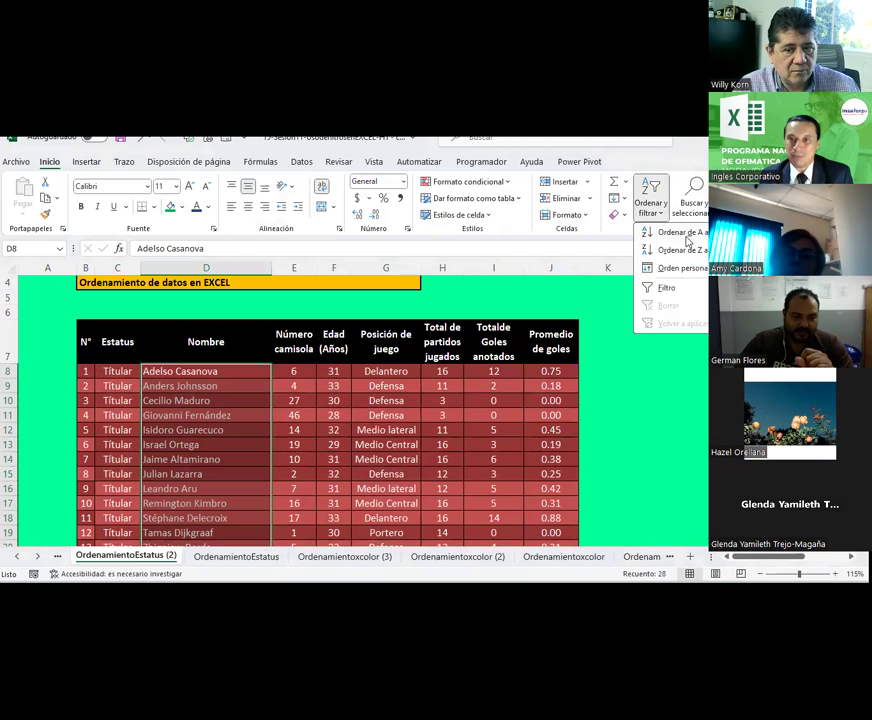
left_click(687, 234)
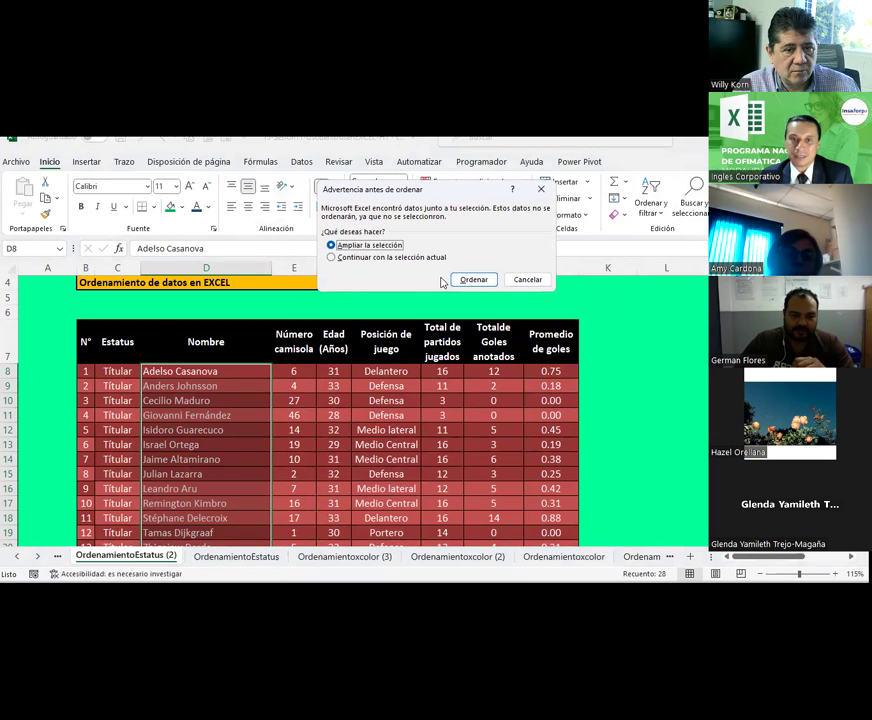
left_click(475, 279)
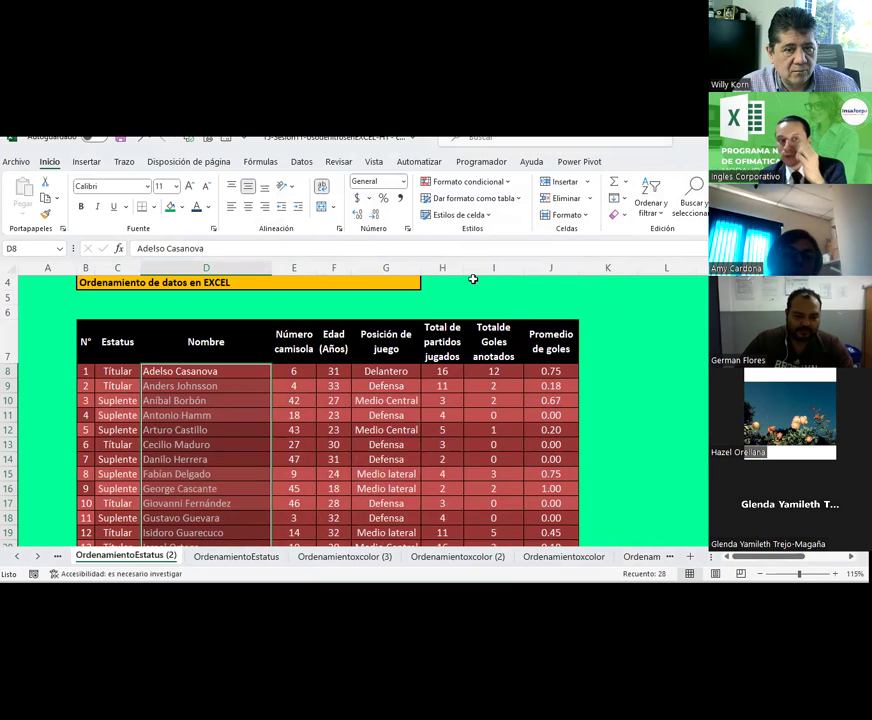
scroll(237, 434, "down", 1)
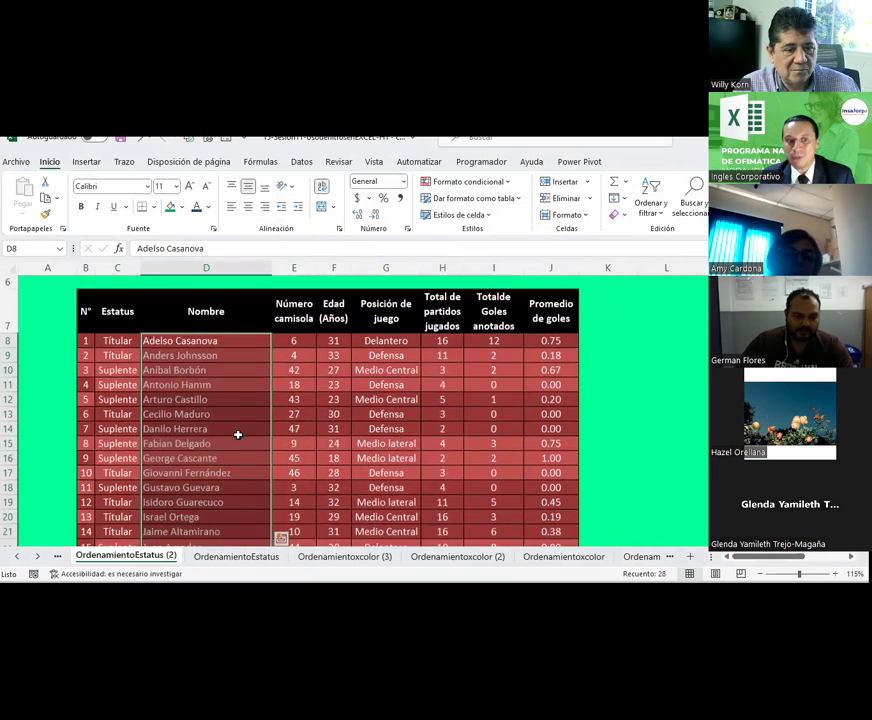
scroll(237, 434, "down", 2)
scroll(238, 434, "down", 1)
scroll(238, 434, "up", 4)
scroll(200, 390, "up", 1)
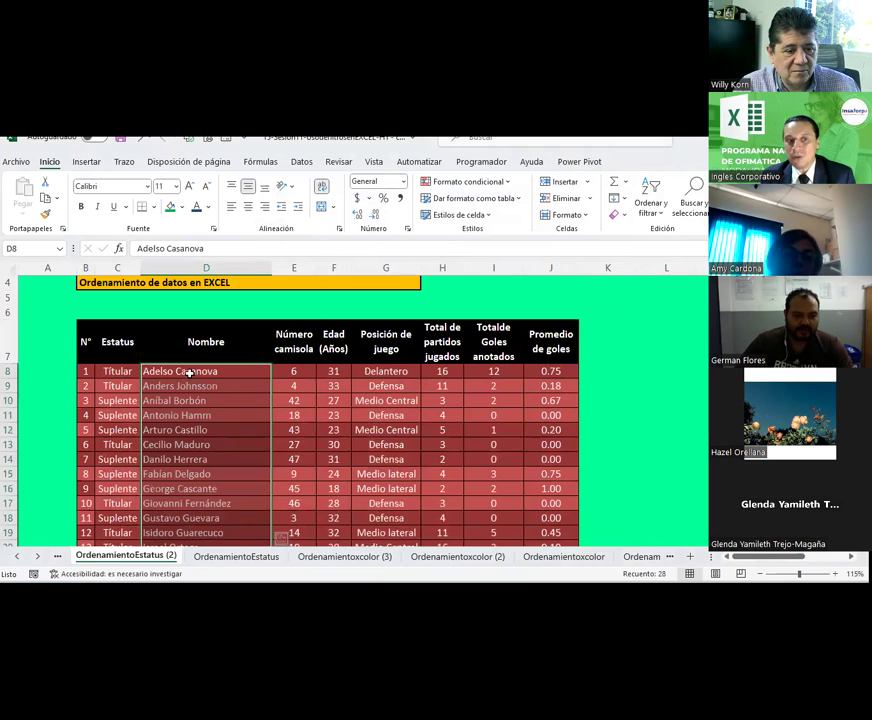
Undo the name sort and check that the Titular rows are listed first again
left_click(114, 371)
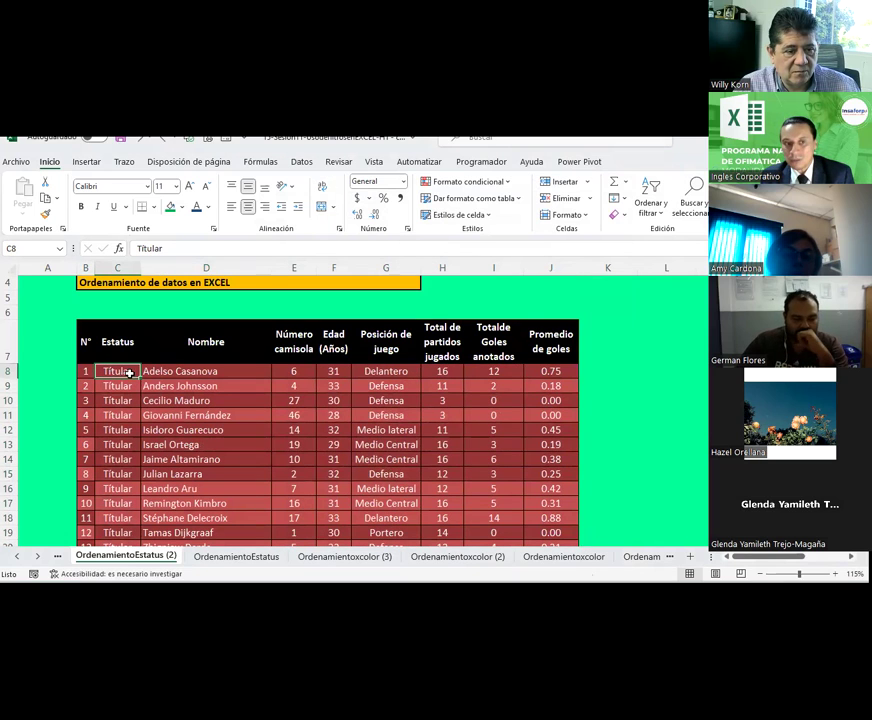
left_click(160, 372)
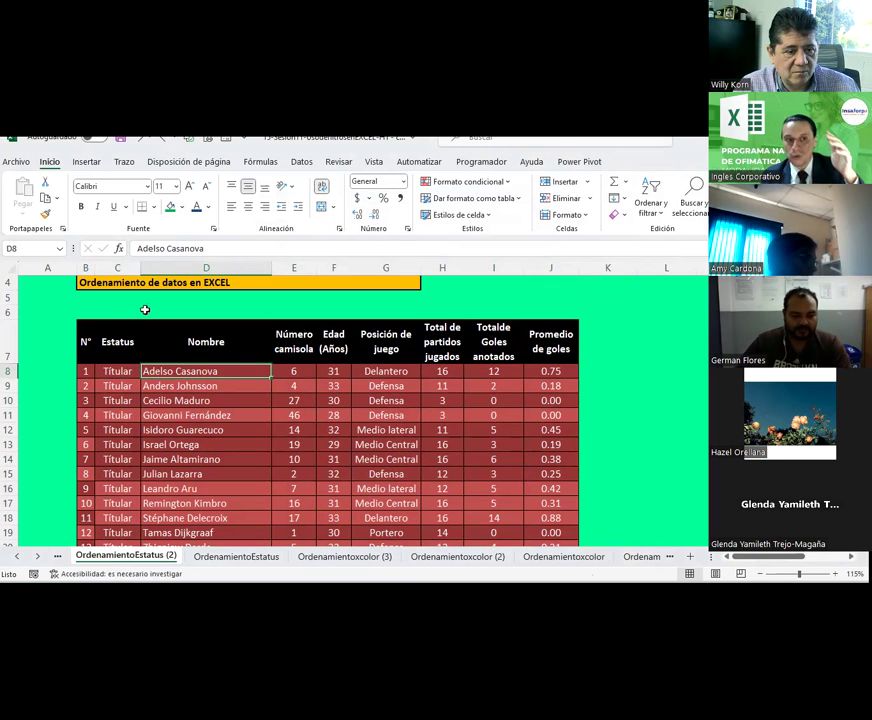
left_click_drag(112, 372, 118, 568)
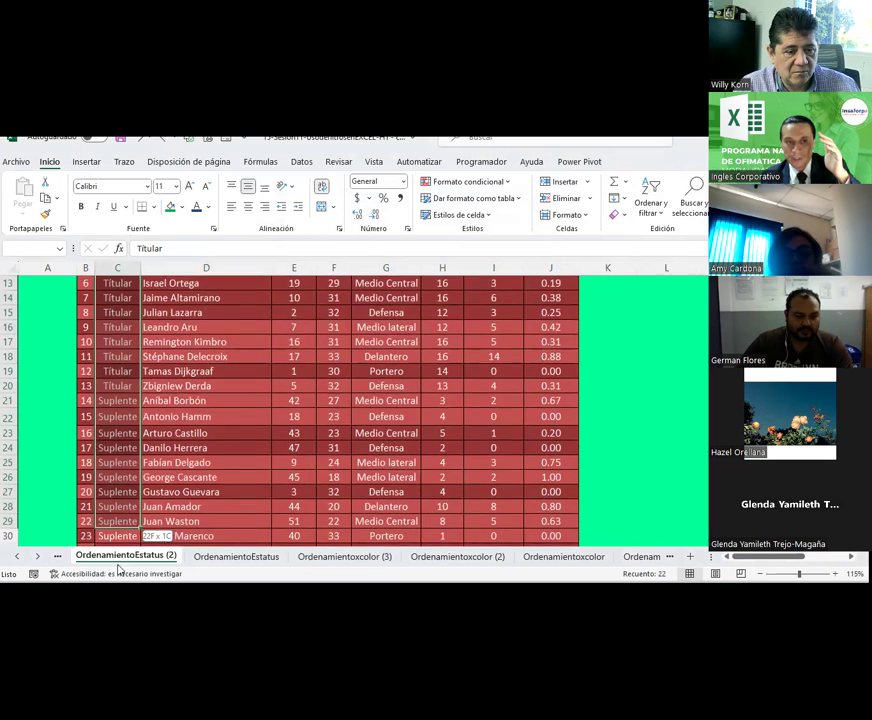
scroll(180, 391, "up", 2)
left_click_drag(172, 341, 178, 385)
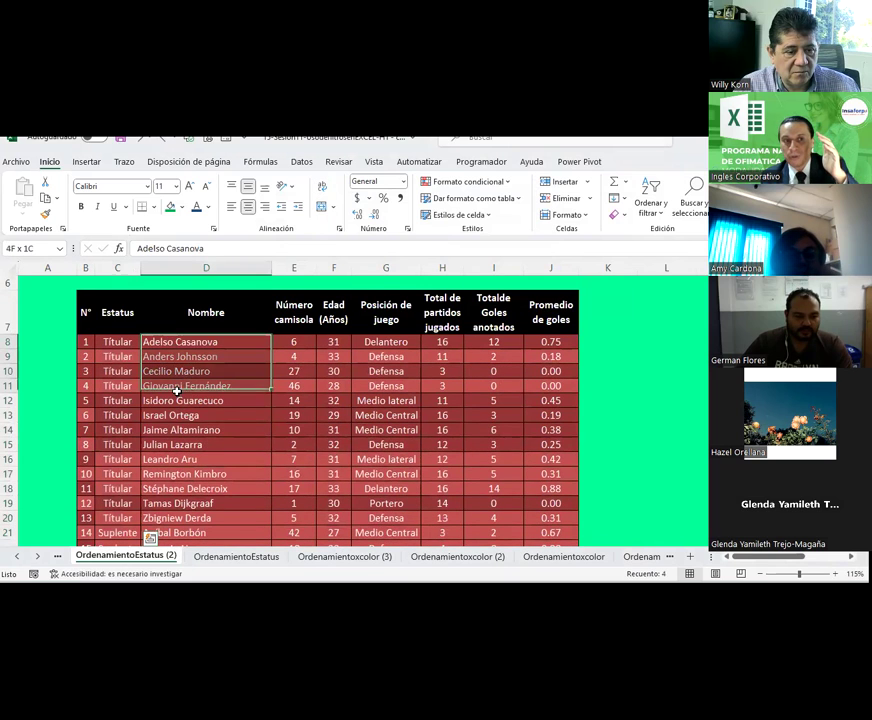
left_click(171, 342)
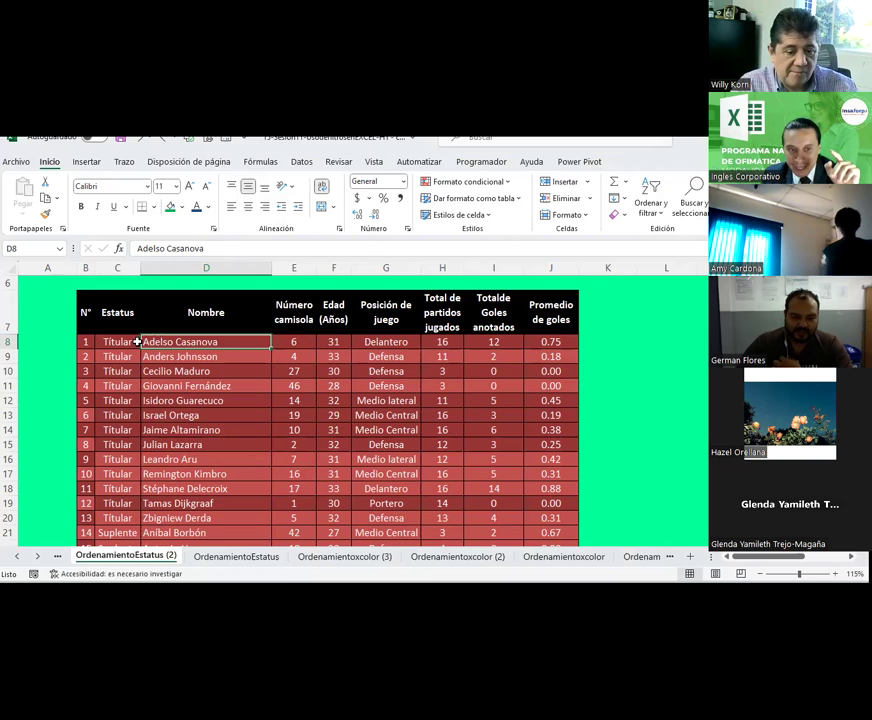
Select the Nombre cells D8:D35 and start an A–Z sort, then cancel it
left_click(124, 343)
left_click(160, 343)
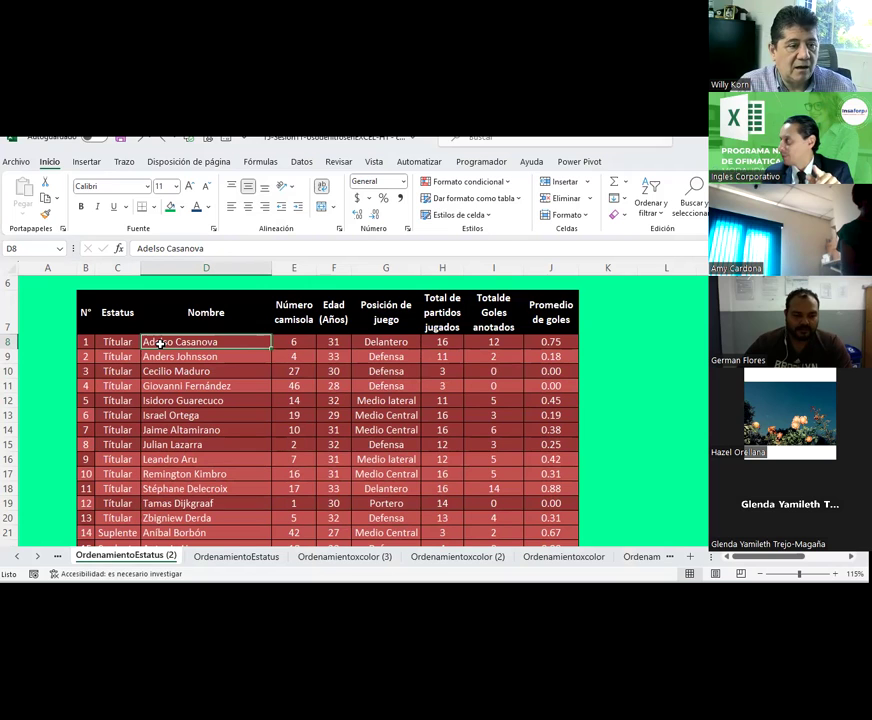
left_click_drag(160, 343, 202, 533)
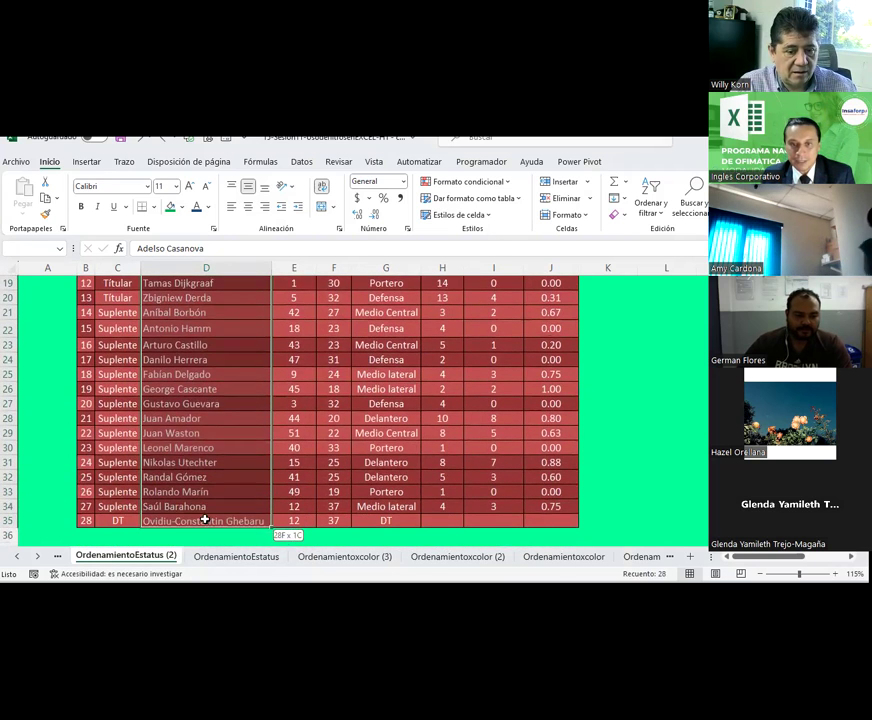
left_click(650, 200)
left_click(667, 233)
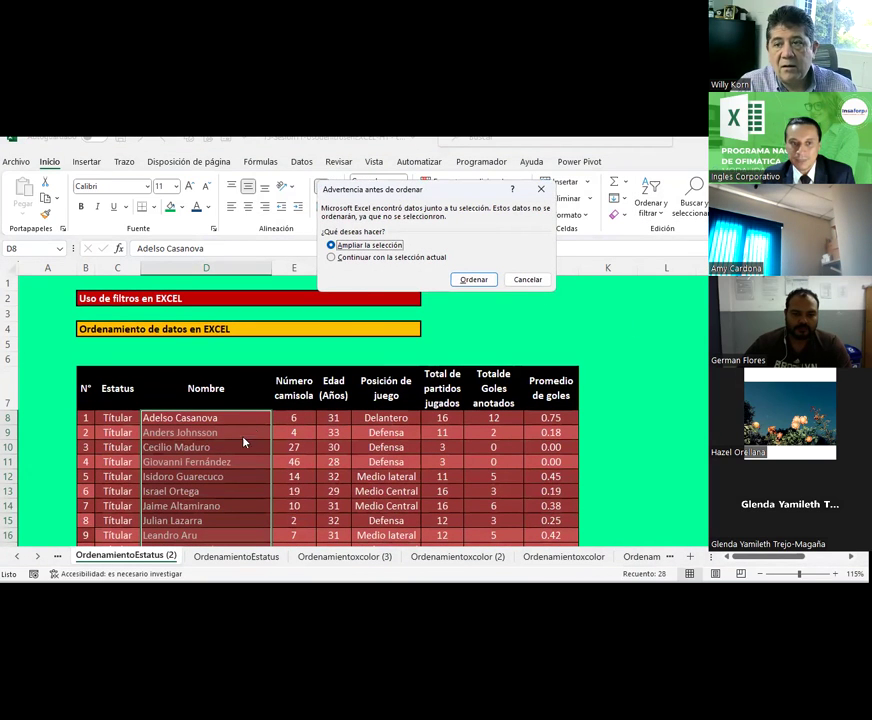
left_click(527, 279)
scroll(204, 471, "down", 2)
scroll(204, 471, "down", 1)
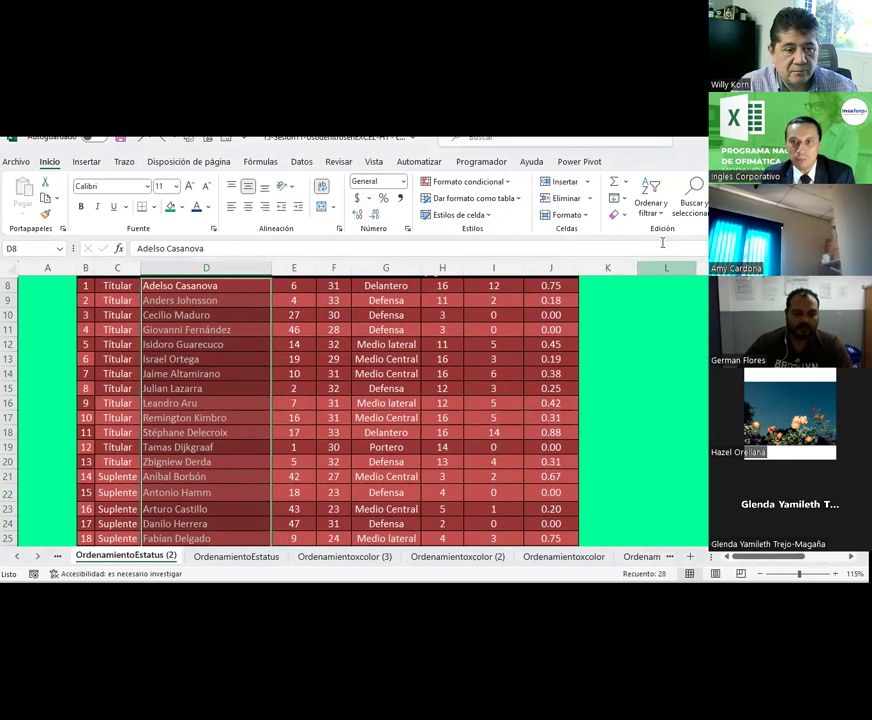
Sort only the names A–Z using 'Continuar con la selección actual', then open Ordenamientoxcolor
left_click(651, 200)
left_click(661, 250)
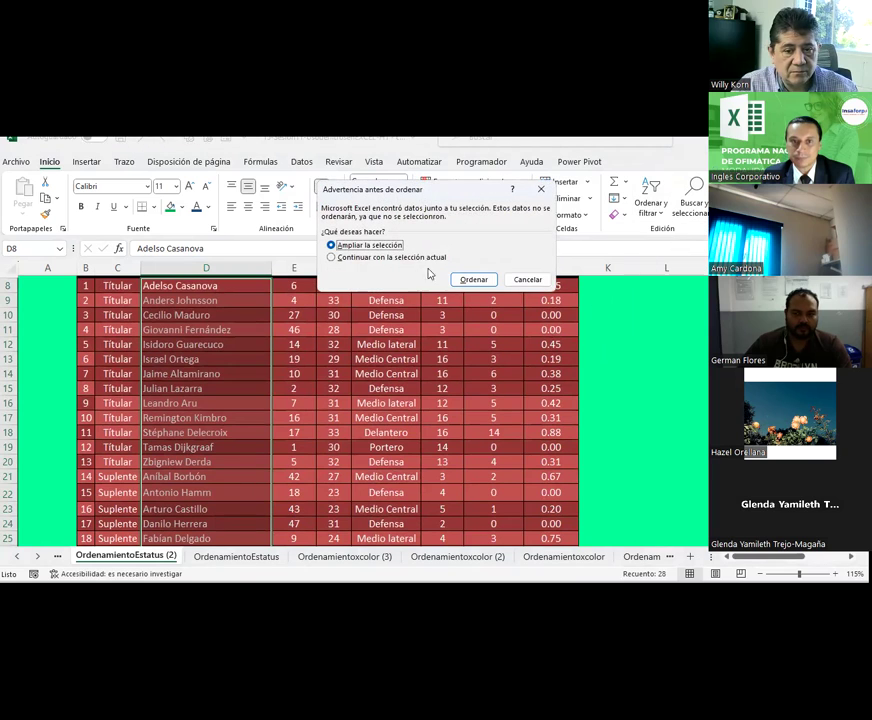
left_click(331, 257)
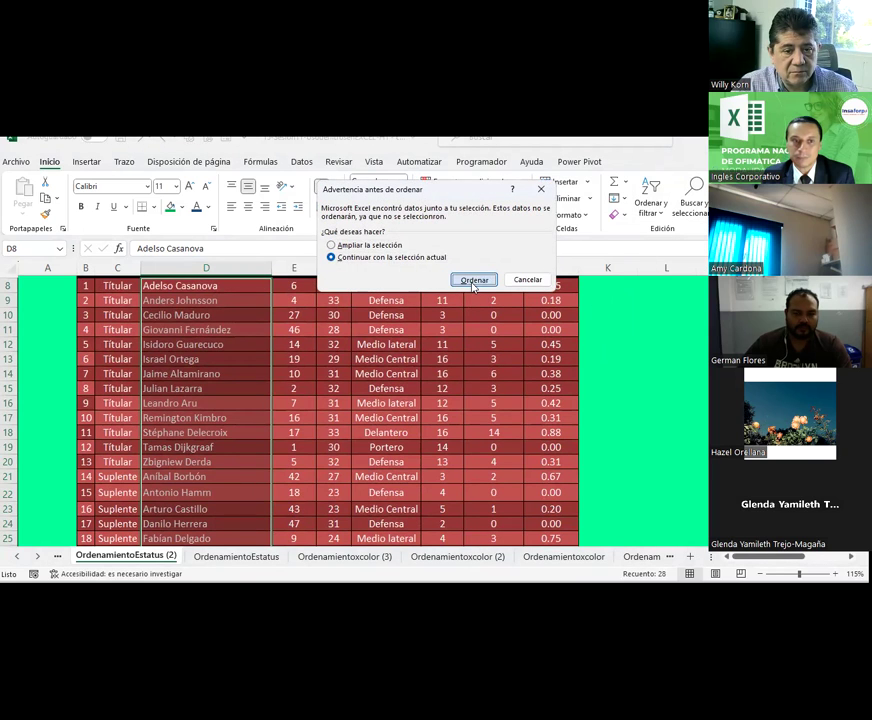
left_click(472, 280)
left_click(190, 315)
scroll(146, 342, "up", 1)
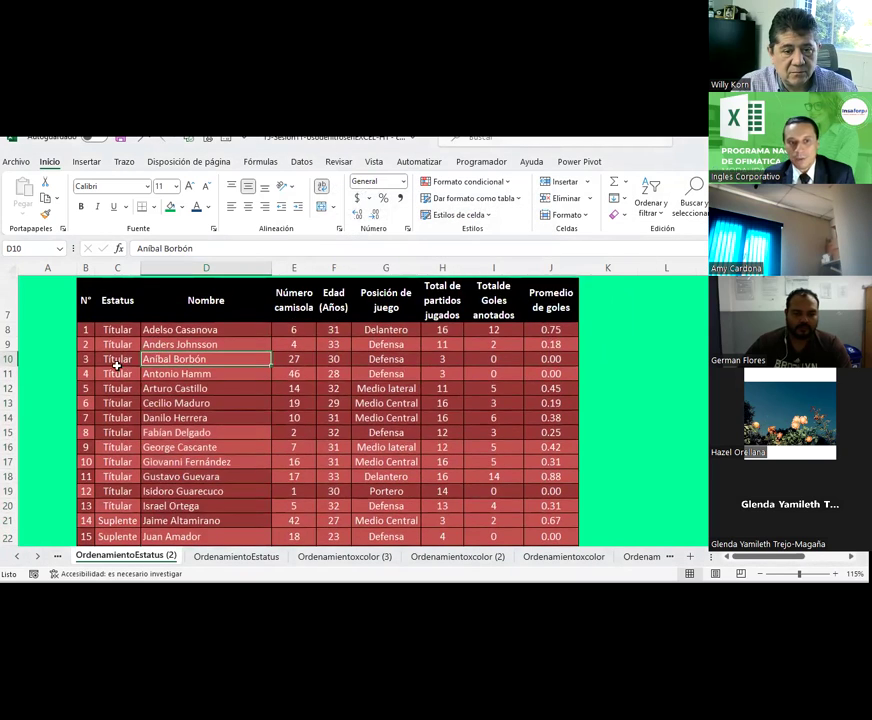
left_click(112, 360)
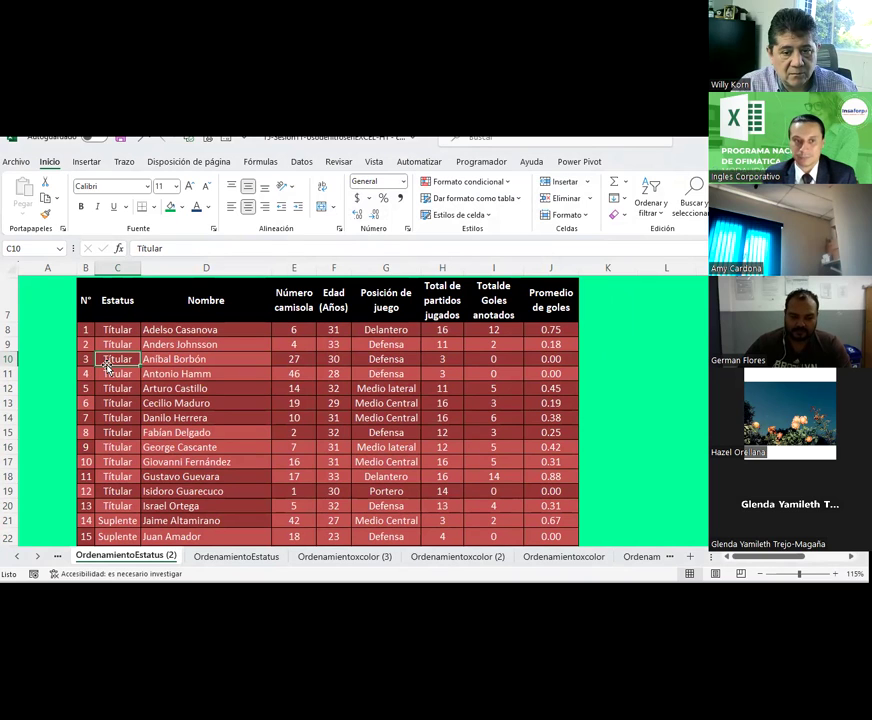
left_click(209, 384)
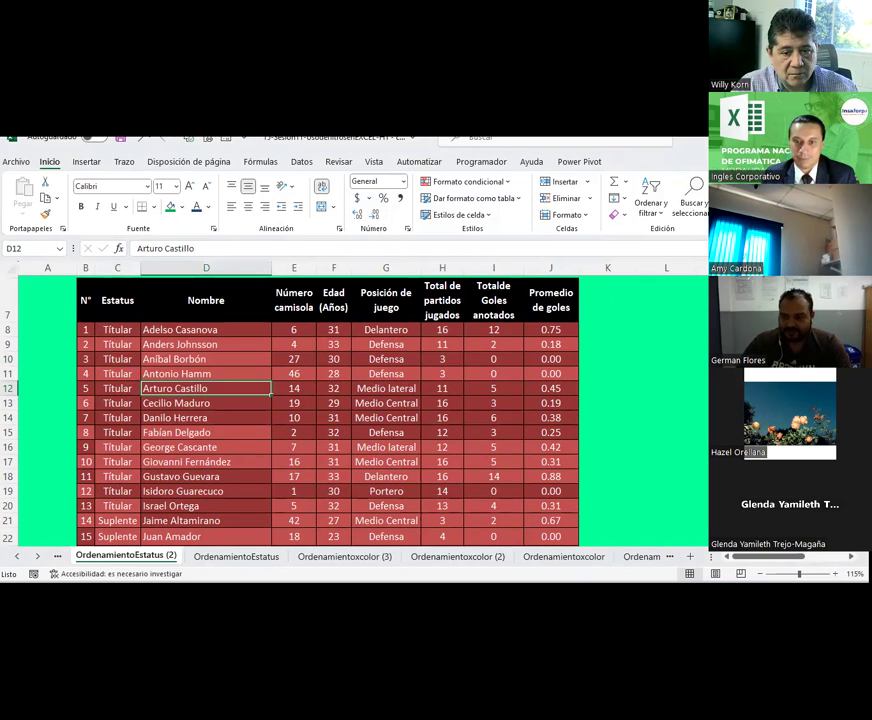
left_click(581, 558)
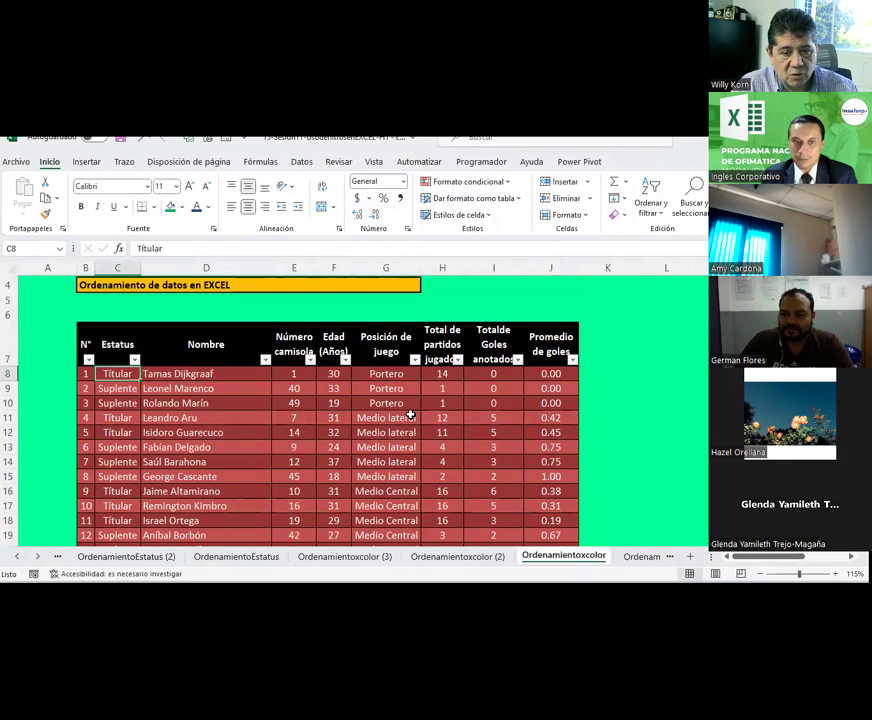
left_click(632, 556)
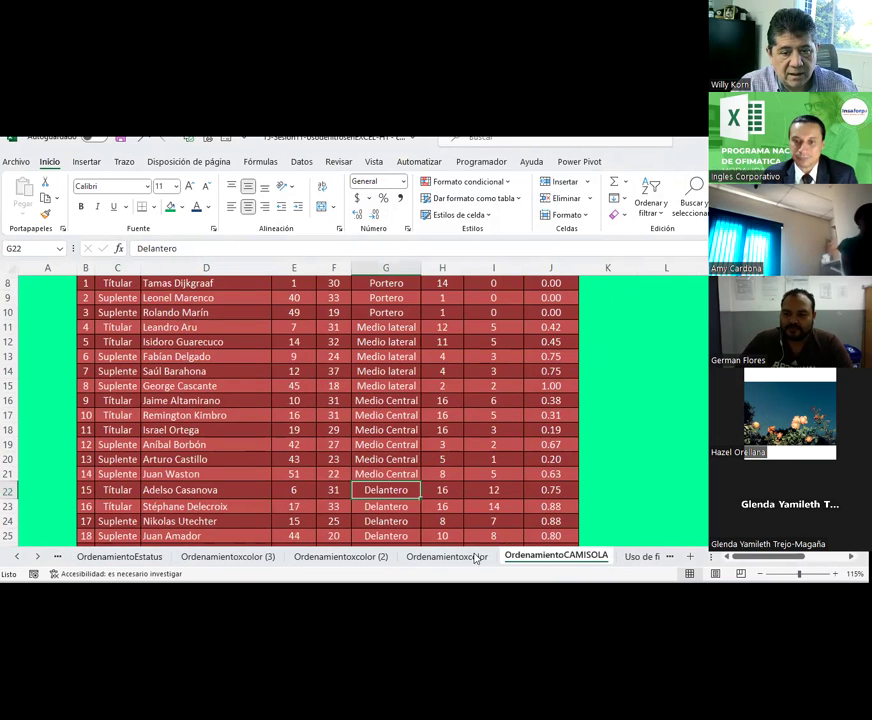
scroll(372, 430, "up", 2)
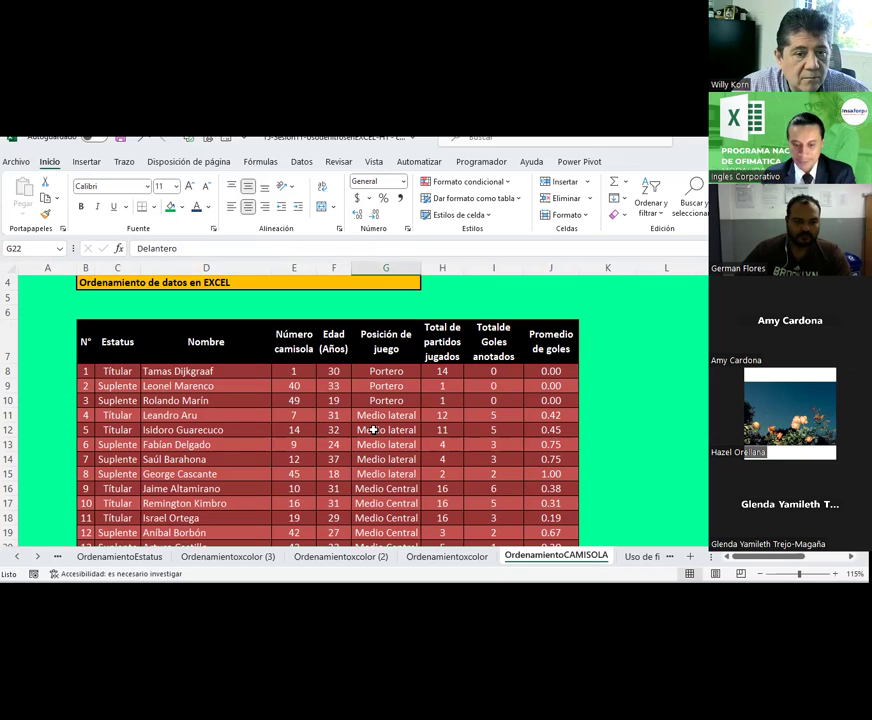
left_click(378, 297)
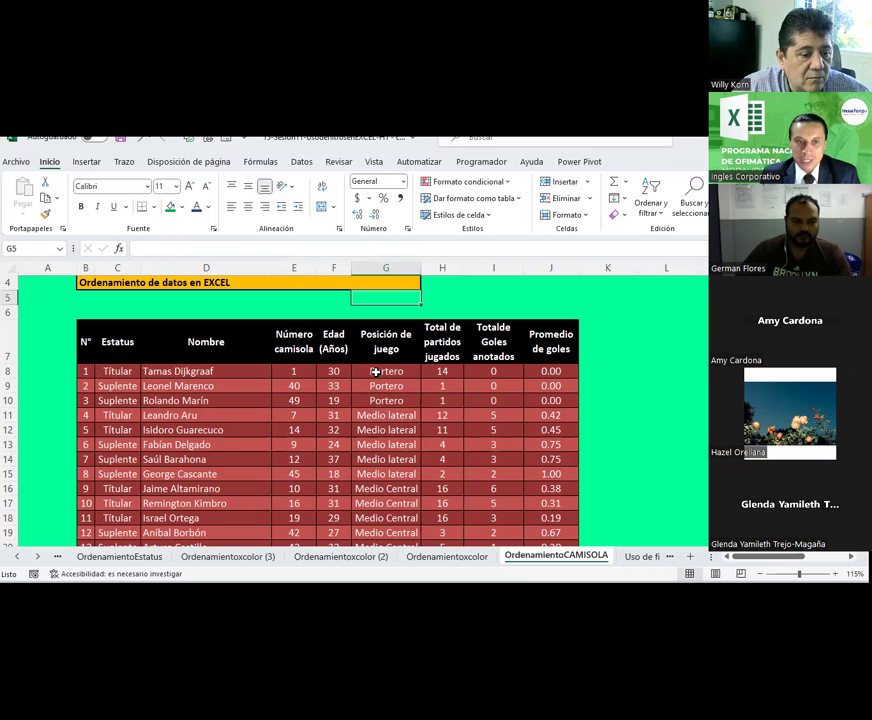
scroll(376, 371, "down", 2)
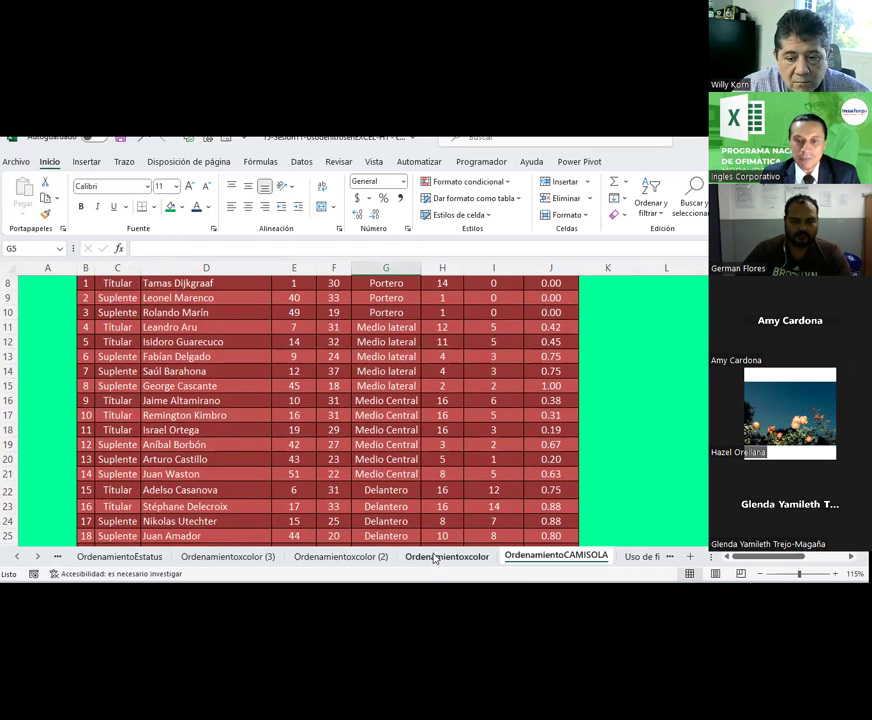
left_click(435, 558)
left_click(341, 556)
left_click(437, 558)
left_click(341, 556)
left_click(268, 557)
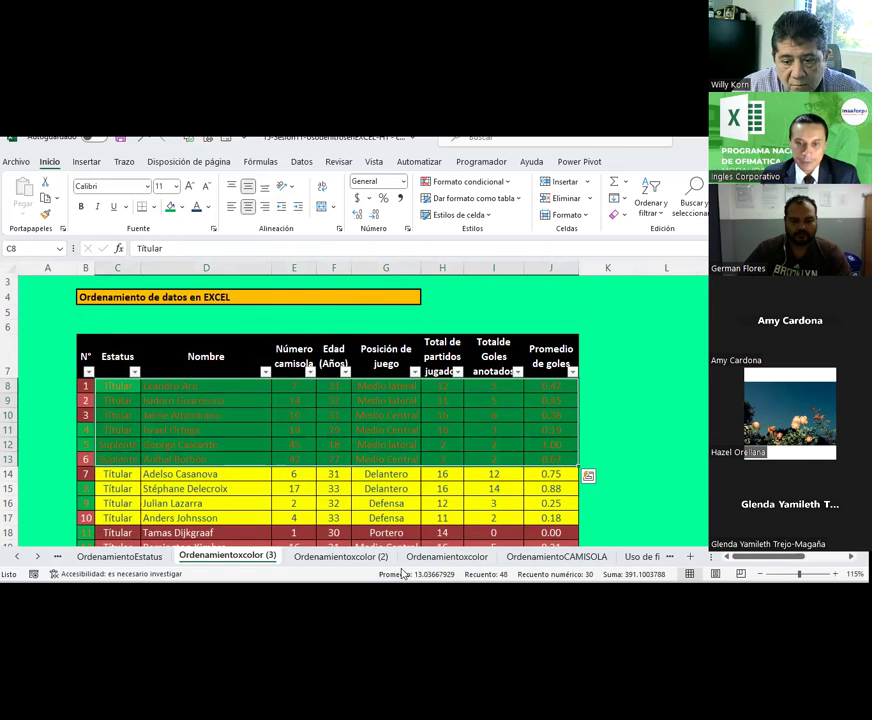
left_click(543, 558)
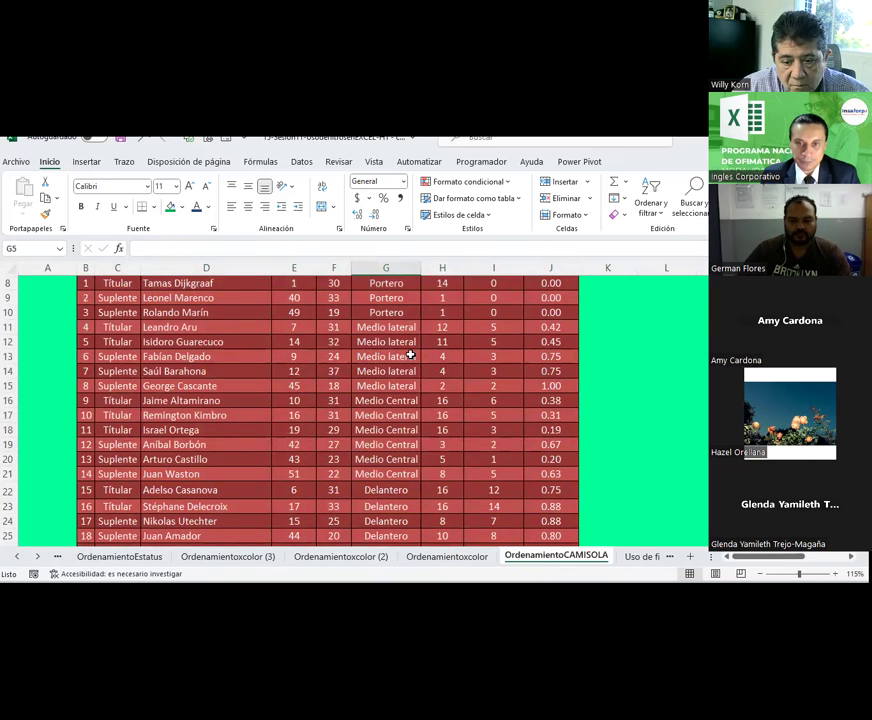
scroll(410, 355, "up", 1)
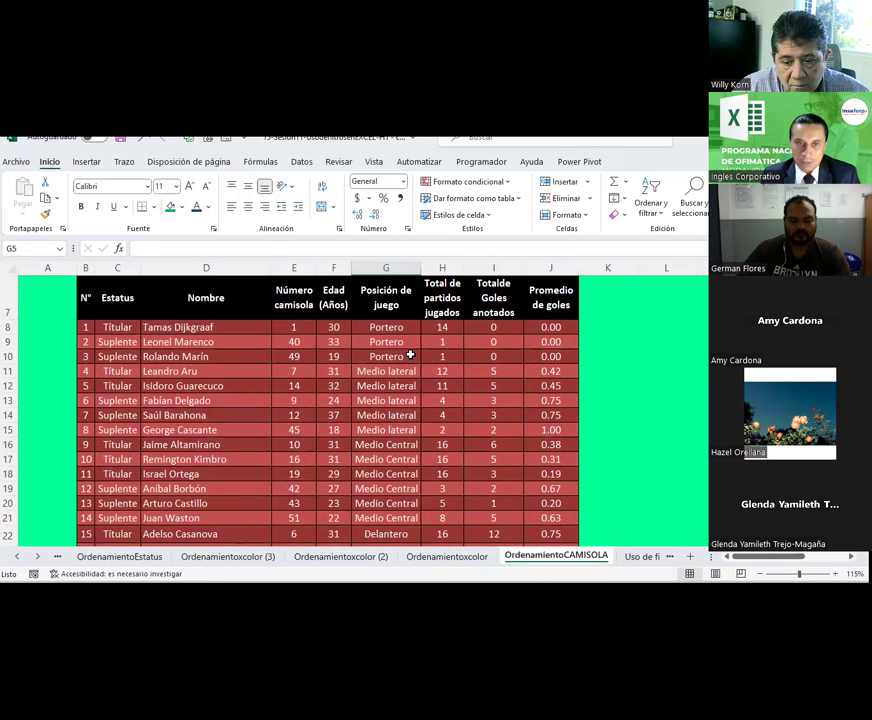
scroll(410, 355, "up", 1)
mouse_move(125, 346)
left_mouse_down()
mouse_move(545, 490)
mouse_move(550, 540)
mouse_move(545, 516)
left_mouse_up()
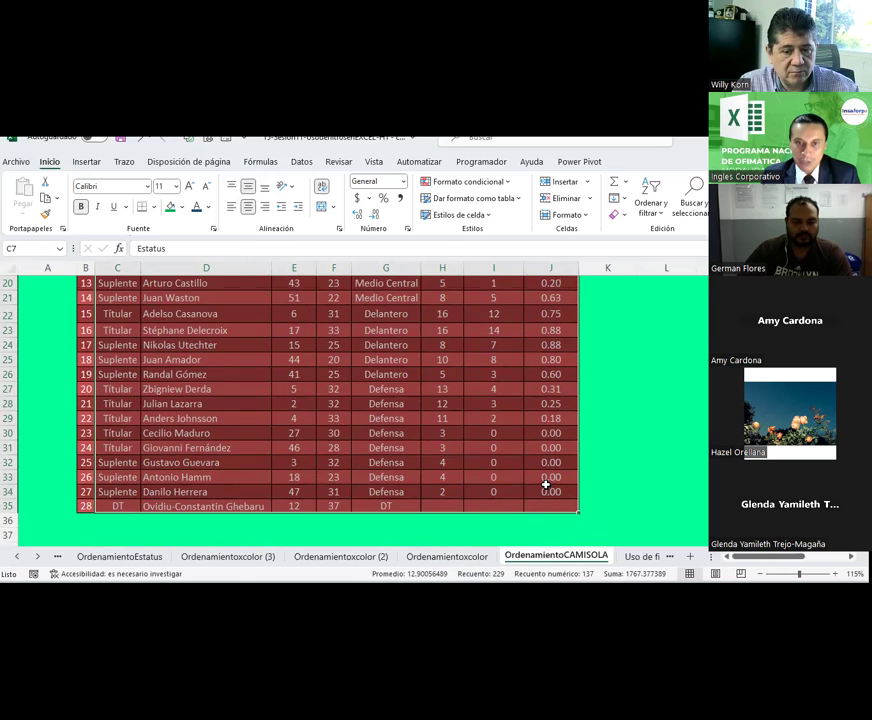
scroll(547, 479, "up", 5)
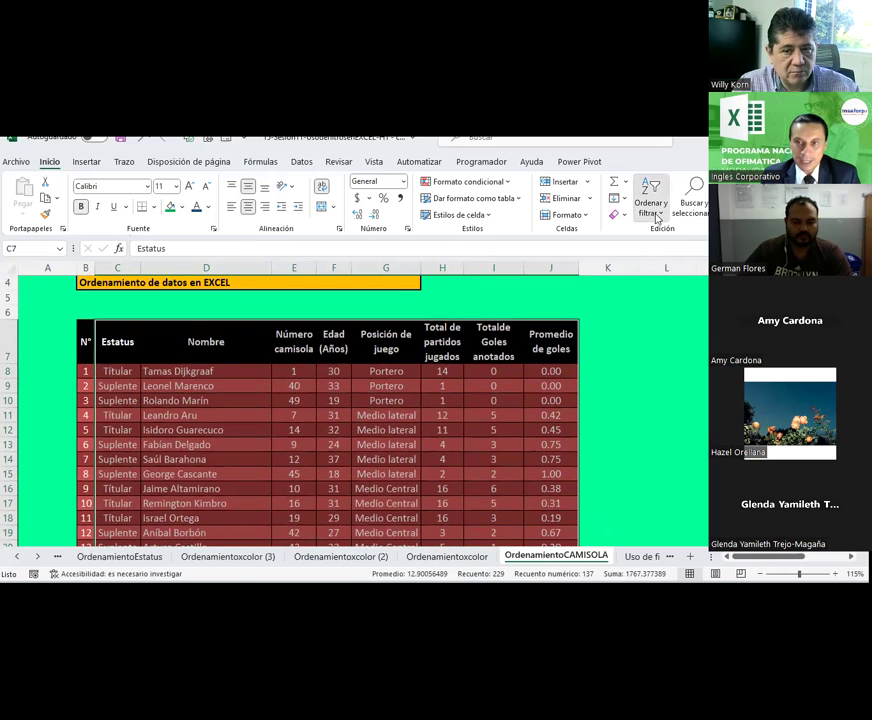
In Orden personalizado, sort by Número camisola on Valores de celda, De menor a mayor
left_click(650, 203)
left_click(668, 269)
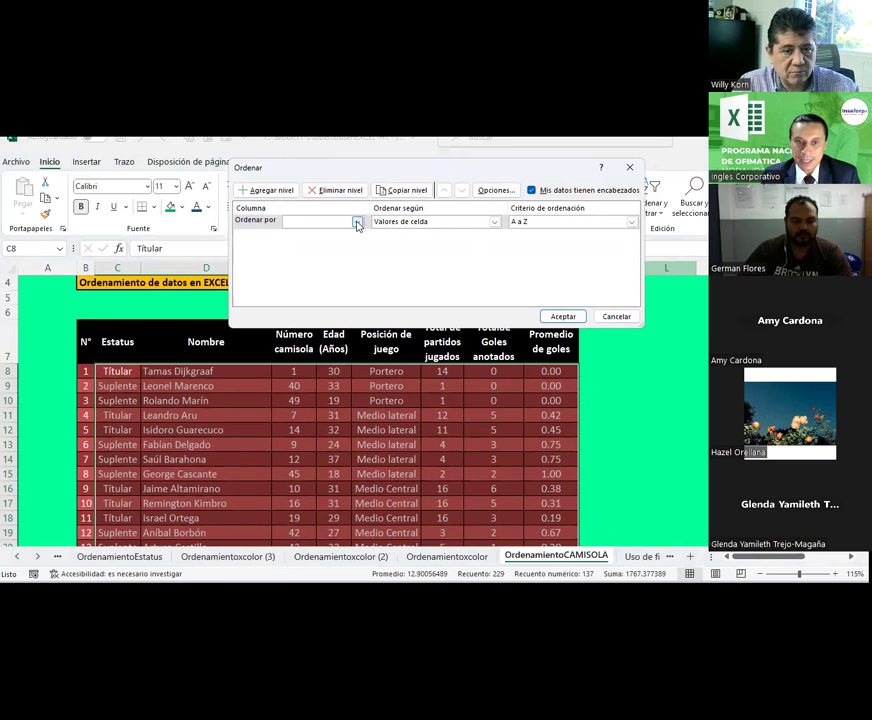
left_click_drag(356, 175, 478, 193)
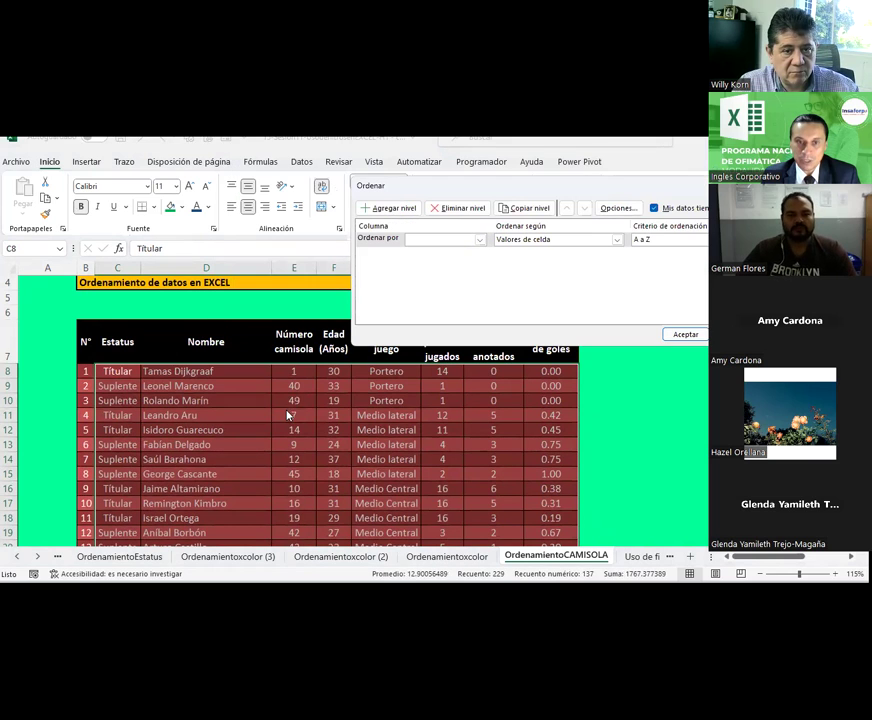
left_click(479, 241)
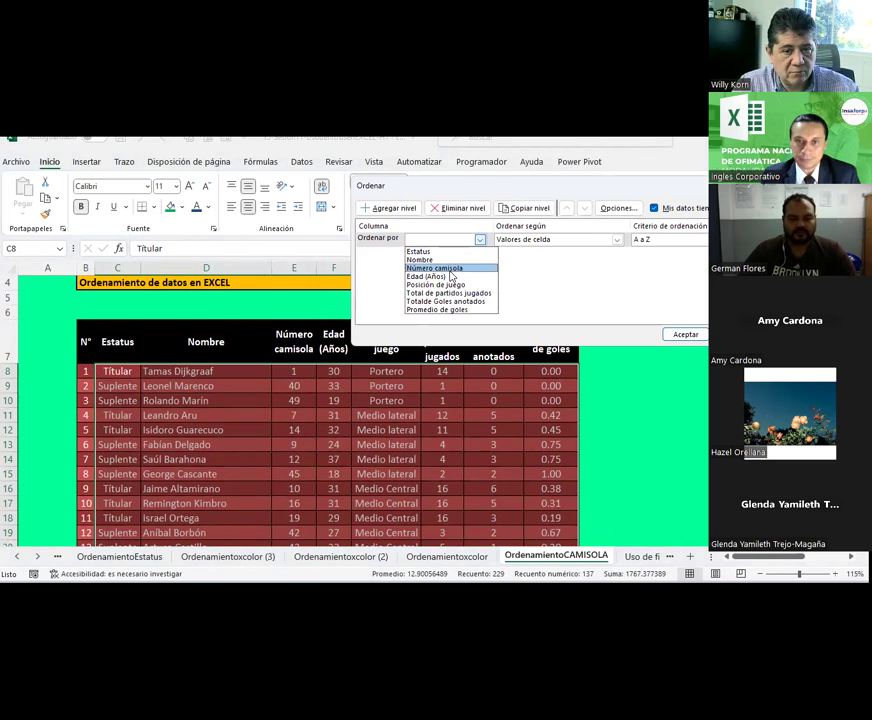
left_click(450, 276)
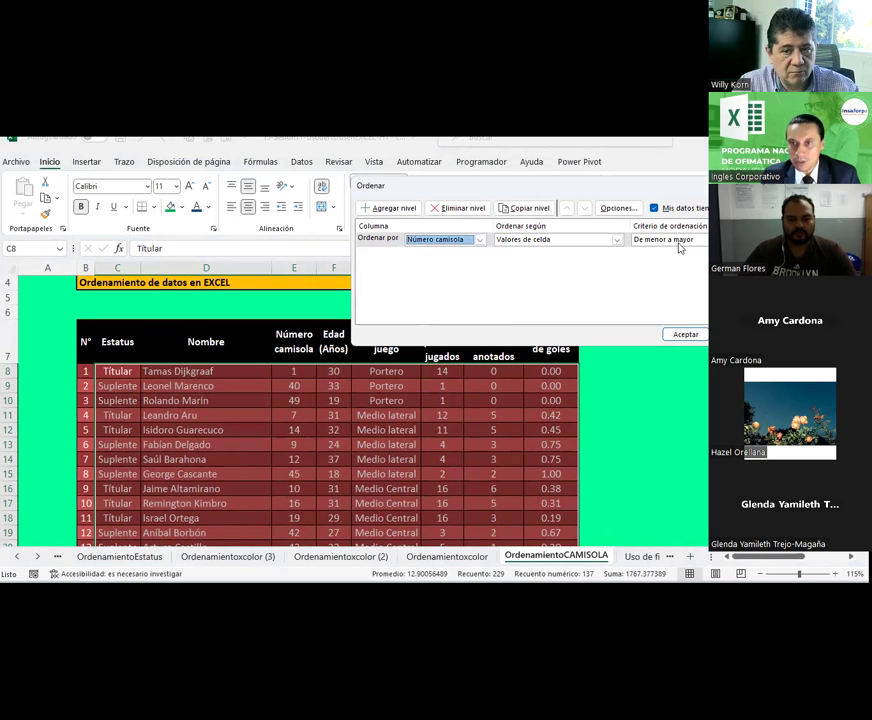
left_click(616, 240)
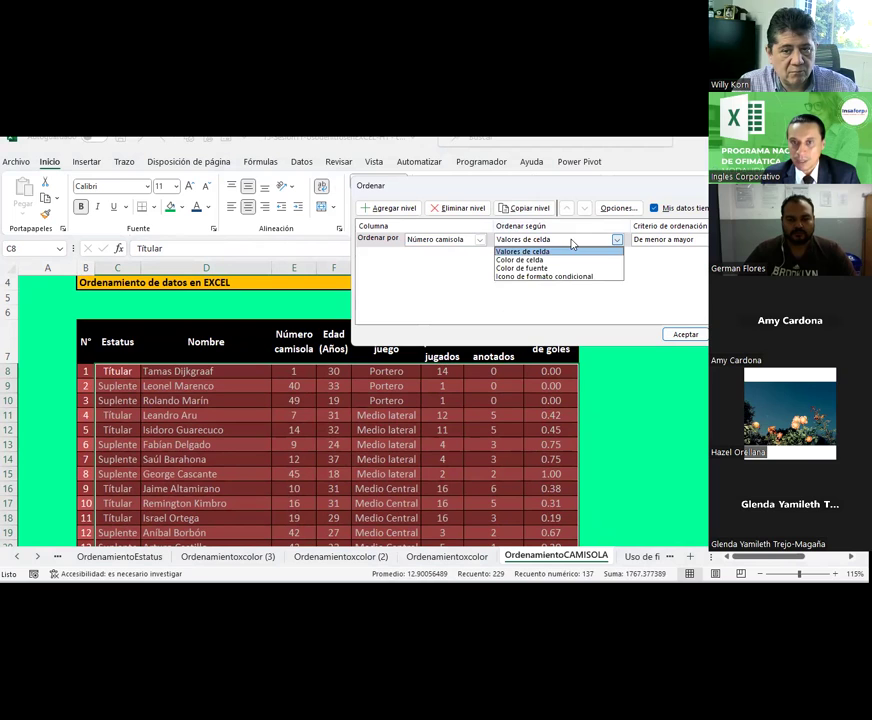
left_click(545, 251)
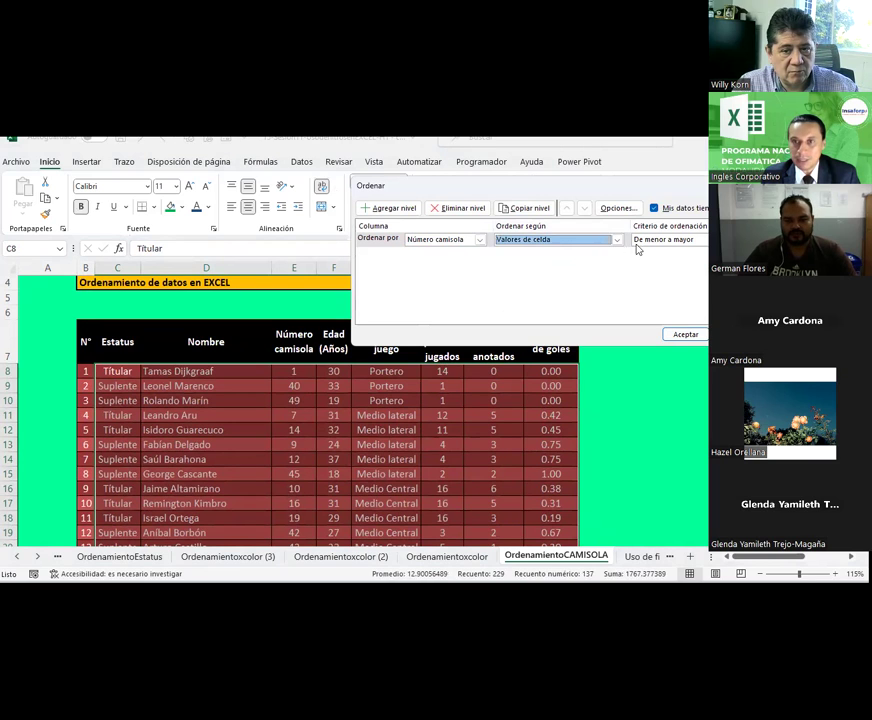
left_click(556, 240)
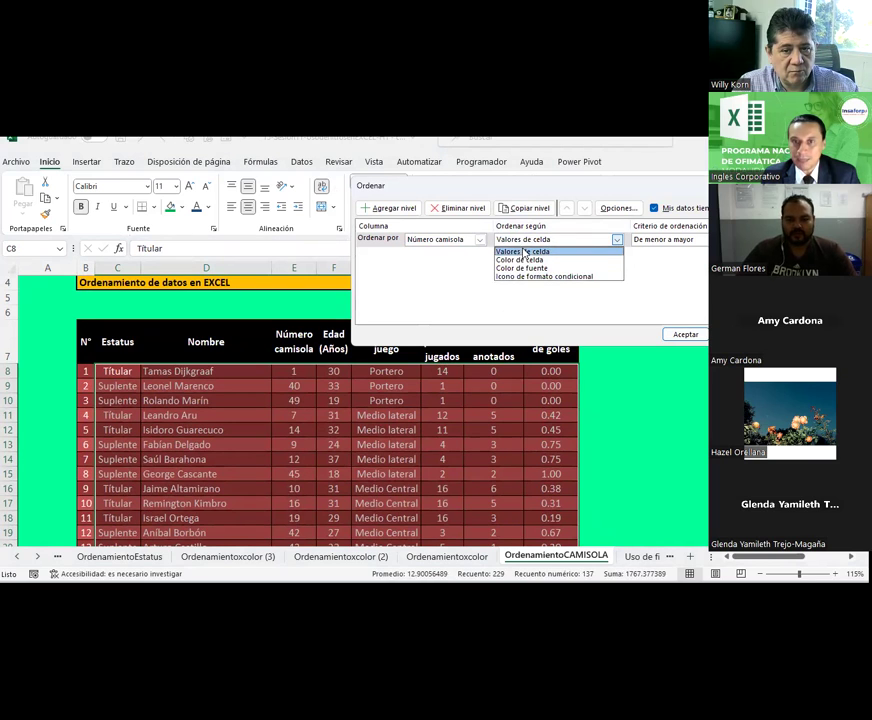
left_click(515, 249)
left_click(659, 241)
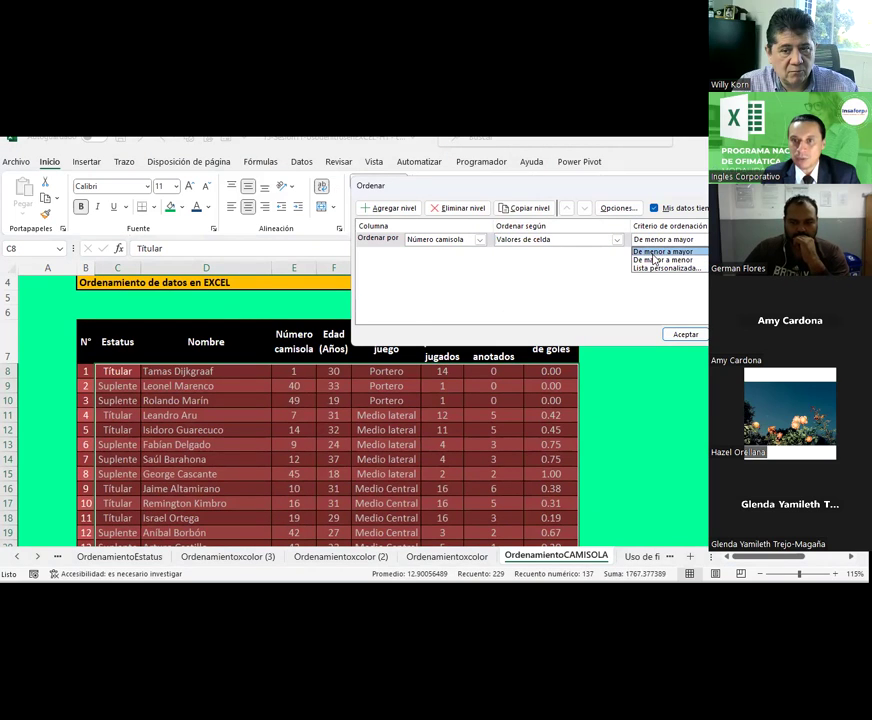
left_click(652, 255)
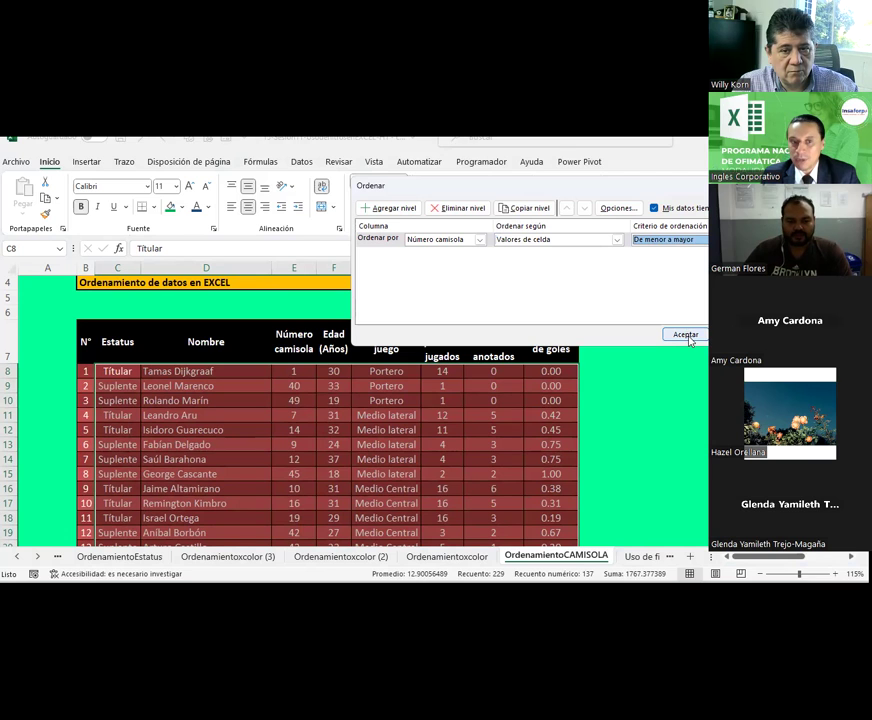
left_click(686, 337)
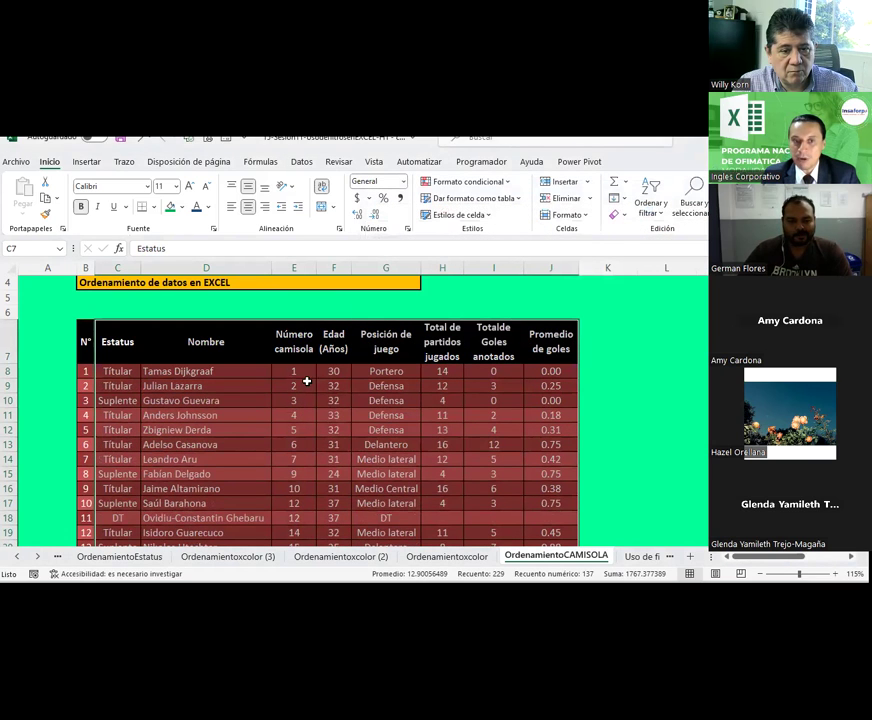
left_click_drag(301, 370, 294, 566)
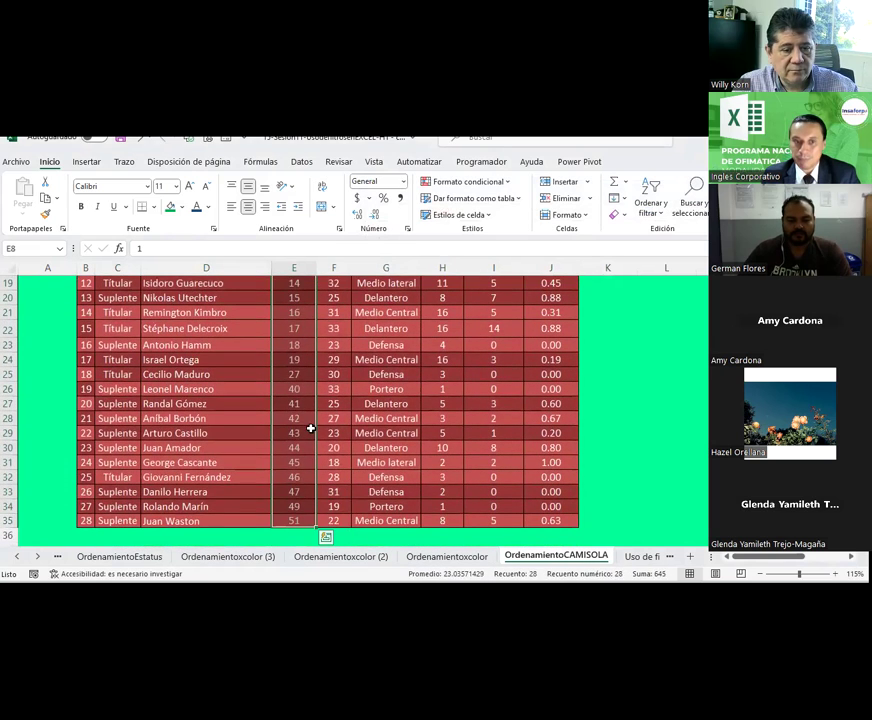
scroll(311, 424, "up", 1)
scroll(311, 424, "up", 1)
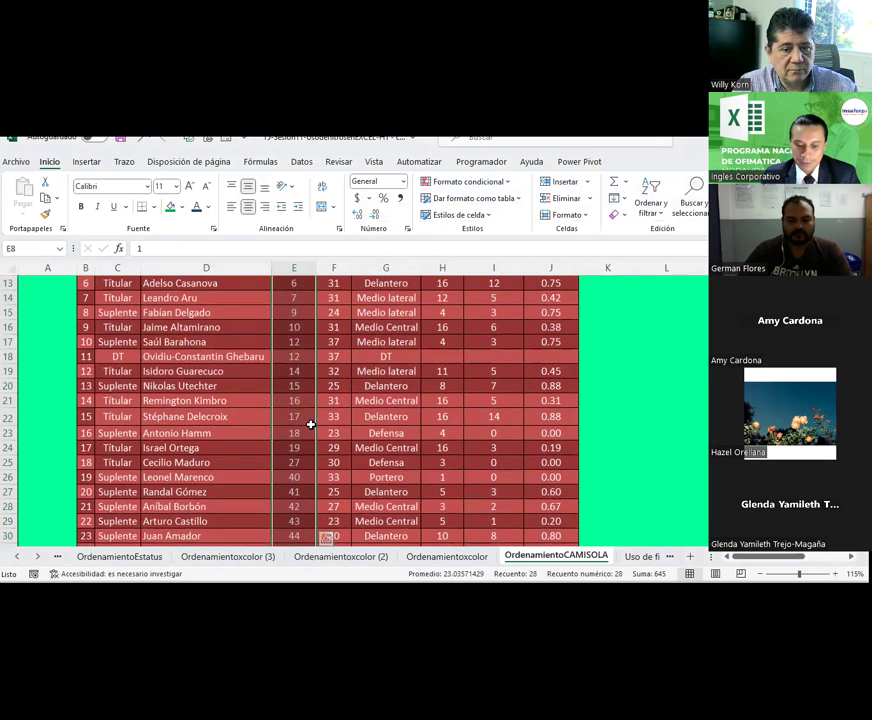
scroll(311, 424, "up", 1)
scroll(311, 424, "up", 2)
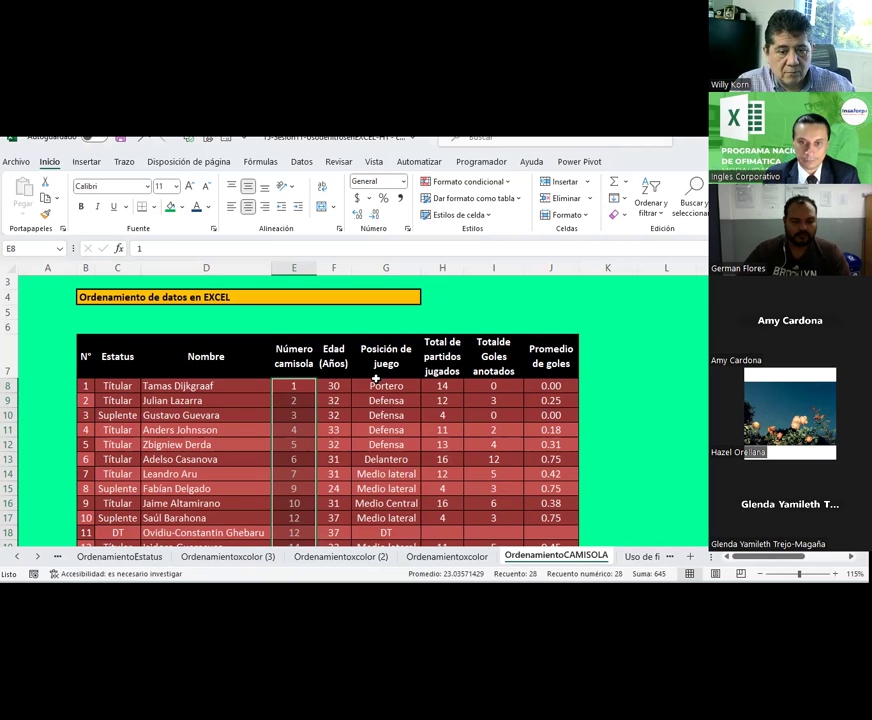
scroll(376, 378, "down", 1)
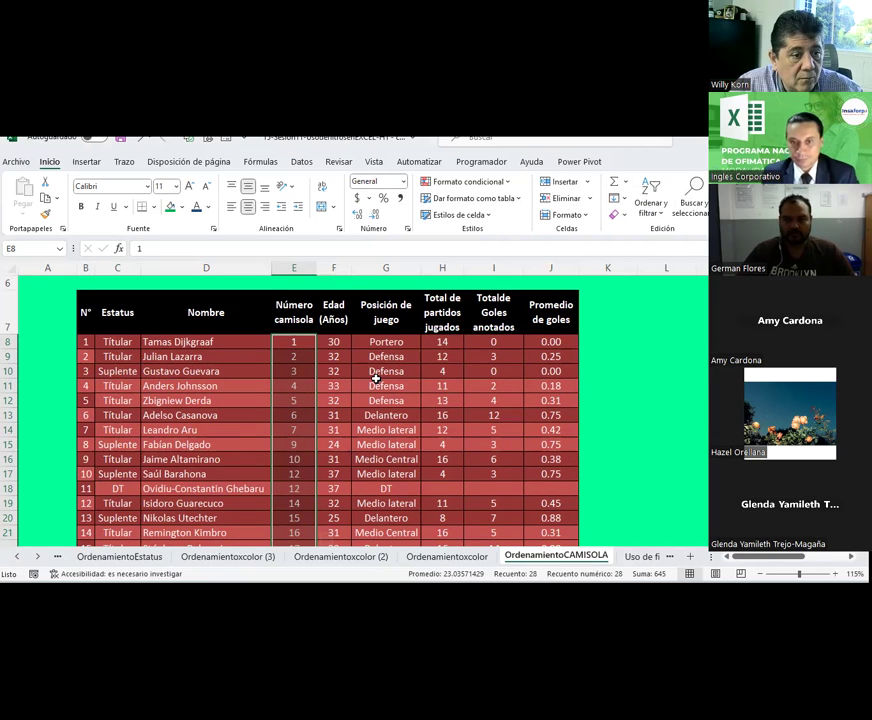
left_click(382, 375)
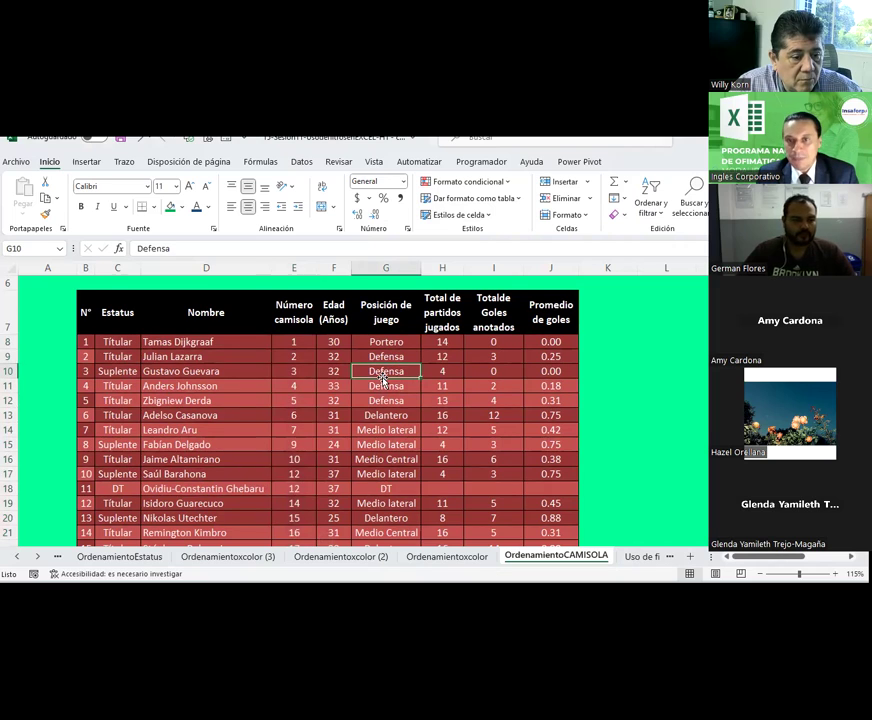
left_click(652, 205)
left_click(495, 370)
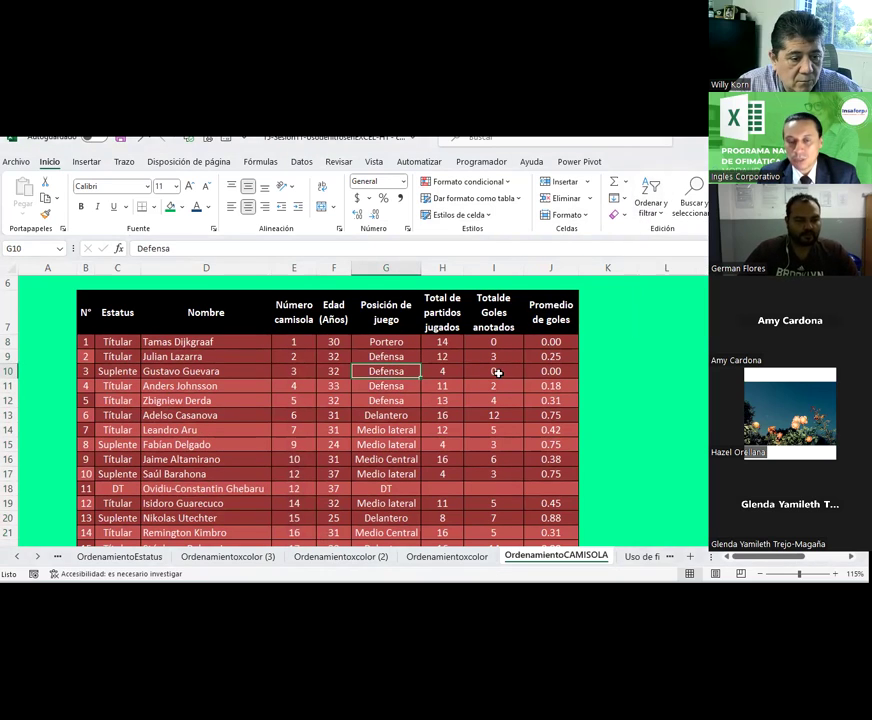
mouse_move(118, 318)
left_mouse_down()
mouse_move(552, 570)
mouse_move(549, 522)
left_mouse_up()
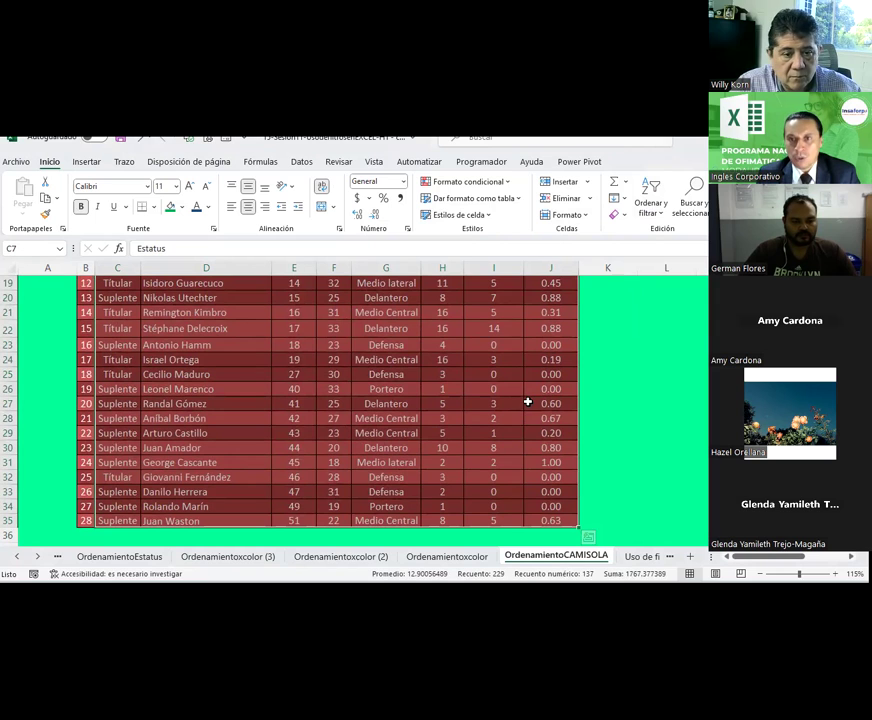
left_click(650, 210)
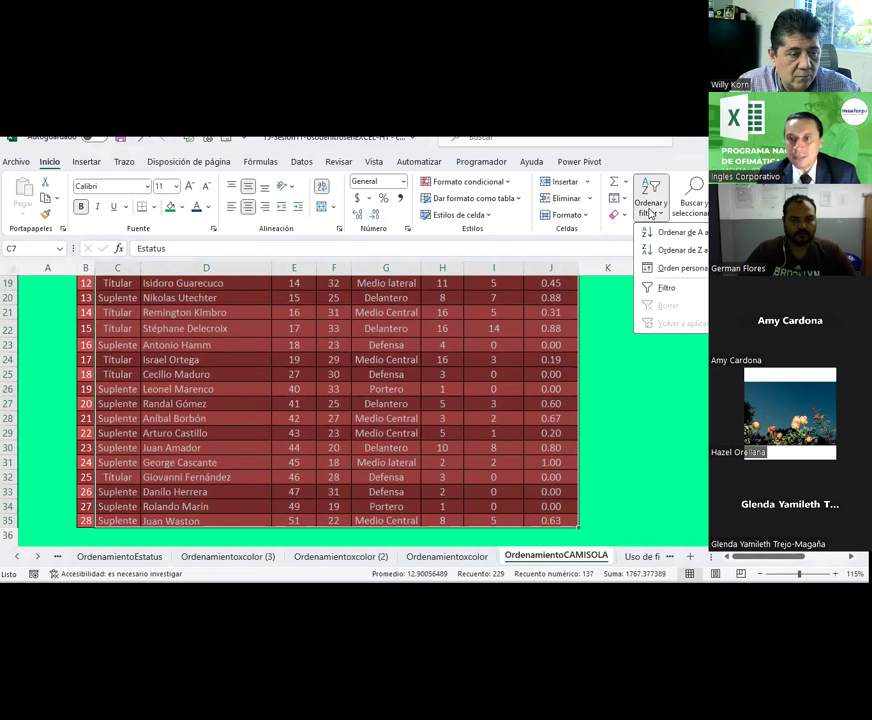
left_click(672, 270)
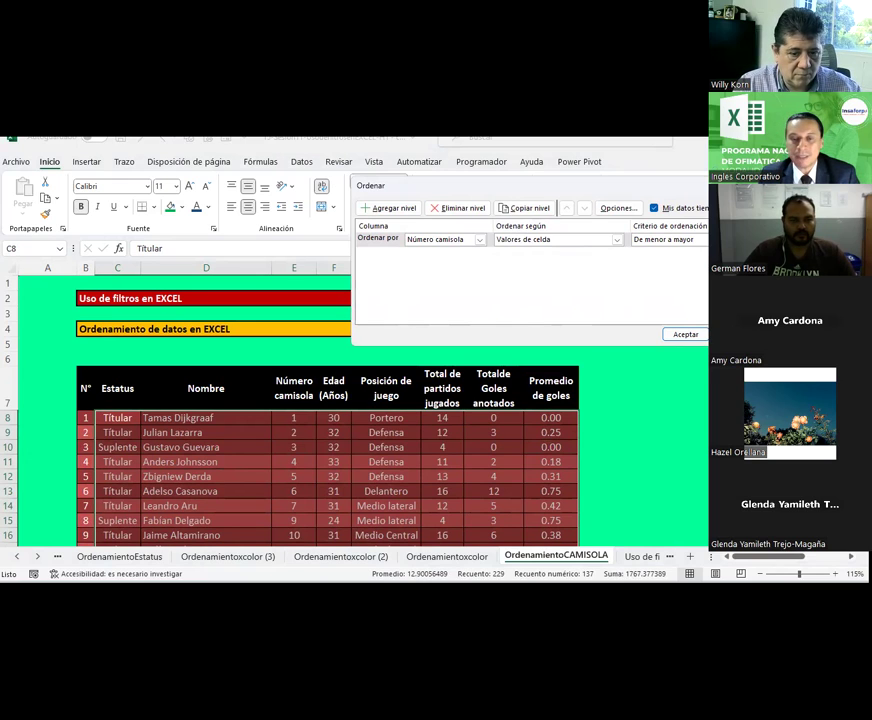
key("Return")
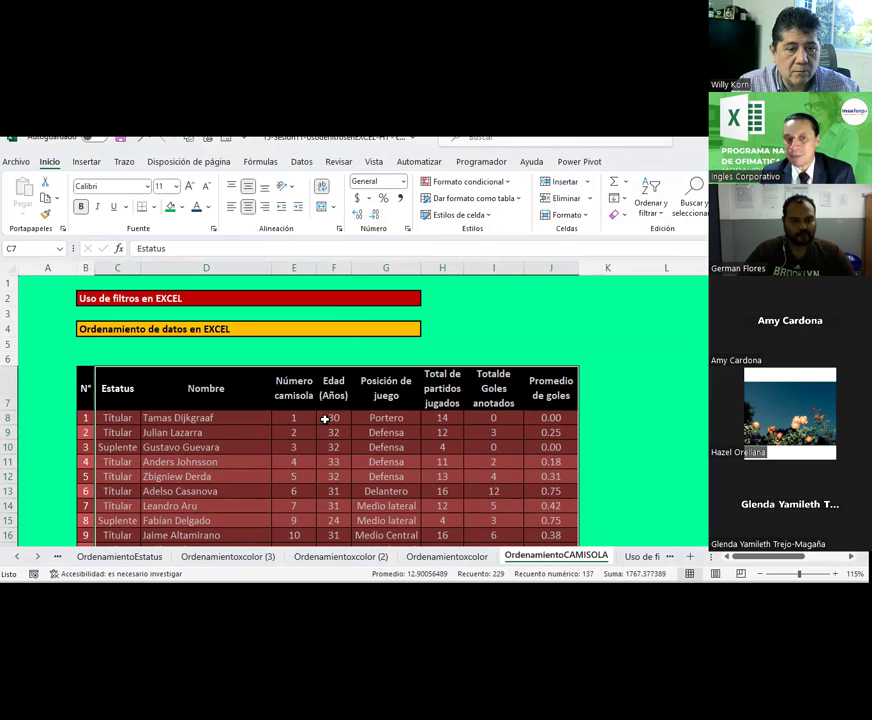
scroll(326, 422, "down", 2)
left_click_drag(297, 337, 302, 574)
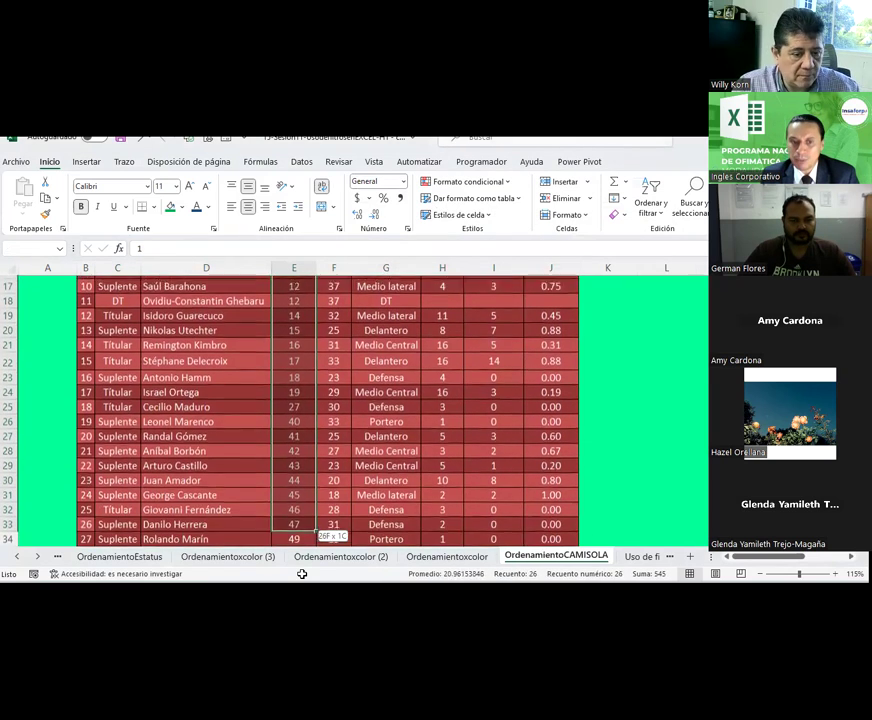
left_click_drag(302, 574, 294, 521)
scroll(305, 449, "up", 4)
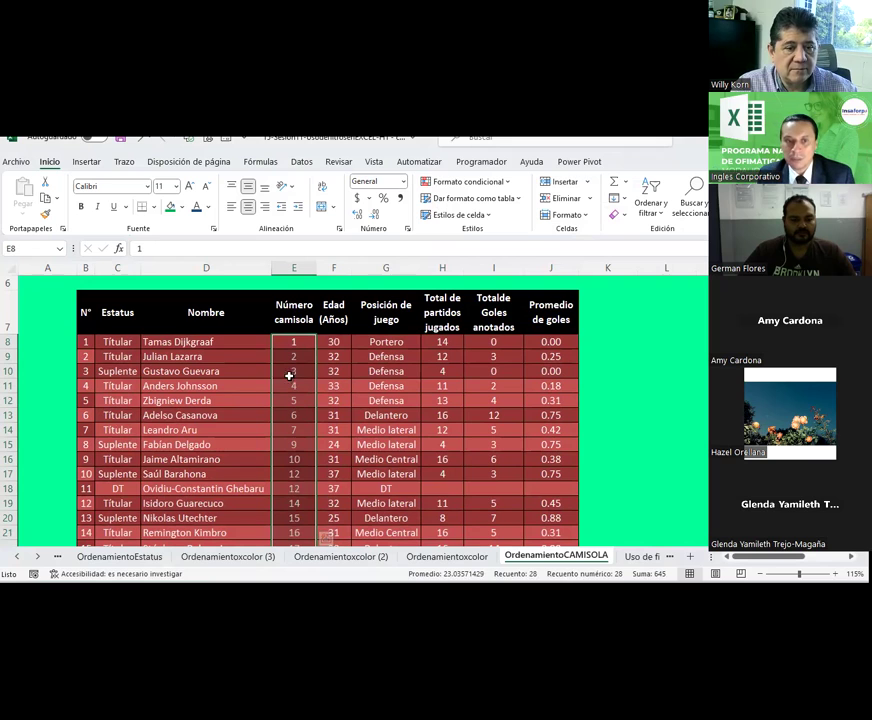
left_click(299, 341)
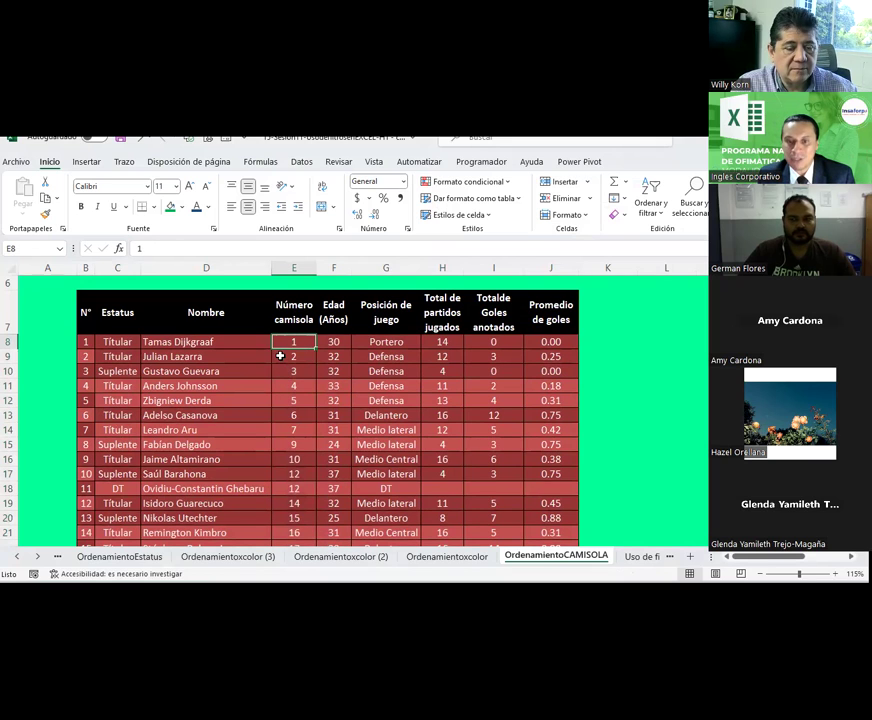
On the Uso de filtros sheet, turn off the preparer table's AutoFilter with Ctrl+Shift+L
left_click(630, 557)
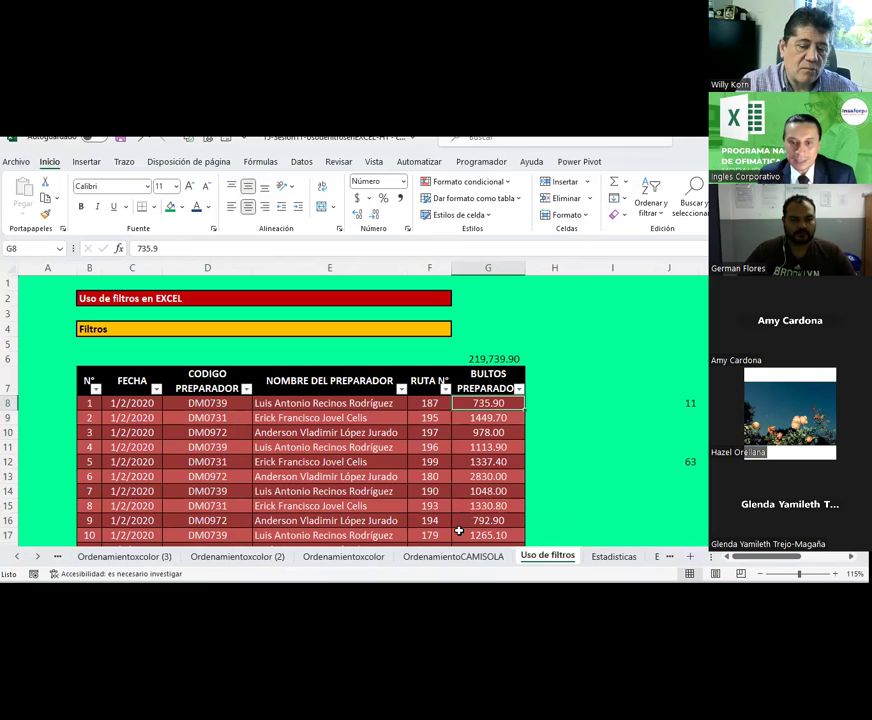
left_click(90, 380)
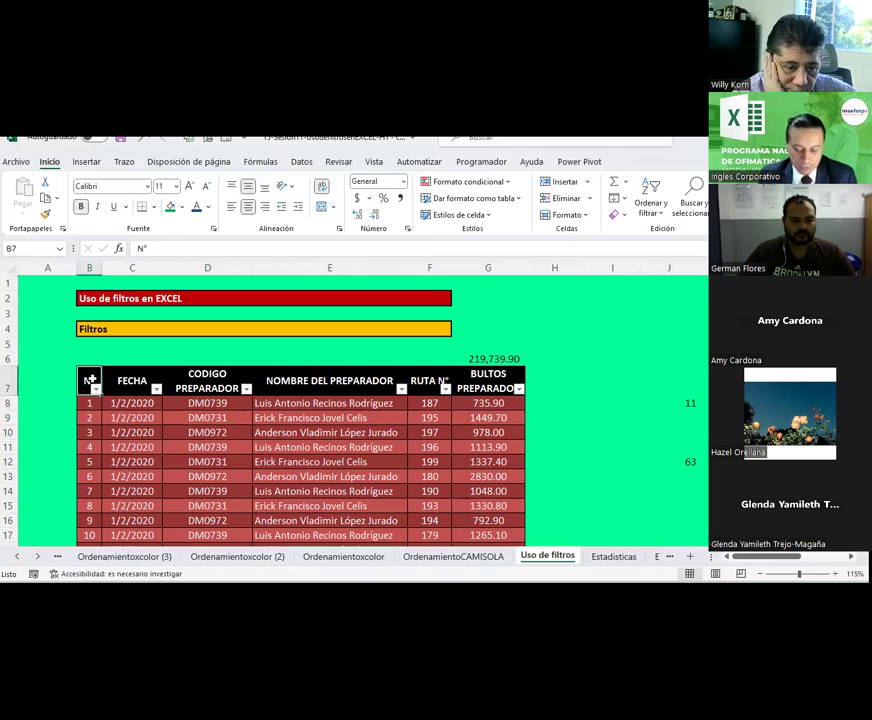
key("ctrl+shift+l")
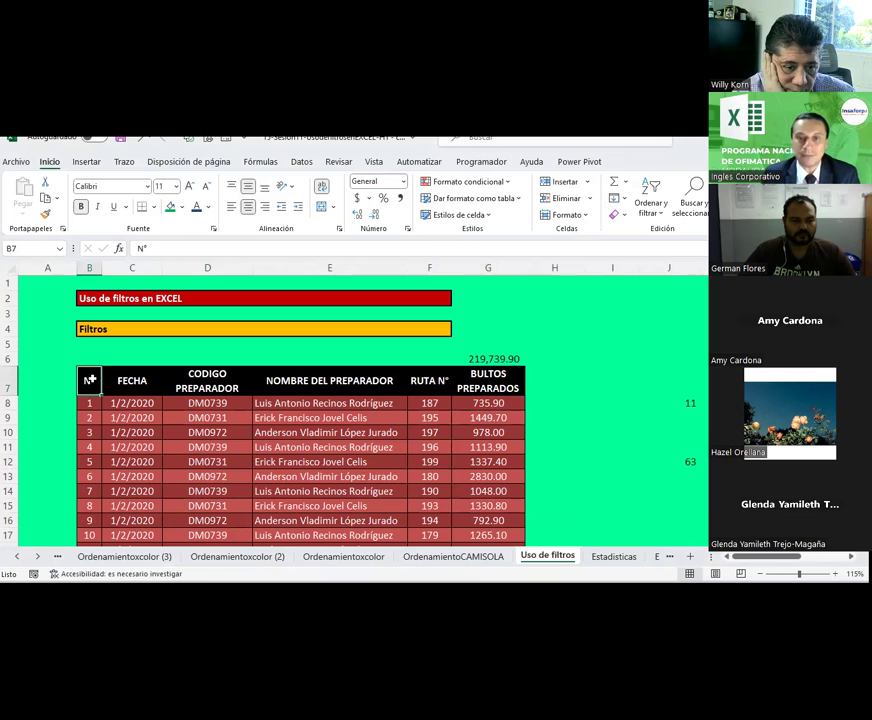
scroll(90, 380, "down", 3)
scroll(95, 378, "down", 6)
scroll(97, 375, "down", 3)
scroll(97, 375, "down", 7)
scroll(97, 375, "down", 7)
scroll(97, 375, "down", 6)
scroll(97, 374, "up", 3)
scroll(97, 374, "up", 6)
scroll(97, 374, "up", 6)
scroll(97, 374, "up", 11)
scroll(97, 375, "up", 5)
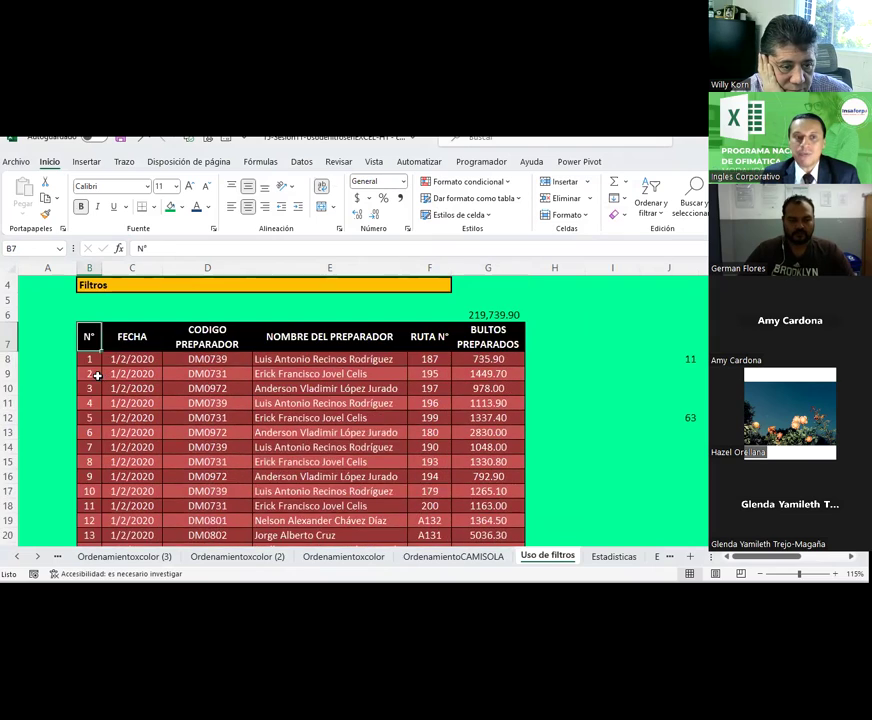
scroll(96, 377, "up", 1)
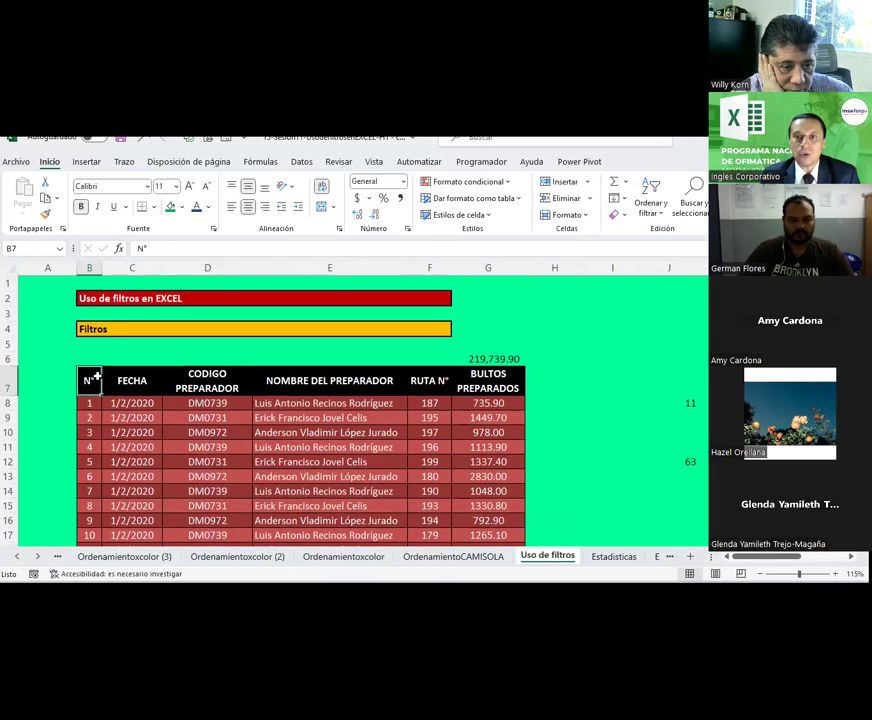
Open the Buscar y seleccionar menu and close it without choosing anything
left_click(703, 215)
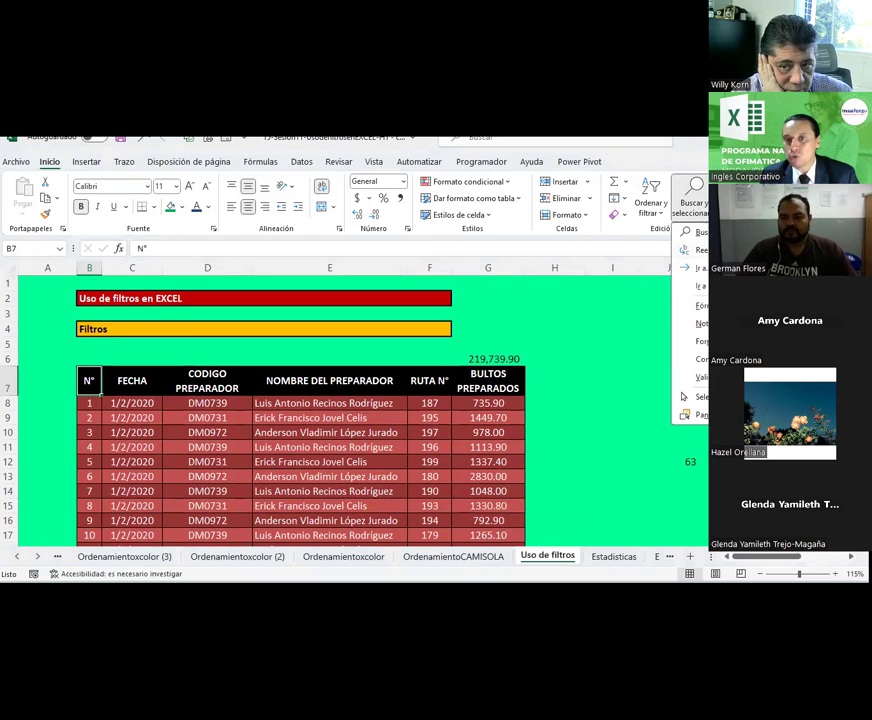
left_click(390, 481)
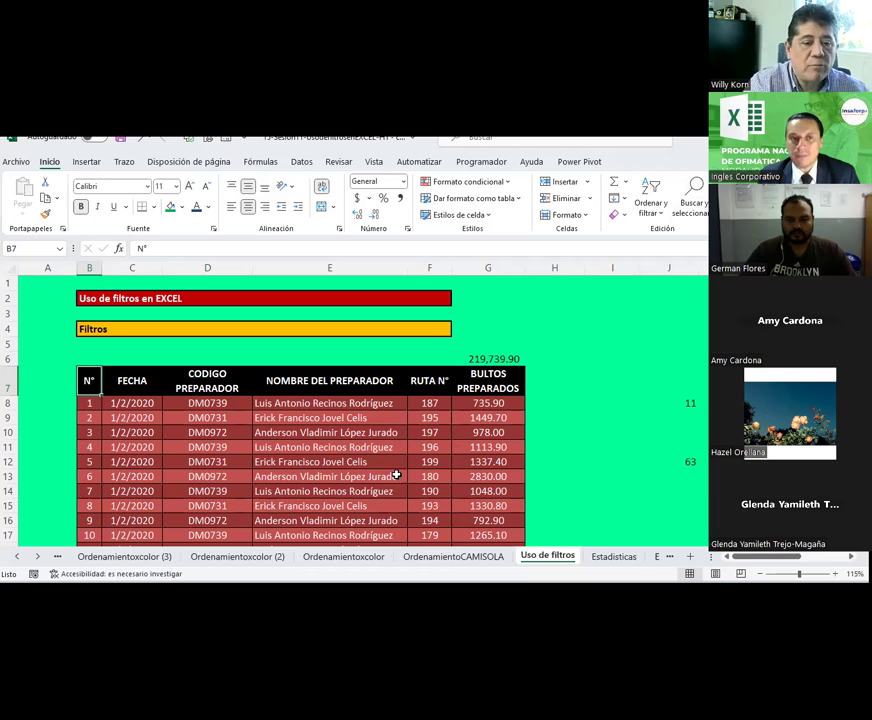
left_click(301, 161)
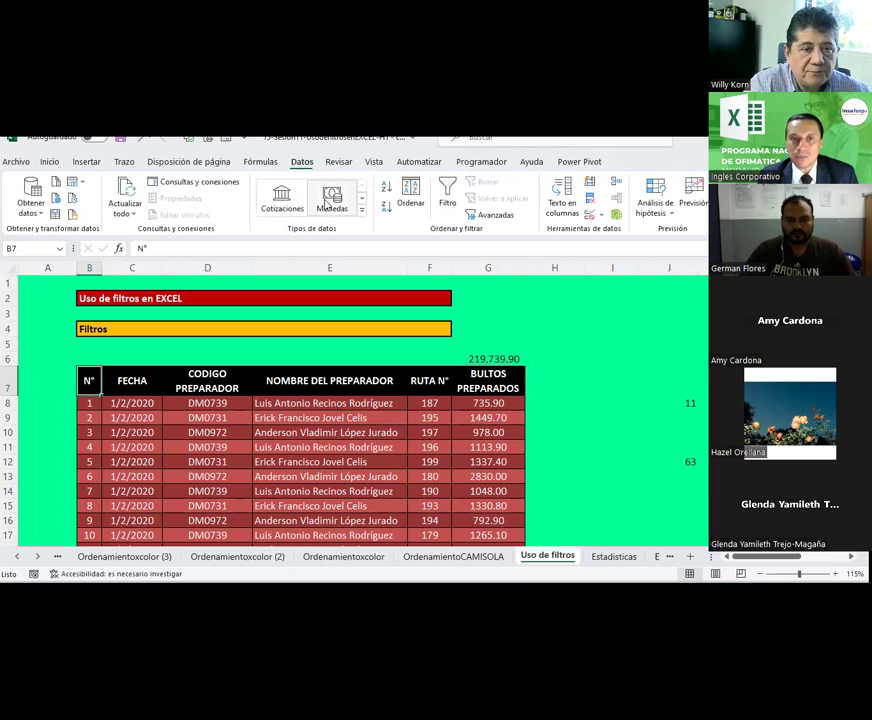
Turn filtering back on with Datos > Filtro and check the CODIGO PREPARADOR dropdown
left_click(448, 201)
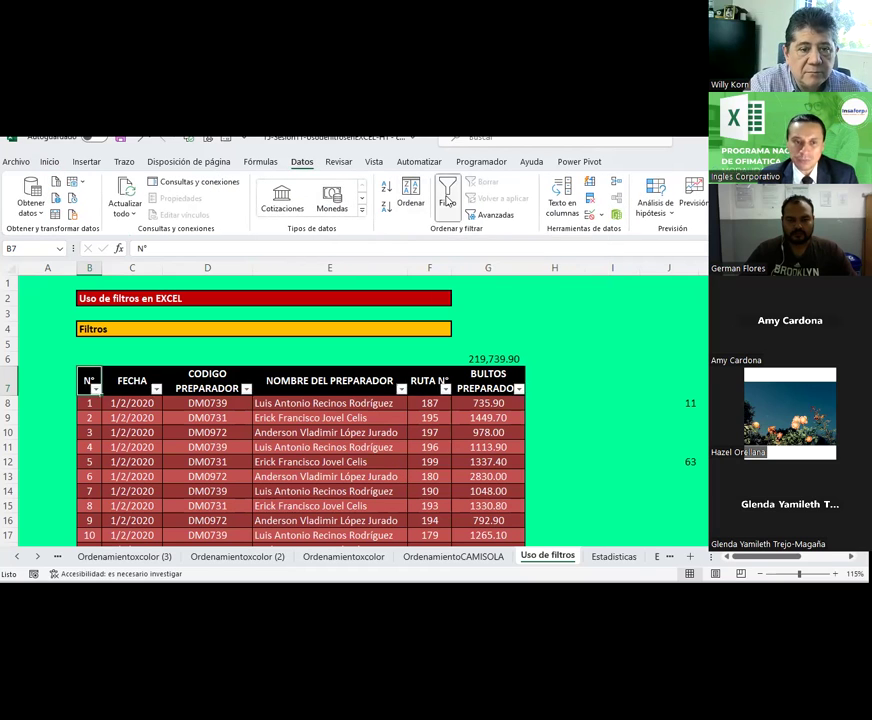
left_click(278, 431)
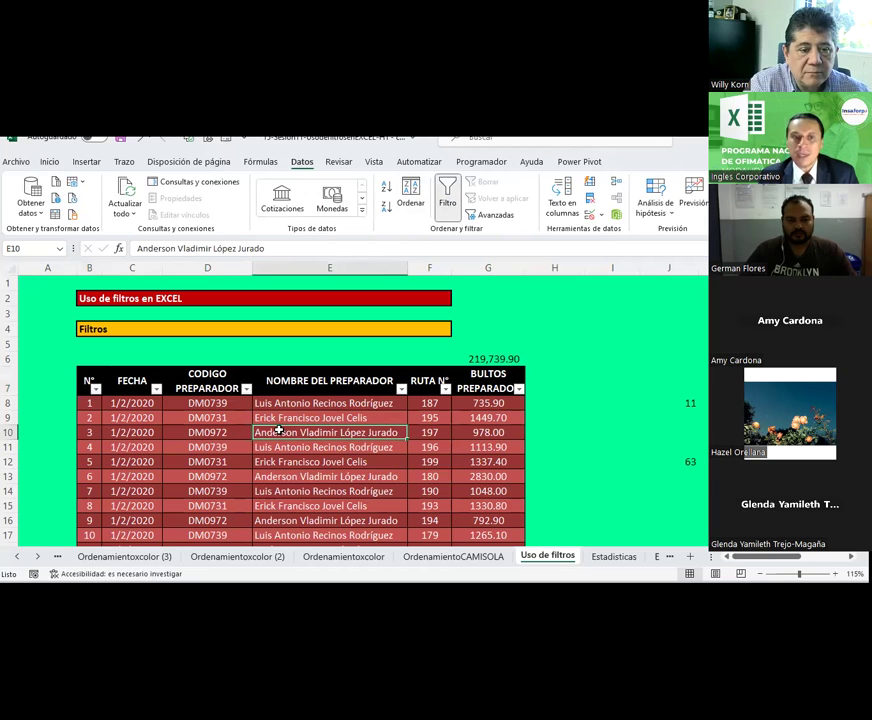
left_click(246, 392)
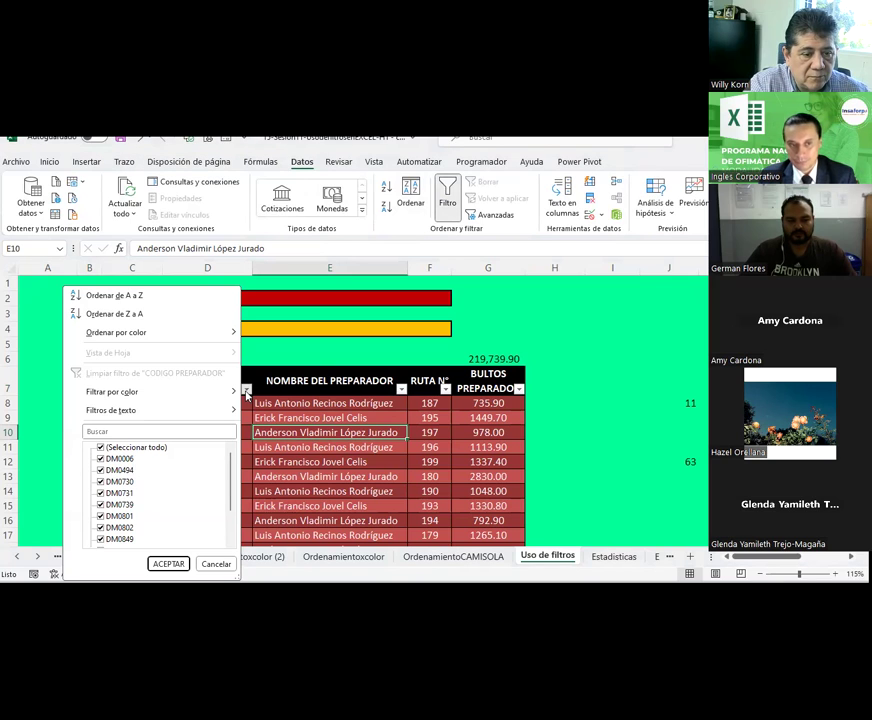
left_click(247, 394)
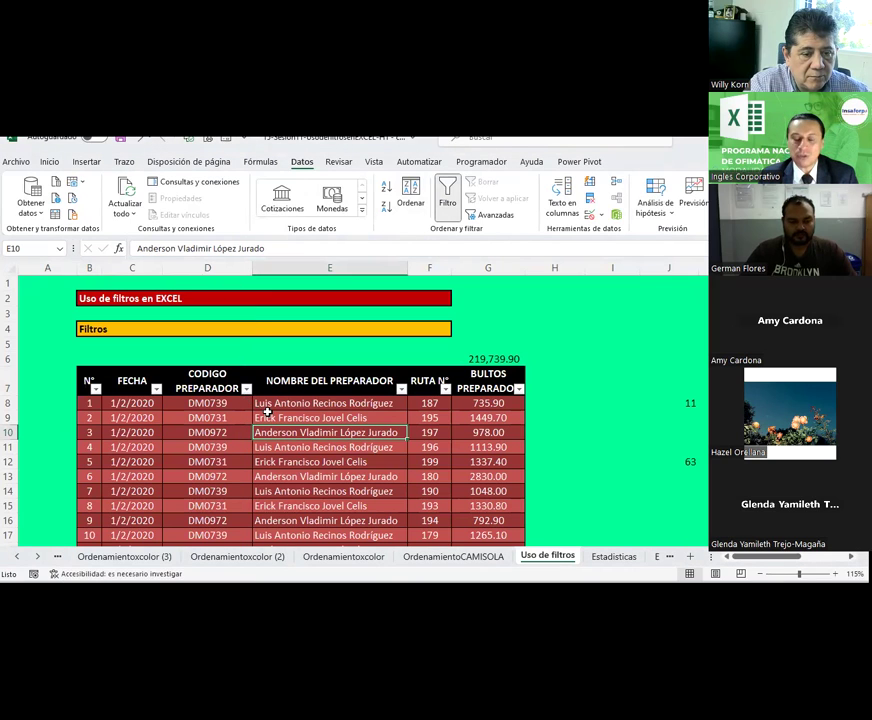
left_click(199, 387)
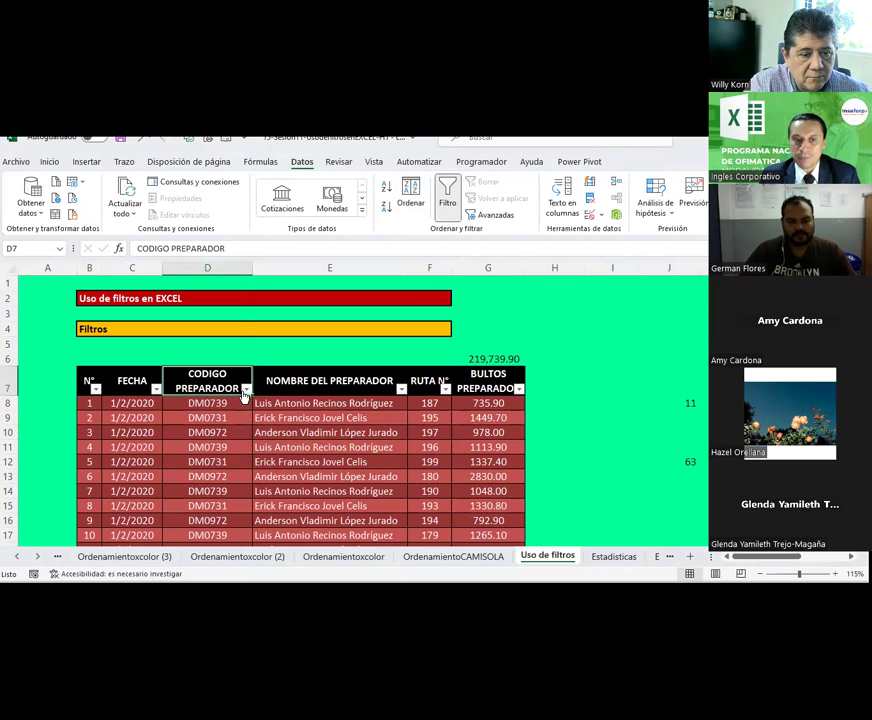
Reopen the CODIGO PREPARADOR filter list with Alt+Down
left_click(243, 390)
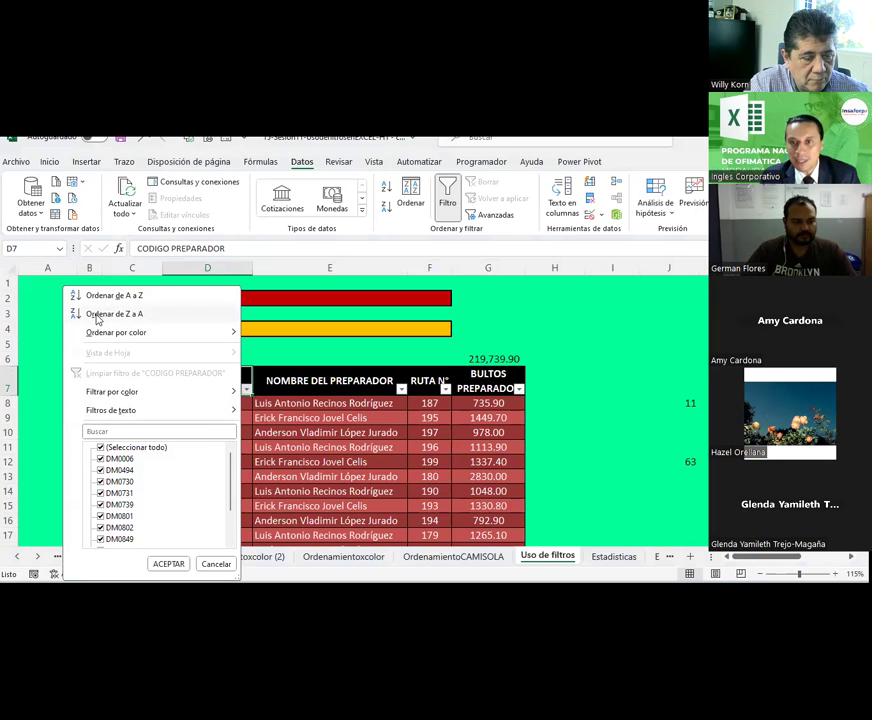
key("Escape")
left_click(49, 161)
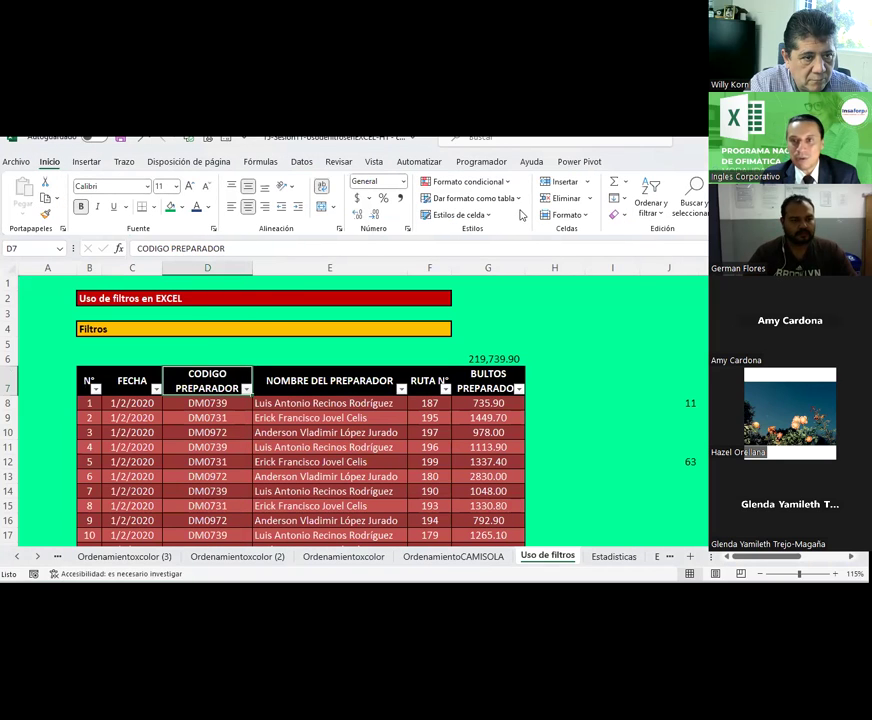
left_click(650, 205)
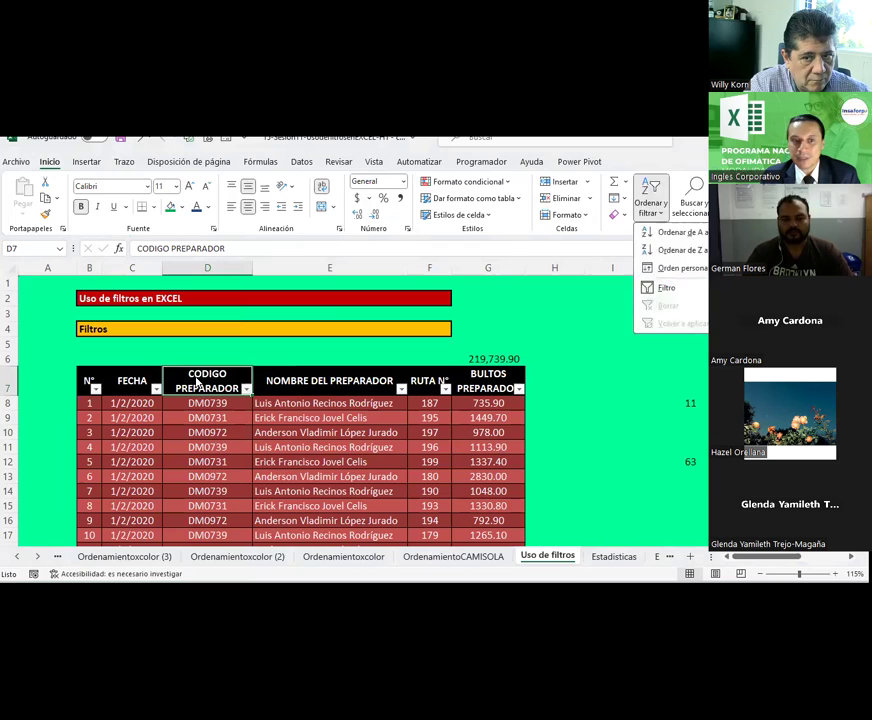
key("Escape")
key("alt+Down")
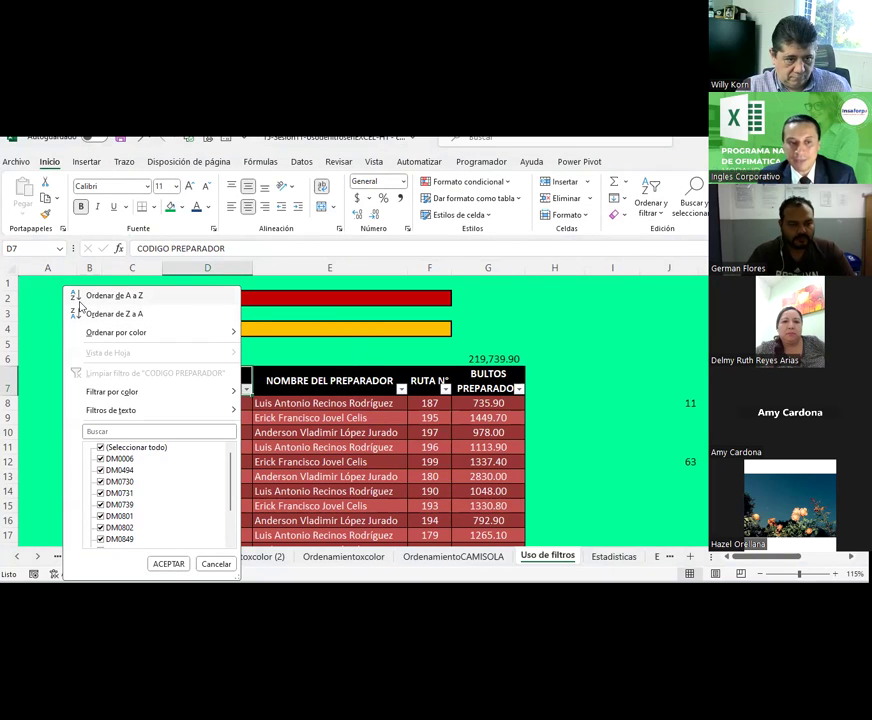
mouse_move(112, 391)
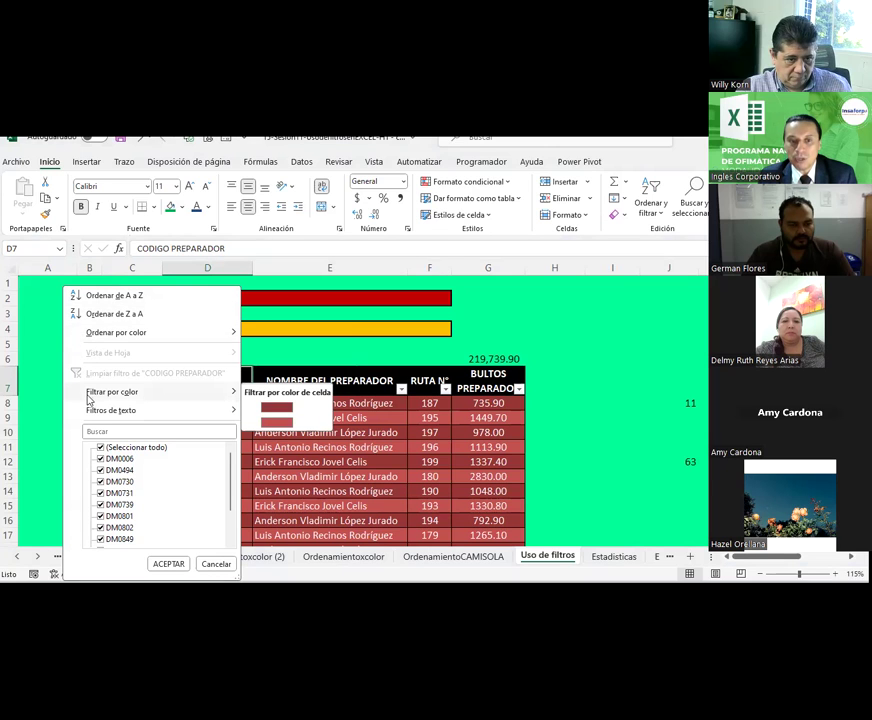
Filter CODIGO PREPARADOR by the dark red cell colour, leaving 50 of 100 records
left_click(281, 410)
scroll(278, 440, "down", 1)
scroll(278, 440, "down", 1)
scroll(278, 435, "down", 3)
scroll(278, 430, "down", 2)
scroll(278, 430, "down", 1)
scroll(278, 430, "down", 2)
scroll(278, 430, "down", 2)
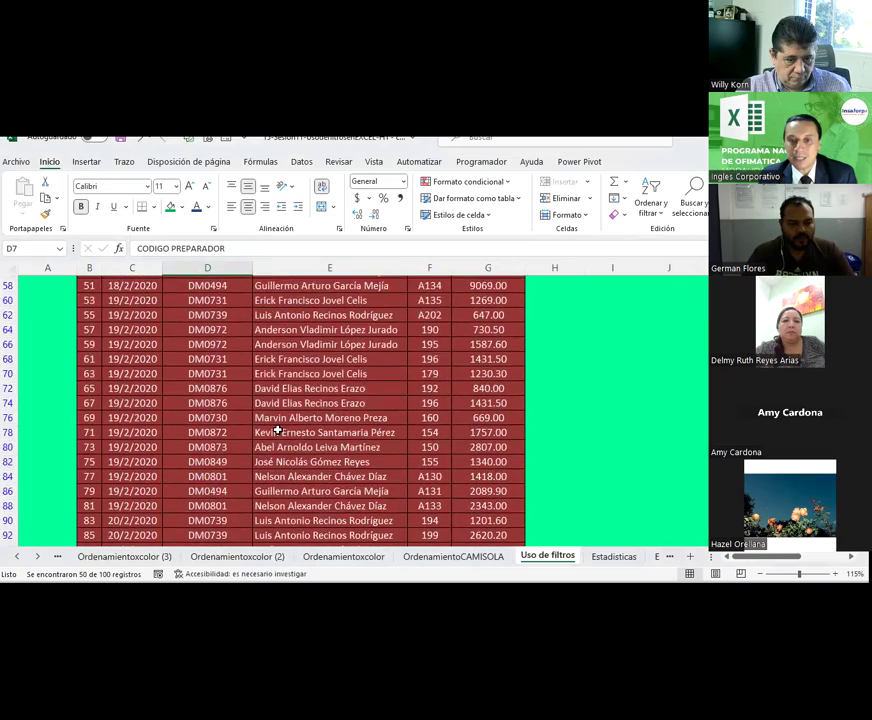
scroll(278, 430, "down", 3)
scroll(278, 430, "down", 2)
scroll(278, 430, "up", 3)
scroll(278, 430, "up", 6)
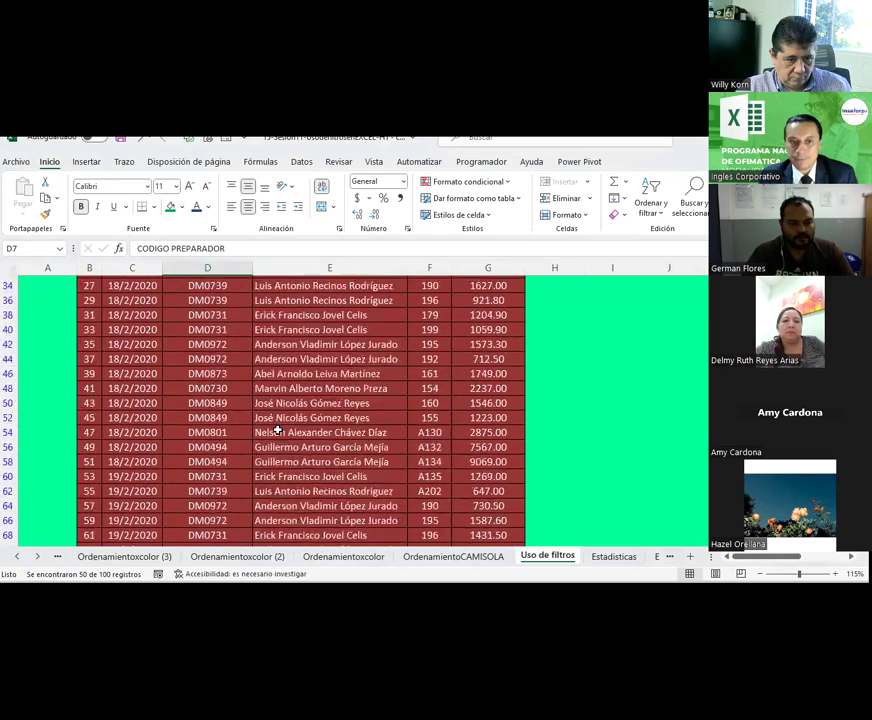
scroll(278, 430, "up", 5)
scroll(265, 418, "up", 2)
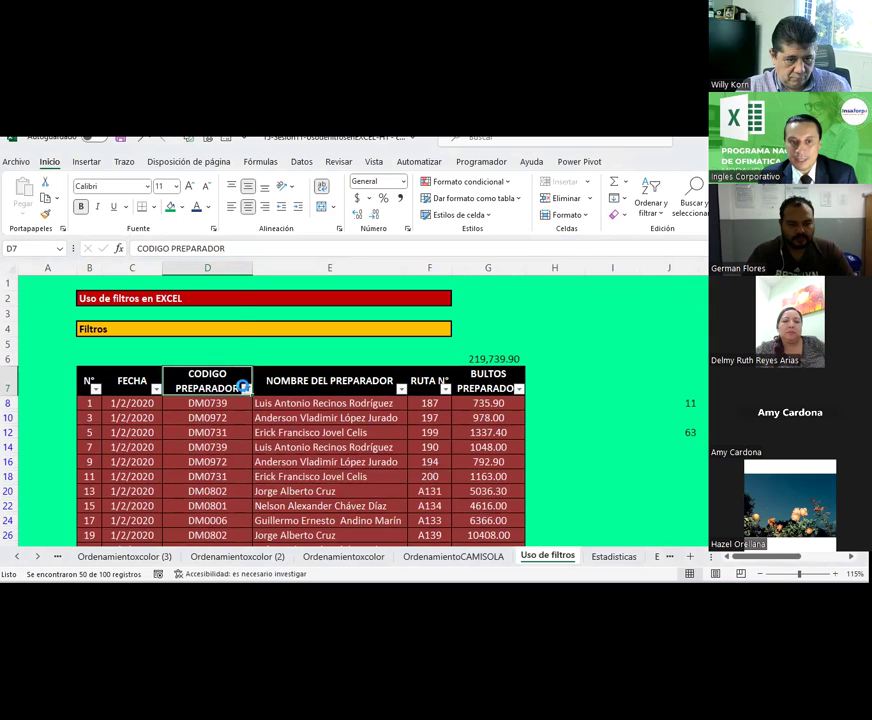
Reopen the CODIGO PREPARADOR filter, close it unchanged, and select the NOMBRE DEL PREPARADOR header
left_click(243, 388)
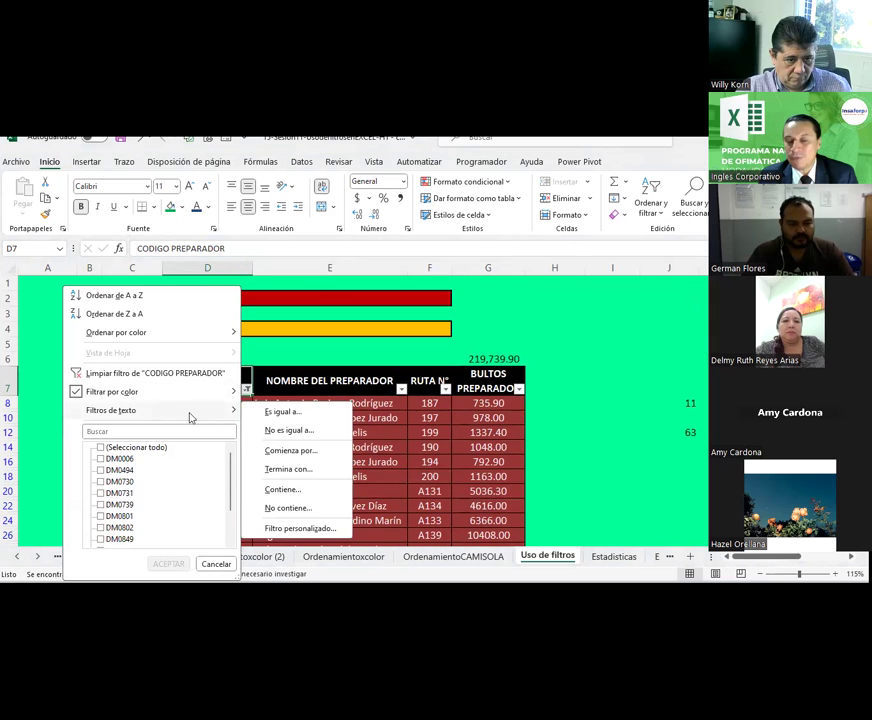
left_click(443, 473)
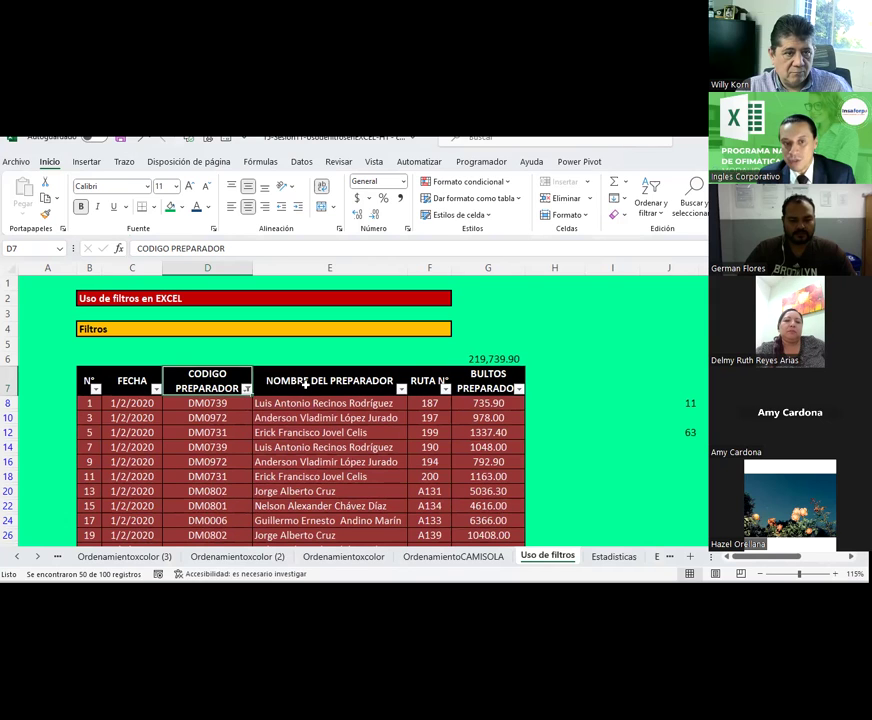
left_click(345, 390)
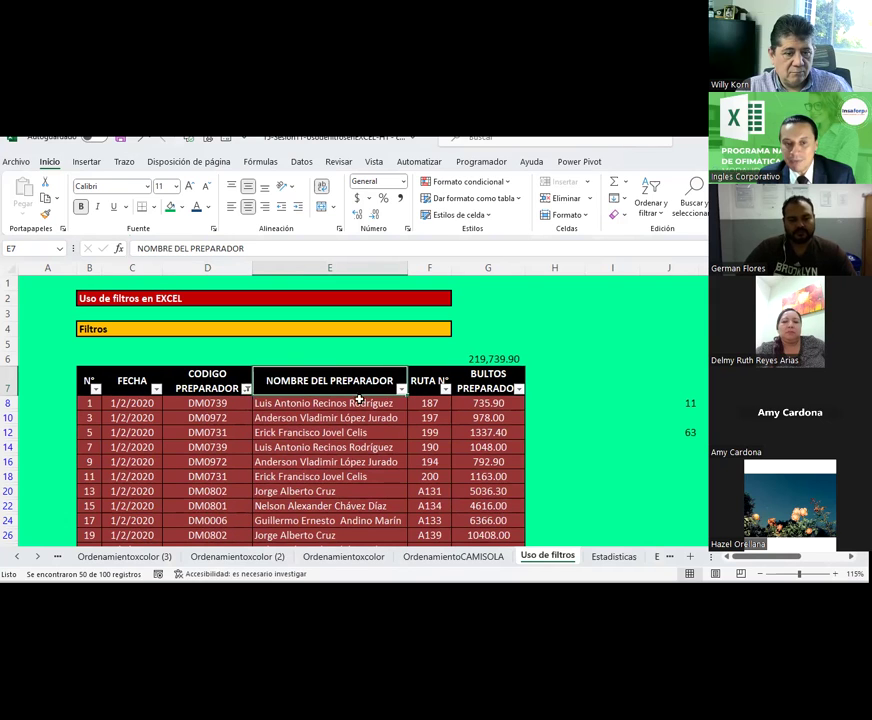
Filter NOMBRE DEL PREPARADOR to a single preparer by unchecking all names and ticking one
left_click(401, 389)
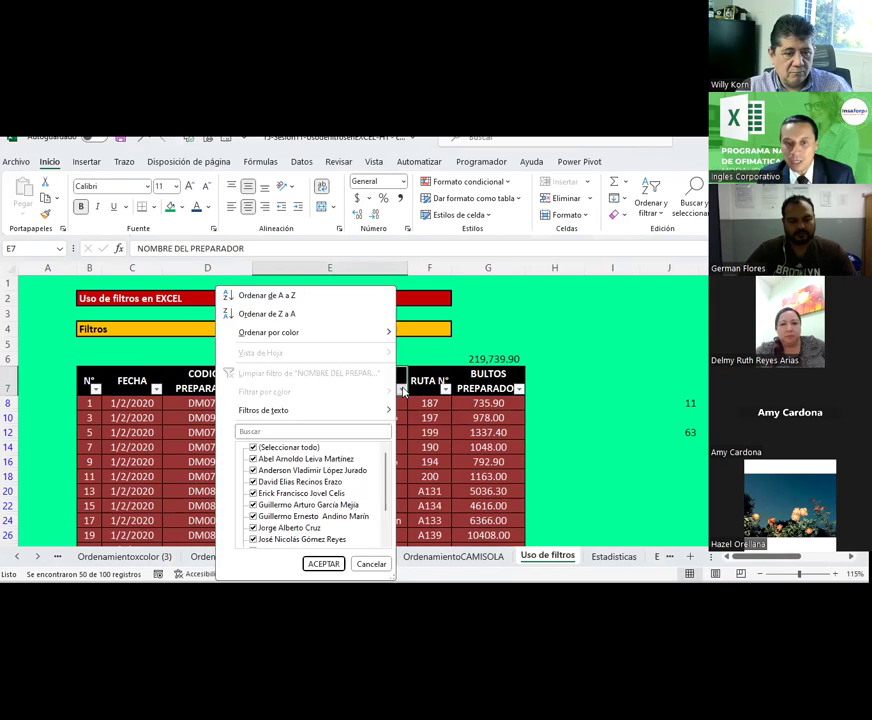
left_click(288, 431)
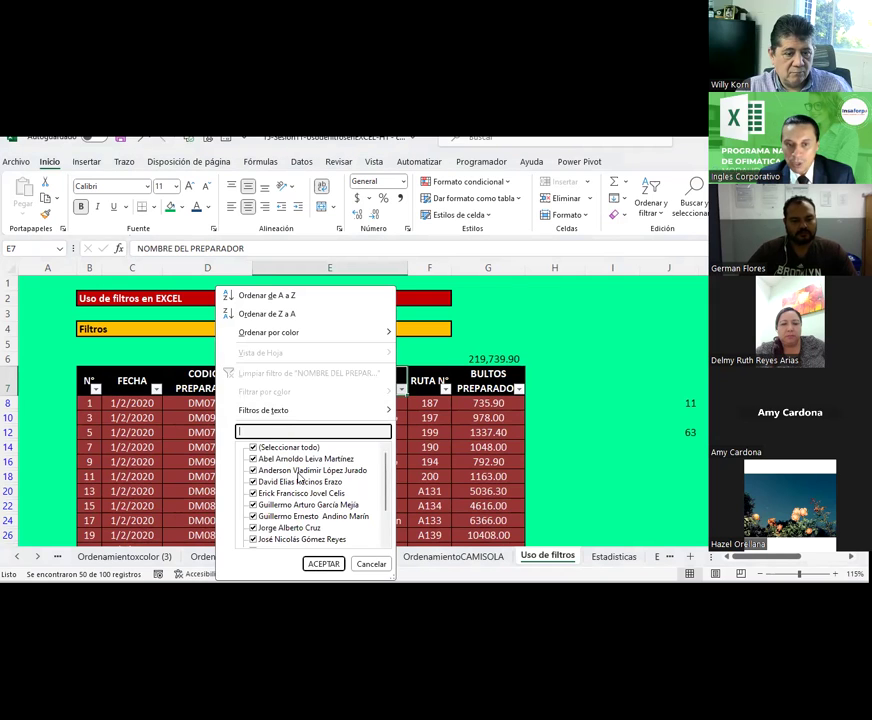
scroll(298, 478, "down", 2)
scroll(298, 478, "up", 2)
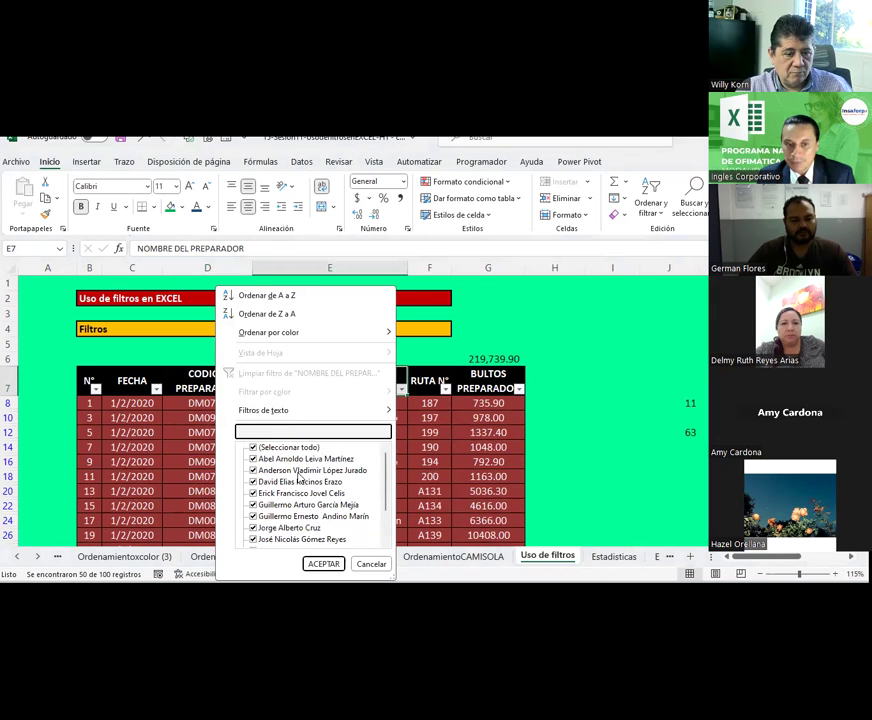
left_click(254, 448)
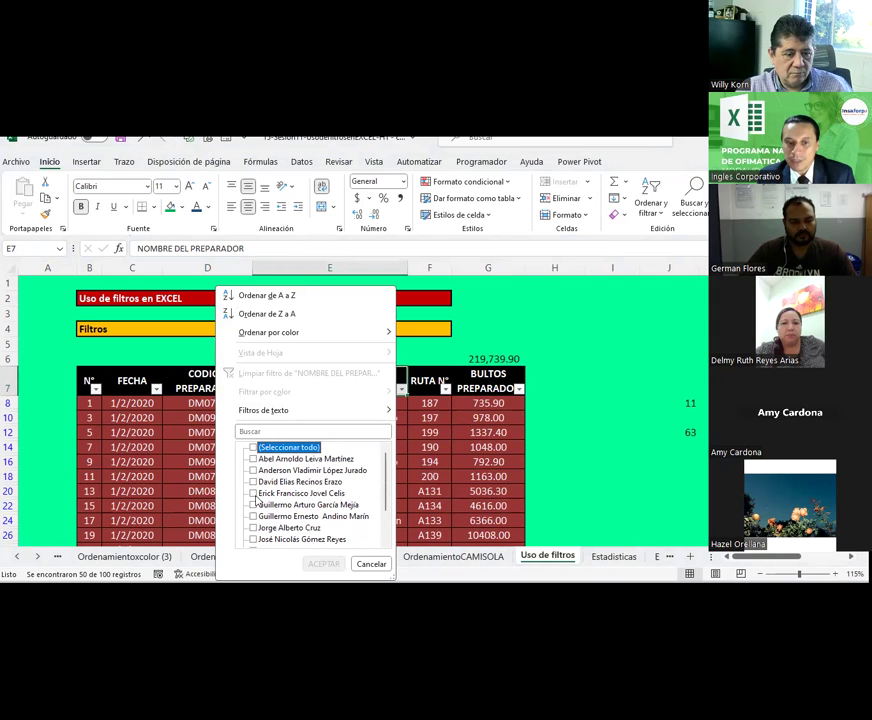
scroll(256, 500, "down", 2)
left_click(253, 517)
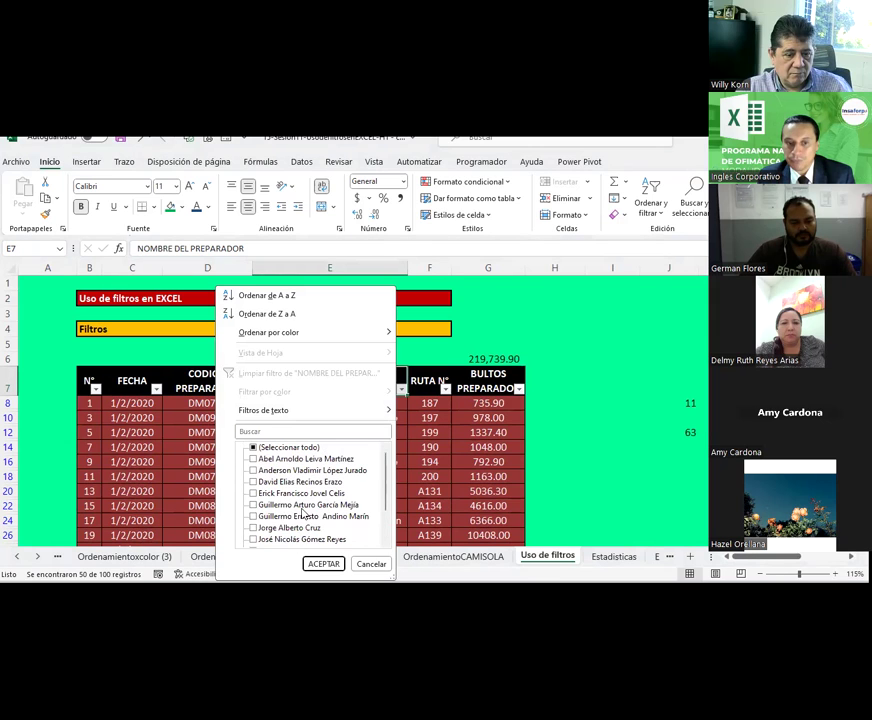
left_click(317, 564)
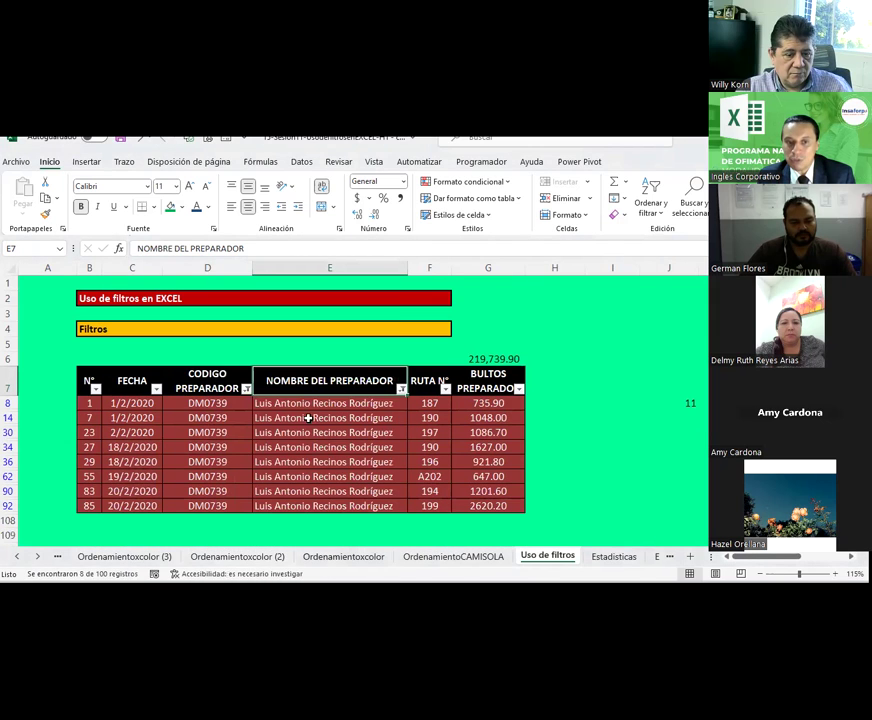
mouse_move(308, 400)
left_mouse_down()
mouse_move(284, 447)
mouse_move(286, 493)
left_mouse_up()
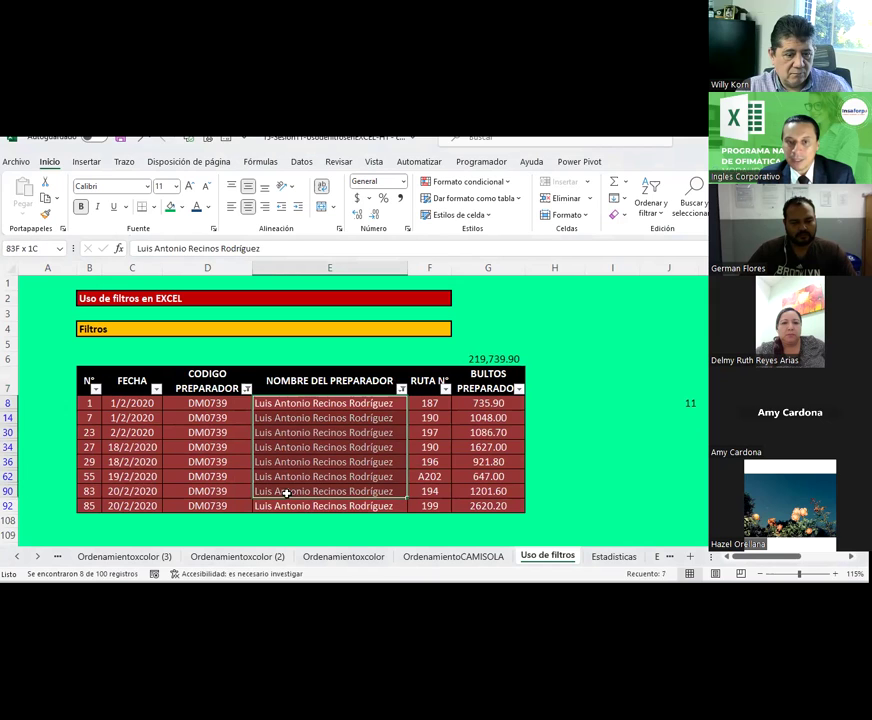
left_click(286, 492)
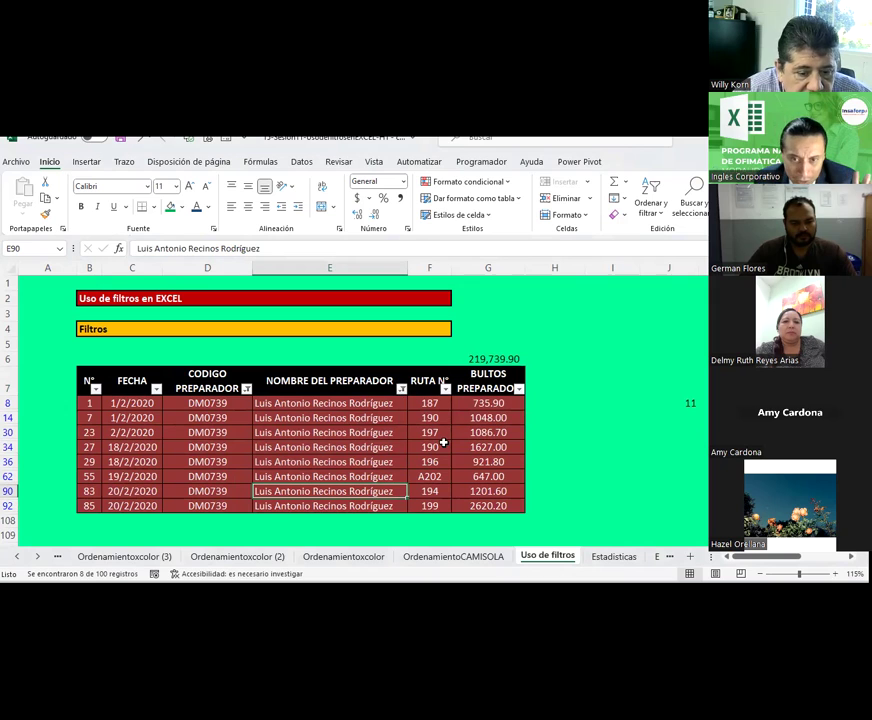
Clear that filter, then filter again by searching the preparer's name, showing 8 of 100 records
left_click(401, 390)
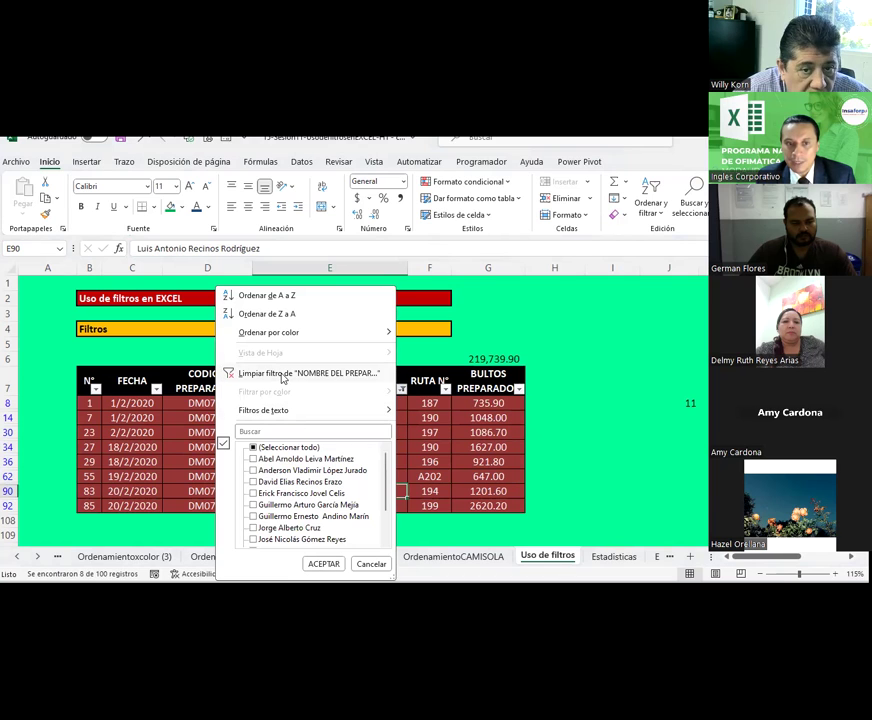
left_click(283, 375)
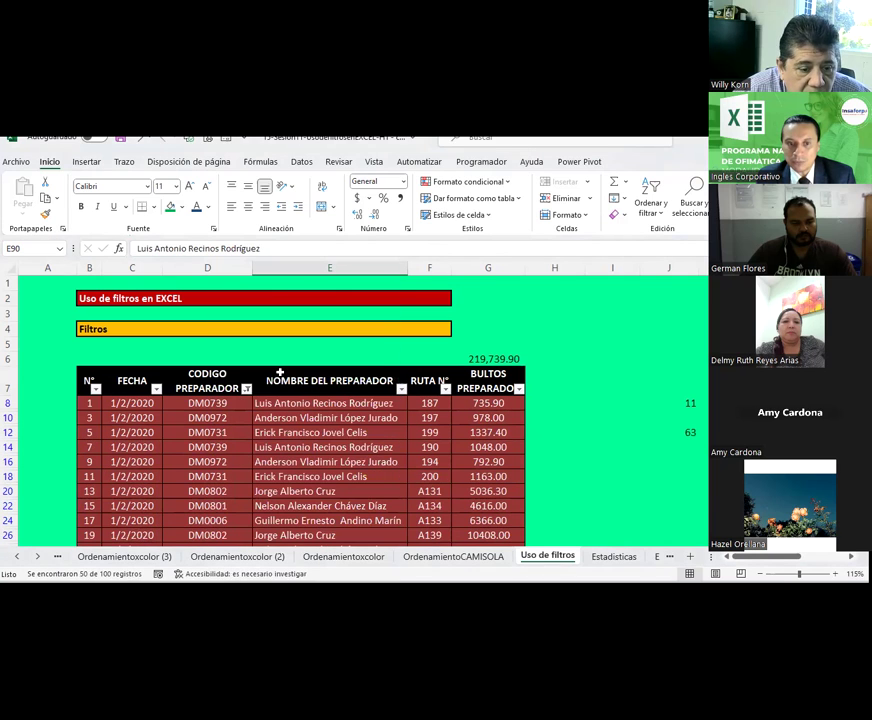
left_click(401, 389)
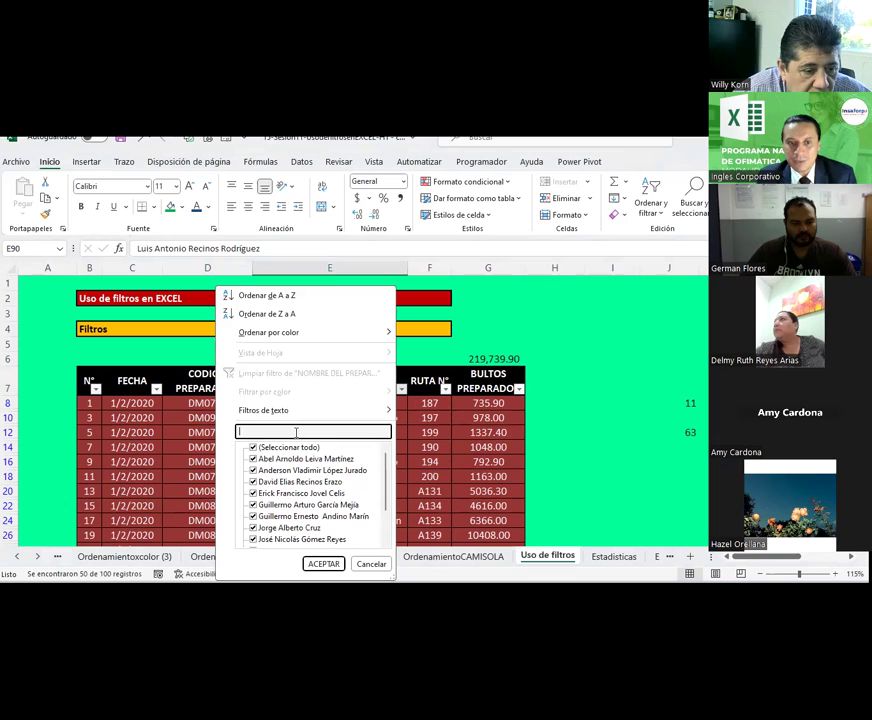
type("luis")
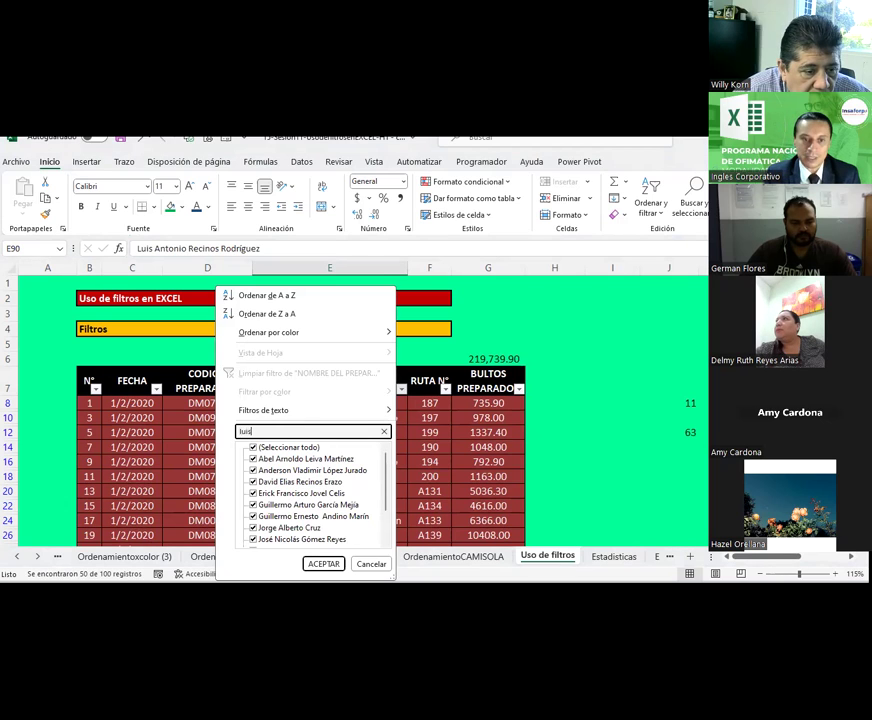
left_click(323, 563)
left_click(315, 418)
left_click(208, 432)
left_click(260, 432)
left_click(215, 432)
left_click(318, 433)
left_click(352, 461)
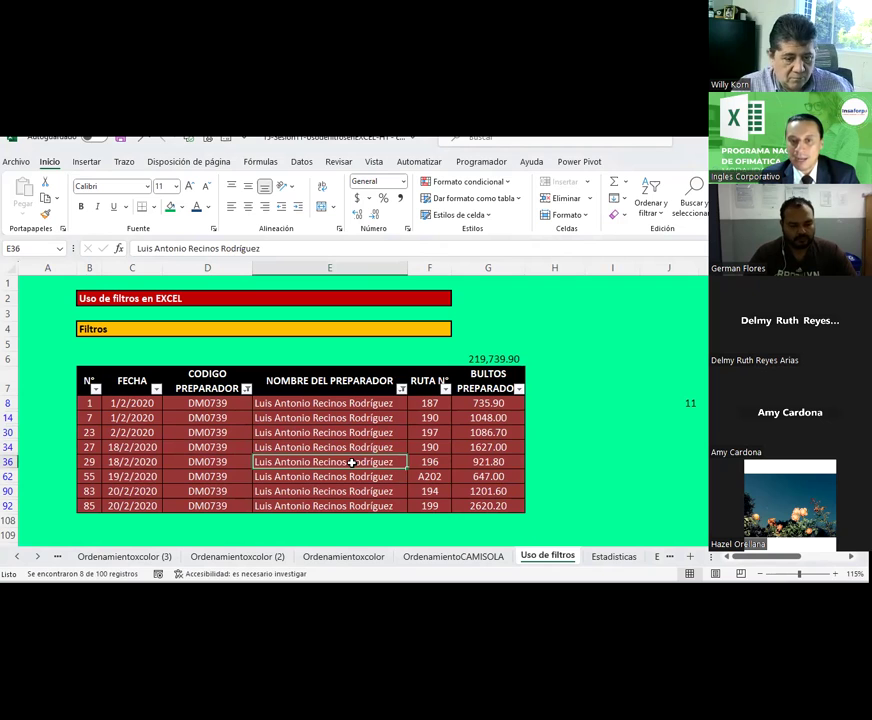
Clear the name filter, then clear and reapply the red cell-colour filter on CODIGO PREPARADOR
left_click(400, 389)
left_click(268, 382)
left_click(246, 389)
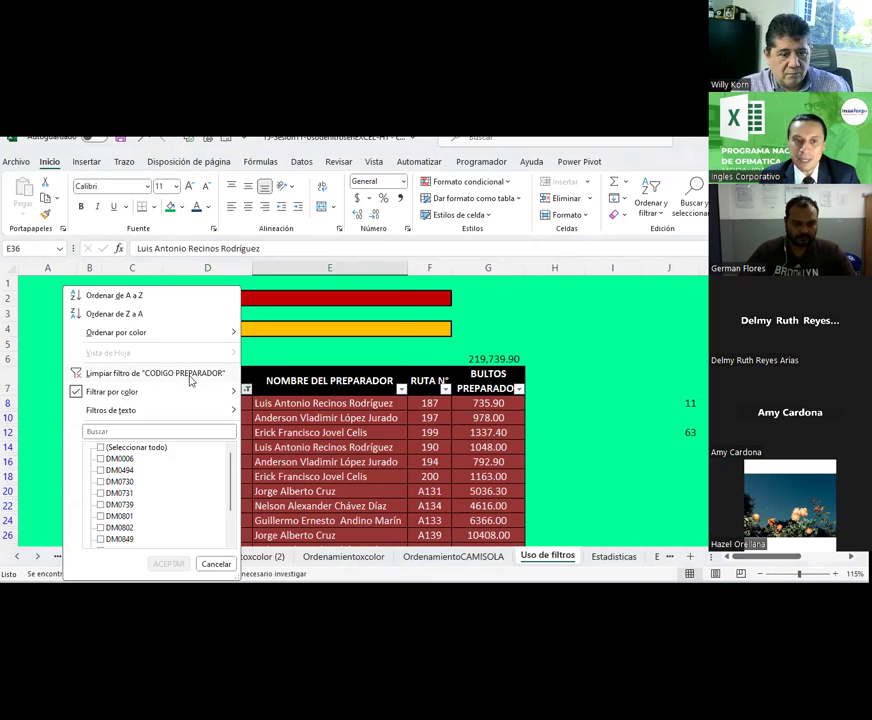
left_click(129, 376)
left_click(238, 388)
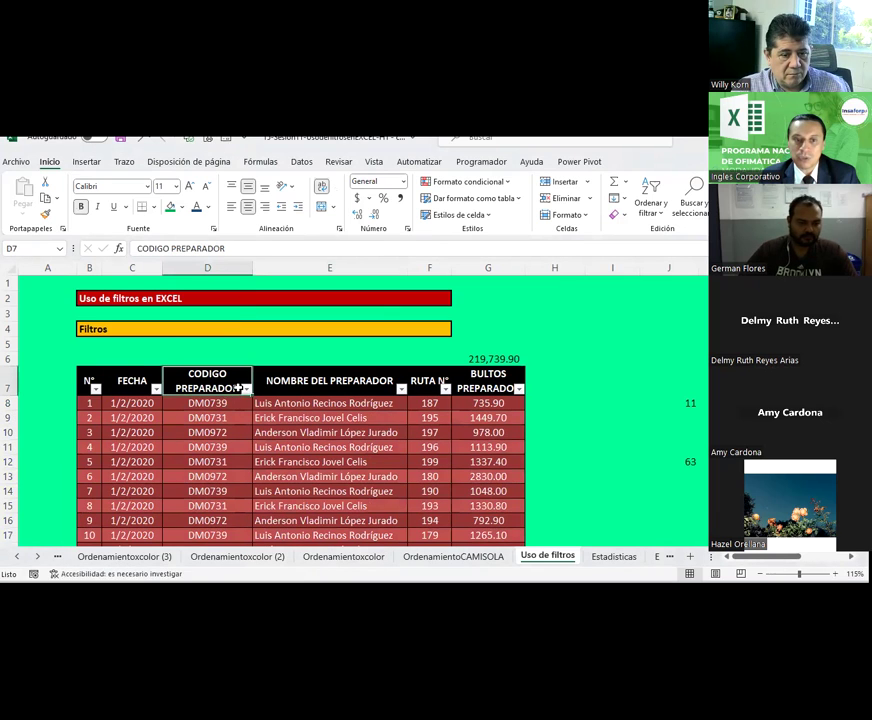
left_click(245, 390)
mouse_move(150, 391)
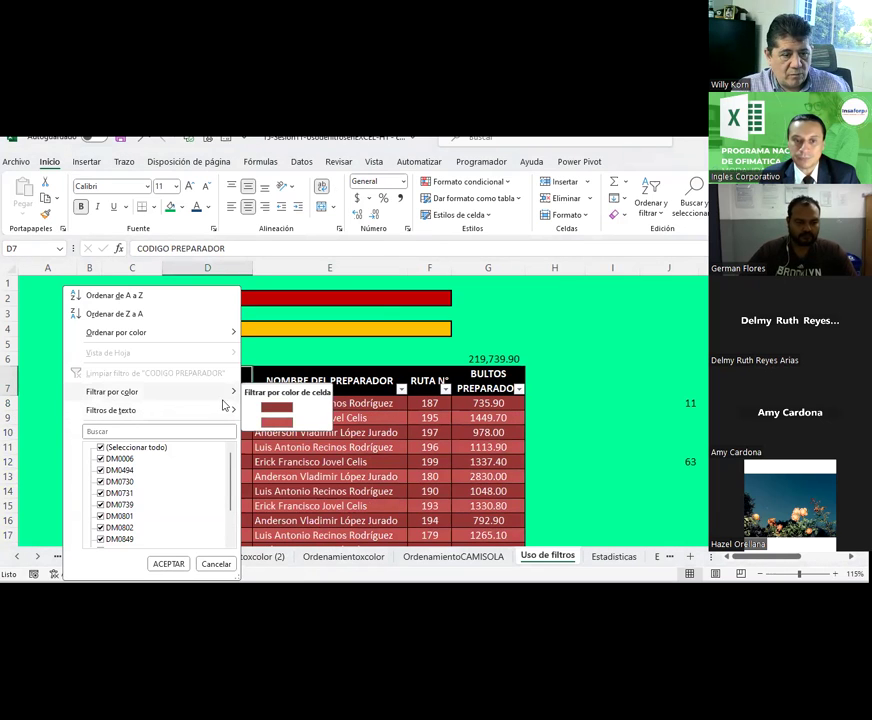
left_click(274, 409)
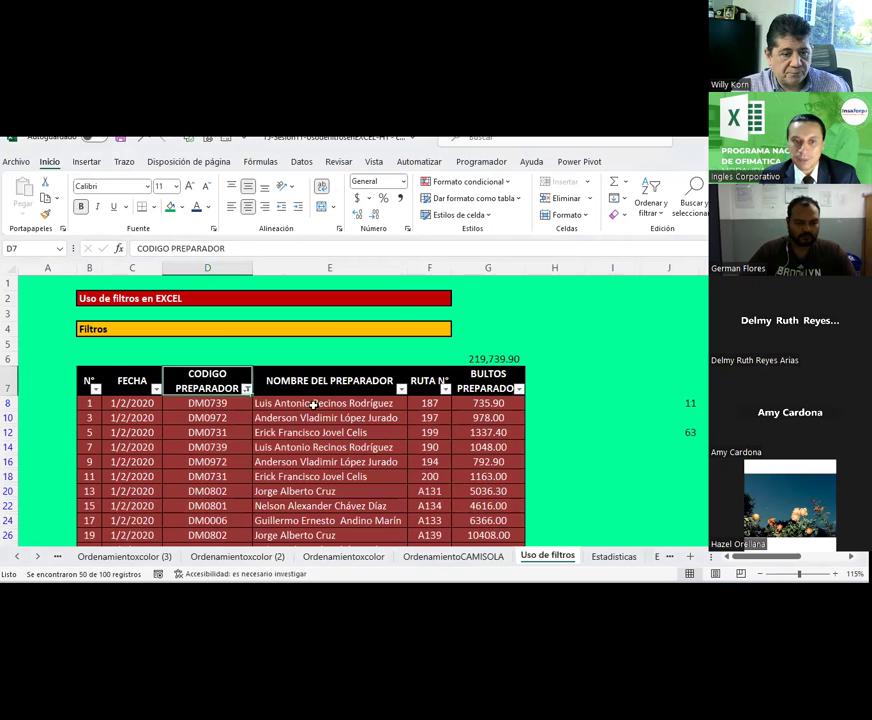
left_click(311, 403)
left_click(385, 386)
Filter preparer names to a single matching preparer, leaving 3 rows on routes A132, A134, A131
left_click(401, 389)
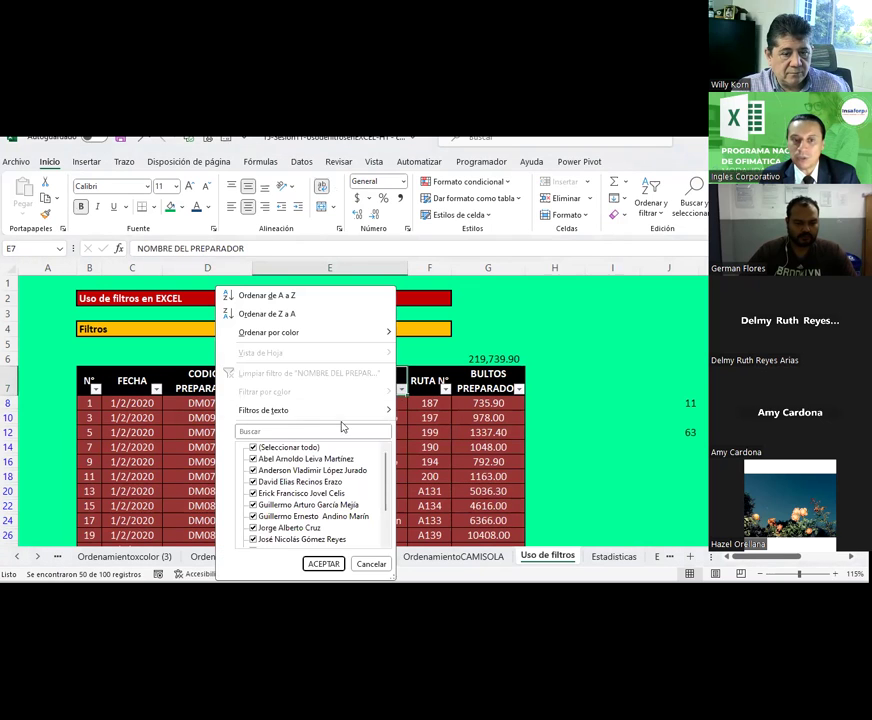
left_click(286, 430)
type("david")
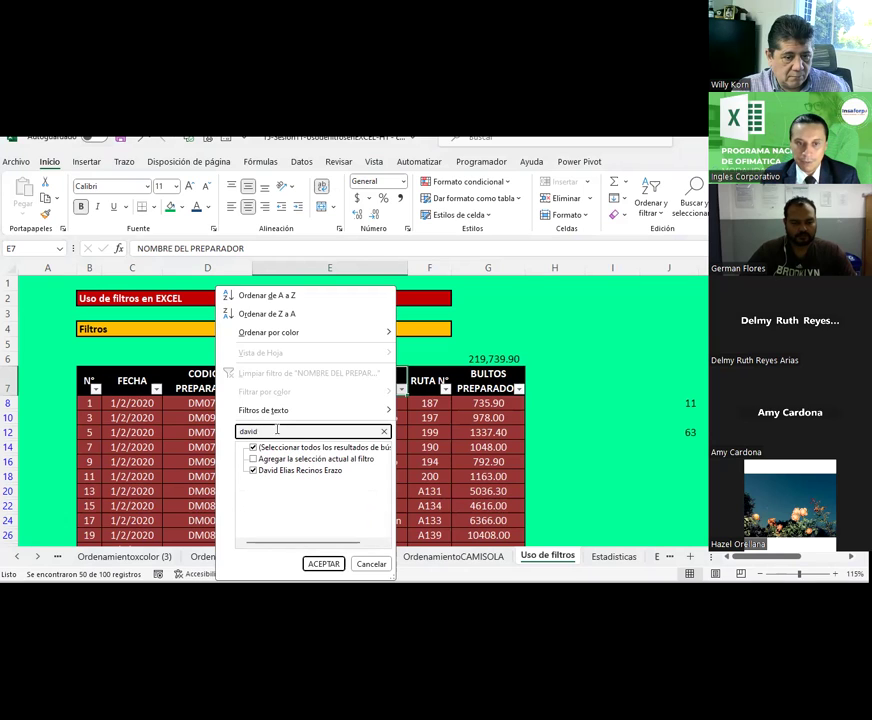
type("guillermo")
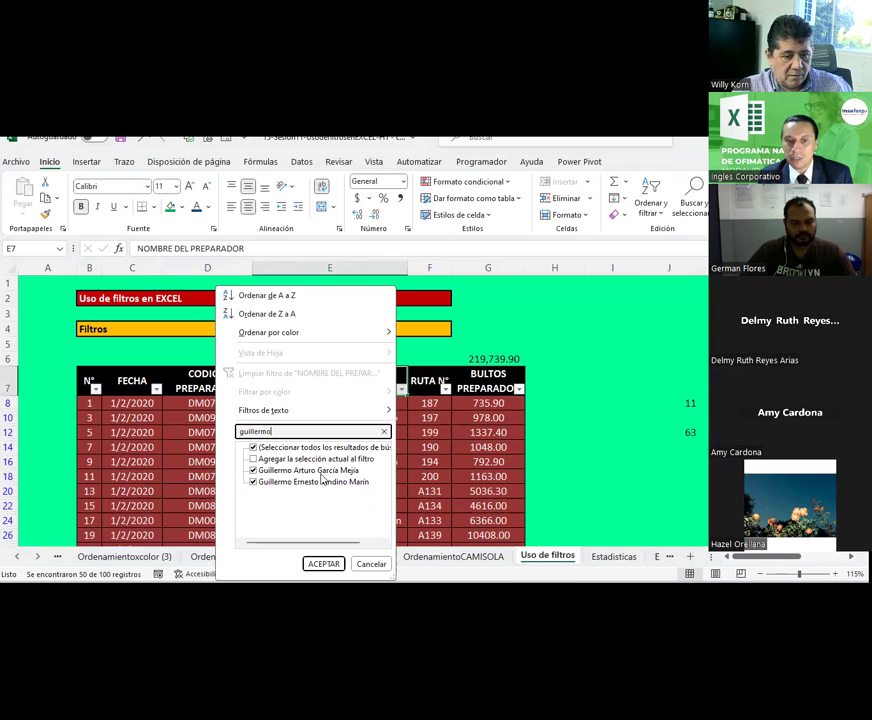
left_click(253, 482)
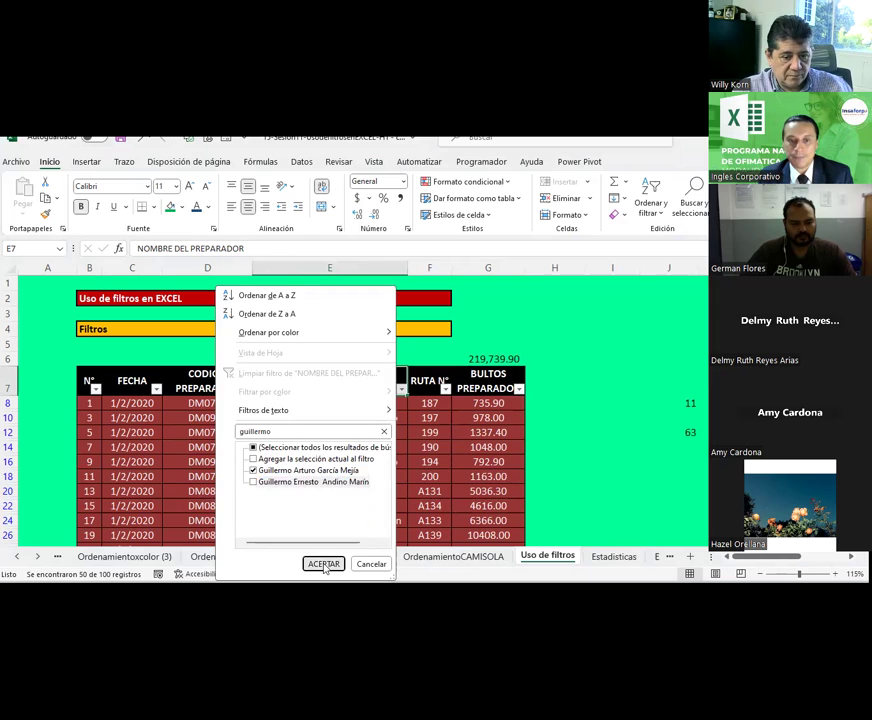
left_click(322, 563)
left_click(327, 474)
left_click_drag(216, 405, 504, 435)
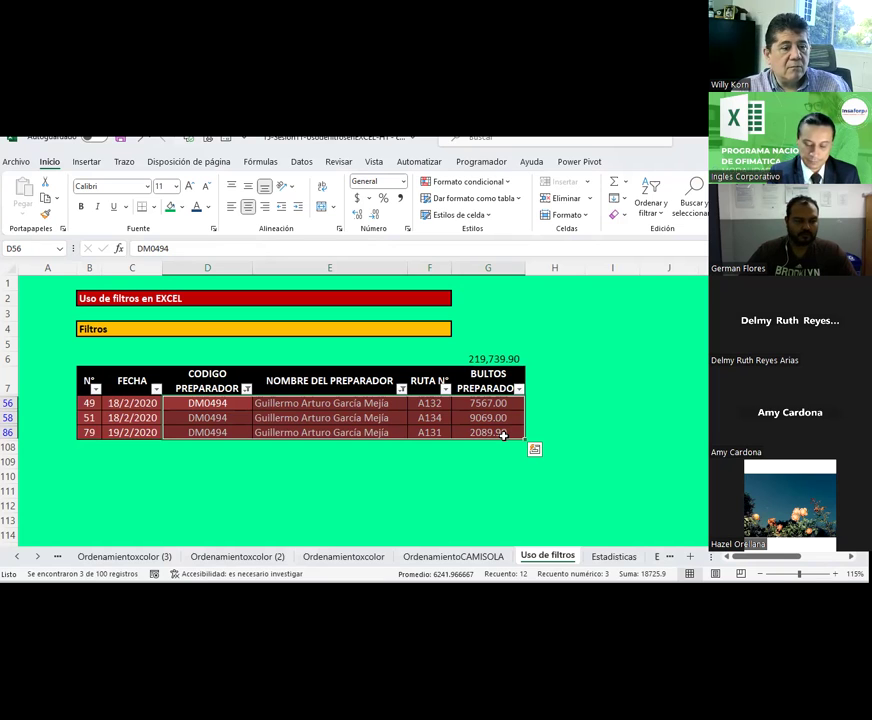
left_click(642, 432)
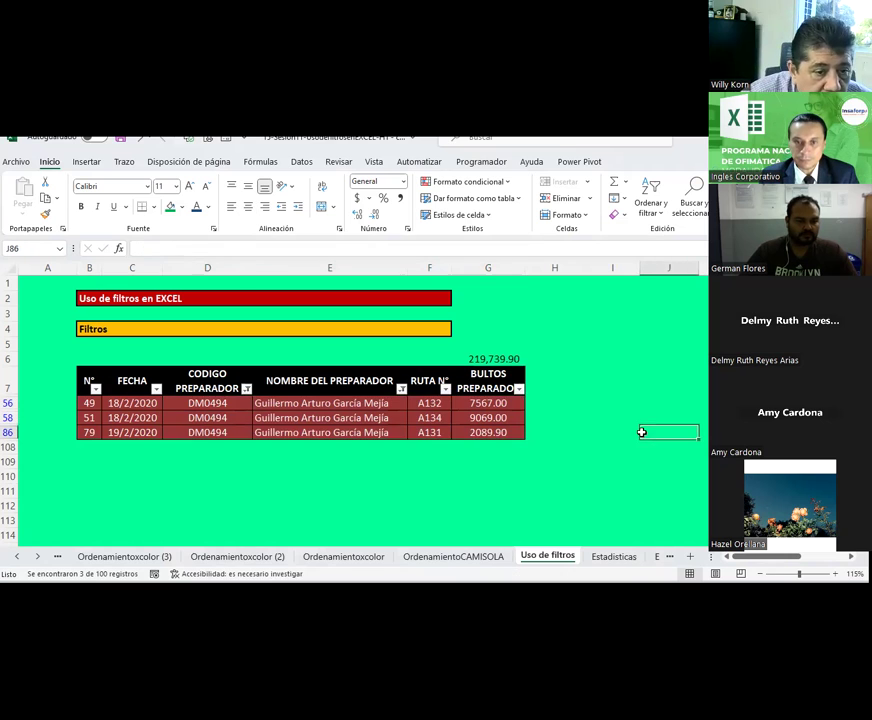
Clear the filters on NOMBRE DEL PREPARADOR and the CODIGO PREPARADOR colour filter
left_click(401, 389)
left_click(250, 372)
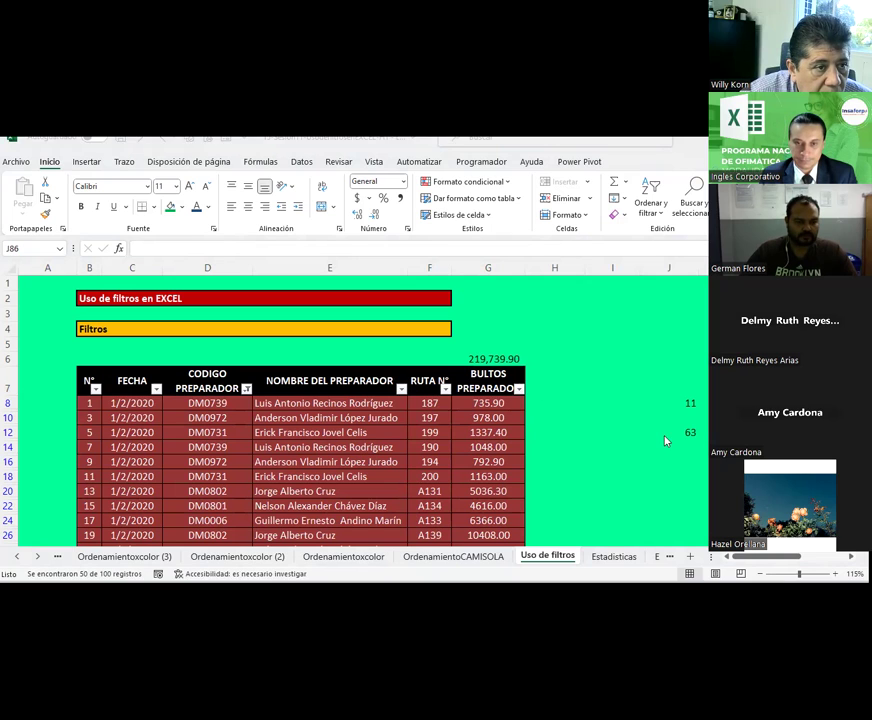
left_click(246, 390)
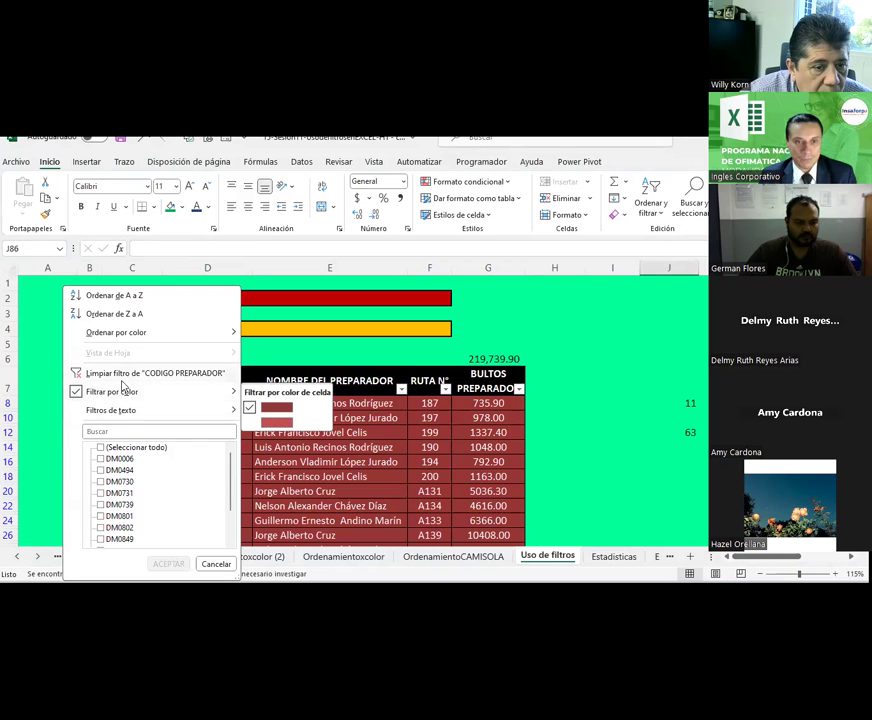
left_click(140, 378)
Scroll through the full table to check all 100 records are listed from N° 1
left_click(312, 432)
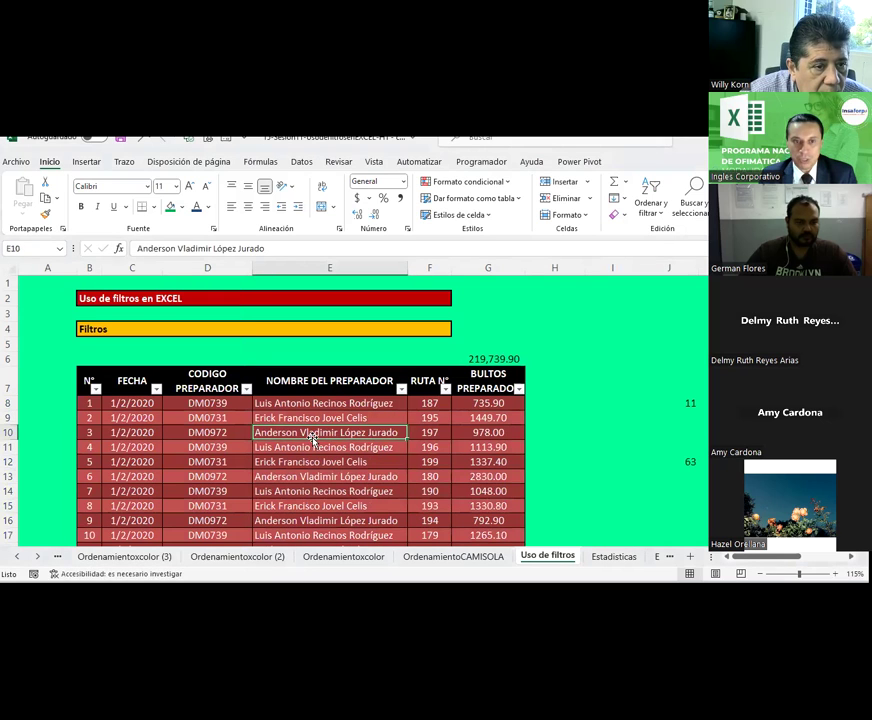
scroll(311, 440, "down", 2)
scroll(312, 437, "down", 1)
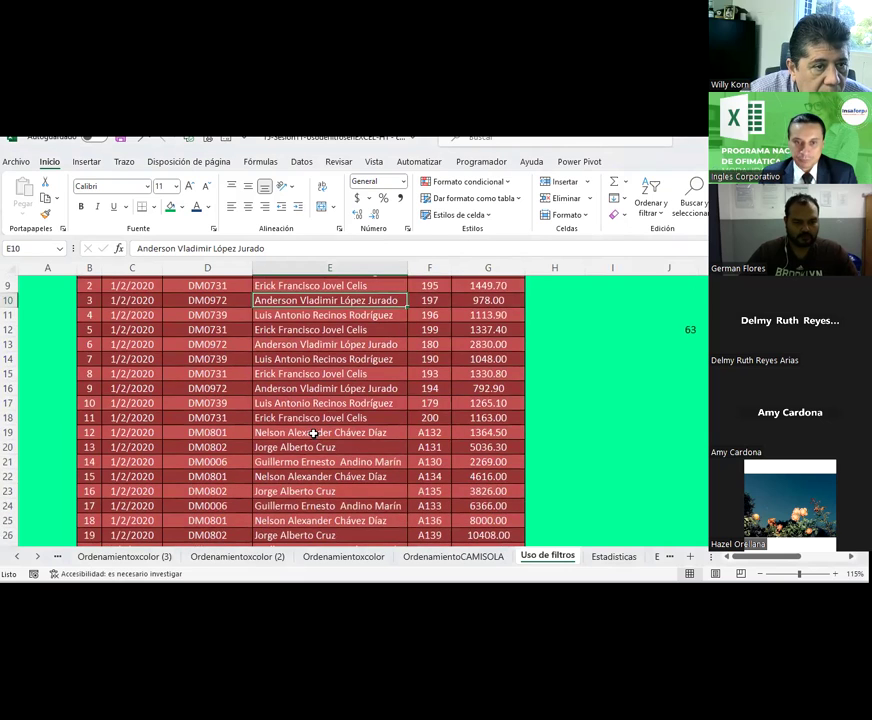
scroll(313, 433, "up", 2)
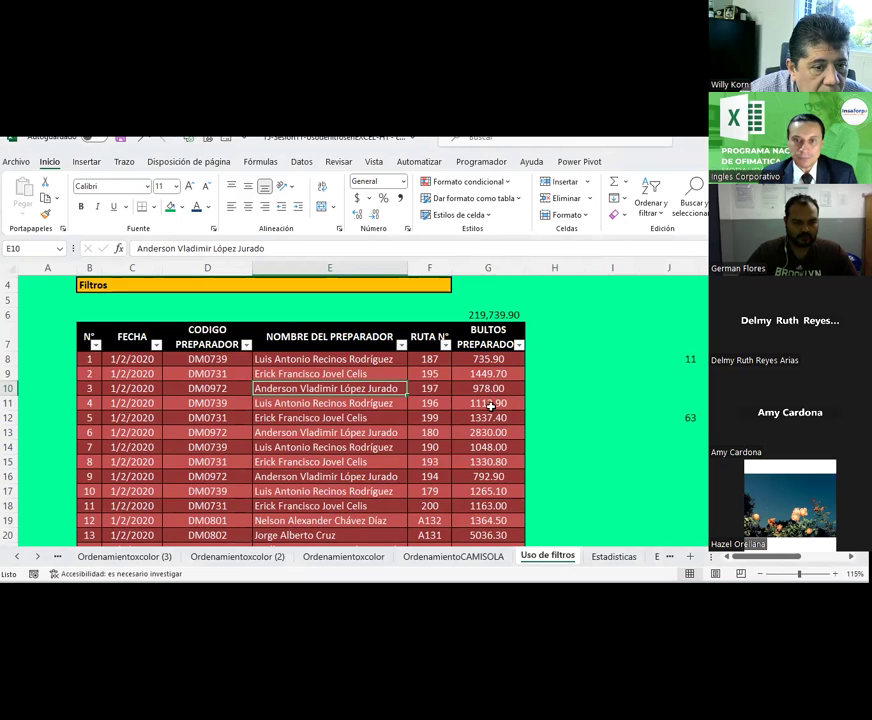
scroll(490, 404, "down", 2)
scroll(490, 404, "down", 4)
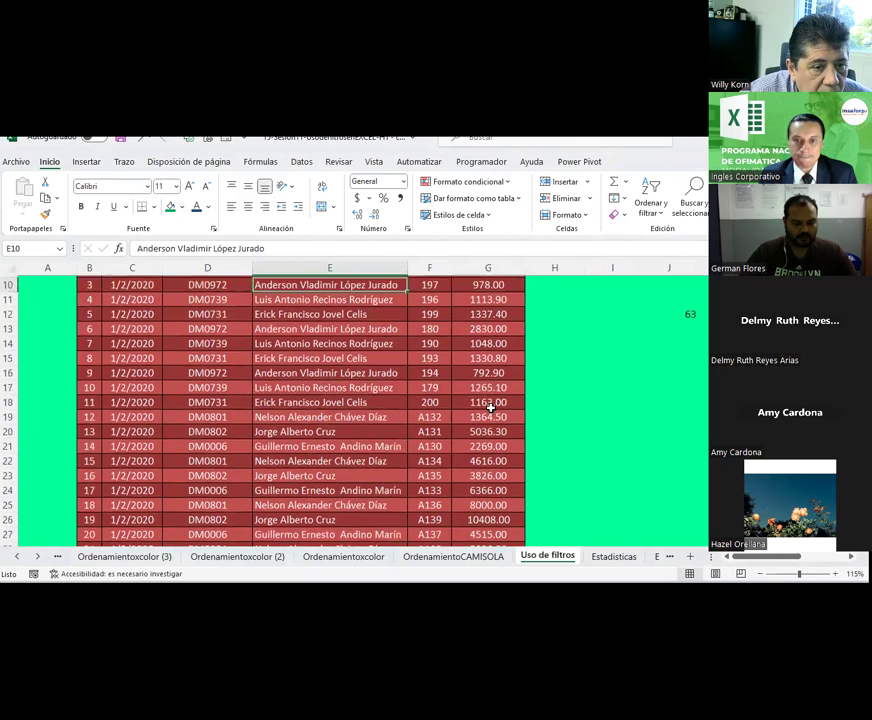
scroll(490, 408, "down", 3)
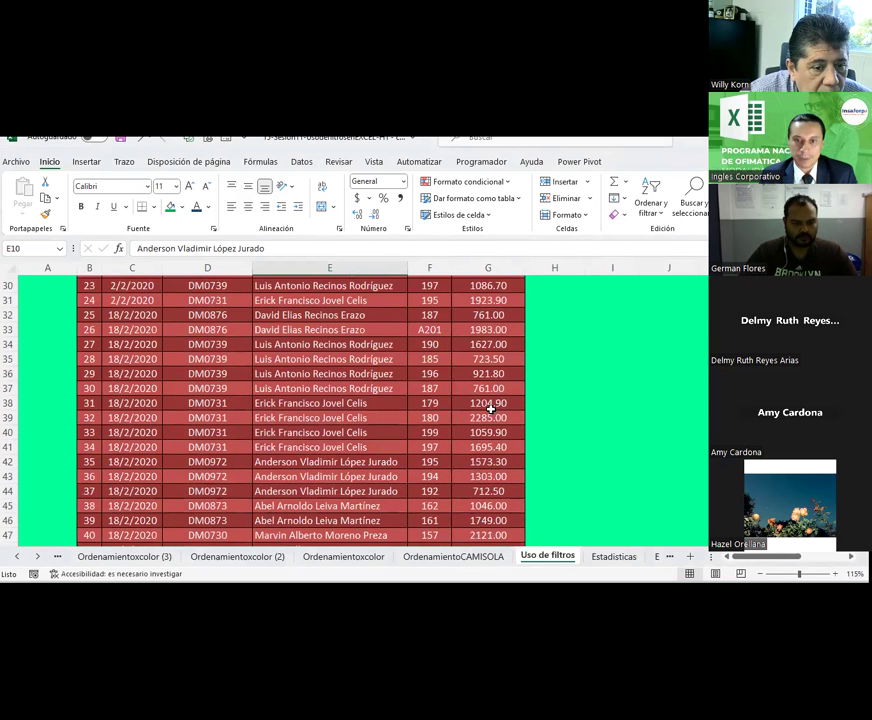
scroll(491, 408, "down", 2)
scroll(491, 408, "up", 8)
scroll(491, 408, "up", 4)
Start a custom BULTOS PREPARADOS filter with a greater-than and a less-than condition
left_click(519, 390)
mouse_move(392, 410)
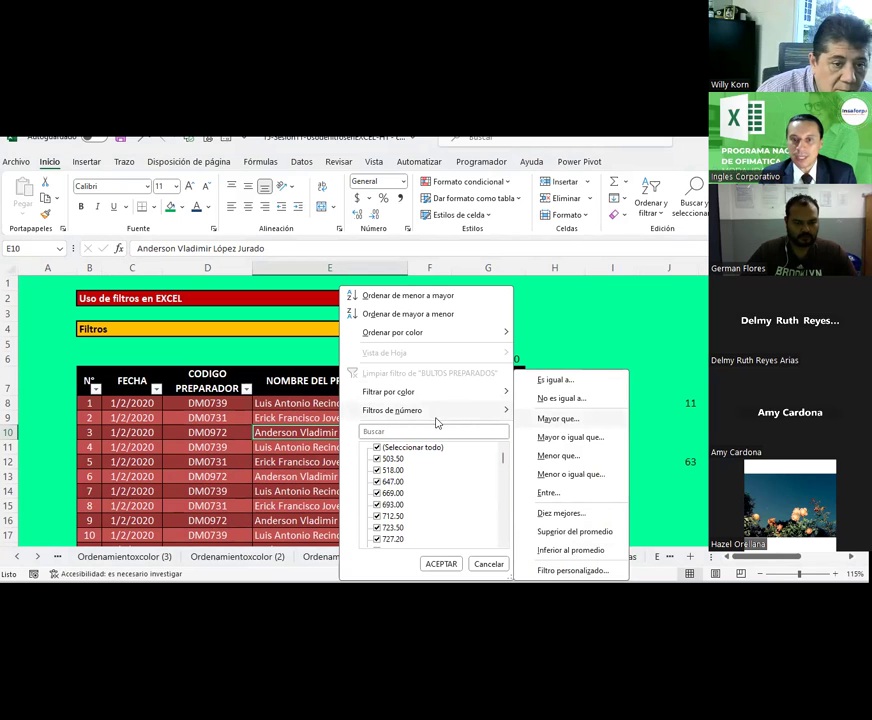
left_click(560, 418)
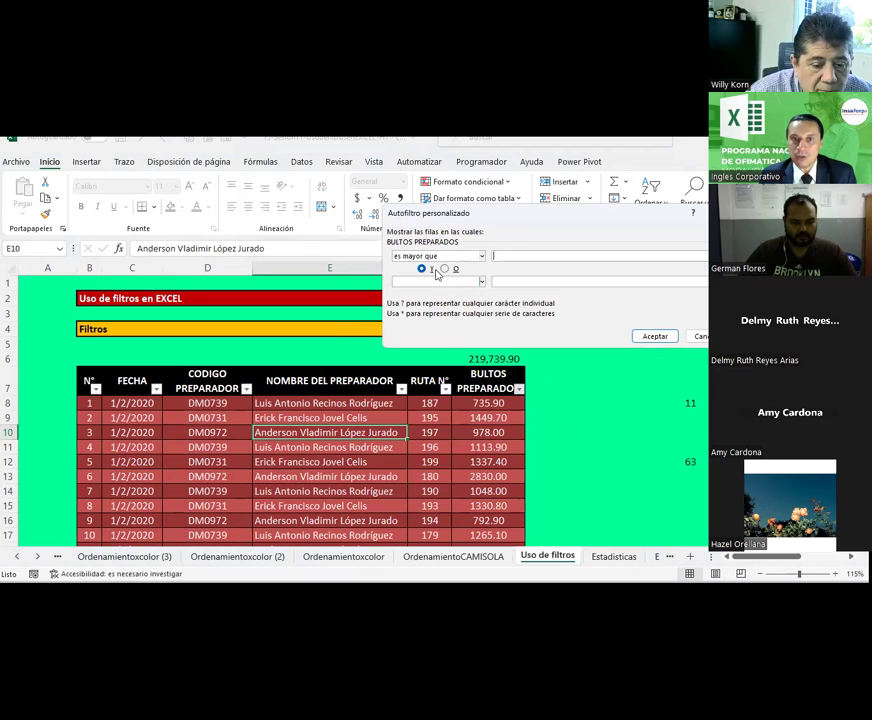
type("1000")
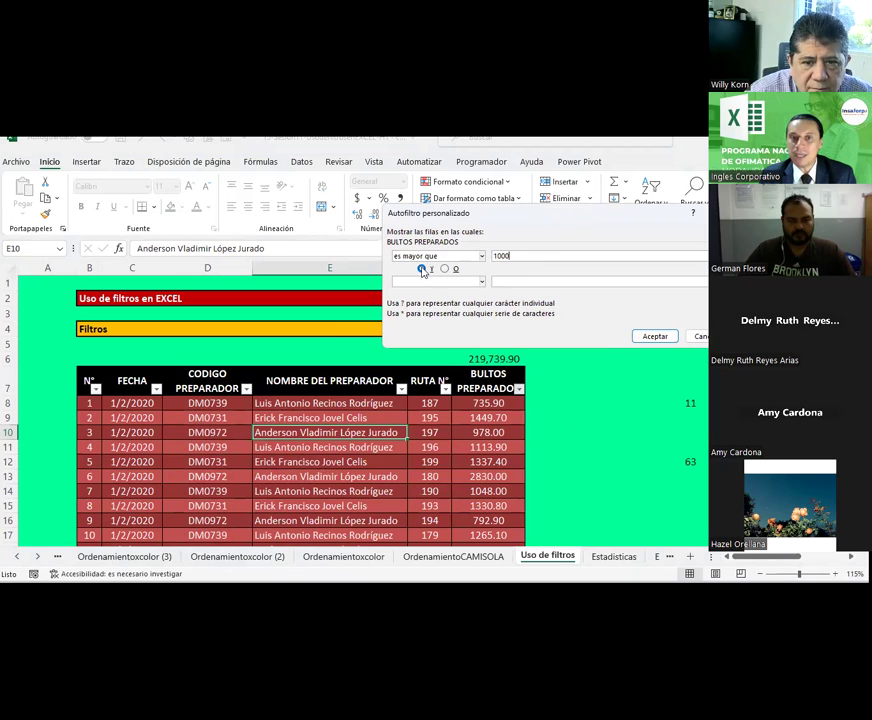
left_click(420, 282)
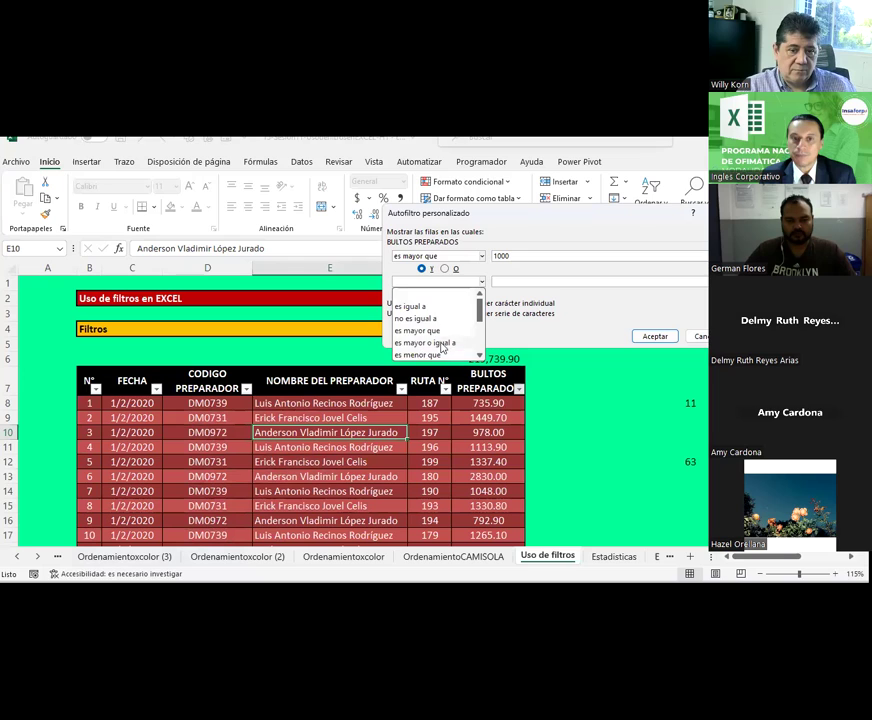
scroll(437, 337, "down", 1)
left_click(433, 320)
left_click(506, 282)
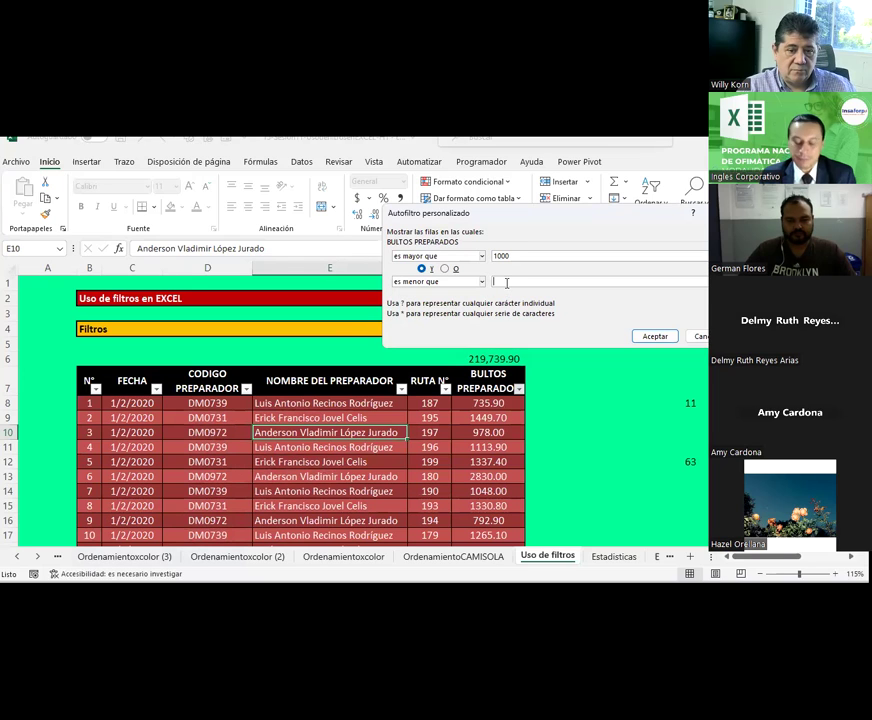
type("1500")
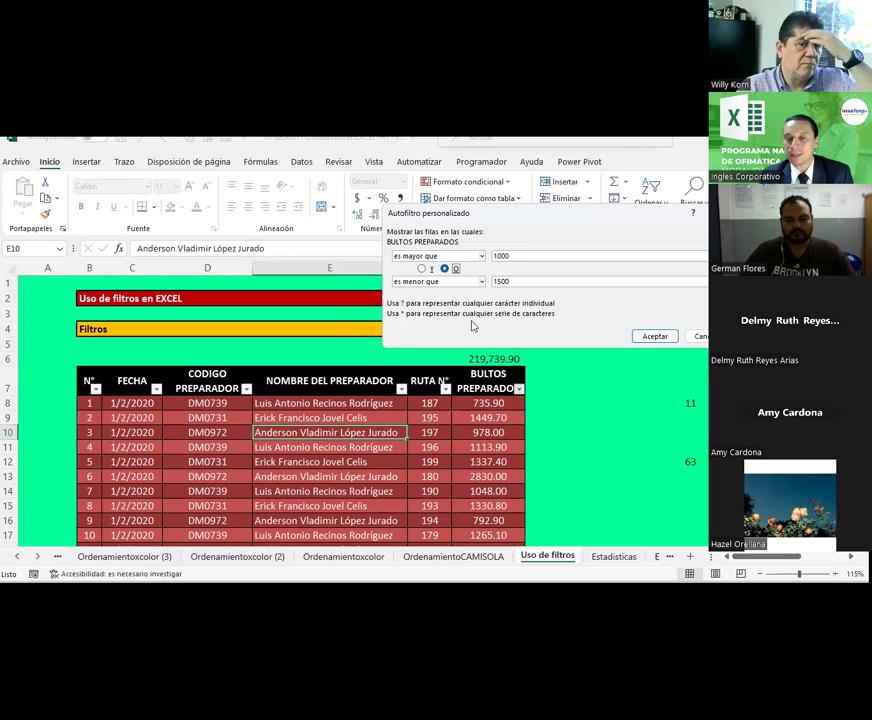
Set the condition values to 1000 and 1500 and join them with Y
double_click(518, 256)
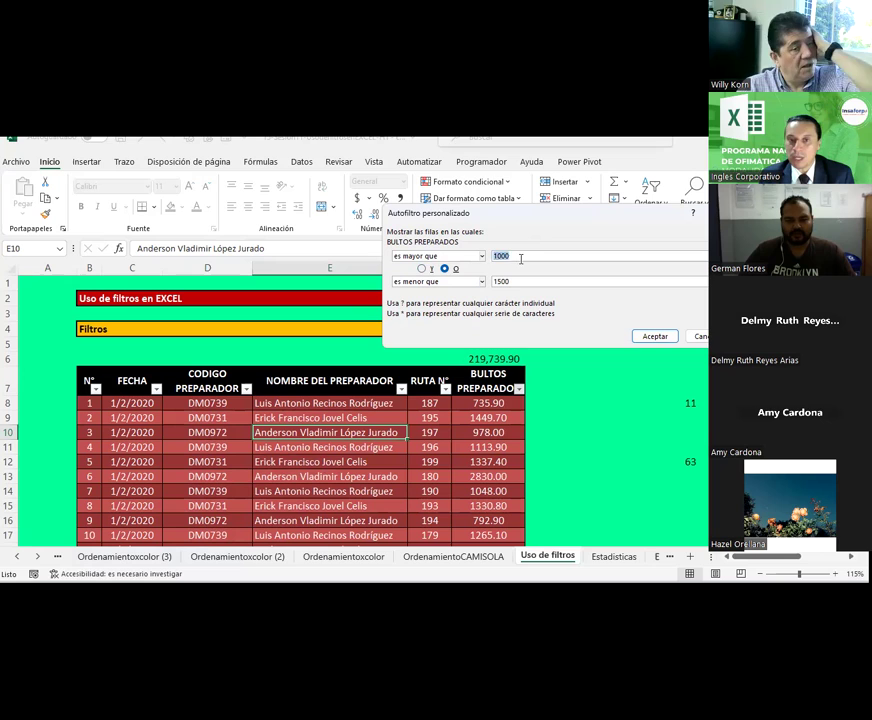
double_click(550, 257)
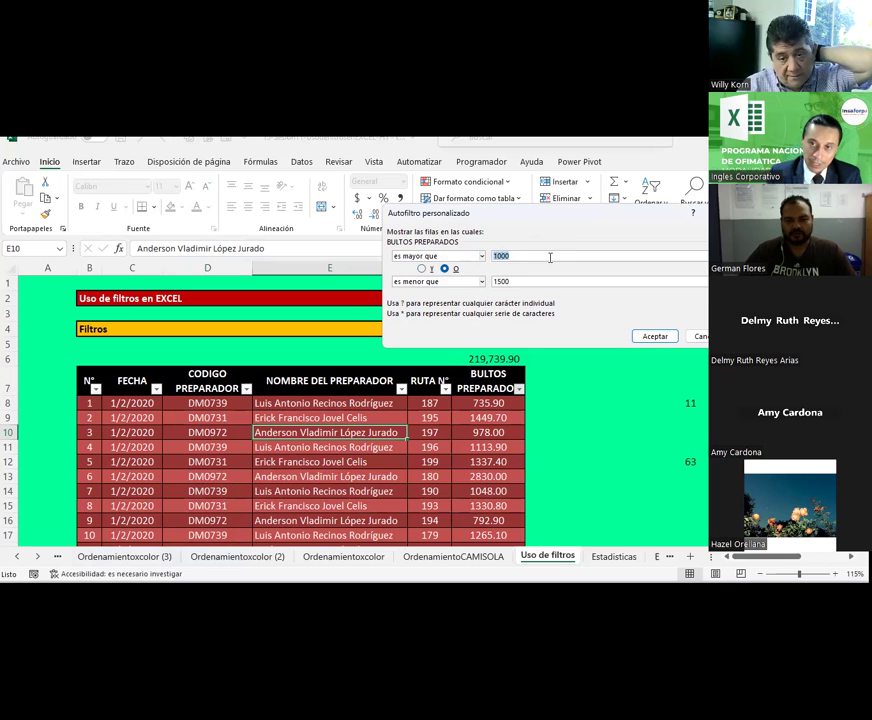
type("Luis")
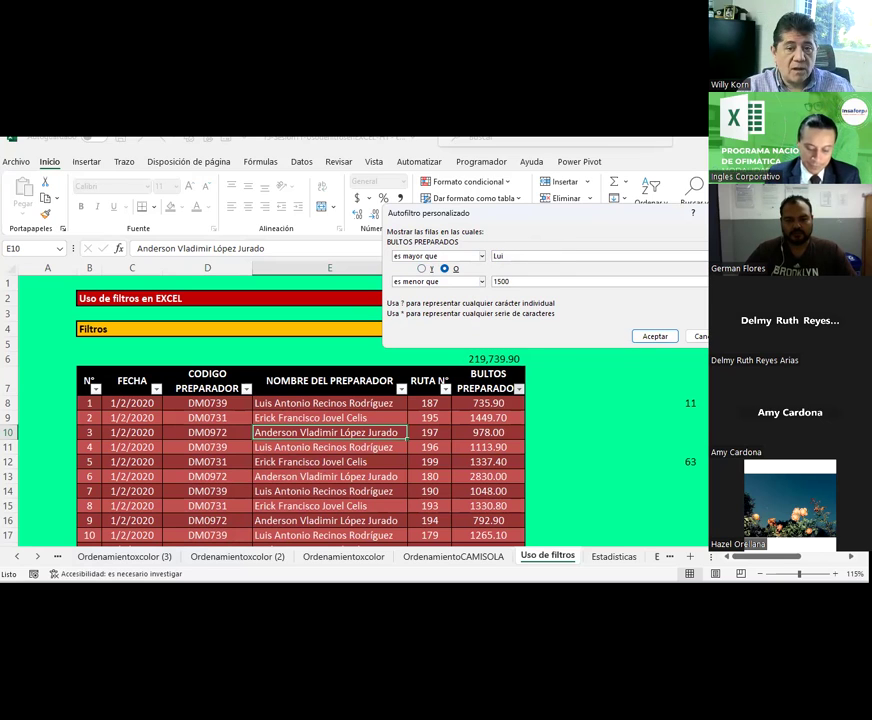
double_click(525, 280)
type("Luiz")
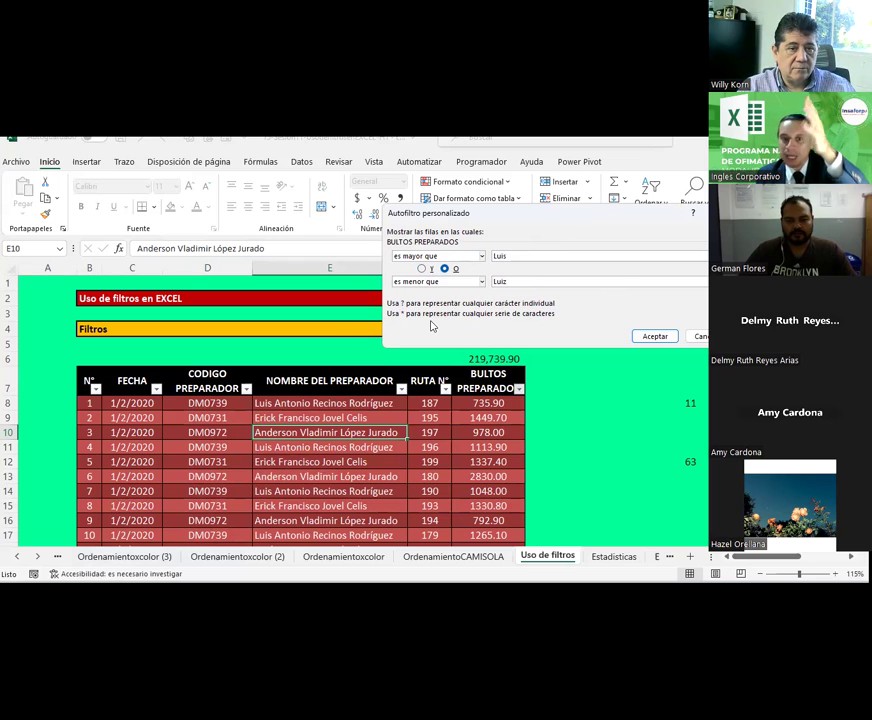
left_click(424, 269)
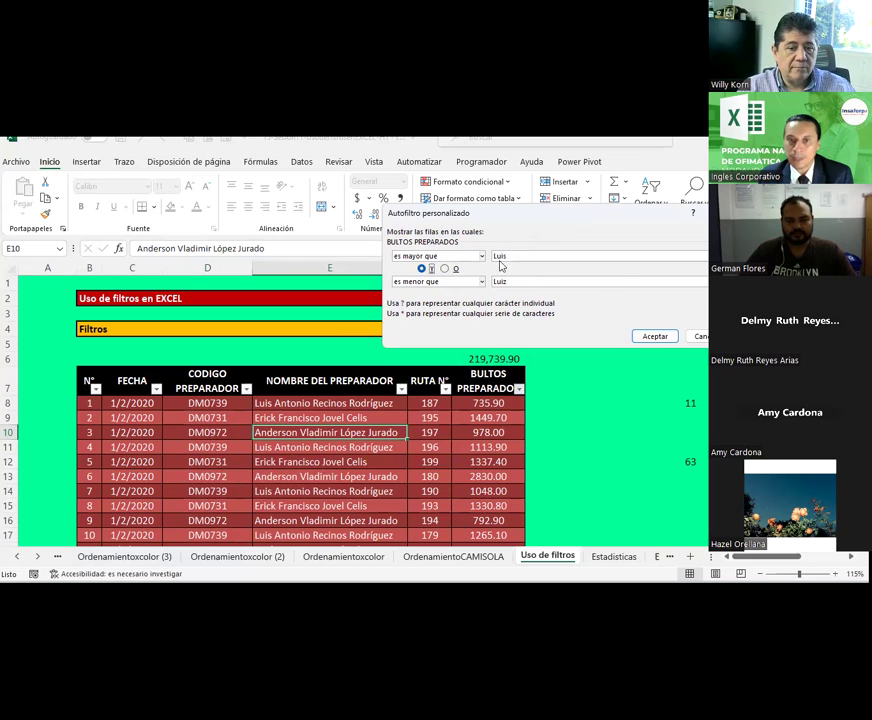
type("1000")
left_click(499, 281)
type("1500")
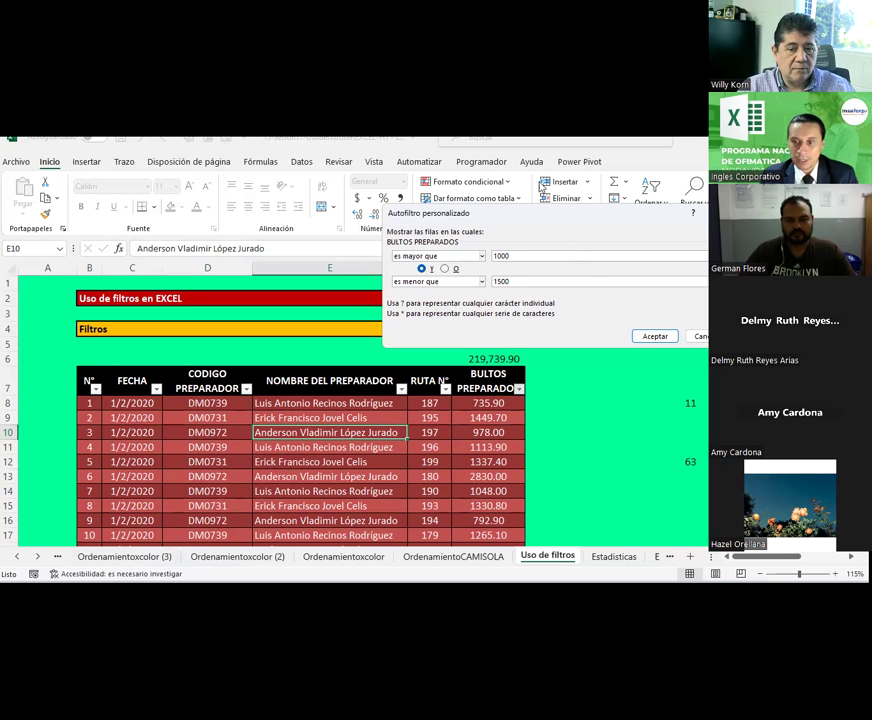
Apply the 1000–1500 BULTOS filter and scroll the 35 remaining records
left_click(654, 337)
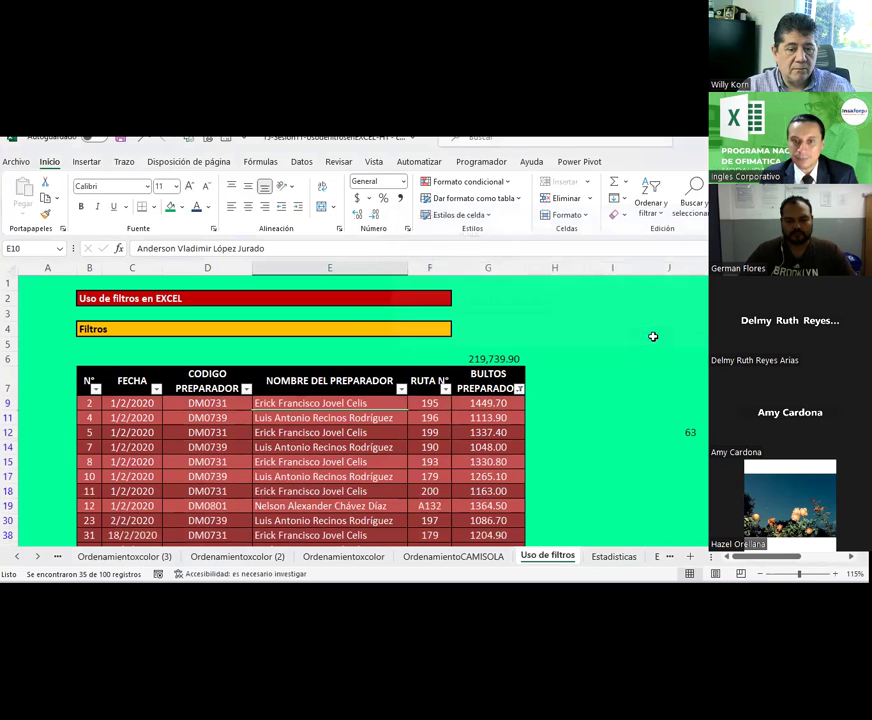
scroll(489, 397, "down", 5)
scroll(489, 397, "down", 4)
scroll(489, 397, "down", 1)
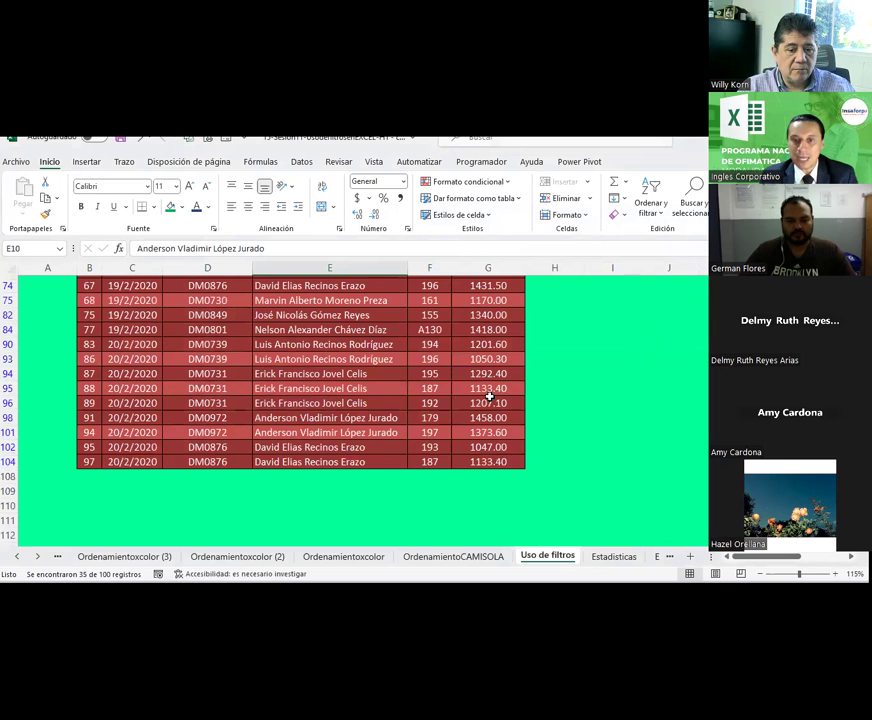
scroll(489, 396, "up", 5)
scroll(489, 390, "up", 1)
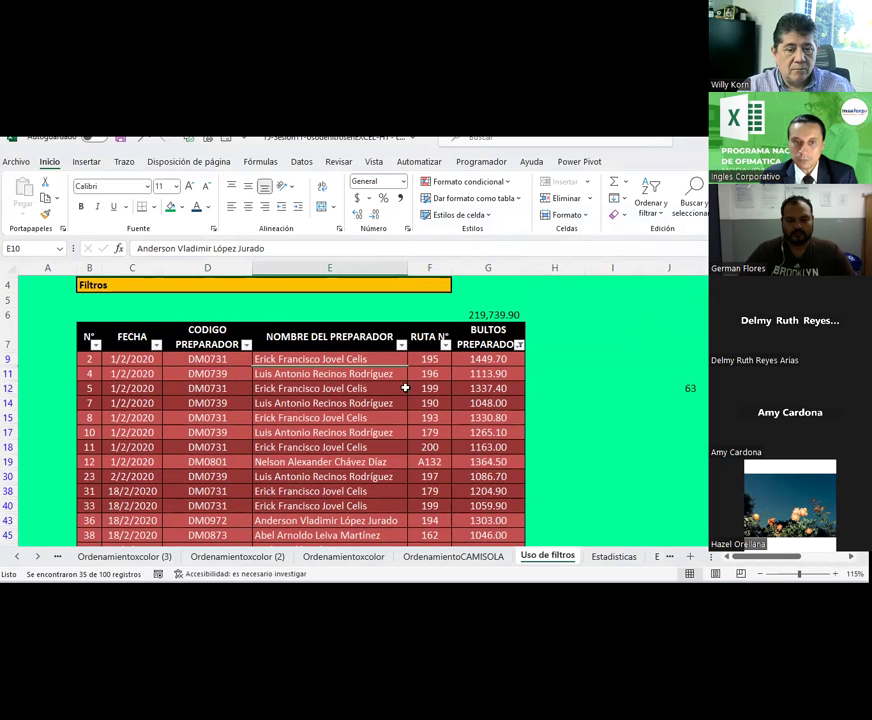
scroll(331, 346, "down", 1)
scroll(335, 350, "down", 1)
scroll(305, 420, "down", 1)
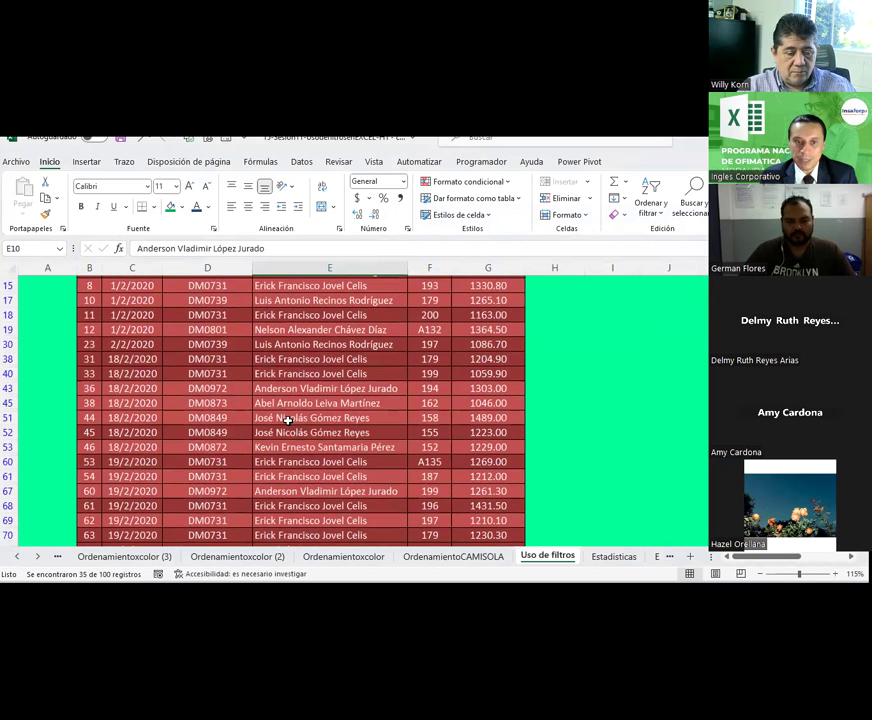
Delete the trailing 'k' from the preparer's first name in E60 and E61
left_click(293, 444)
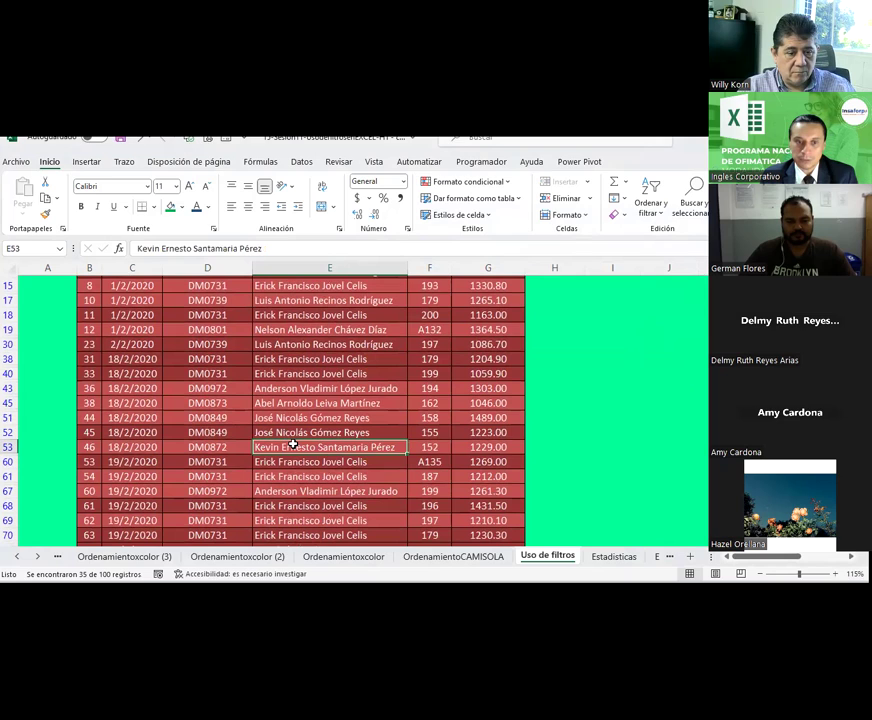
left_click(272, 461)
double_click(272, 461)
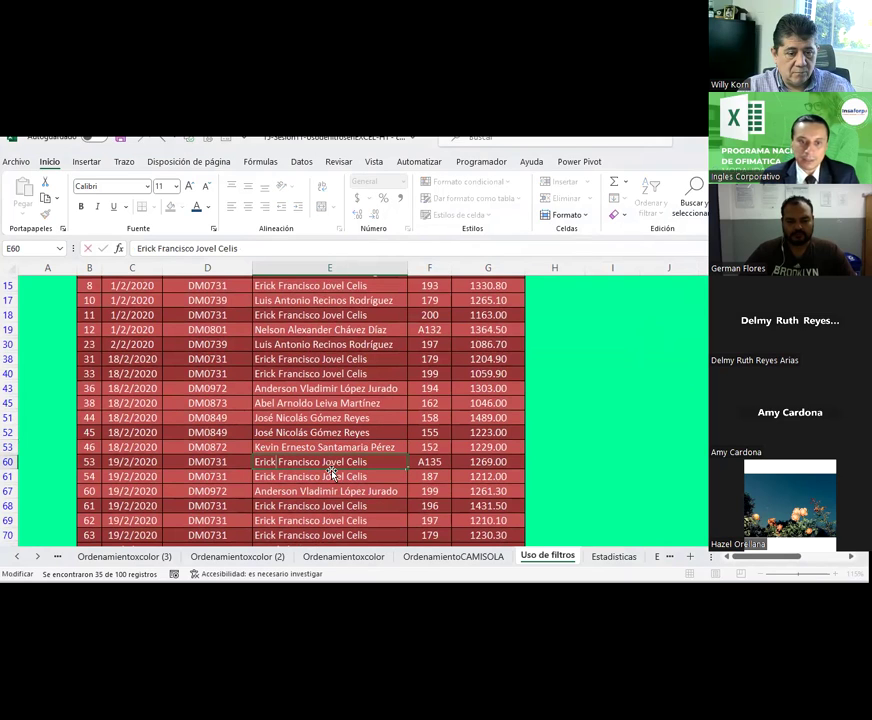
key("BackSpace")
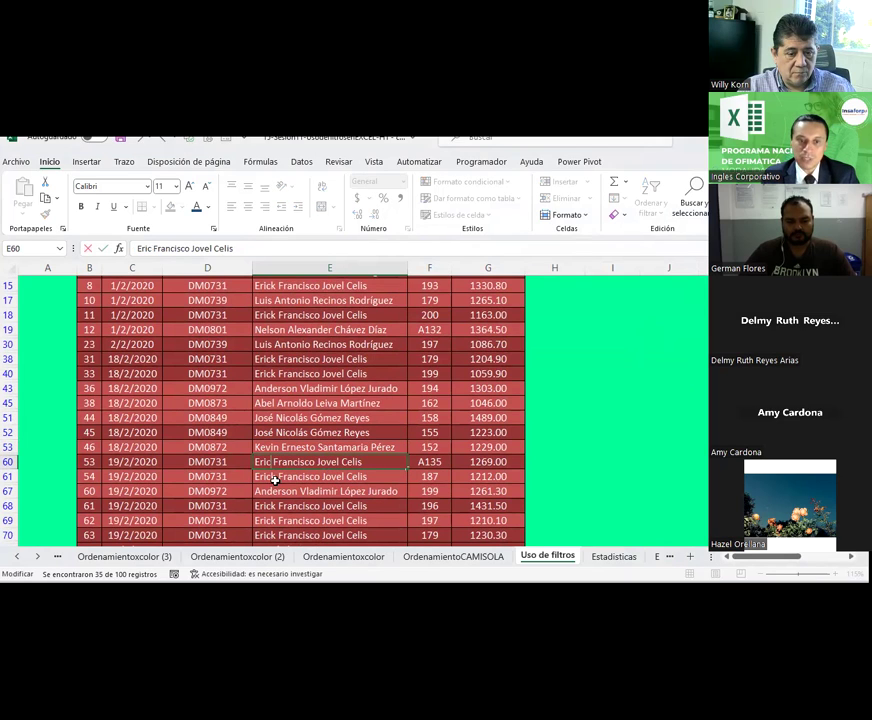
double_click(276, 477)
key("BackSpace")
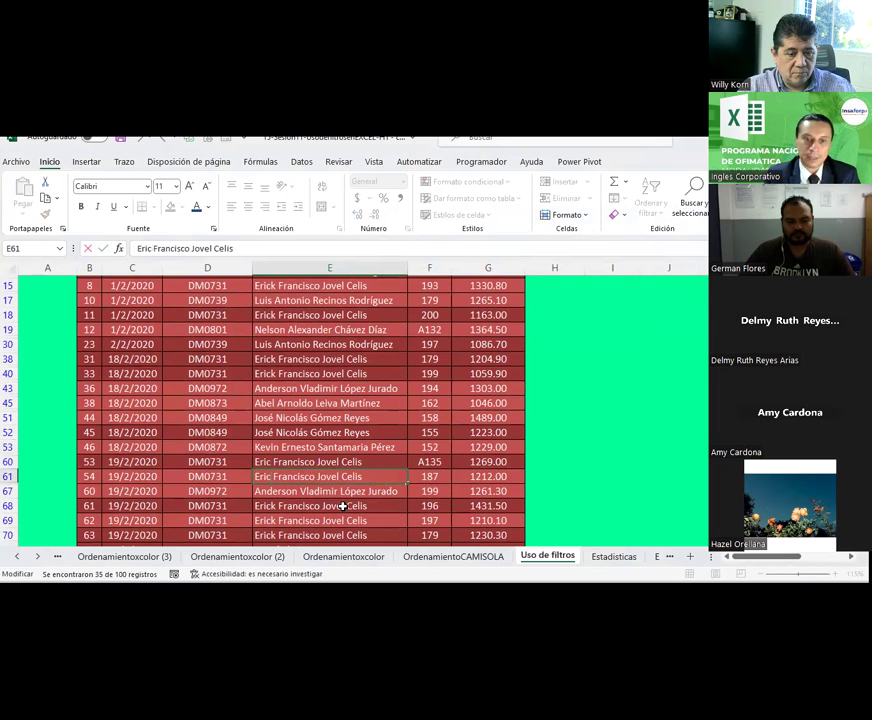
key("Return")
scroll(340, 431, "up", 5)
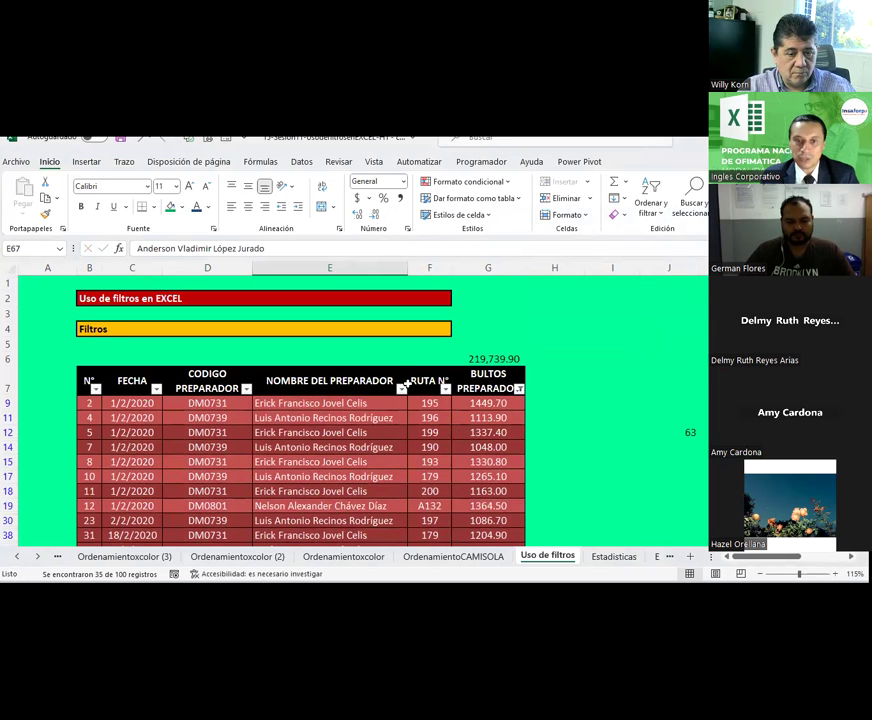
Filter preparer names to equal either first-name spelling (with or without 'k'), joined by O
left_click(404, 389)
mouse_move(300, 410)
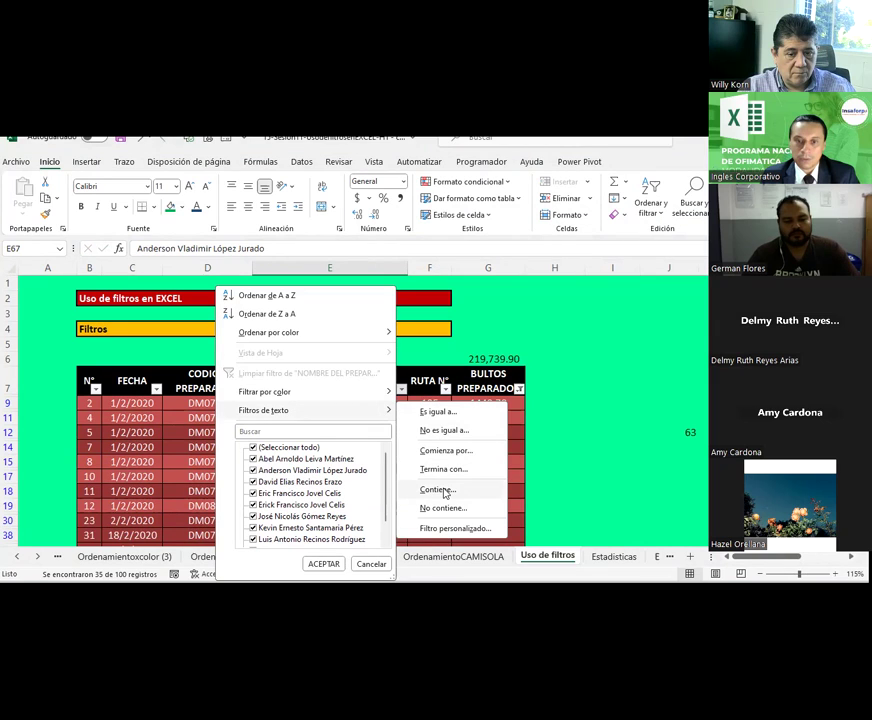
left_click(425, 413)
left_click(496, 256)
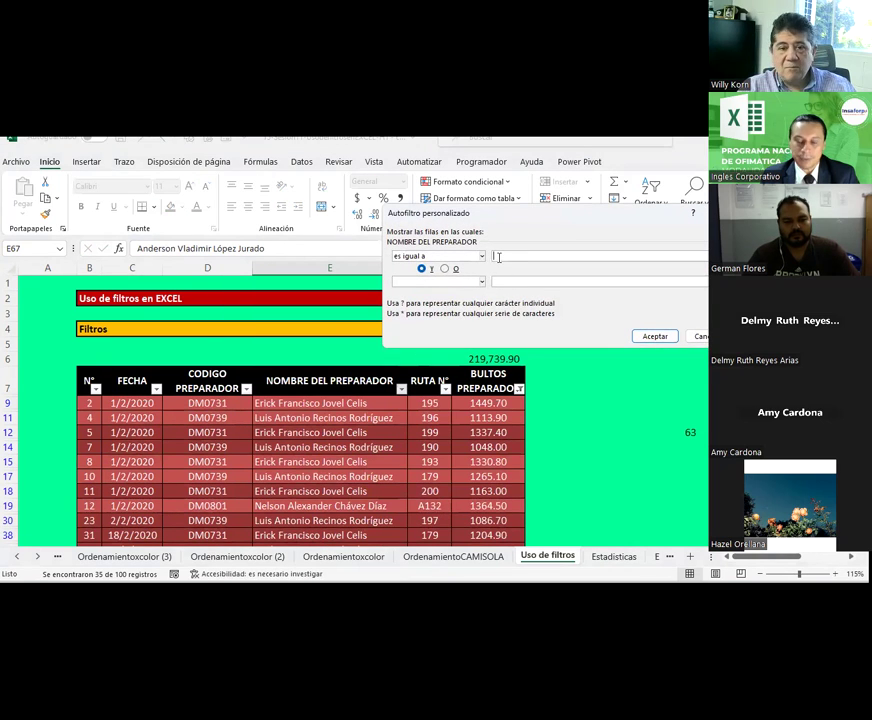
type("erick")
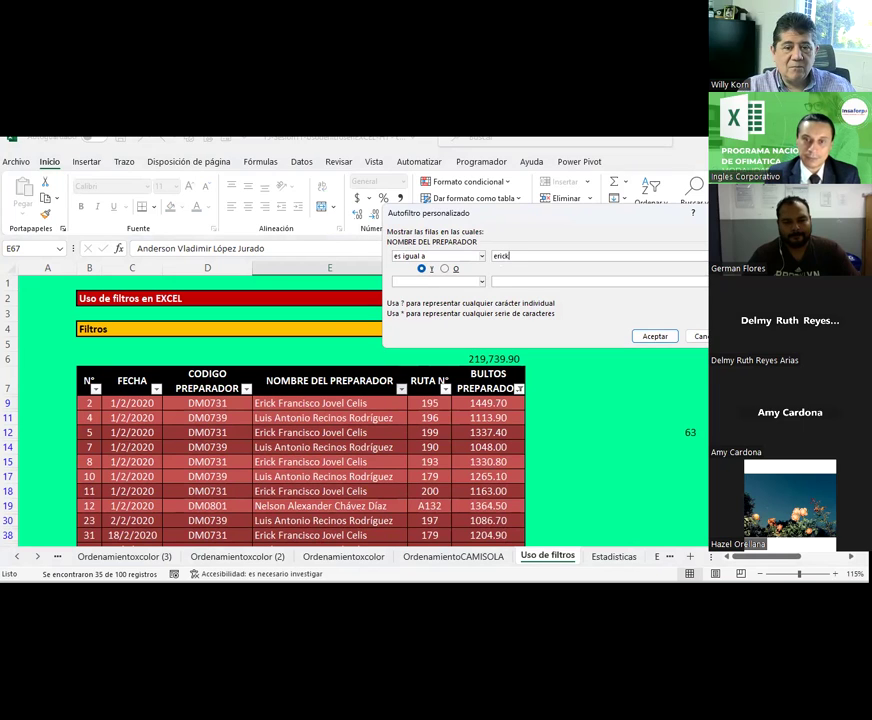
left_click(444, 269)
left_click(438, 281)
left_click(428, 306)
left_click(520, 281)
type("eric")
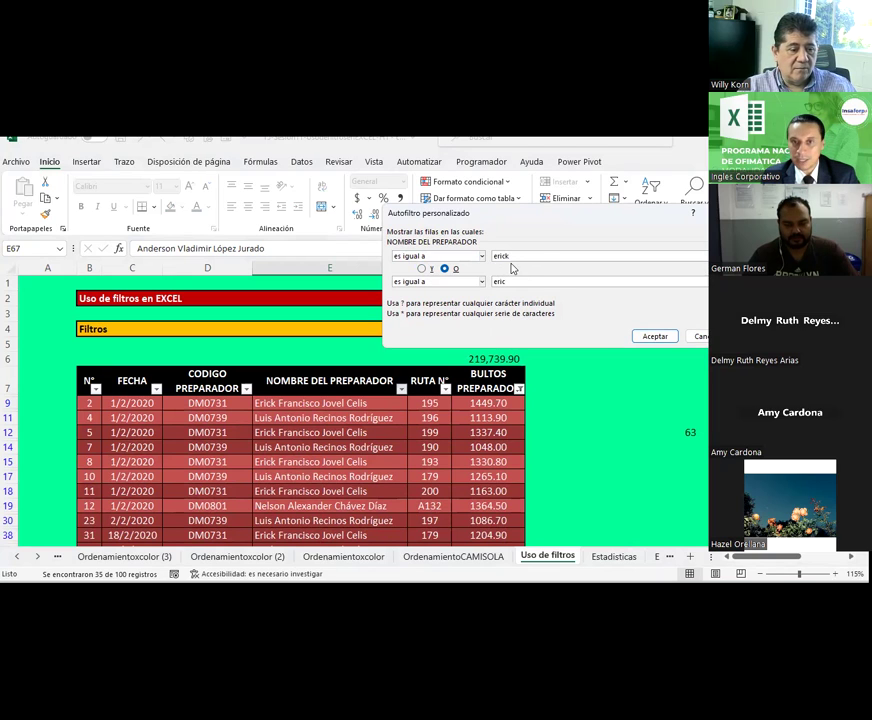
left_click(650, 336)
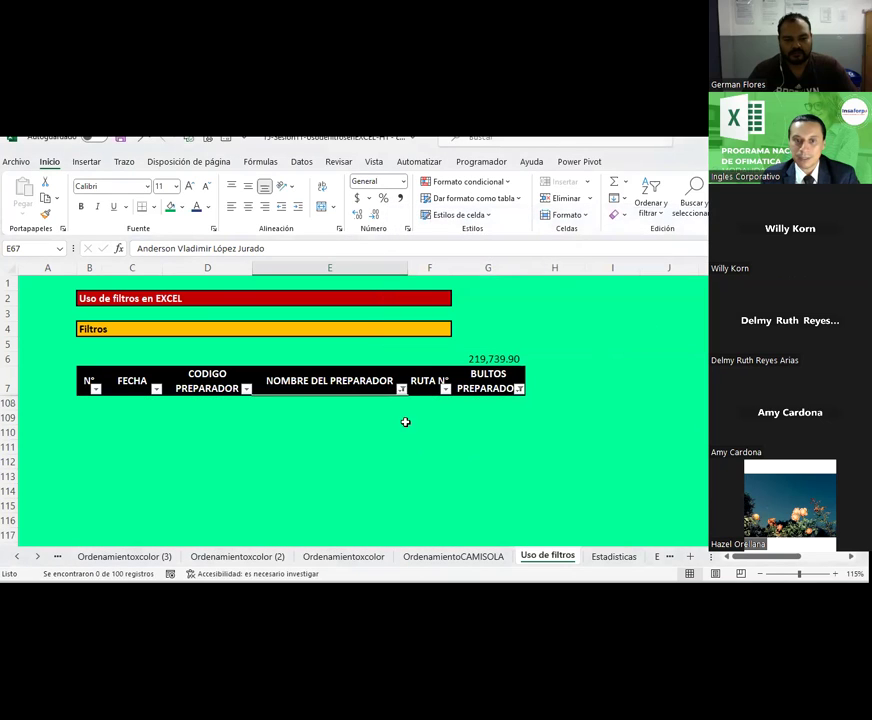
Switch the custom name filter's conditions to Y and reapply it
left_click(401, 389)
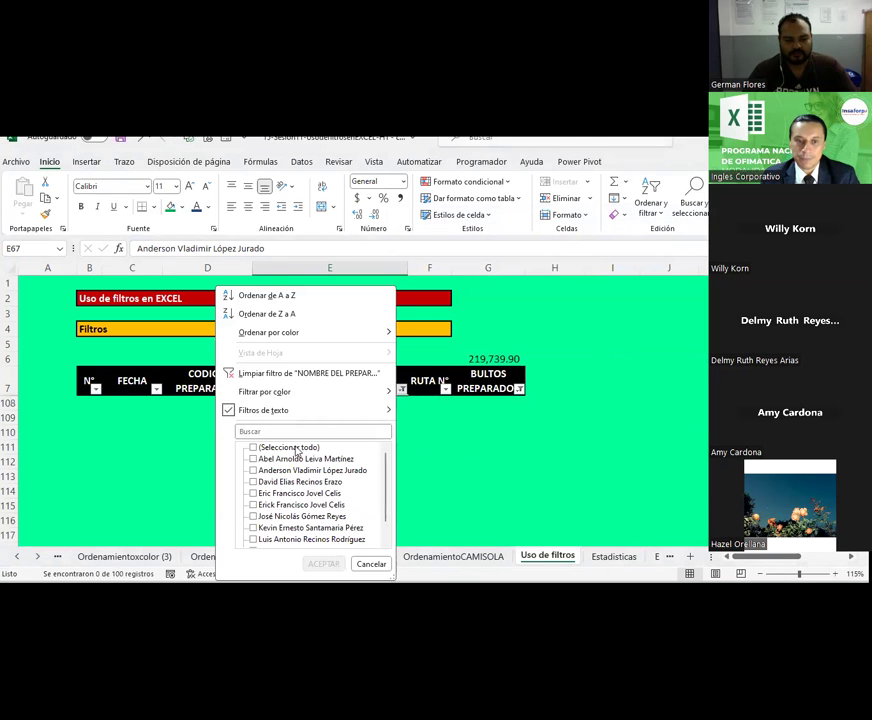
mouse_move(263, 410)
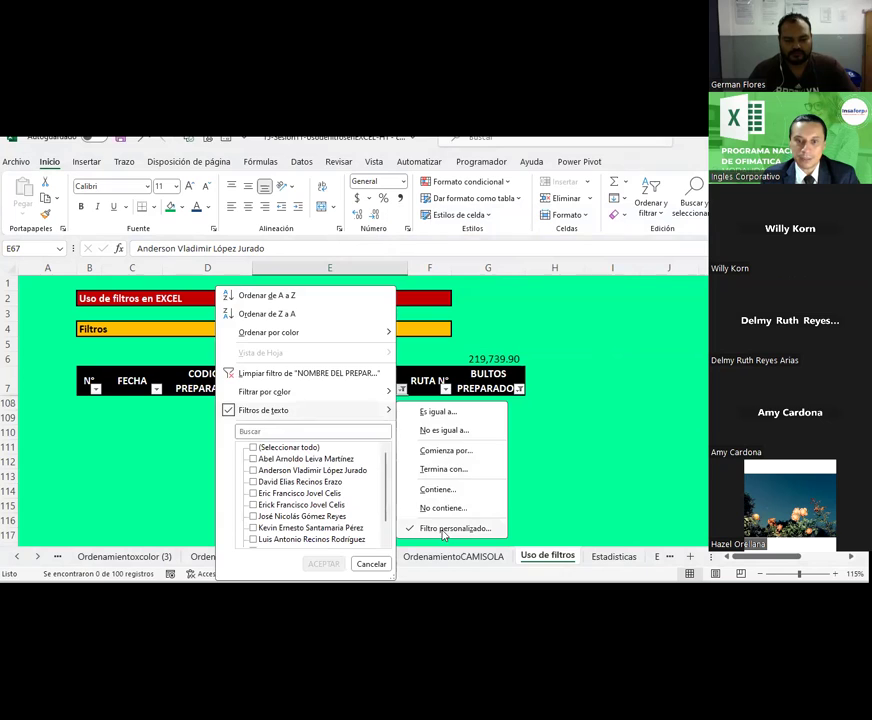
left_click(450, 528)
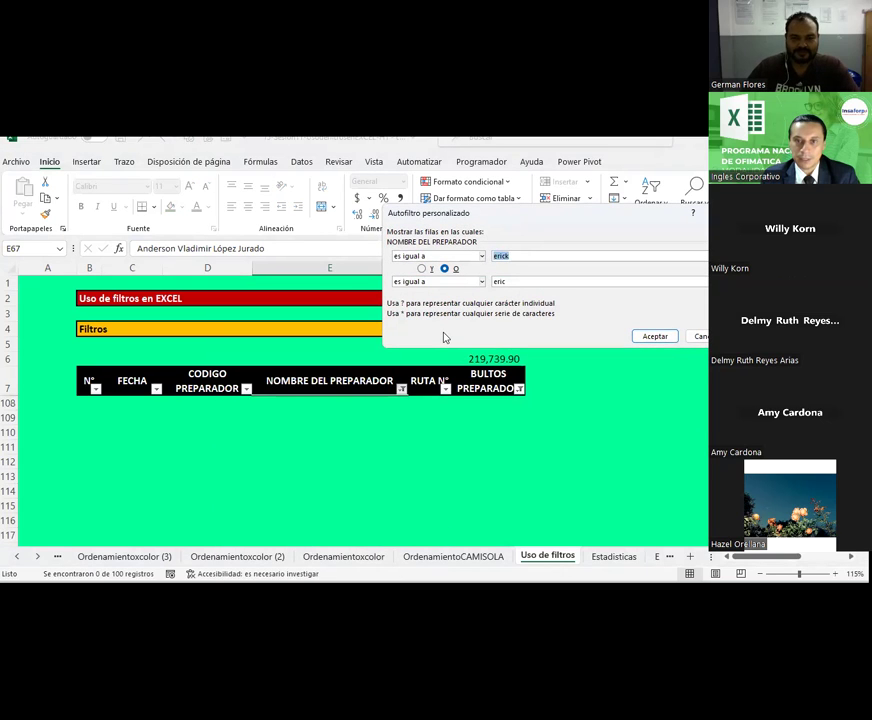
left_click(422, 269)
left_click(652, 336)
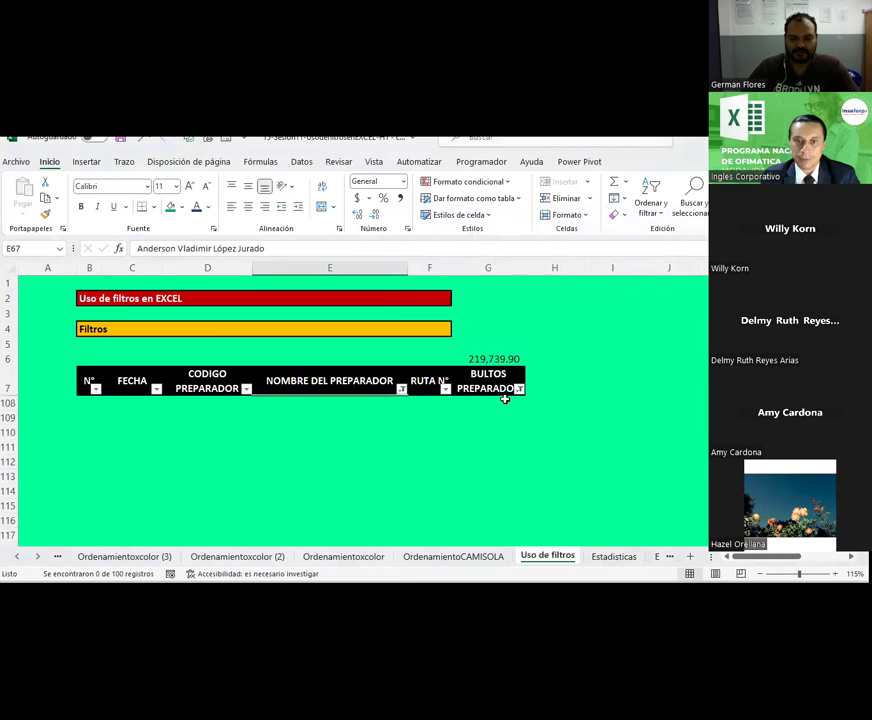
Make both name criteria 'comienza por' joined by O, showing 14 of 100 records
left_click(401, 389)
type("er")
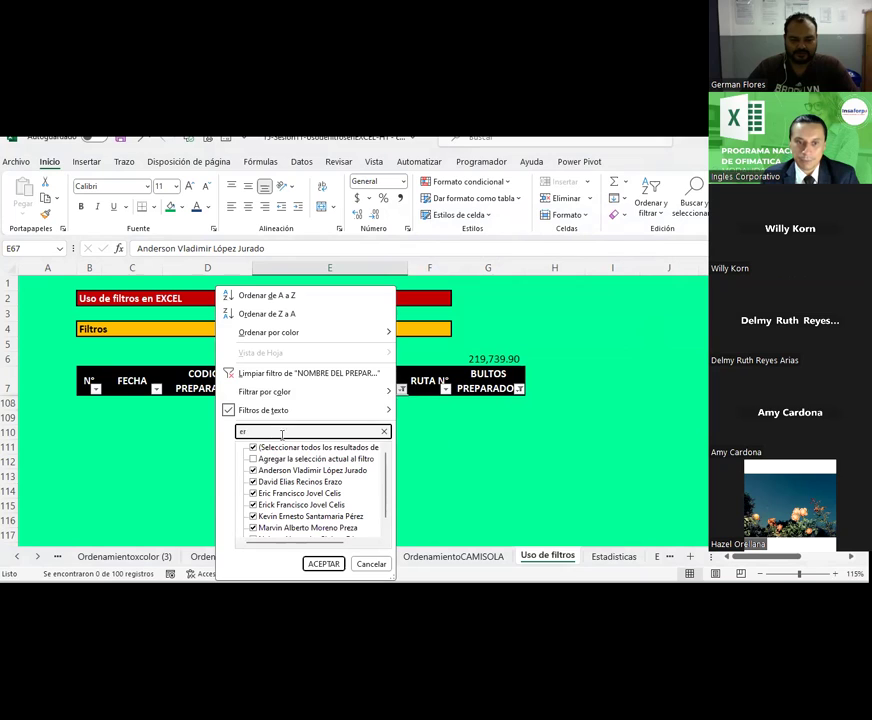
type("ic")
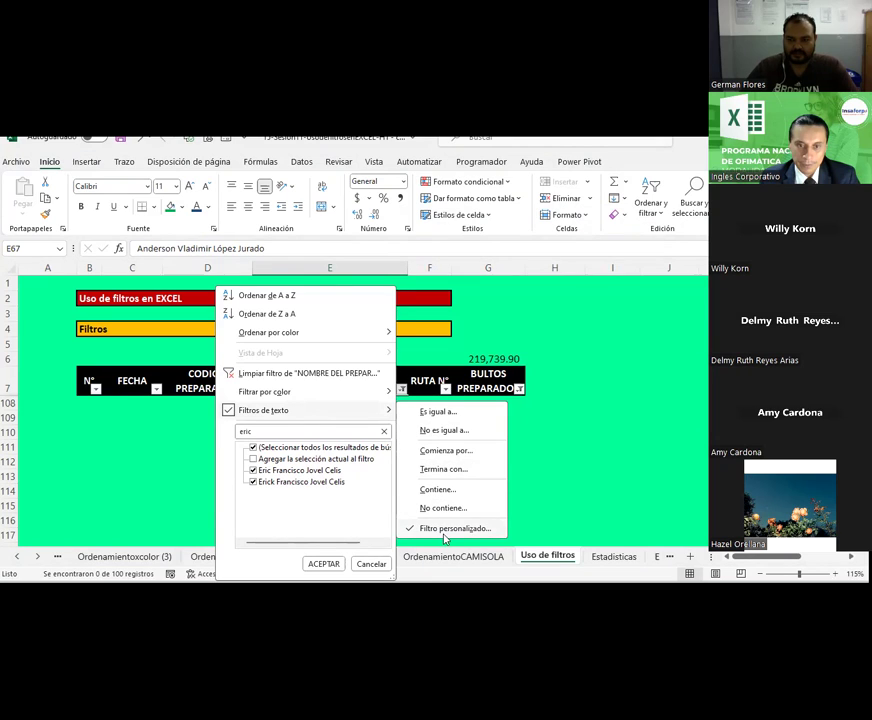
left_click(445, 531)
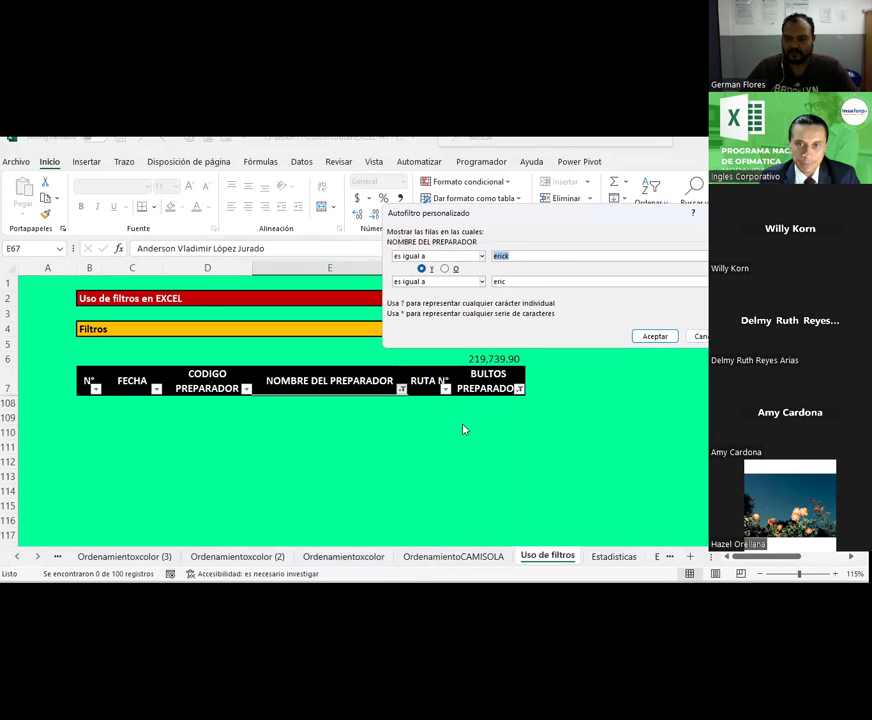
left_click(445, 270)
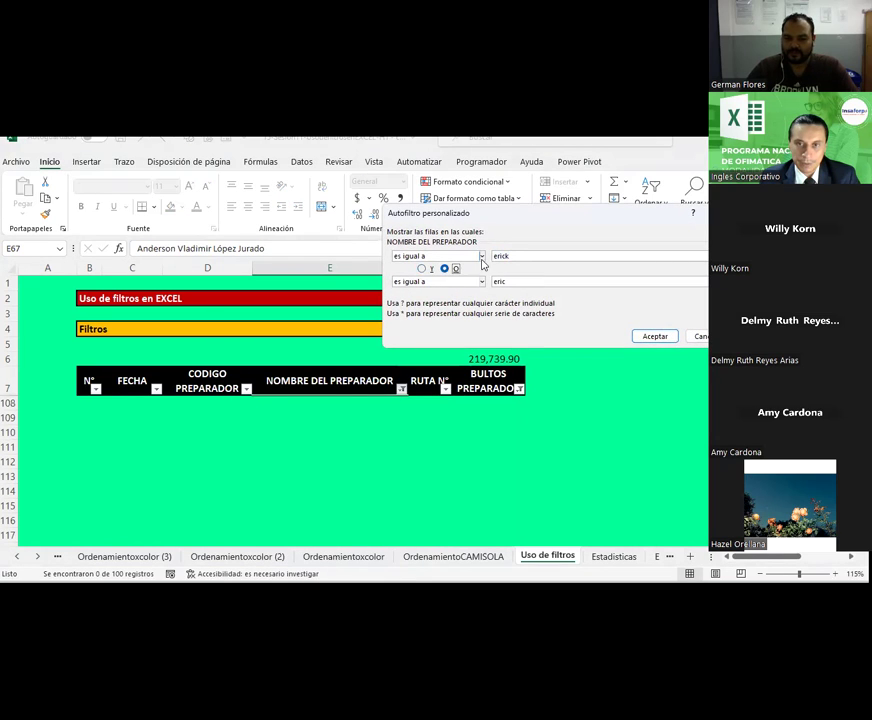
left_click(482, 257)
scroll(455, 290, "down", 1)
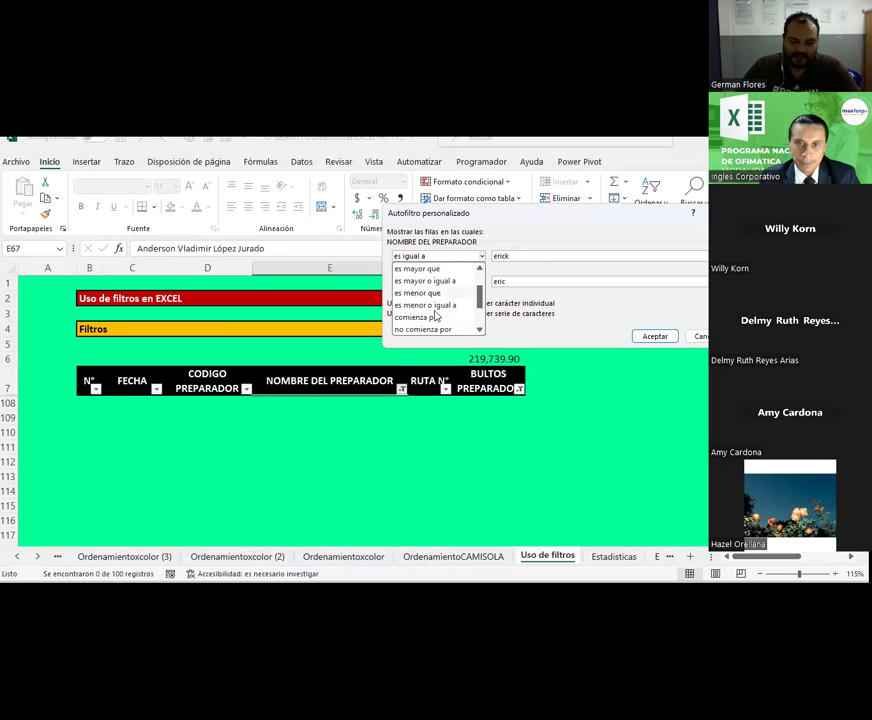
left_click(420, 317)
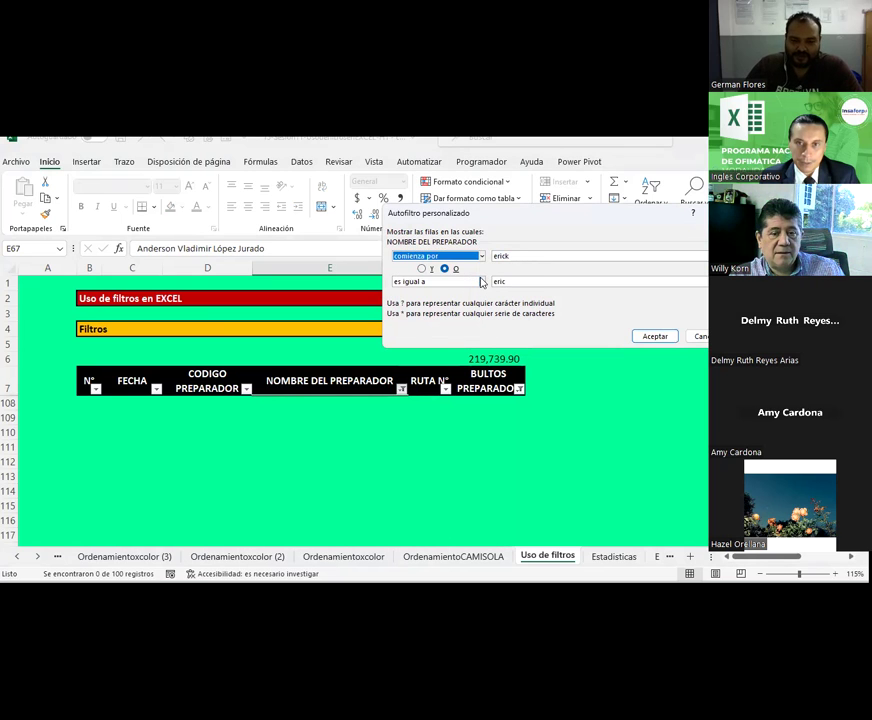
left_click(481, 282)
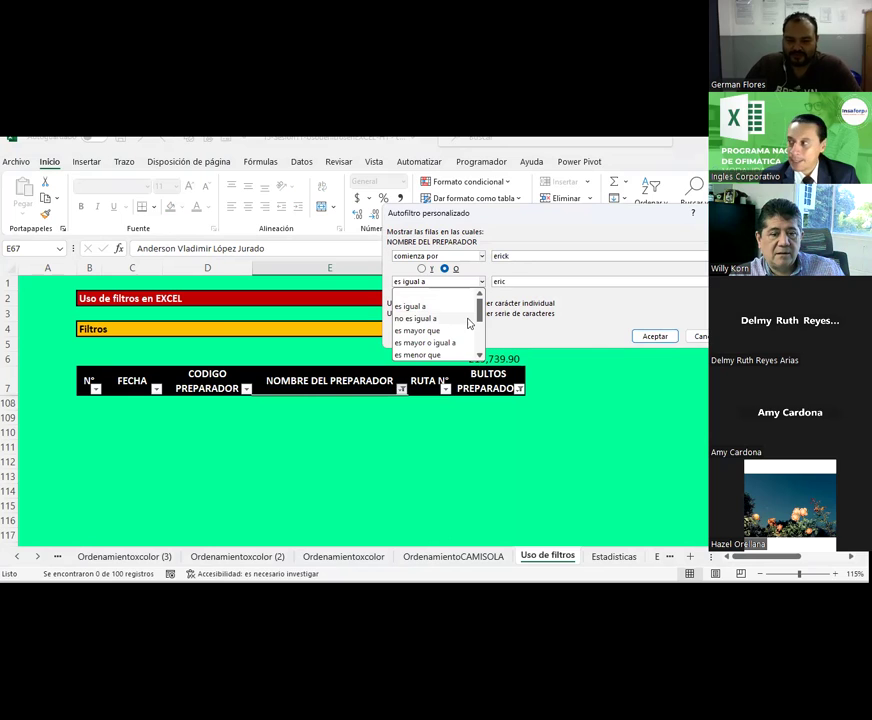
scroll(469, 322, "down", 1)
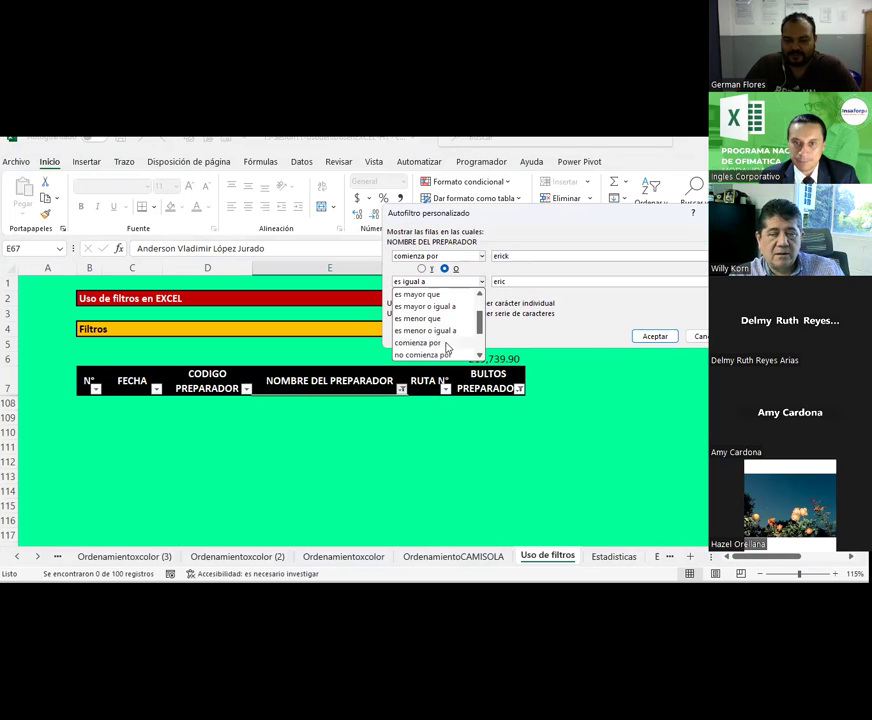
left_click(440, 343)
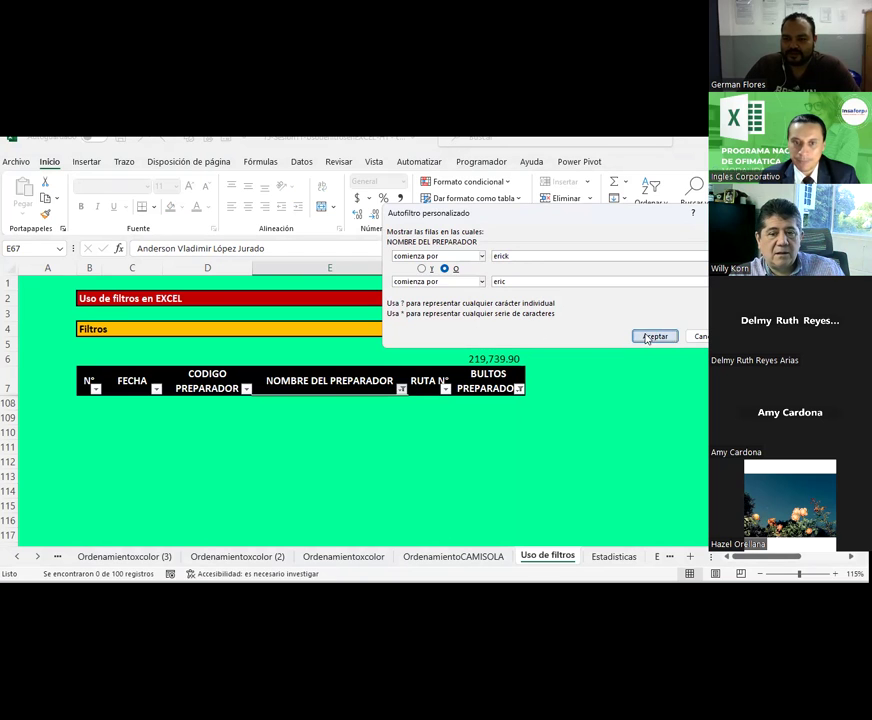
left_click(652, 337)
scroll(390, 414, "down", 3)
scroll(390, 414, "up", 2)
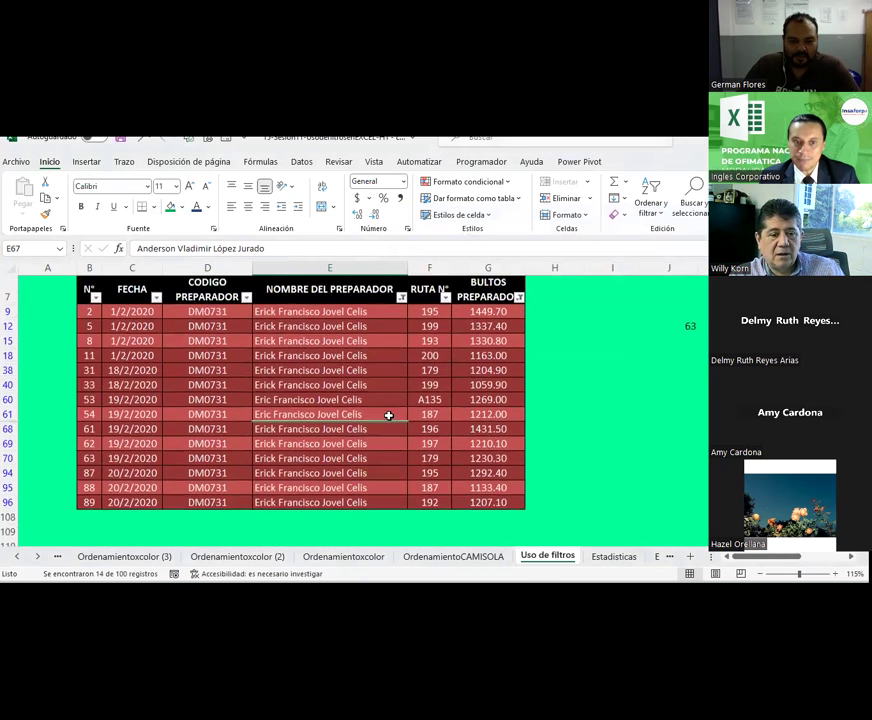
scroll(390, 414, "up", 1)
Review the begins-with custom name filter and cancel it without changes
left_click(402, 391)
mouse_move(263, 410)
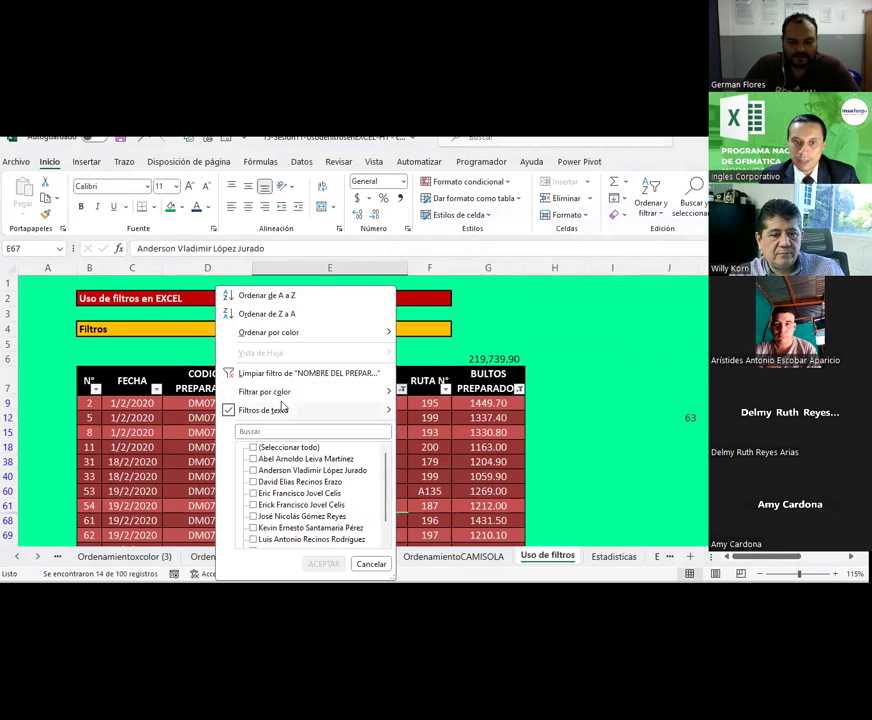
left_click(428, 533)
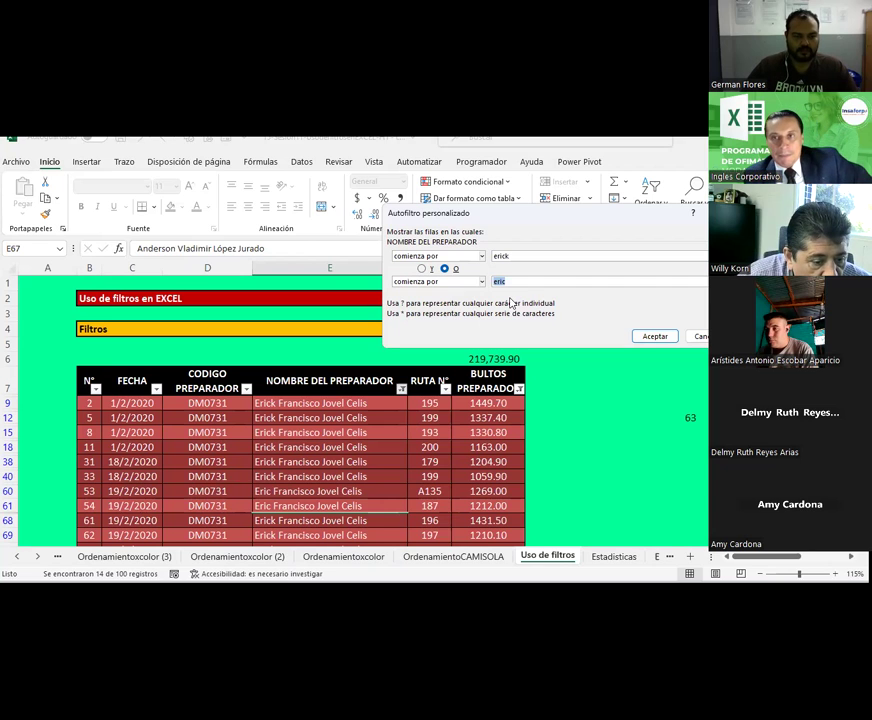
left_click(698, 336)
left_click(401, 389)
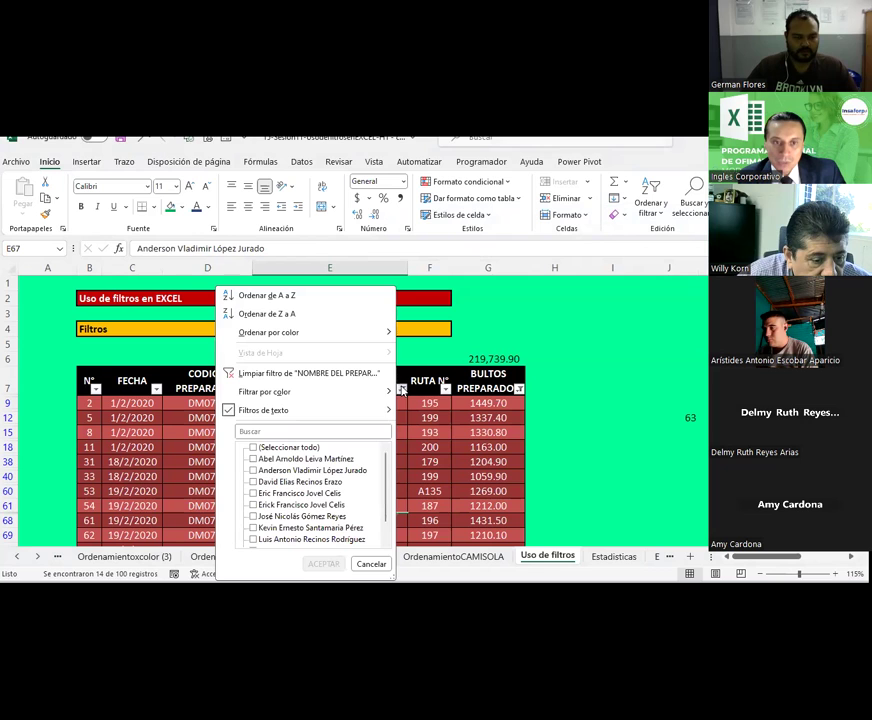
Clear the preparer-name filter, returning to 35 of 100 records in the 1000–1500 range
left_click(300, 373)
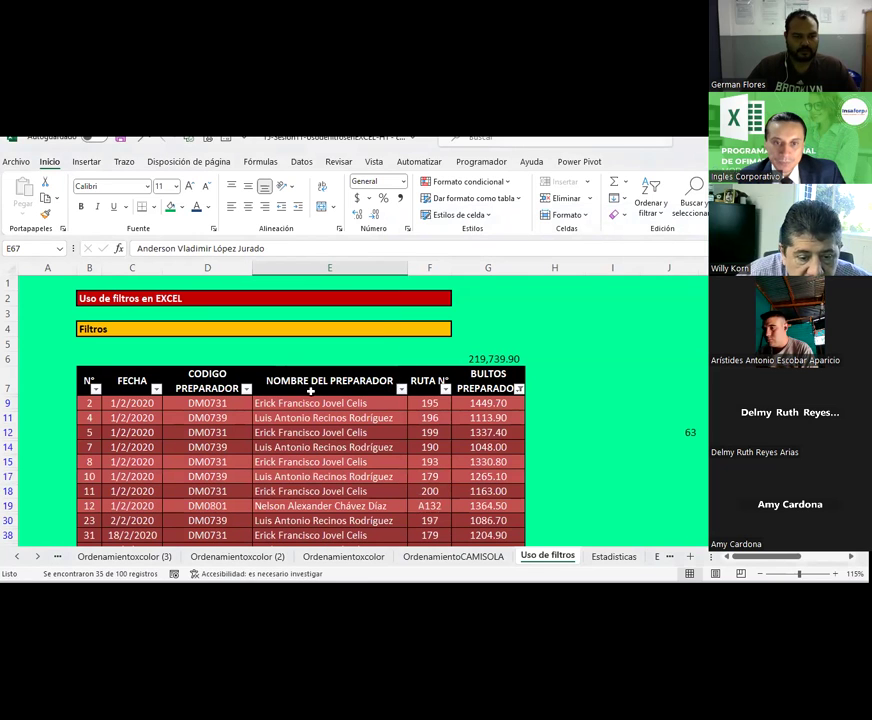
left_click(402, 389)
mouse_move(263, 410)
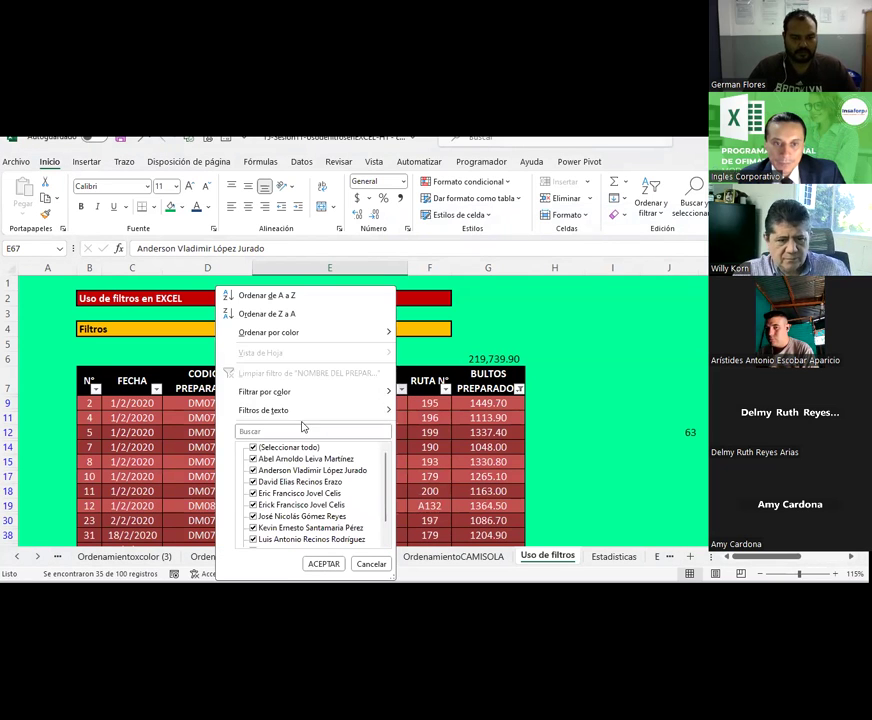
scroll(300, 470, "down", 1)
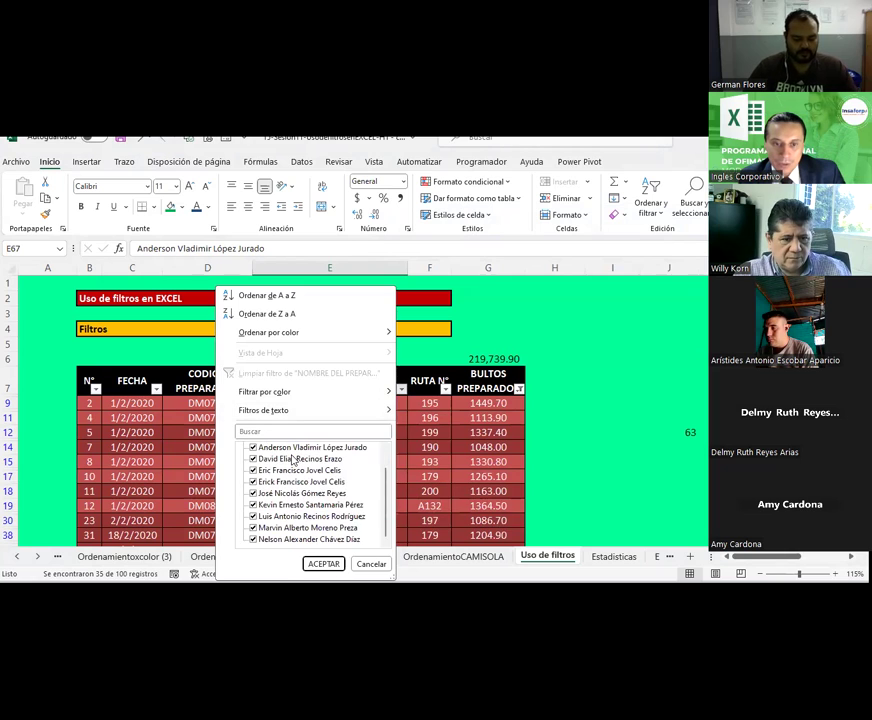
scroll(304, 485, "up", 1)
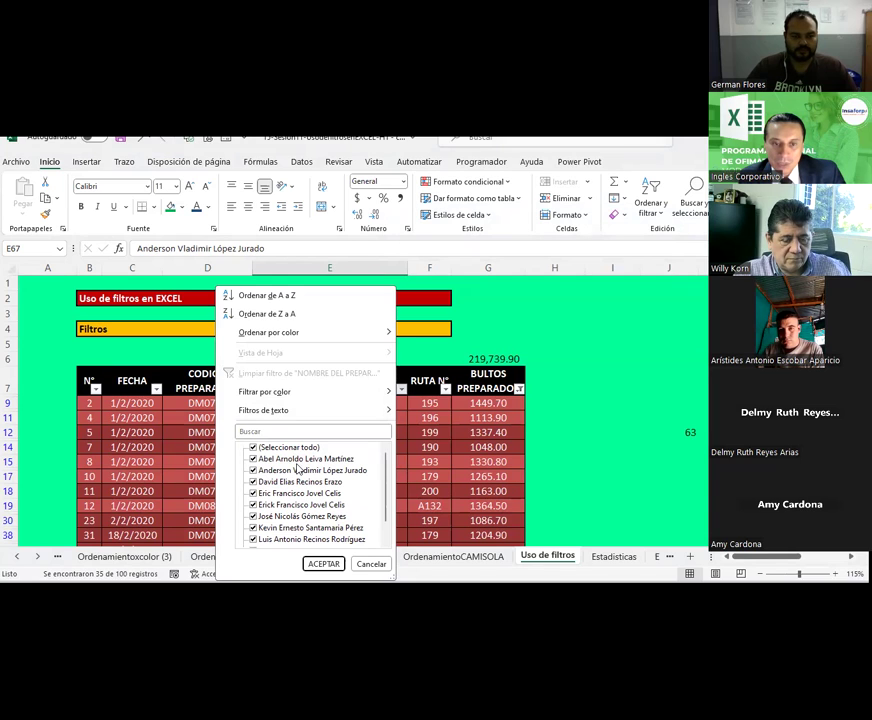
scroll(295, 461, "down", 1)
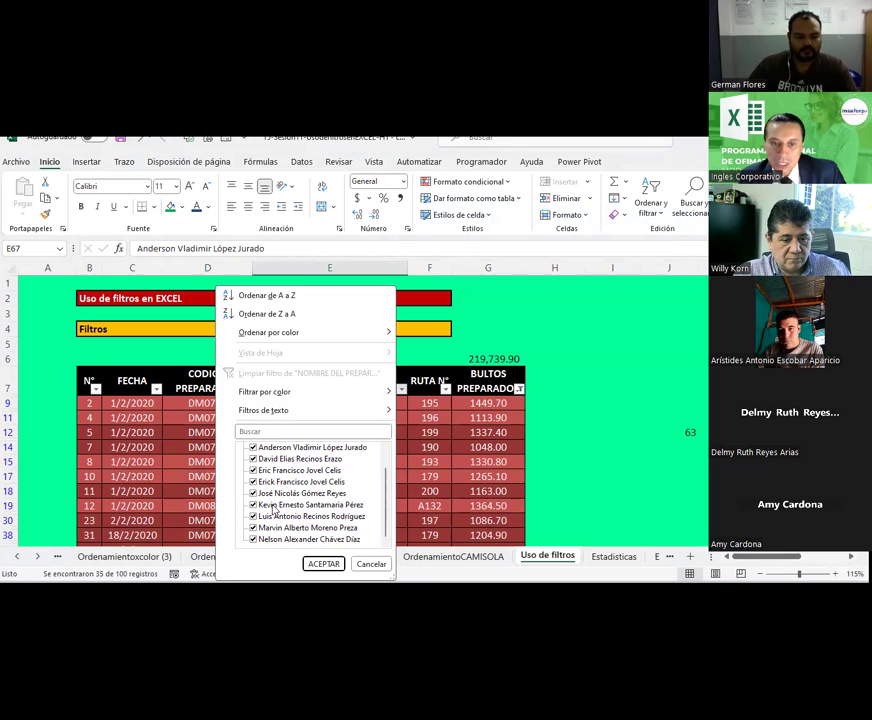
scroll(271, 464, "up", 1)
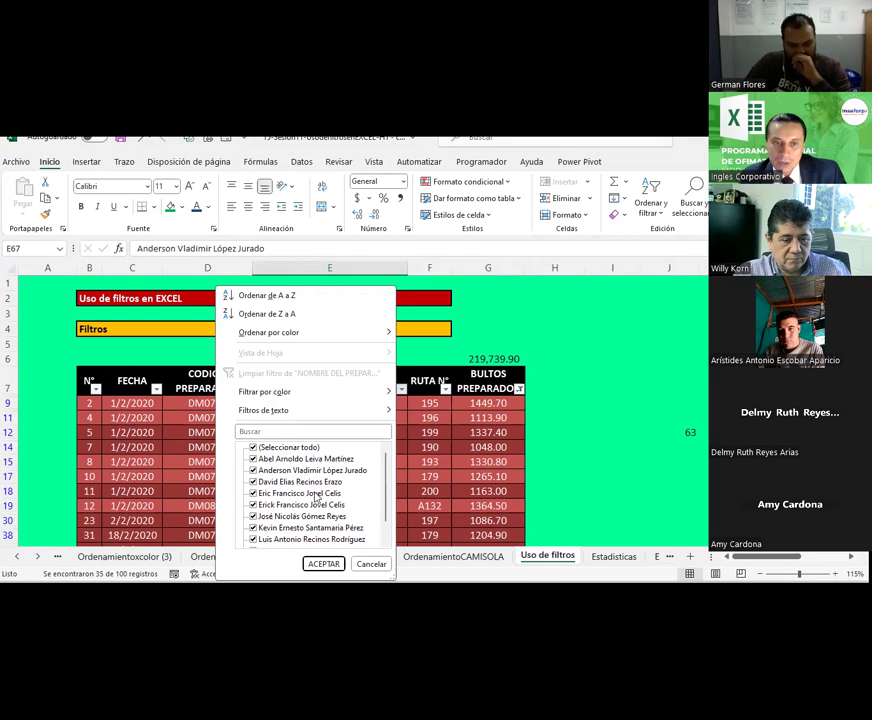
left_click(370, 564)
Browse the Ordenar y filtrar and Buscar y seleccionar menus, then reopen the name filter list
left_click(426, 445)
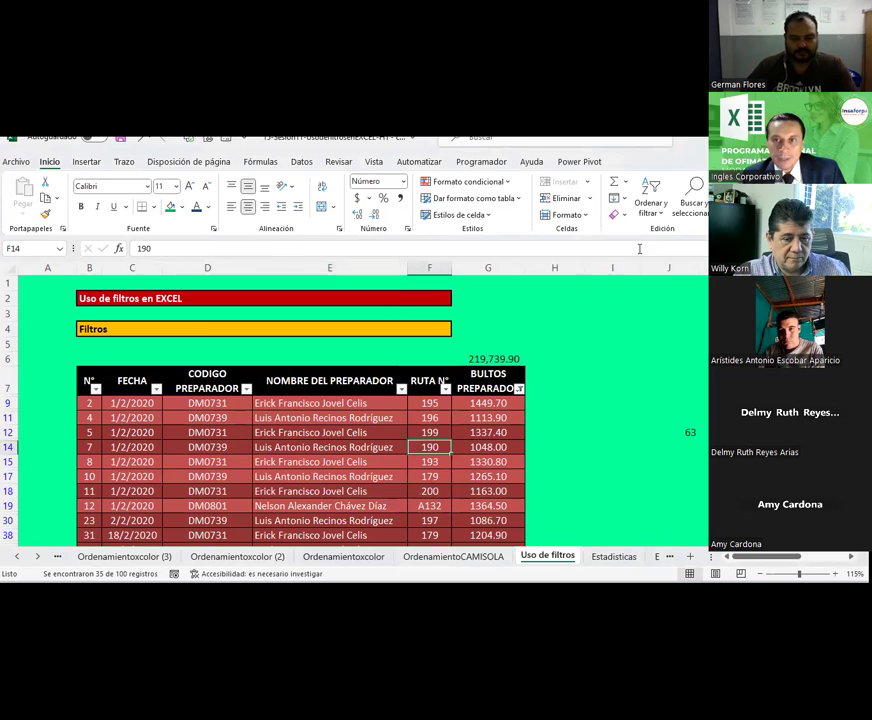
left_click(648, 212)
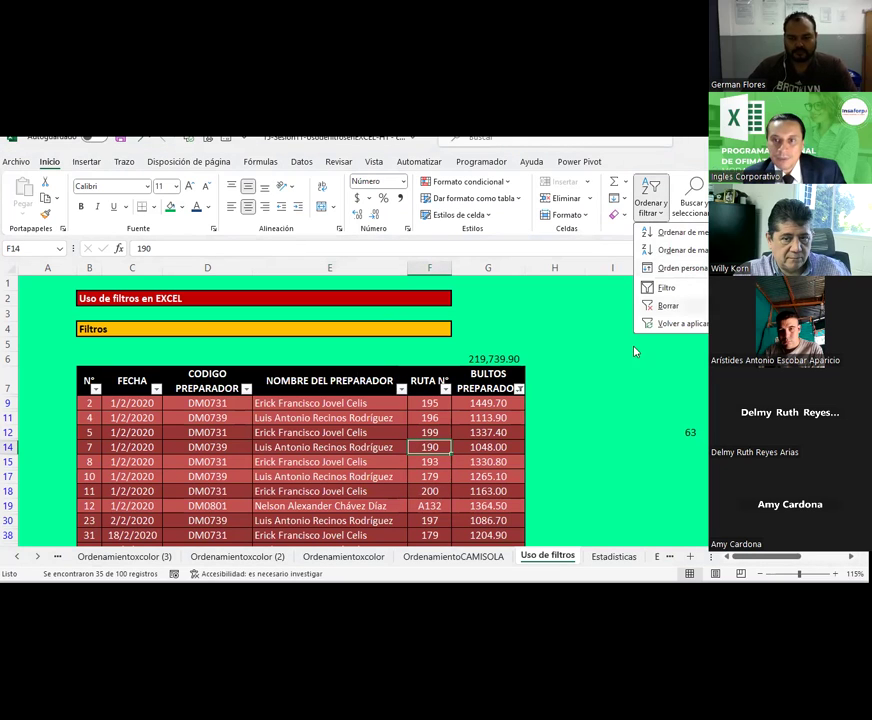
left_click(693, 200)
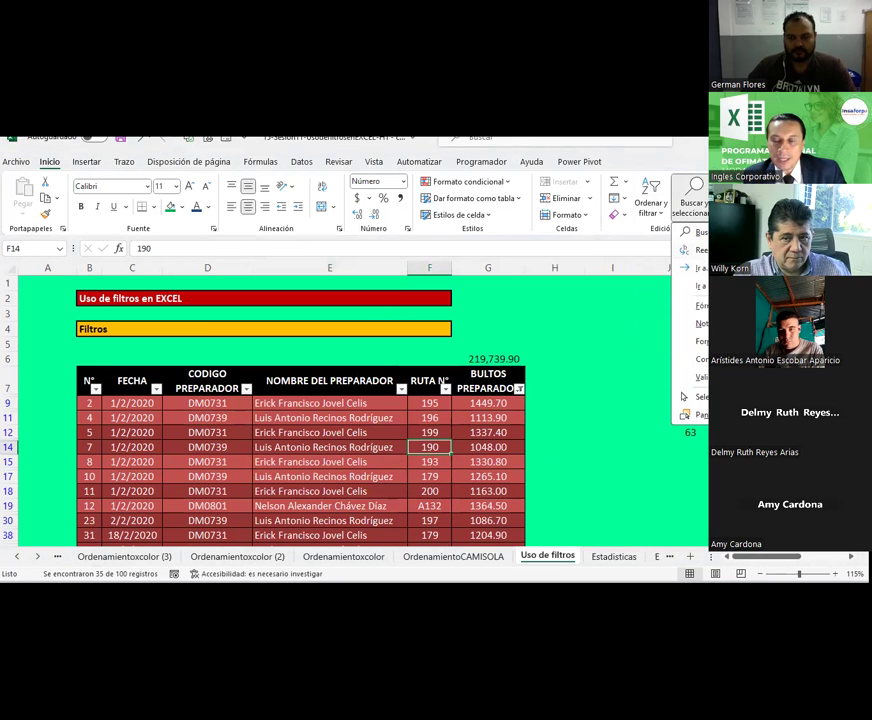
left_click(609, 372)
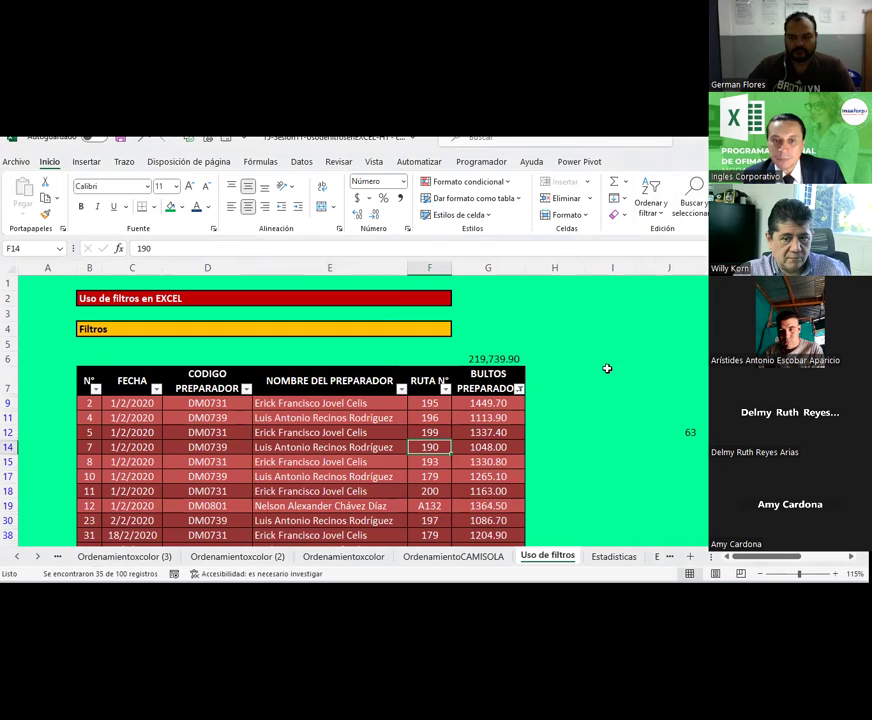
left_click(402, 389)
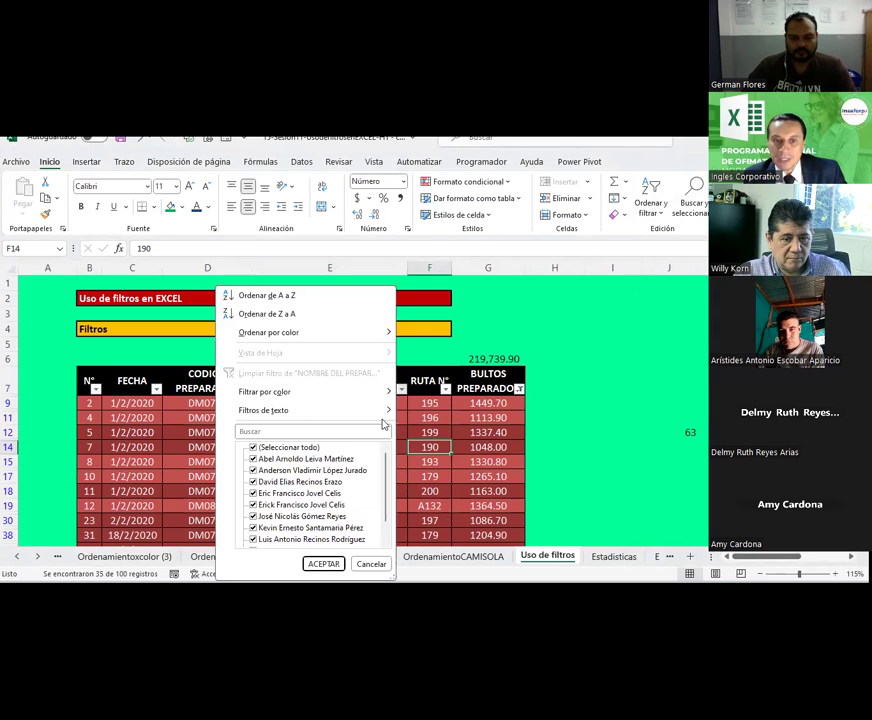
Filter to only the misspelled preparer name, leaving 2 rows with bultos 1269.00 and 1212.00
left_click(285, 448)
left_click(300, 493)
left_click(323, 564)
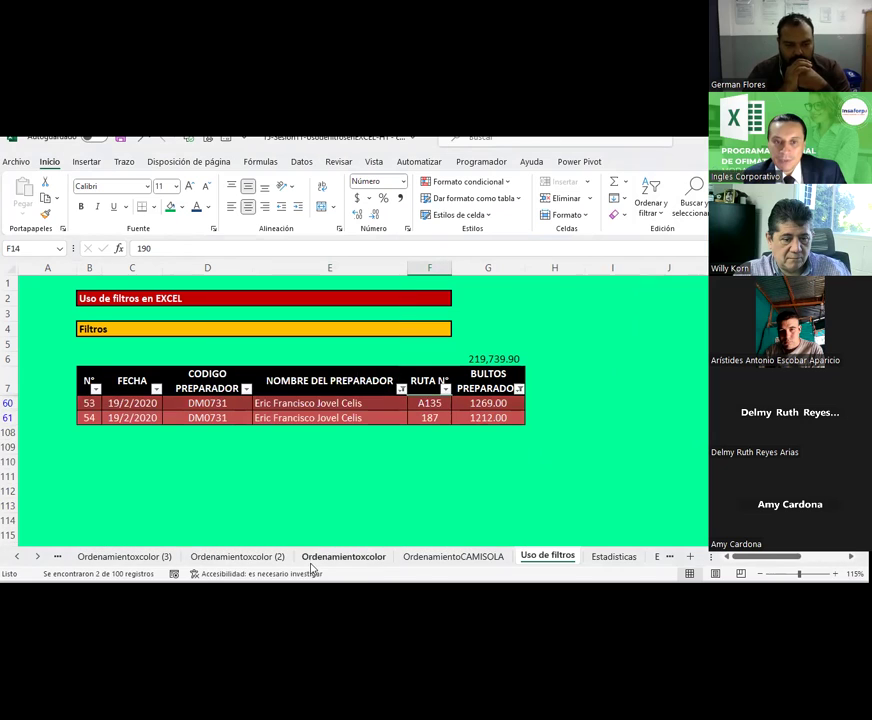
Replace the misspelled first name with the 'k' spelling in E60:E61 via Reemplazar todos
left_click_drag(265, 403, 267, 418)
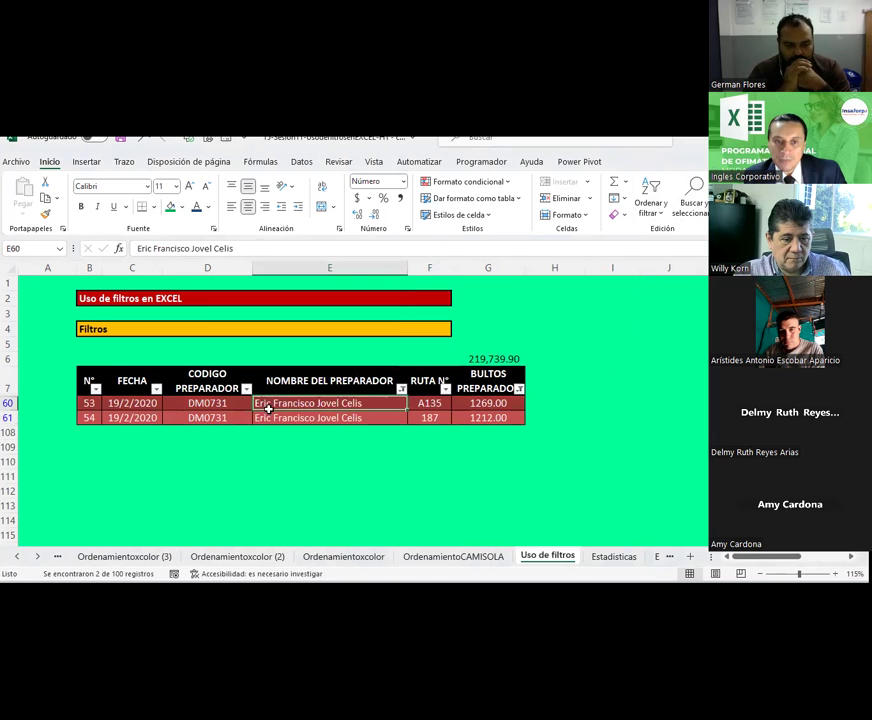
left_click(695, 200)
left_click(700, 250)
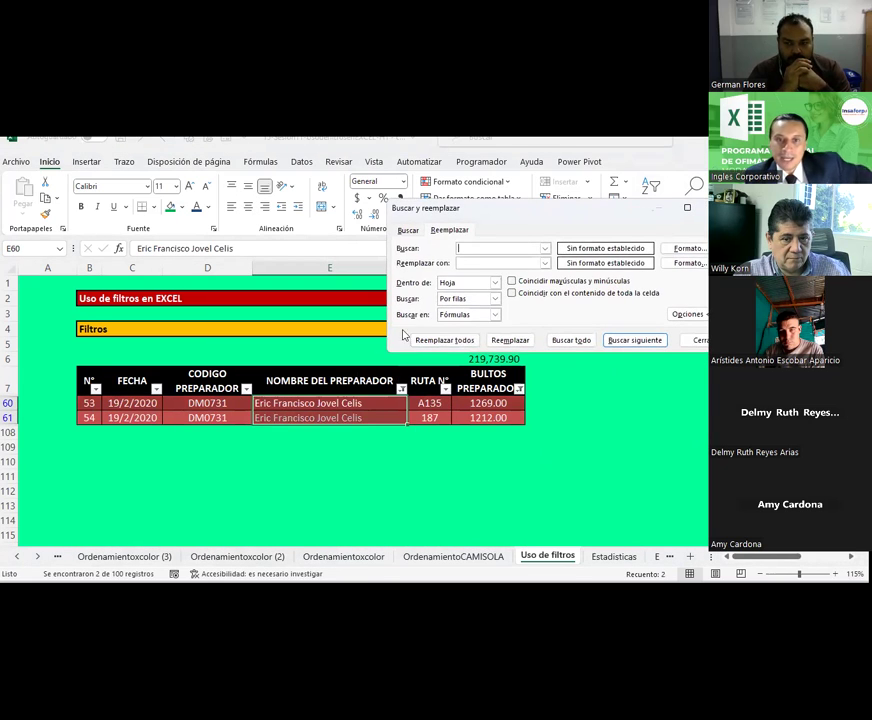
type("Eric")
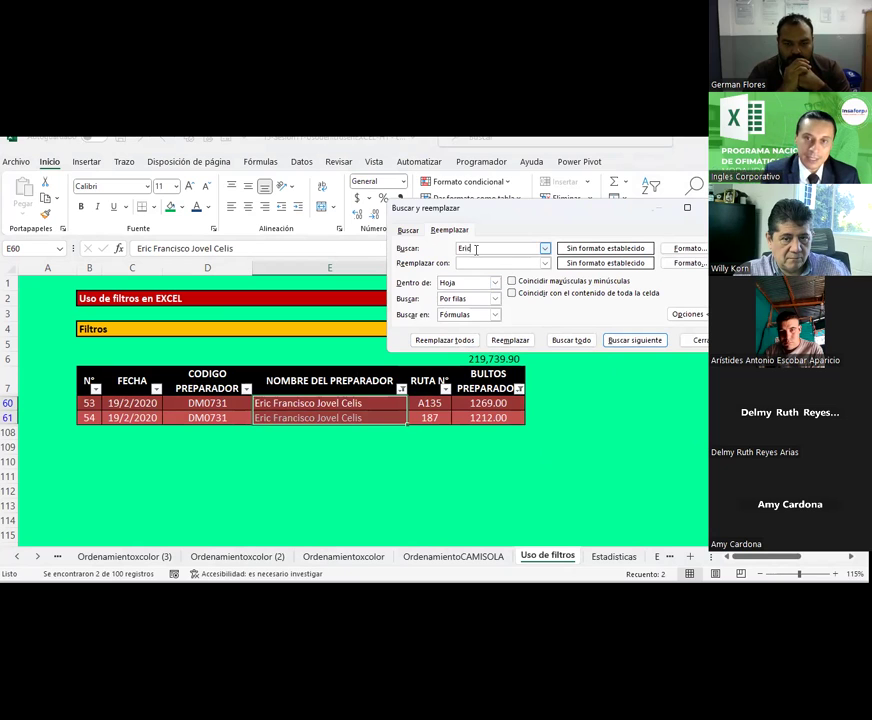
type("Erick")
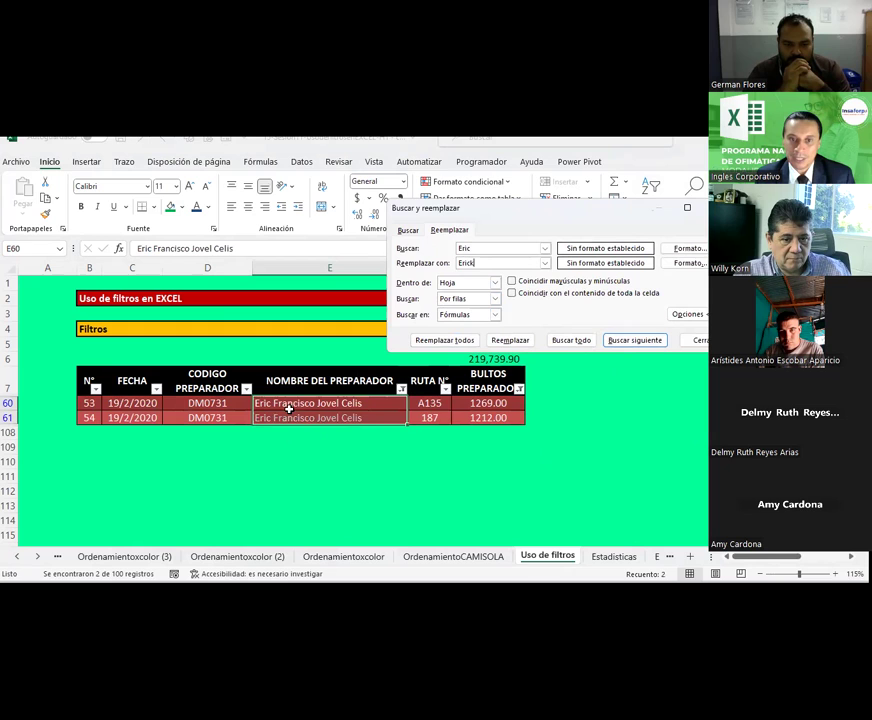
left_click(462, 341)
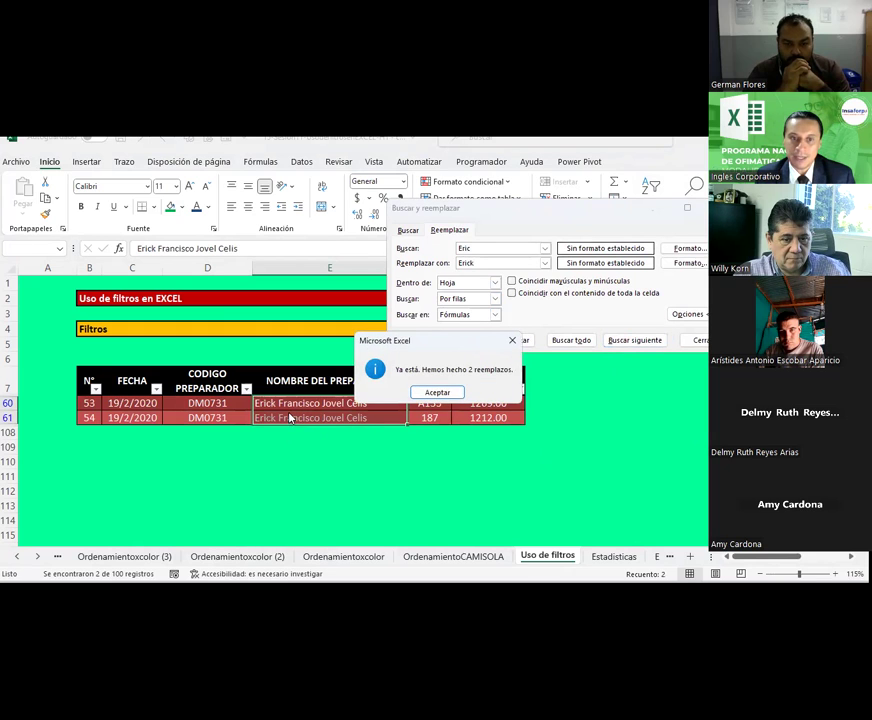
left_click(438, 393)
left_click(320, 403)
left_click(699, 341)
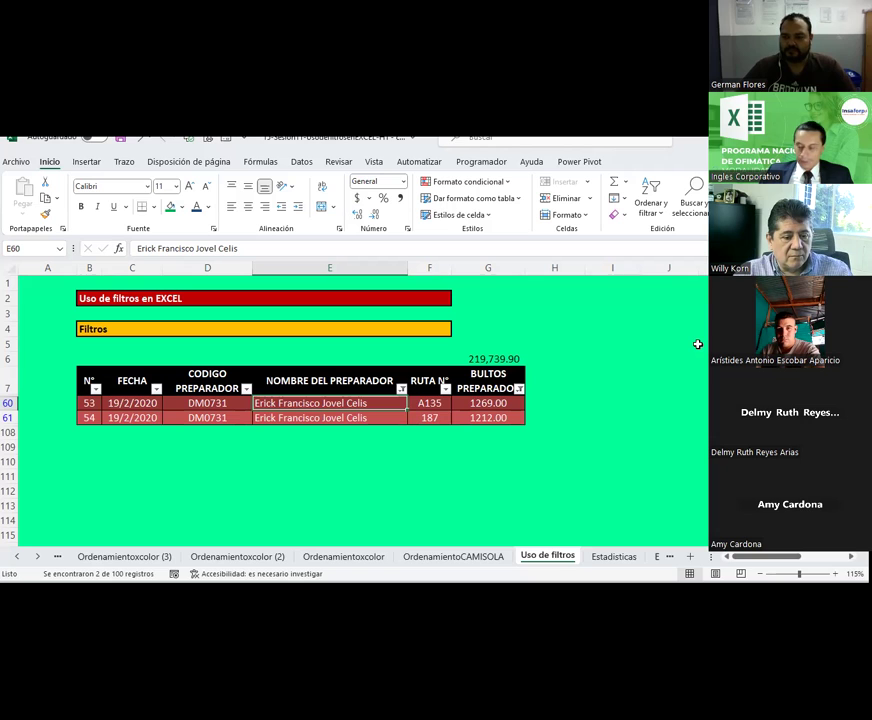
left_click(698, 344)
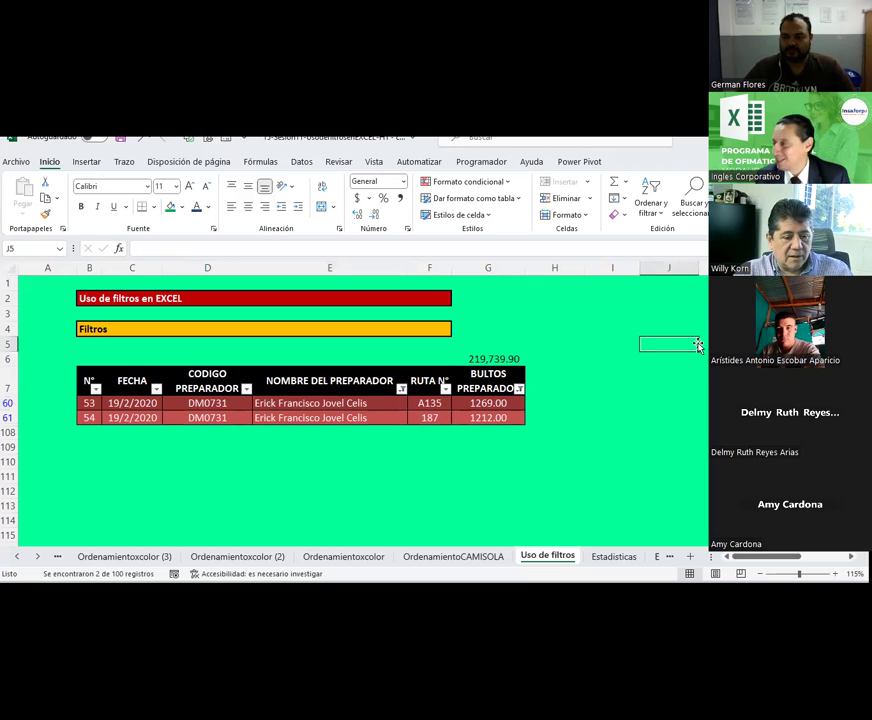